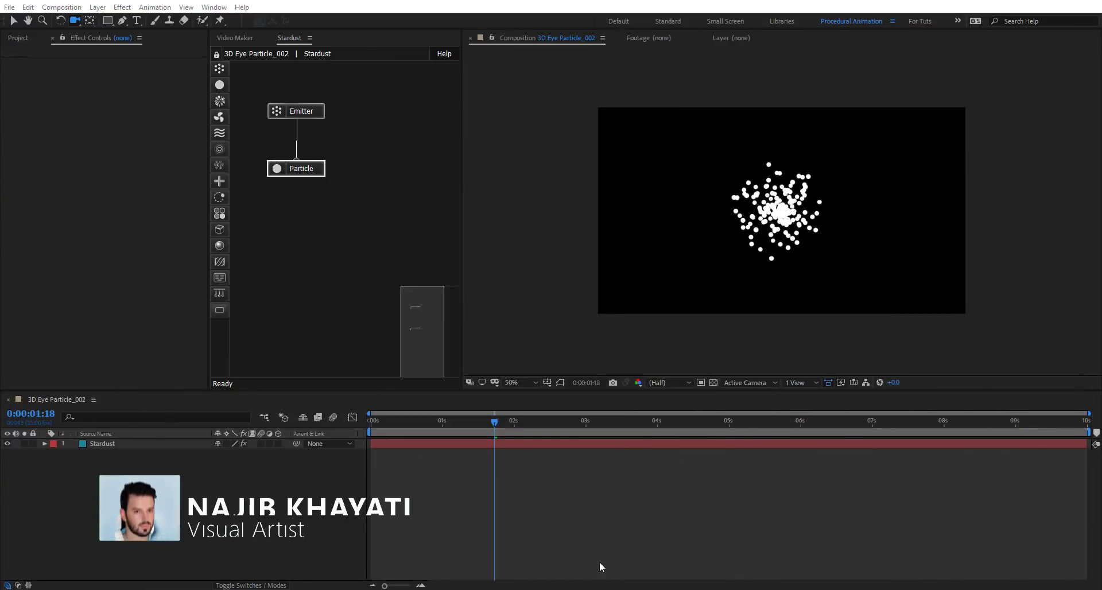
Make the Stardust emitter a Ring type with Speed 0
{"action": "left_click", "coordinate": [433, 445]}
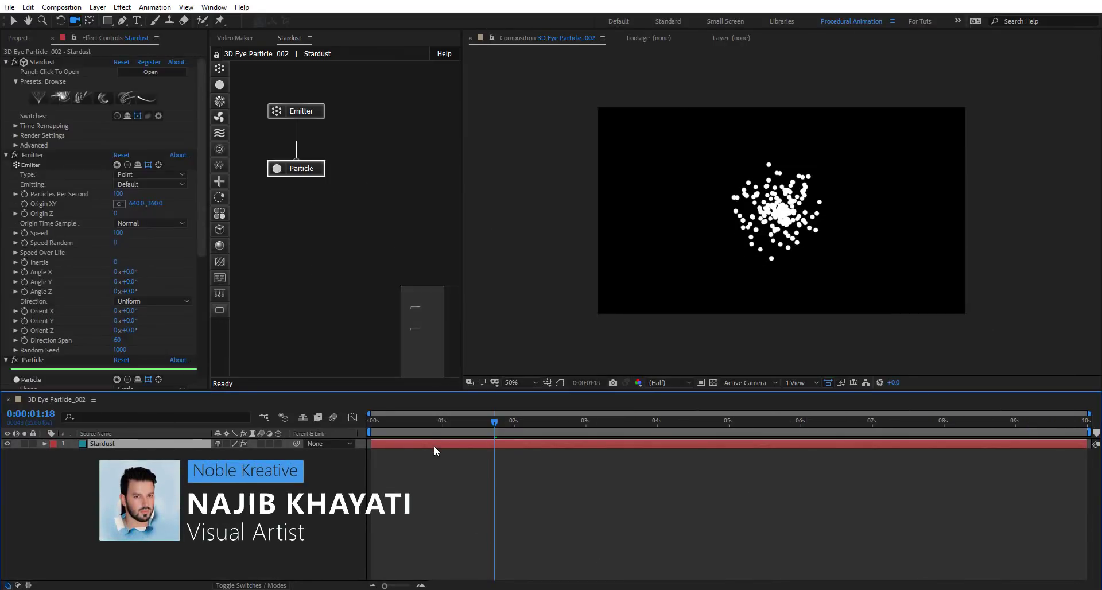
{"action": "left_click", "coordinate": [309, 111]}
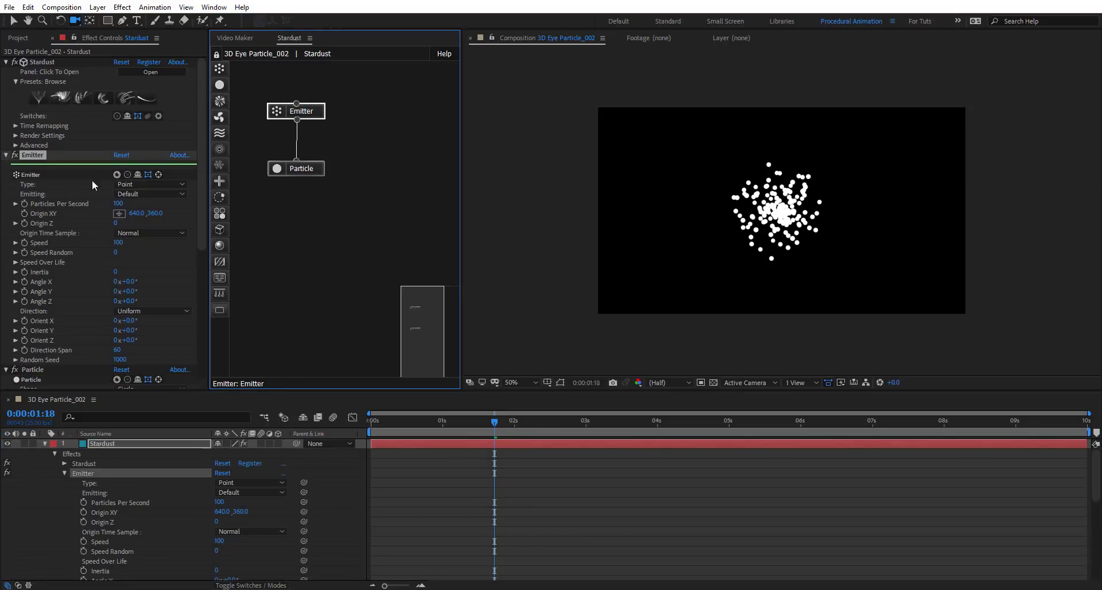
{"action": "left_click", "coordinate": [130, 185]}
{"action": "left_click", "coordinate": [161, 295]}
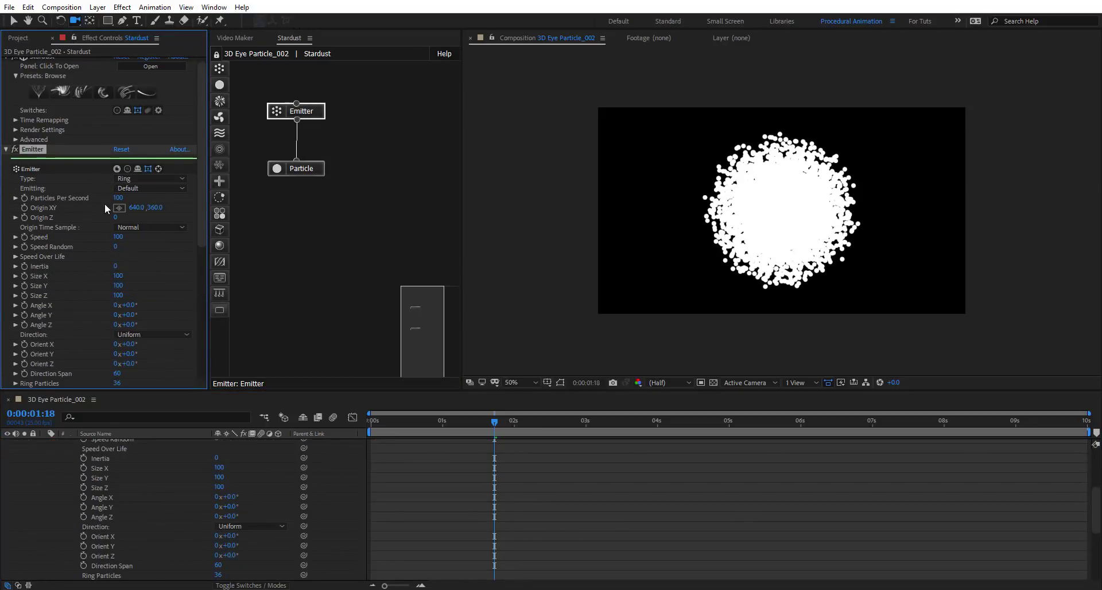
{"action": "left_click", "coordinate": [118, 236]}
{"action": "type", "text": "0"}
{"action": "key", "text": "Return"}
{"action": "key", "text": "slash"}
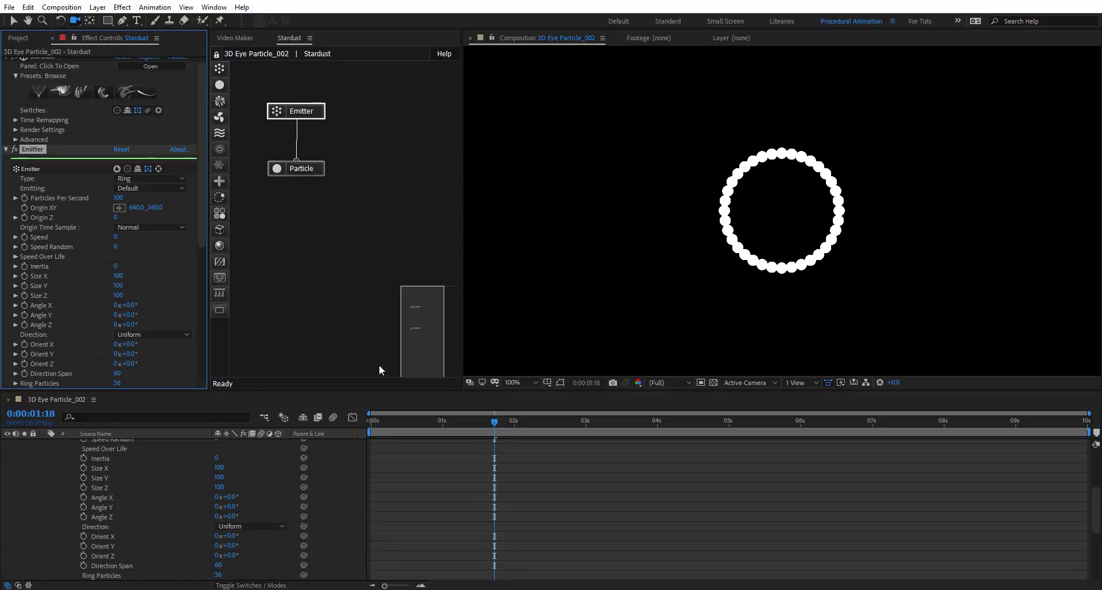
Reduce Ring Particles to 21 so the ring shows separate dots
{"action": "scroll", "coordinate": [91, 284], "scroll_direction": "down", "scroll_amount": 3}
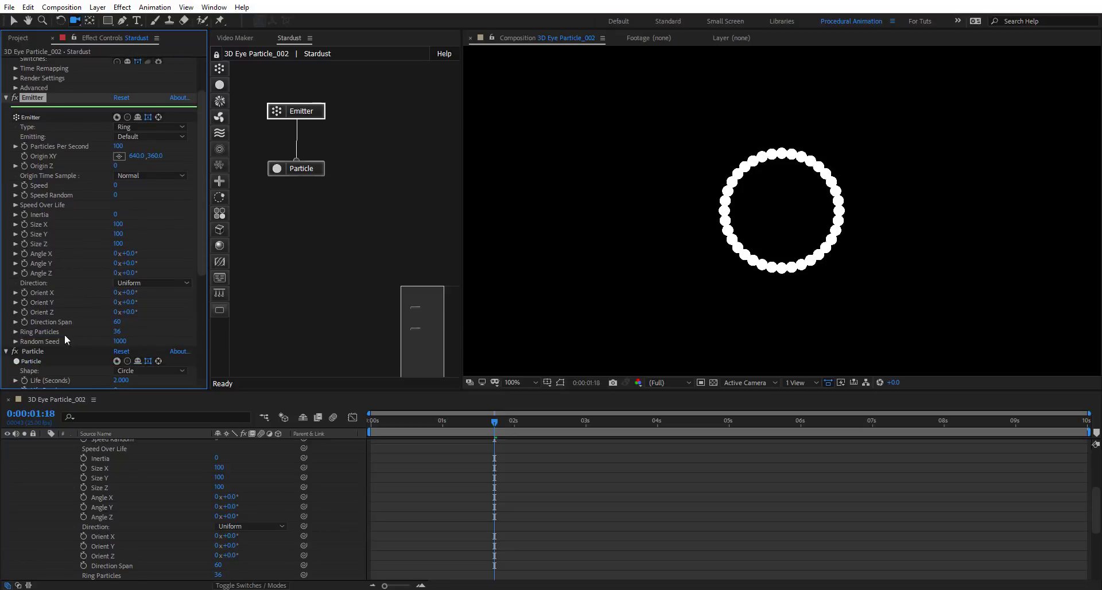
{"action": "left_click_drag", "start_coordinate": [119, 335], "coordinate": [38, 332]}
{"action": "scroll", "coordinate": [72, 329], "scroll_direction": "down", "scroll_amount": 2}
{"action": "left_click", "coordinate": [315, 167]}
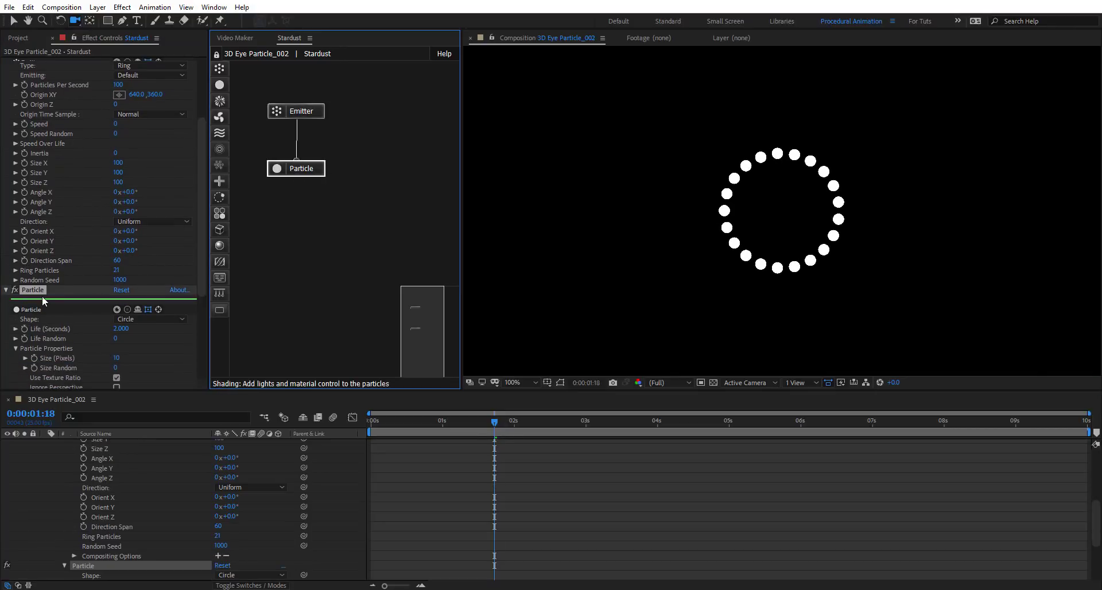
Set particle Life to 10 seconds and Size to 1 pixel
{"action": "scroll", "coordinate": [45, 302], "scroll_direction": "down", "scroll_amount": 1}
{"action": "left_click", "coordinate": [119, 304]}
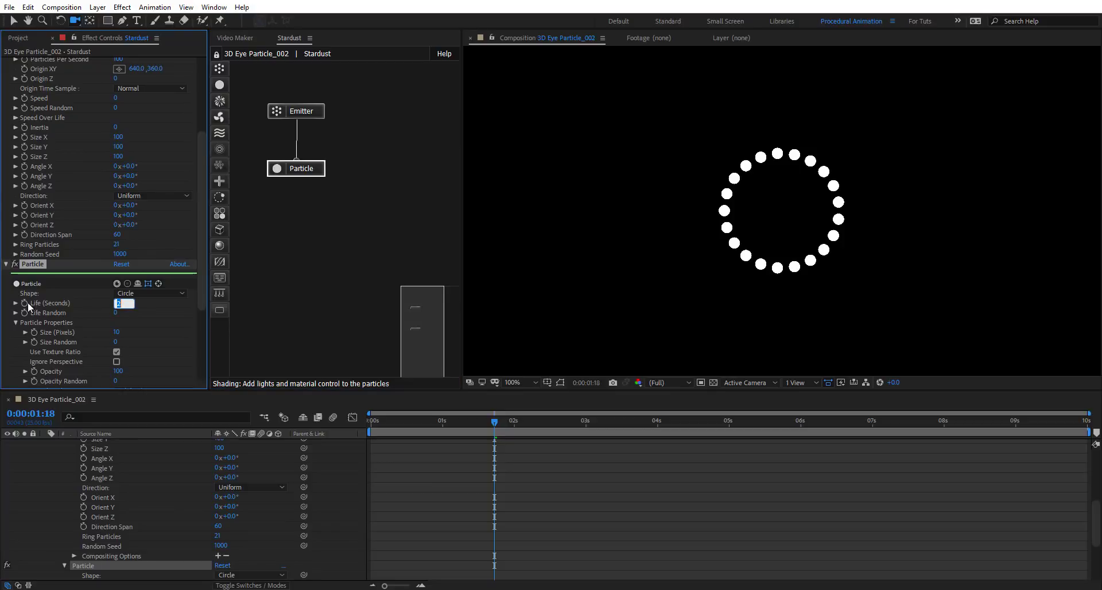
{"action": "type", "text": "10"}
{"action": "key", "text": "Return"}
{"action": "left_click", "coordinate": [113, 334]}
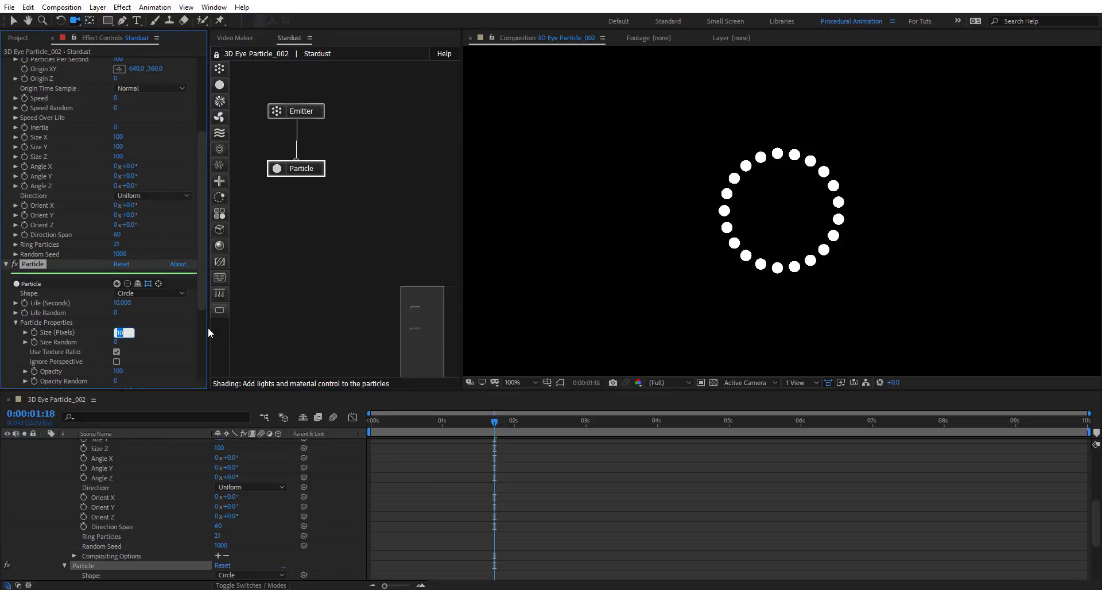
{"action": "type", "text": "1"}
{"action": "key", "text": "Return"}
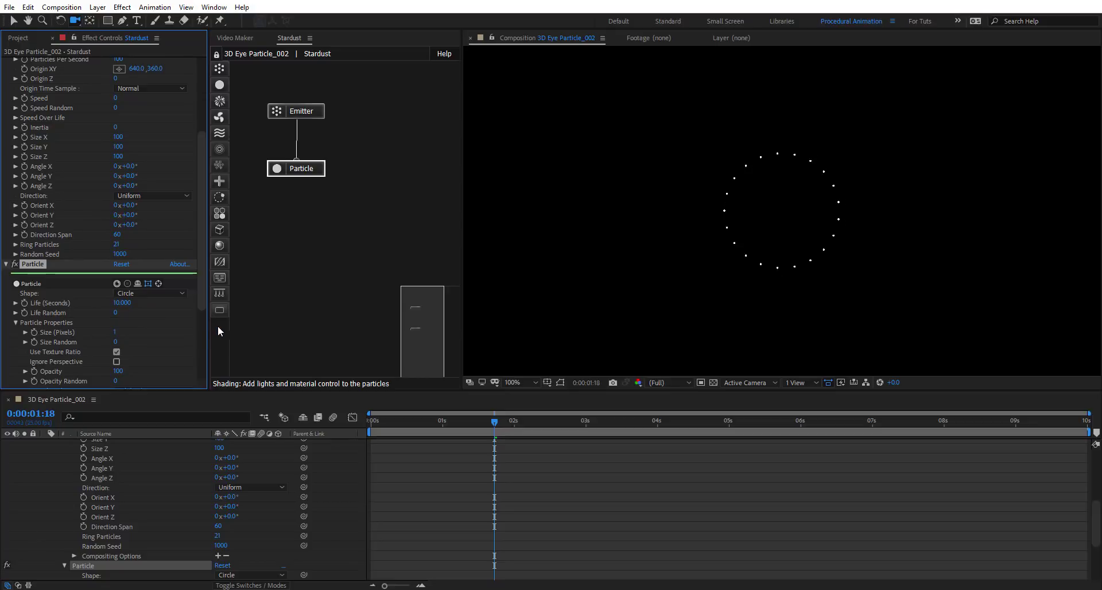
Add a new Camera layer to the composition with default settings
{"action": "right_click", "coordinate": [353, 468]}
{"action": "mouse_move", "coordinate": [369, 342]}
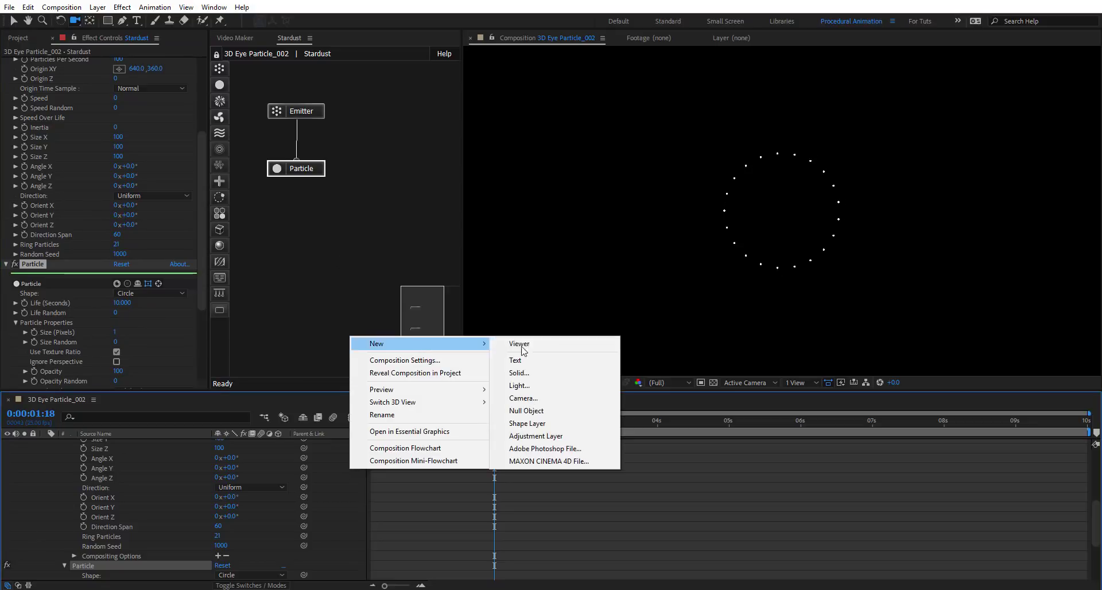
{"action": "left_click", "coordinate": [529, 406]}
{"action": "left_click", "coordinate": [667, 417]}
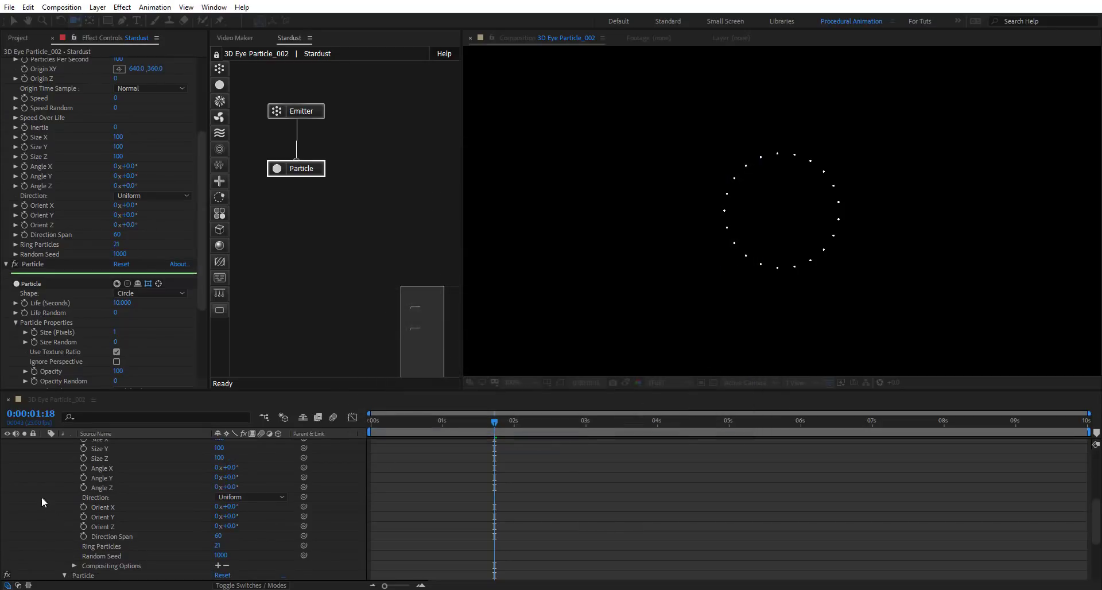
Orbit the camera so the particle ring appears as a tilted ellipse
{"action": "left_click", "coordinate": [46, 452]}
{"action": "left_click_drag", "start_coordinate": [808, 221], "coordinate": [766, 104]}
{"action": "left_click", "coordinate": [312, 112]}
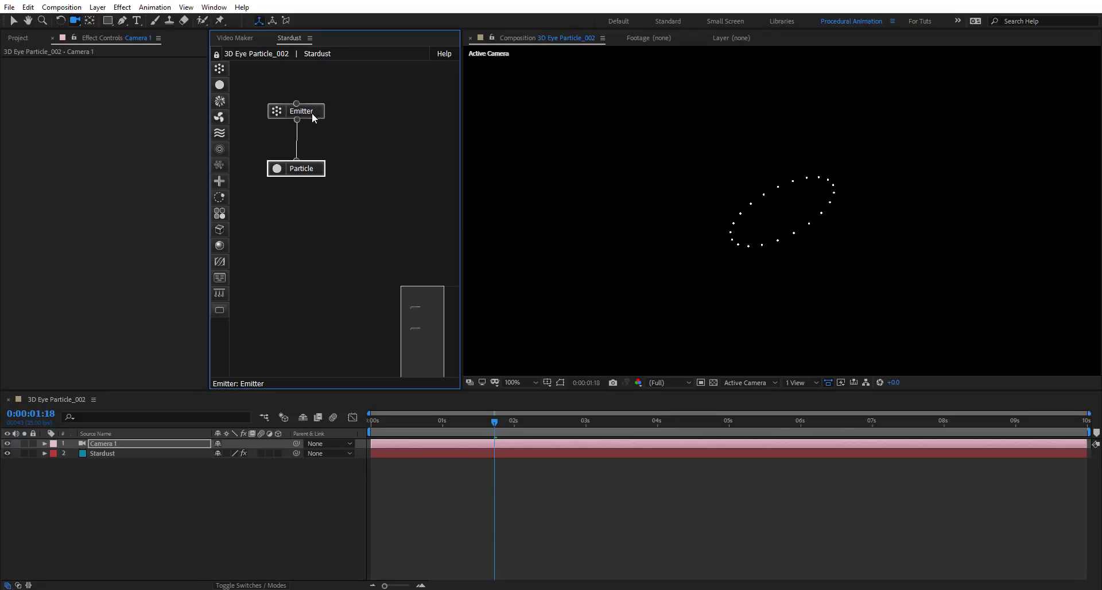
{"action": "scroll", "coordinate": [60, 278], "scroll_direction": "down", "scroll_amount": 3}
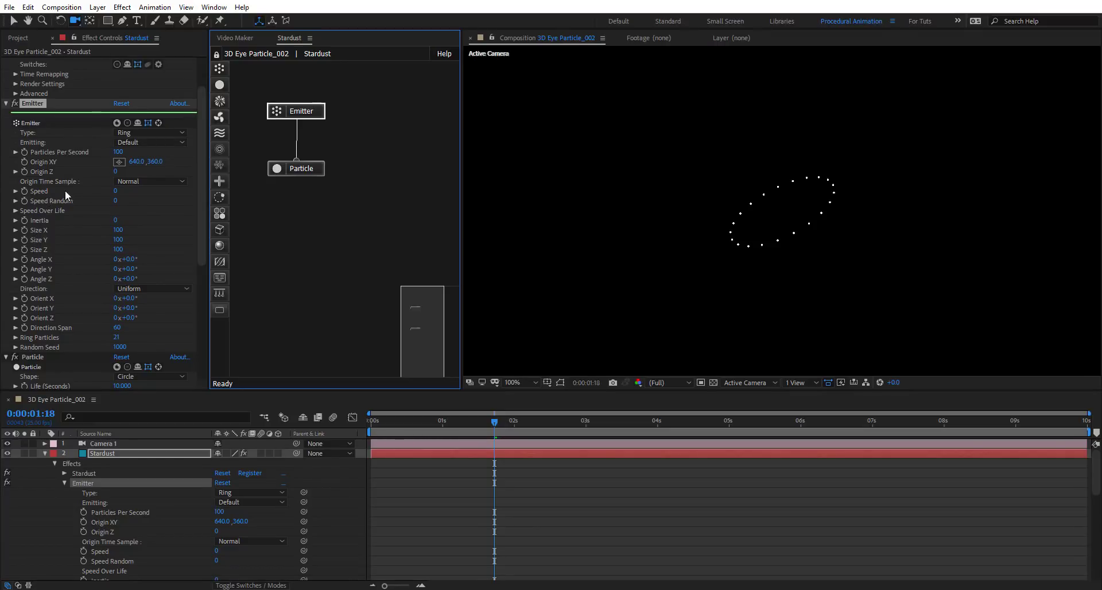
Raise the emitter Speed to 20 and preview particles spreading into a cloud
{"action": "left_click", "coordinate": [117, 192]}
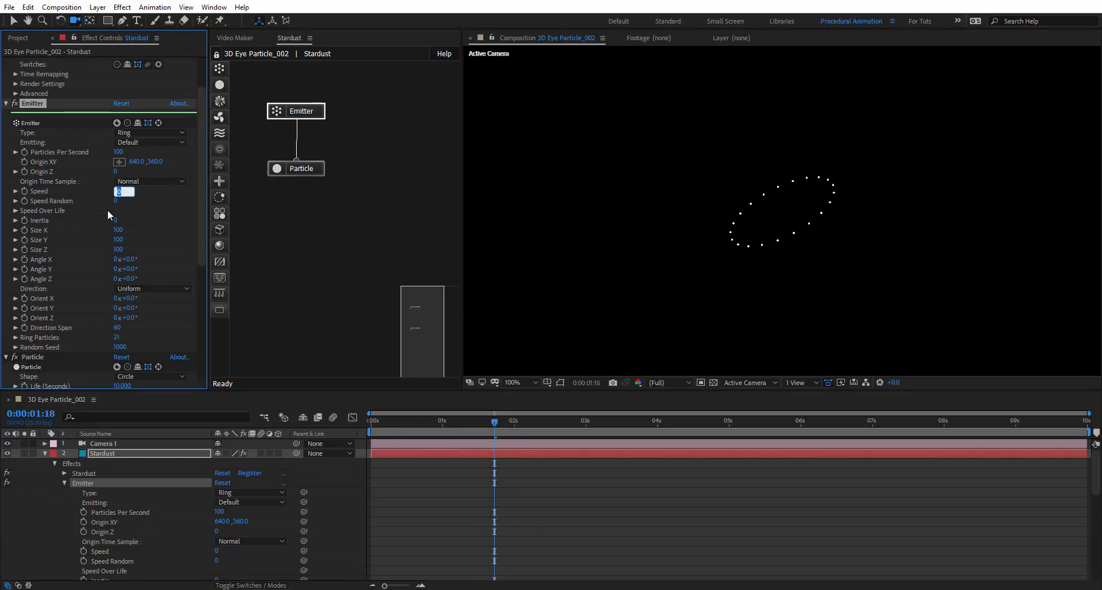
{"action": "key", "text": "Return"}
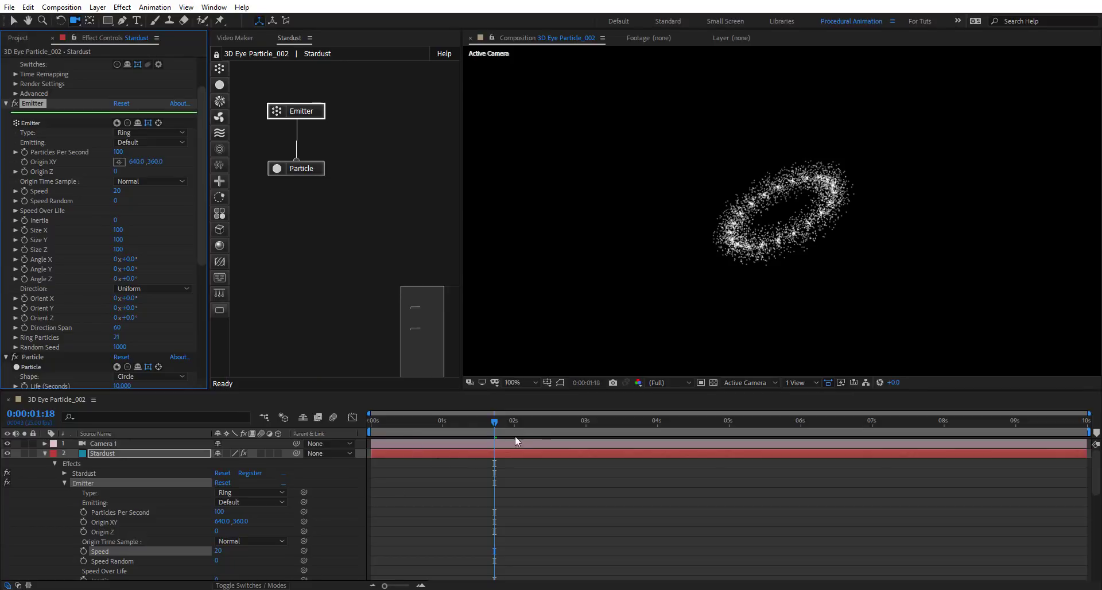
{"action": "left_click_drag", "start_coordinate": [493, 424], "coordinate": [877, 465]}
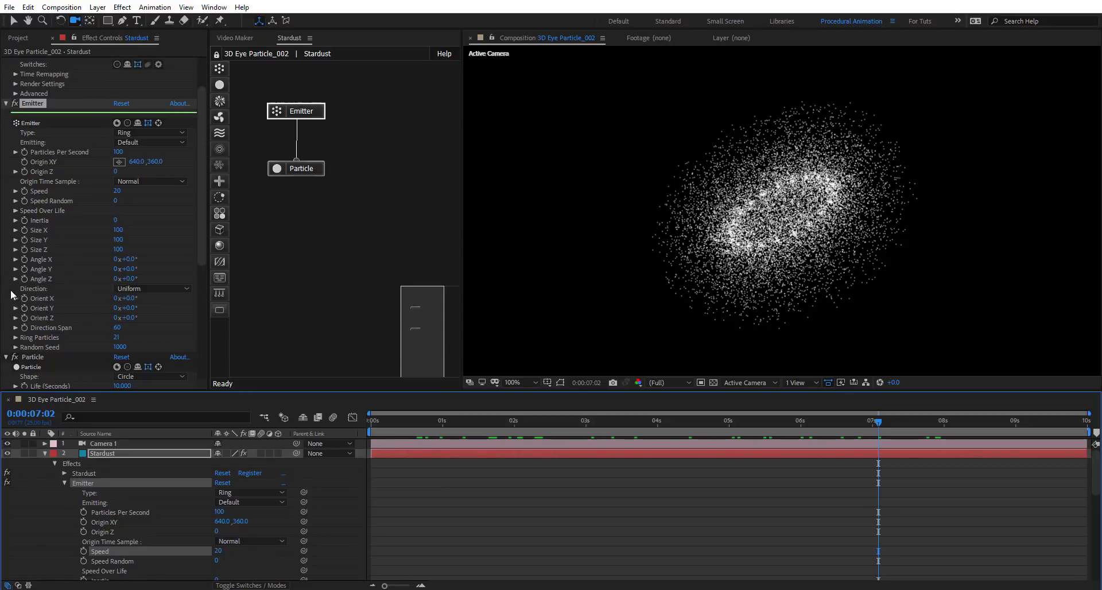
{"action": "left_click", "coordinate": [157, 289]}
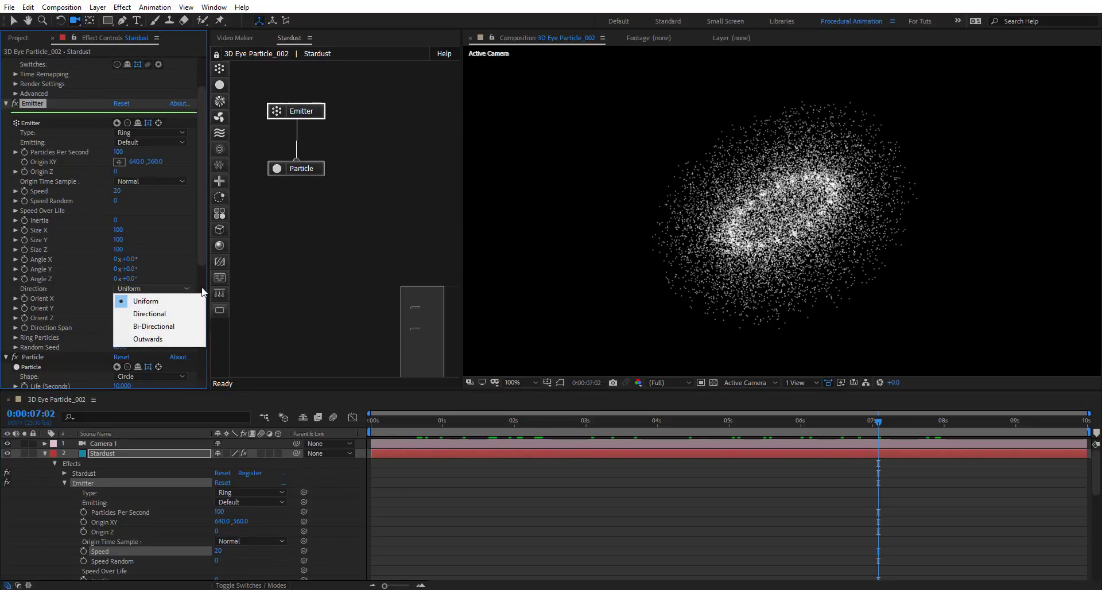
Set emitter Direction to Outwards, Size X to 10, and Speed temporarily to 0
{"action": "left_click", "coordinate": [167, 341]}
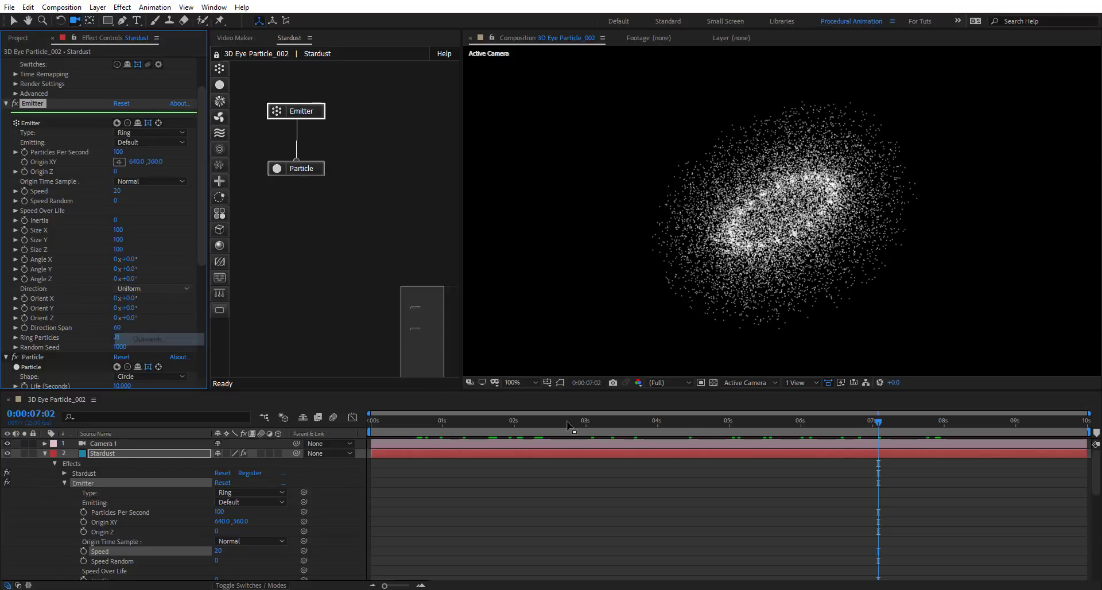
{"action": "mouse_move", "coordinate": [413, 424]}
{"action": "left_mouse_down"}
{"action": "mouse_move", "coordinate": [701, 437]}
{"action": "mouse_move", "coordinate": [1062, 425]}
{"action": "left_mouse_up"}
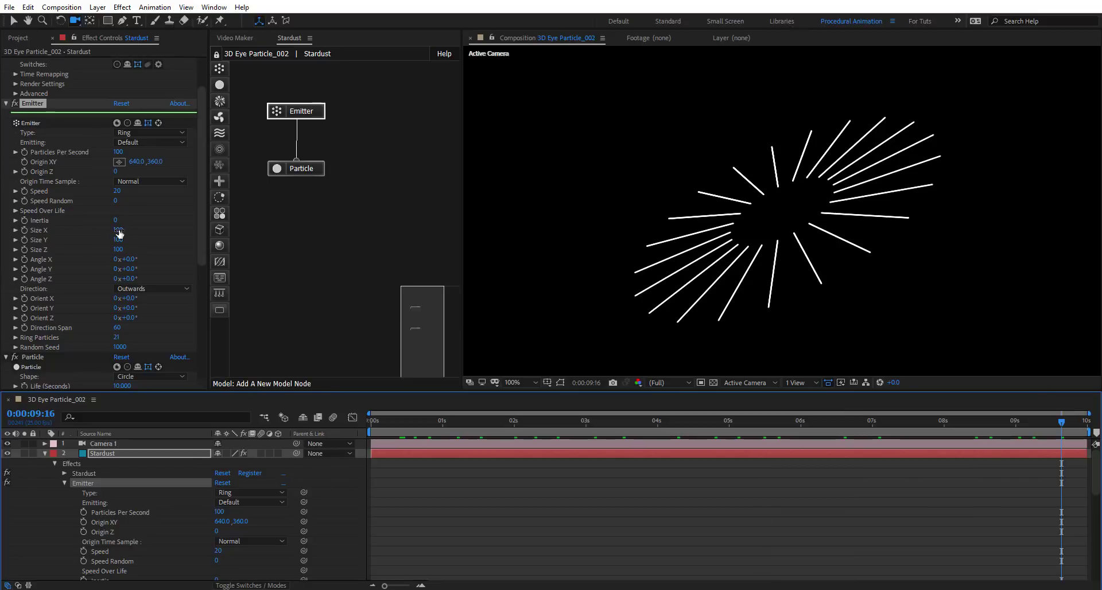
{"action": "left_click_drag", "start_coordinate": [118, 229], "coordinate": [121, 231]}
{"action": "left_click", "coordinate": [118, 191]}
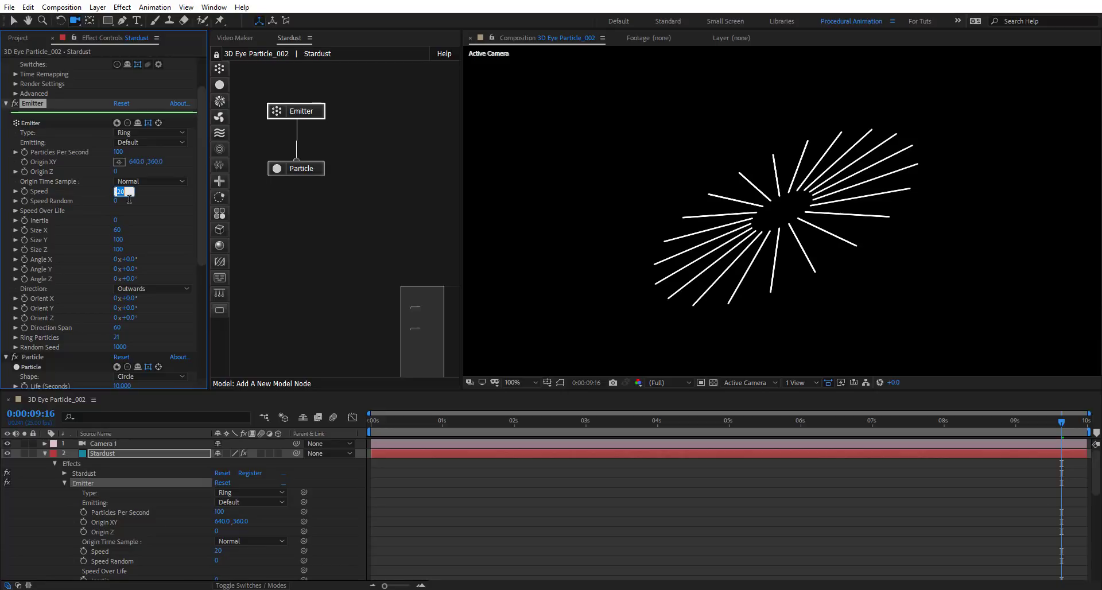
{"action": "key", "text": "Return"}
{"action": "left_click_drag", "start_coordinate": [118, 229], "coordinate": [122, 236]}
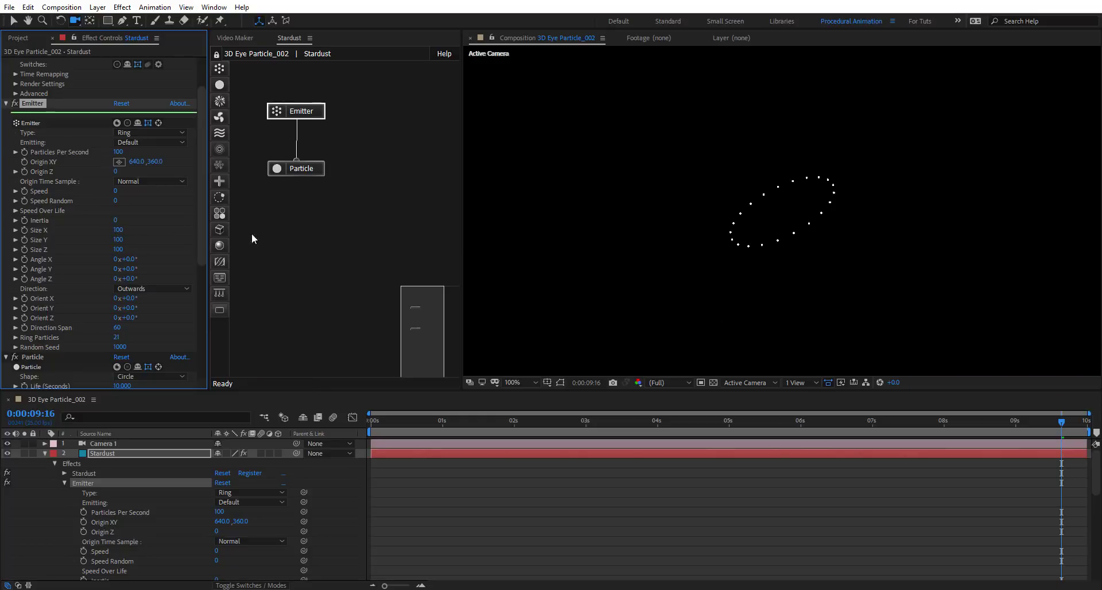
{"action": "left_click", "coordinate": [116, 230]}
{"action": "key", "text": "Return"}
Restore Speed to 20, preview the radiating lines, and dolly the camera closer
{"action": "left_click", "coordinate": [115, 191]}
{"action": "type", "text": "20"}
{"action": "key", "text": "Return"}
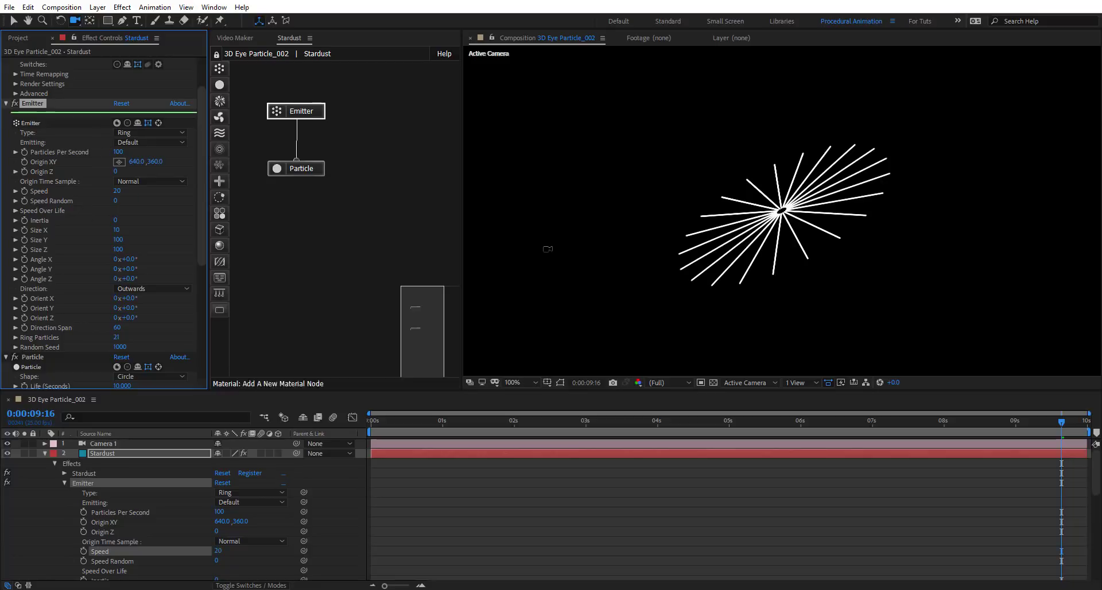
{"action": "left_click_drag", "start_coordinate": [401, 425], "coordinate": [1075, 423]}
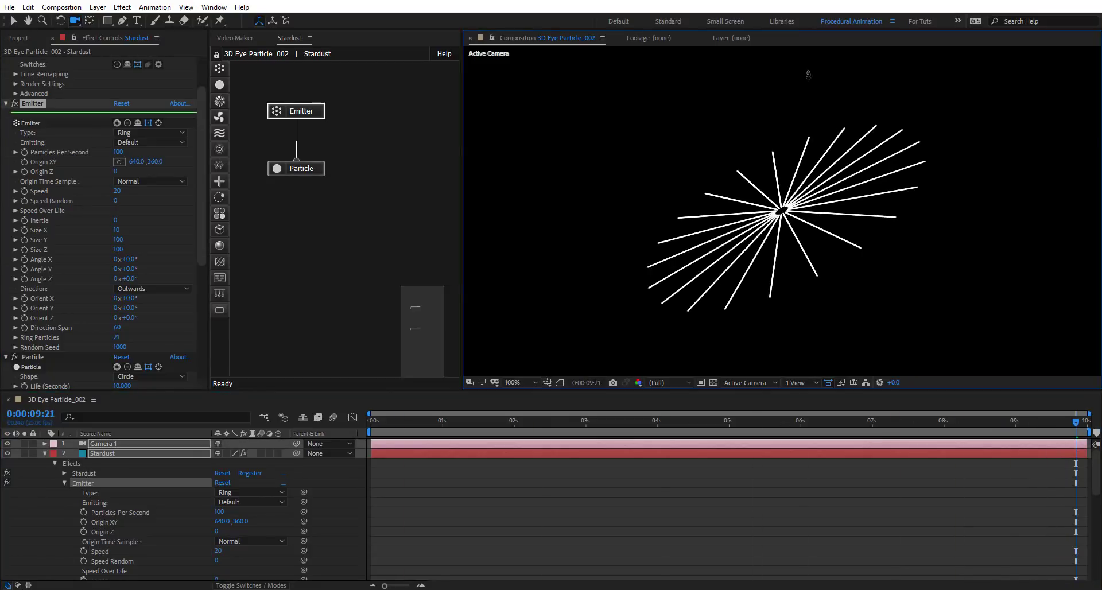
{"action": "scroll", "coordinate": [782, 211], "scroll_direction": "down", "scroll_amount": 2}
{"action": "left_click_drag", "start_coordinate": [789, 215], "coordinate": [799, 174]}
Switch the viewer to 2 Views - Horizontal with the right view set to Left
{"action": "left_click", "coordinate": [797, 382]}
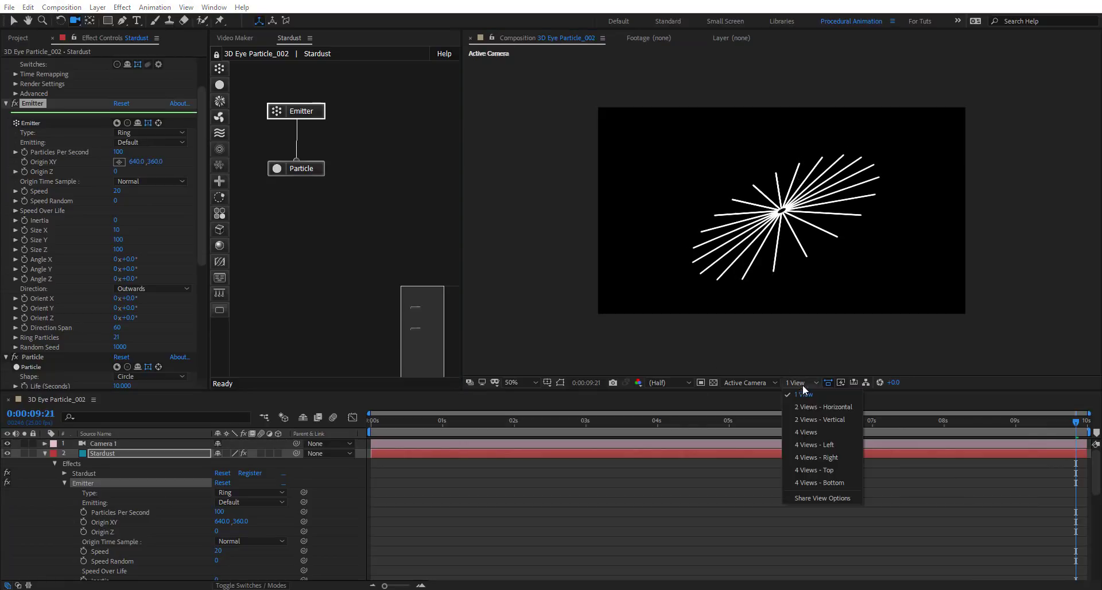
{"action": "left_click", "coordinate": [816, 416]}
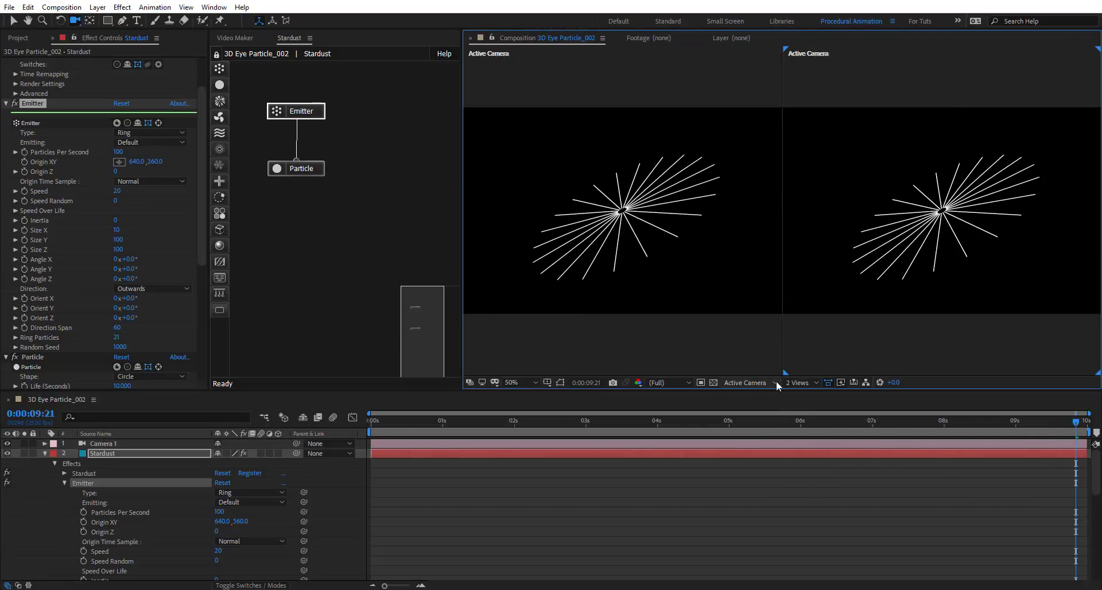
{"action": "left_click", "coordinate": [795, 383]}
{"action": "left_click", "coordinate": [764, 383]}
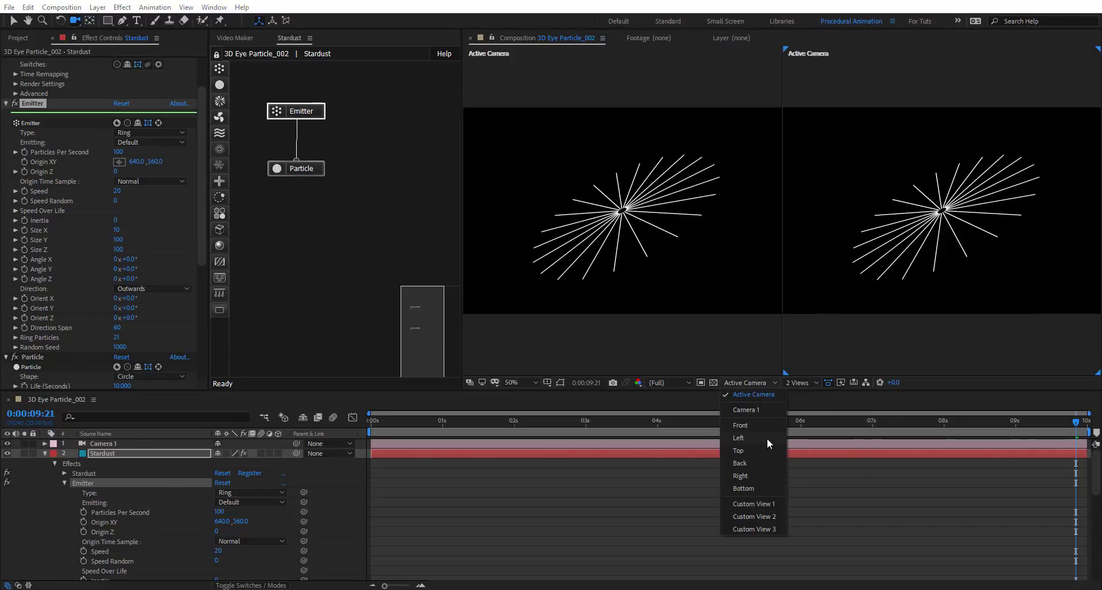
{"action": "left_click", "coordinate": [757, 445]}
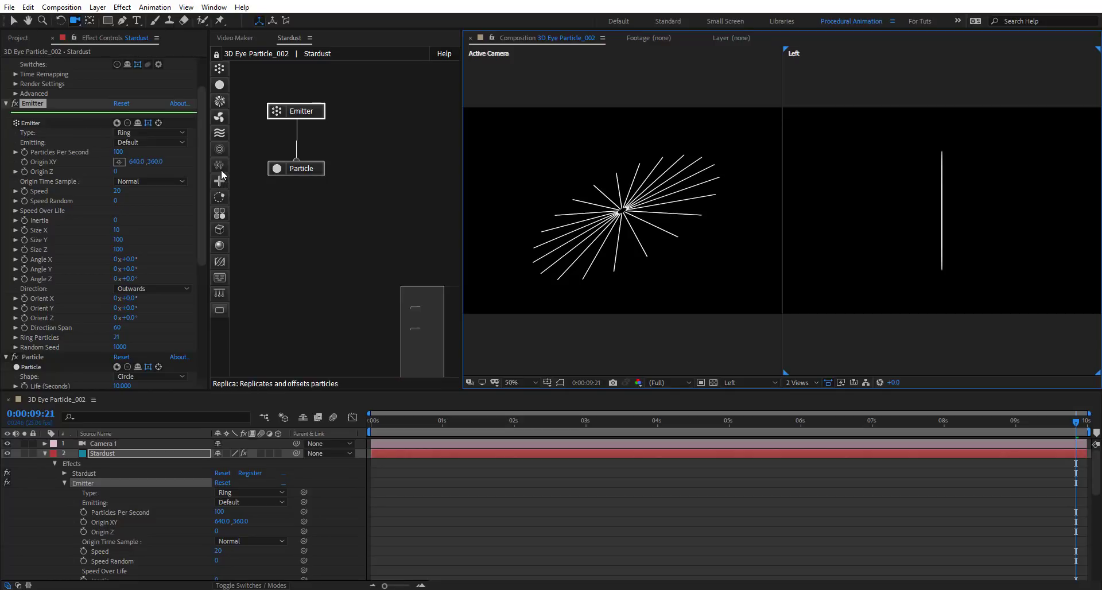
Add a Sphere Field node (Origin 640,360, Amount 100) and inspect its settings
{"action": "left_click", "coordinate": [223, 153]}
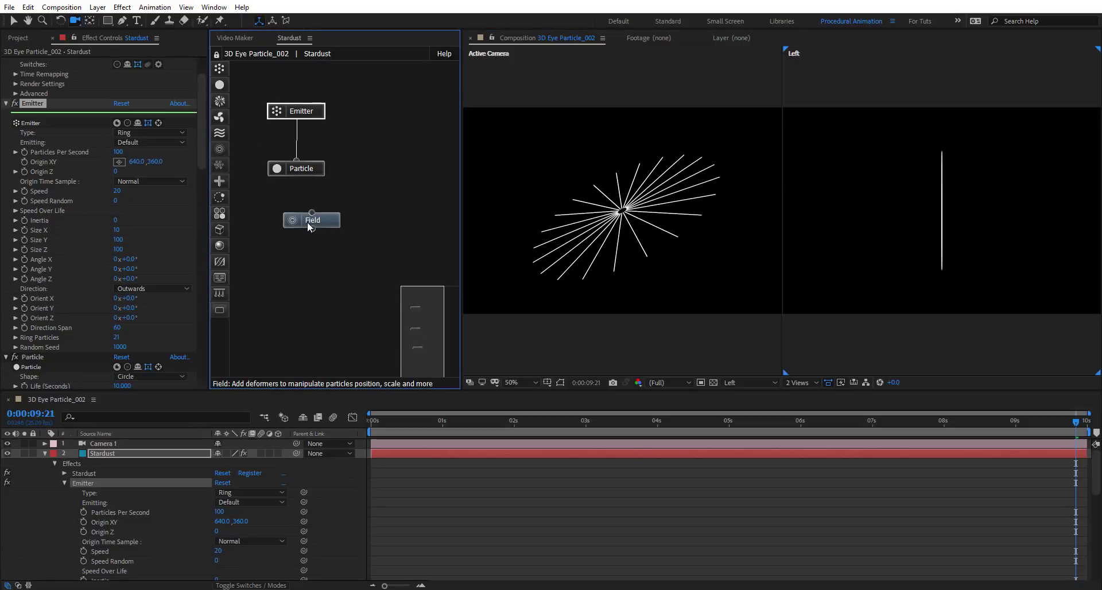
{"action": "left_click", "coordinate": [306, 221]}
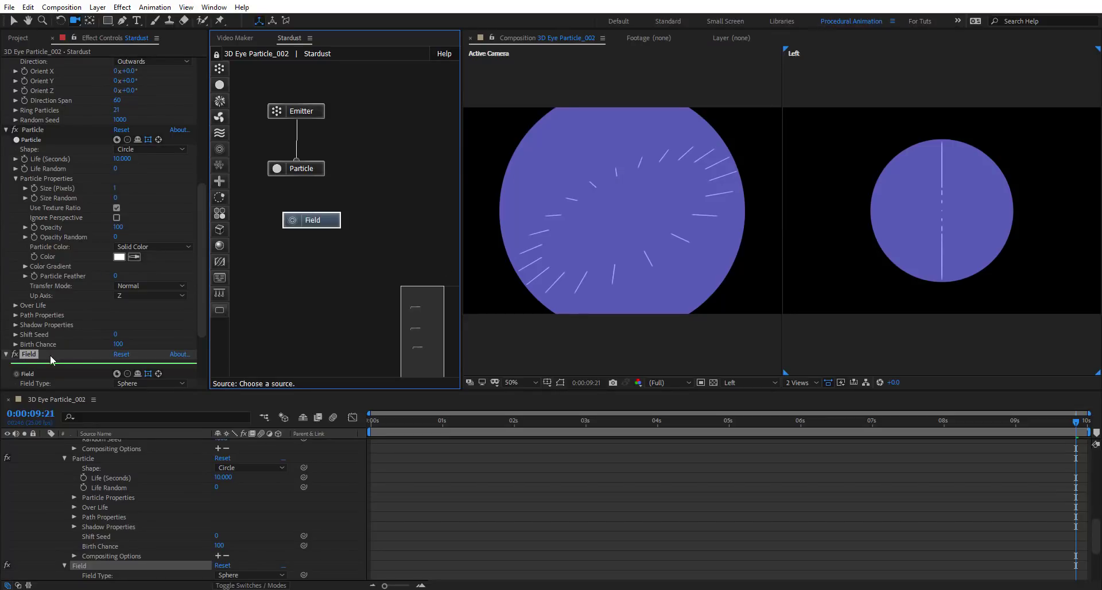
{"action": "scroll", "coordinate": [67, 281], "scroll_direction": "down", "scroll_amount": 3}
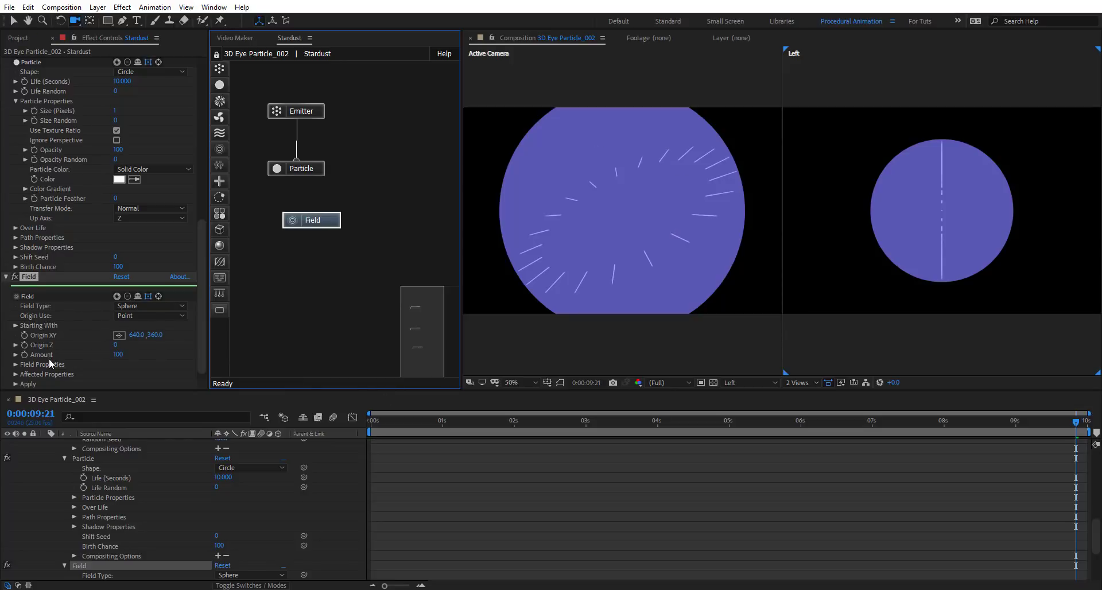
{"action": "scroll", "coordinate": [61, 330], "scroll_direction": "down", "scroll_amount": 1}
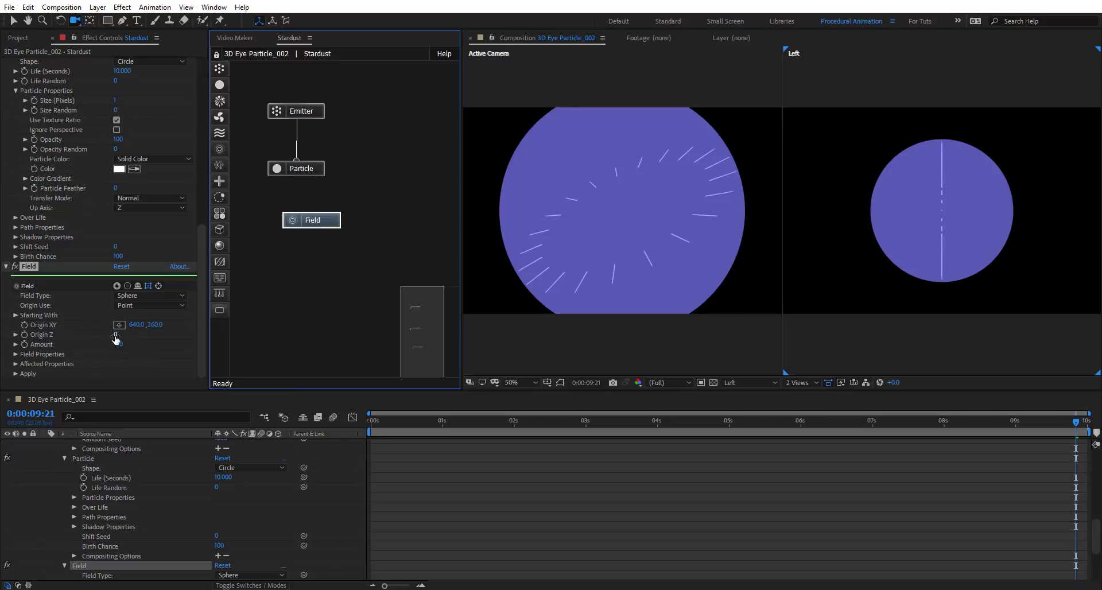
Scrub the Field's Origin Z to 76 and preview lines curving around the sphere
{"action": "left_click_drag", "start_coordinate": [112, 336], "coordinate": [120, 340]}
{"action": "scroll", "coordinate": [952, 223], "scroll_direction": "up", "scroll_amount": 2}
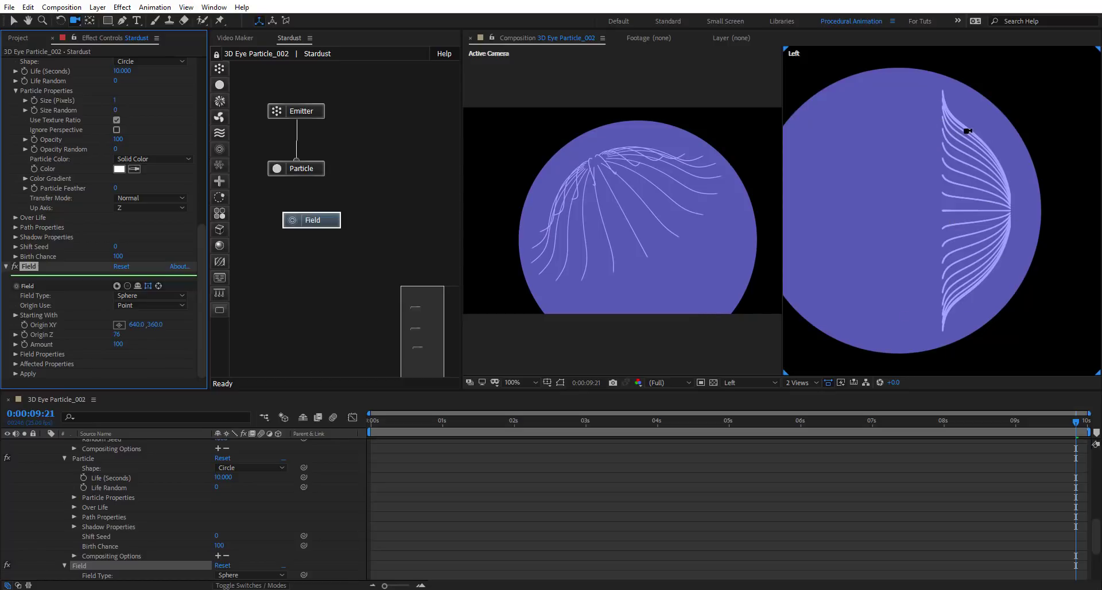
{"action": "left_click_drag", "start_coordinate": [377, 423], "coordinate": [454, 455]}
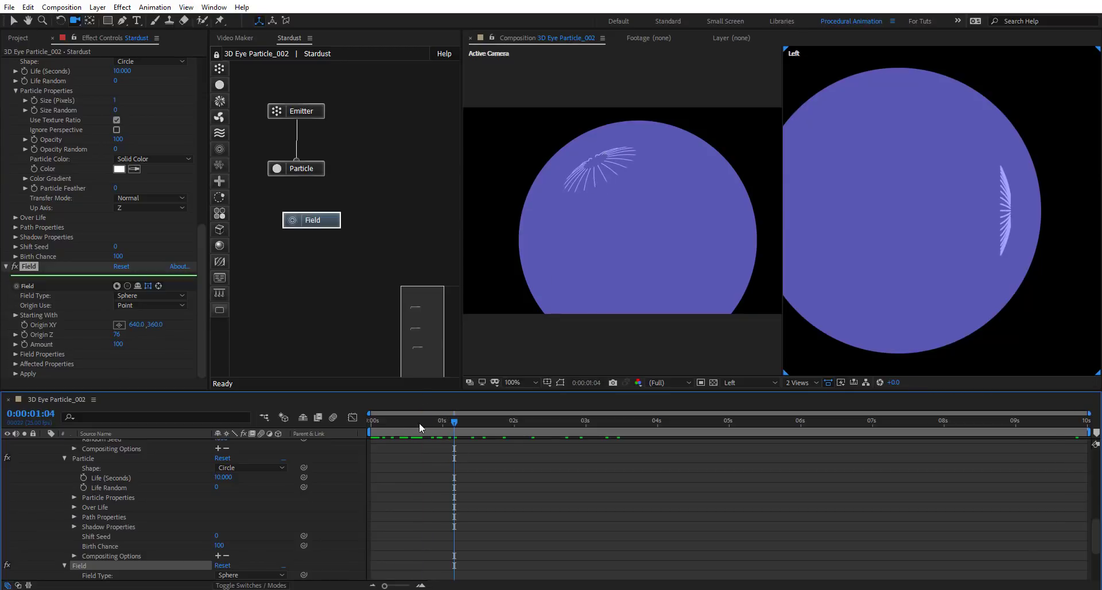
{"action": "left_click_drag", "start_coordinate": [456, 419], "coordinate": [958, 419]}
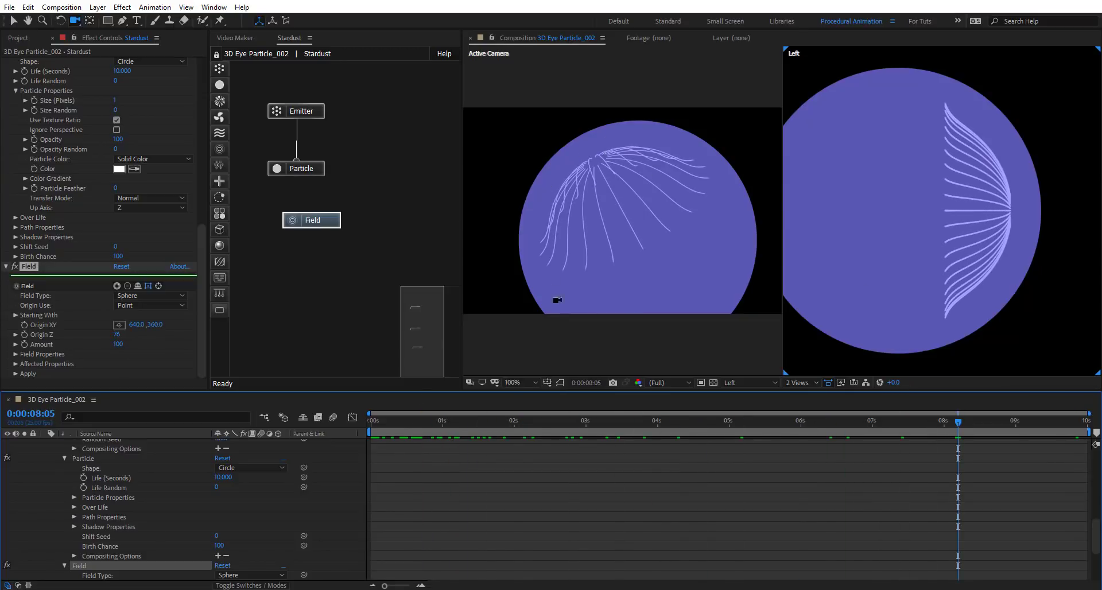
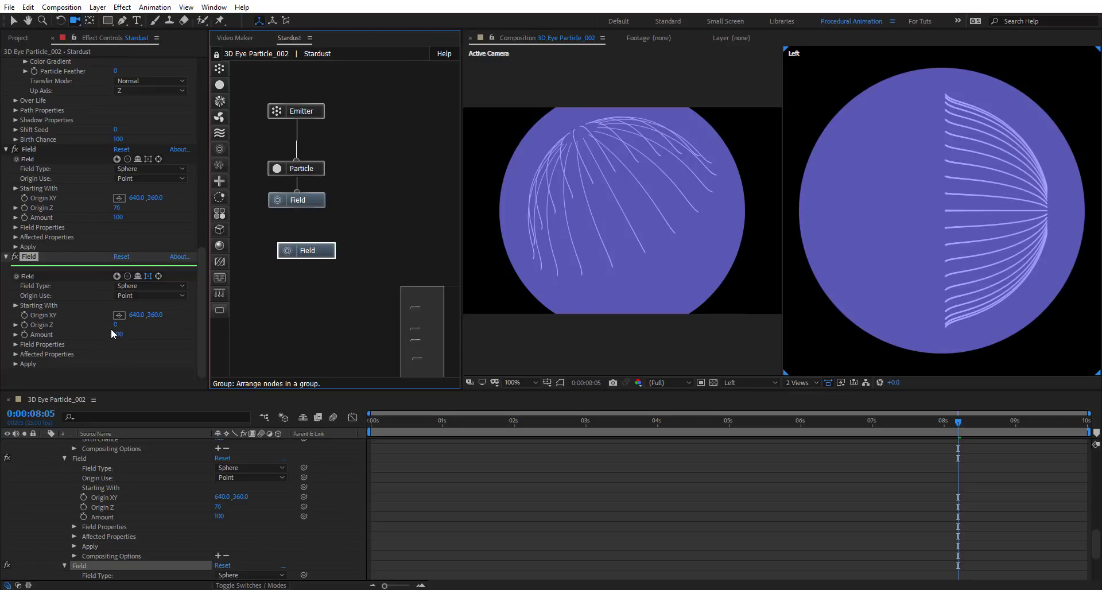
Scrub the second Field's Origin Z to -249, toggling the effect off and on to compare
{"action": "left_click_drag", "start_coordinate": [115, 325], "coordinate": [1, 318]}
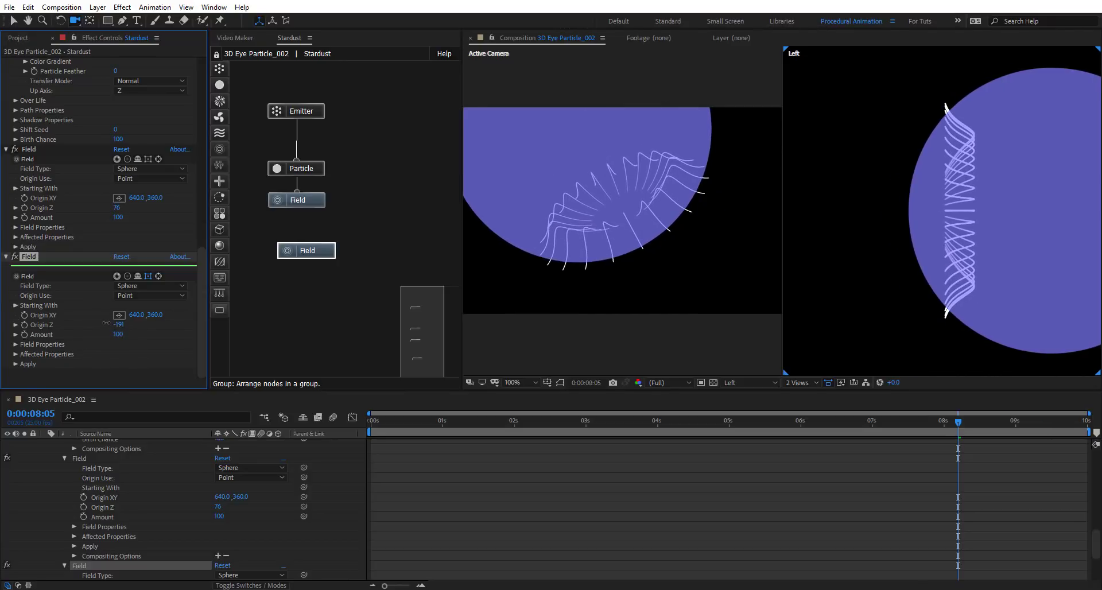
{"action": "left_click_drag", "start_coordinate": [106, 322], "coordinate": [83, 321]}
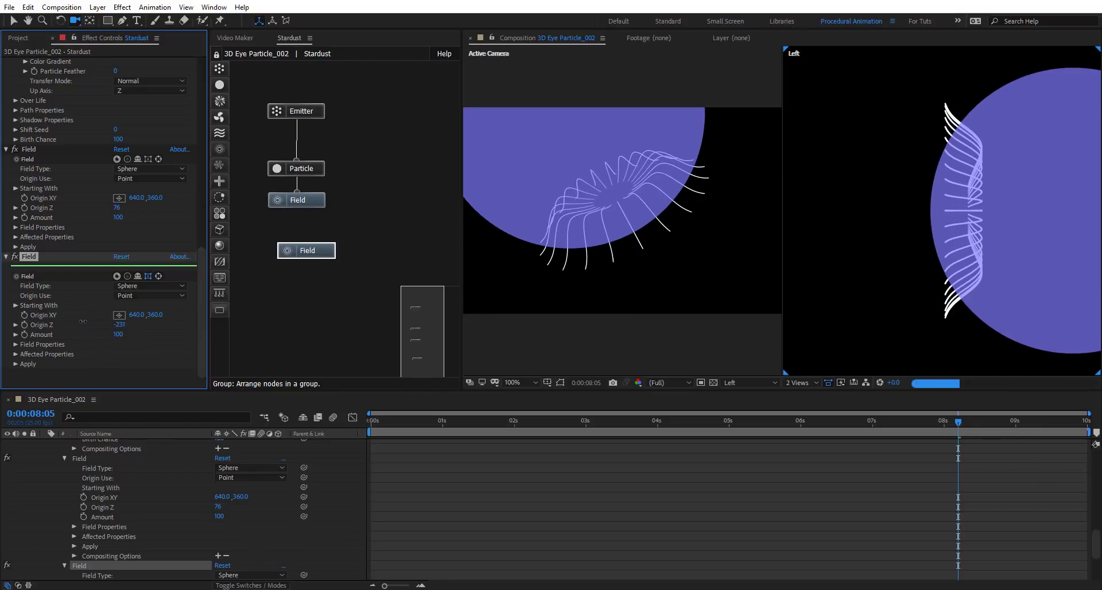
{"action": "left_click", "coordinate": [15, 257]}
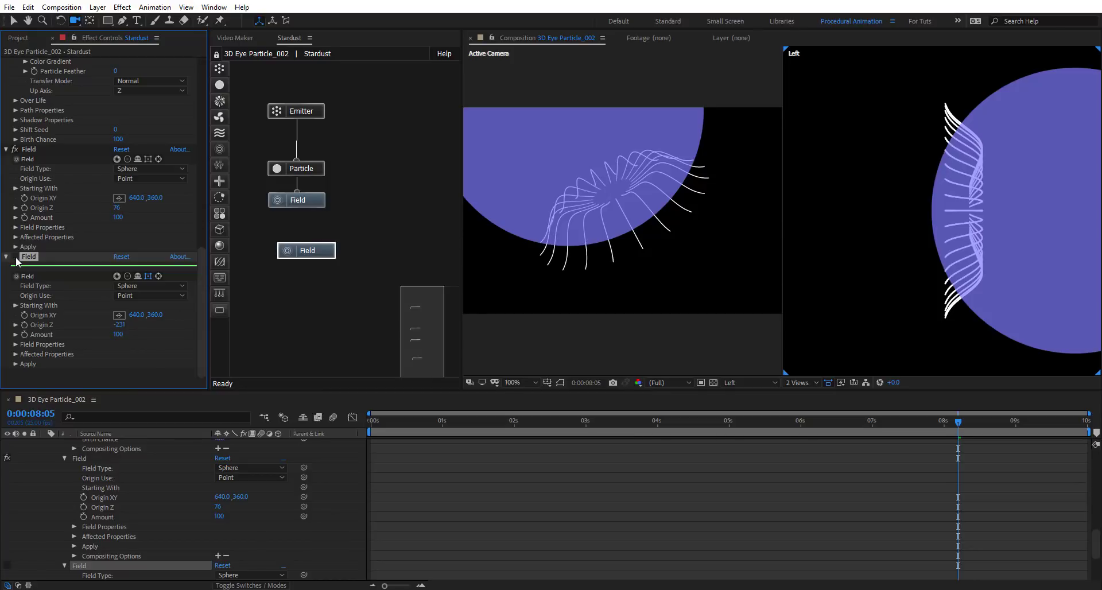
{"action": "left_click", "coordinate": [15, 256]}
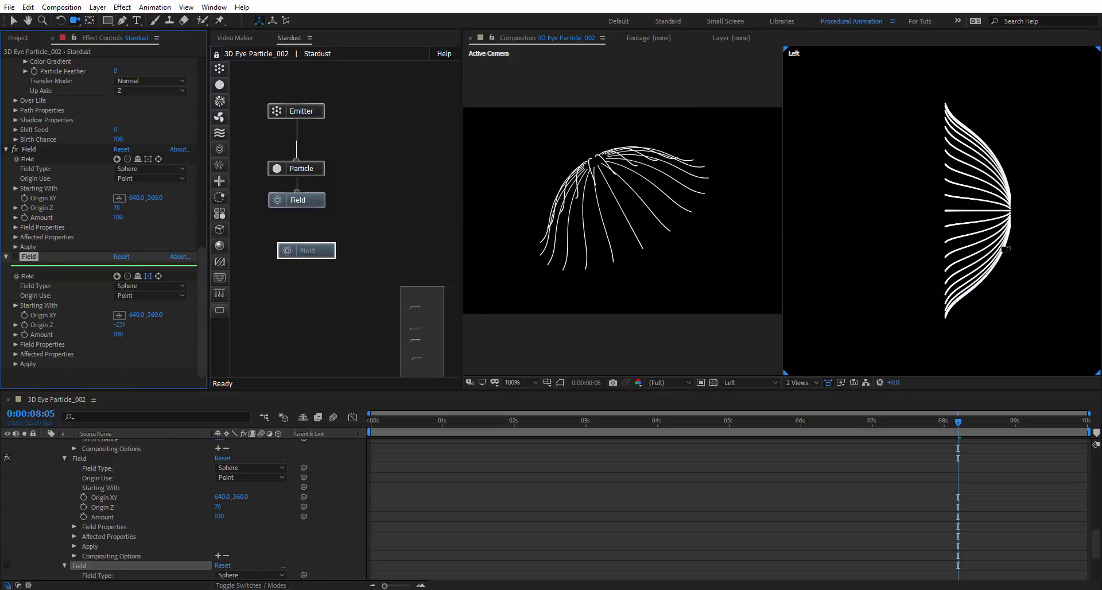
{"action": "left_click", "coordinate": [25, 259]}
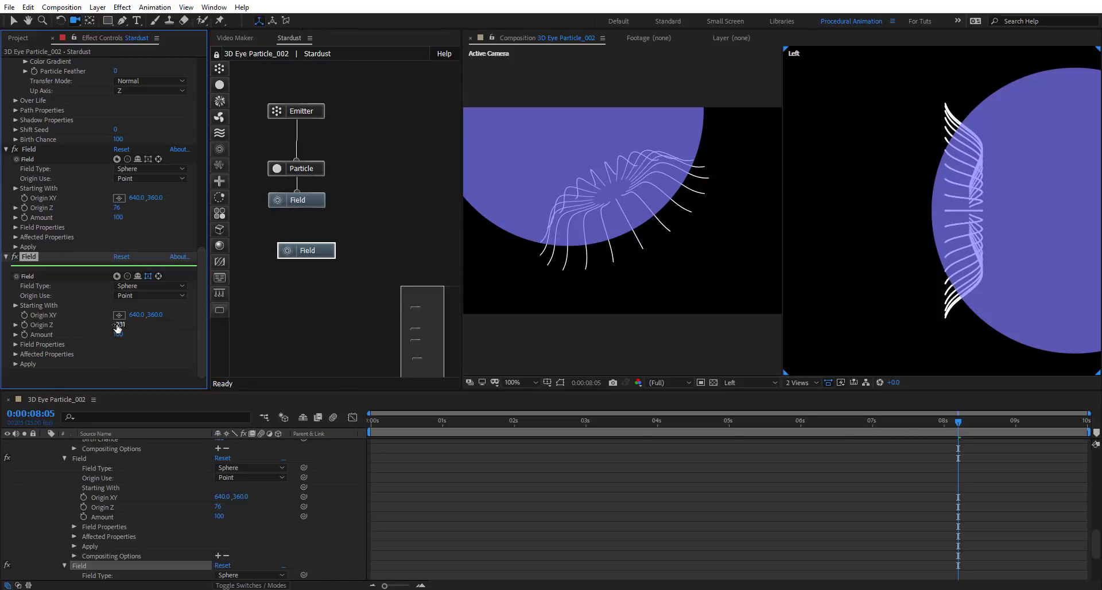
{"action": "left_click_drag", "start_coordinate": [117, 327], "coordinate": [111, 327]}
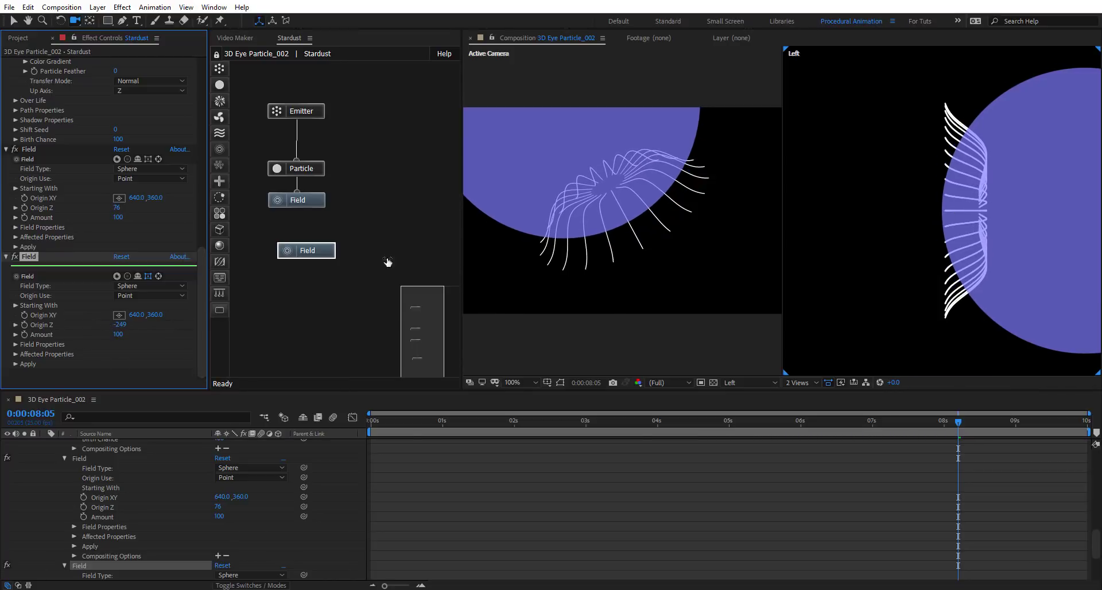
Scrub through the timeline and orbit the camera to view the curled strands in 3D
{"action": "left_click_drag", "start_coordinate": [380, 422], "coordinate": [717, 426]}
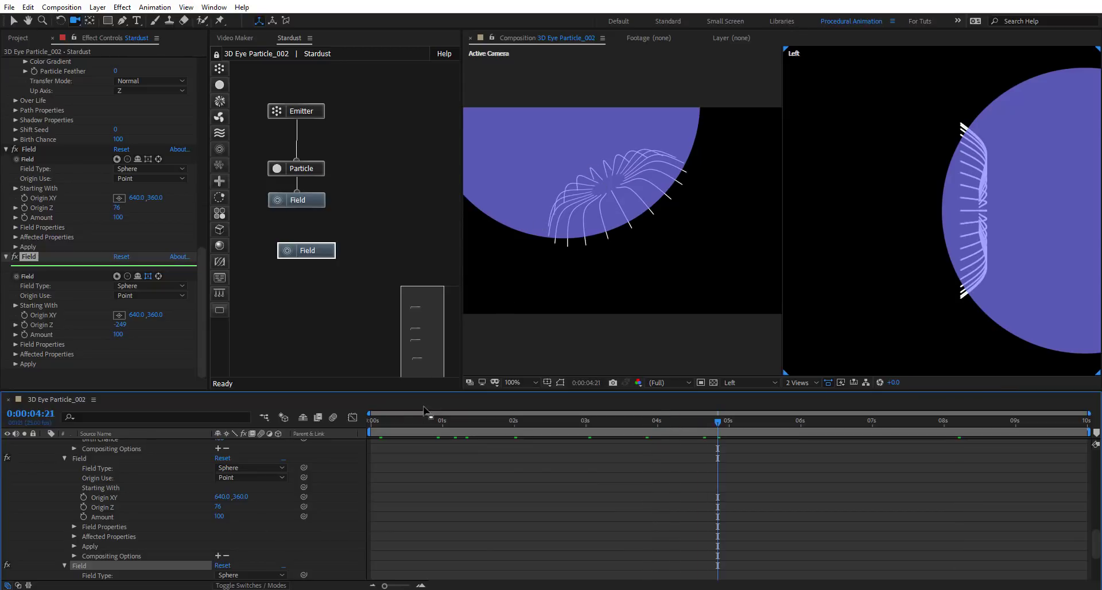
{"action": "left_click_drag", "start_coordinate": [388, 420], "coordinate": [1101, 466]}
{"action": "left_click_drag", "start_coordinate": [618, 214], "coordinate": [626, 138]}
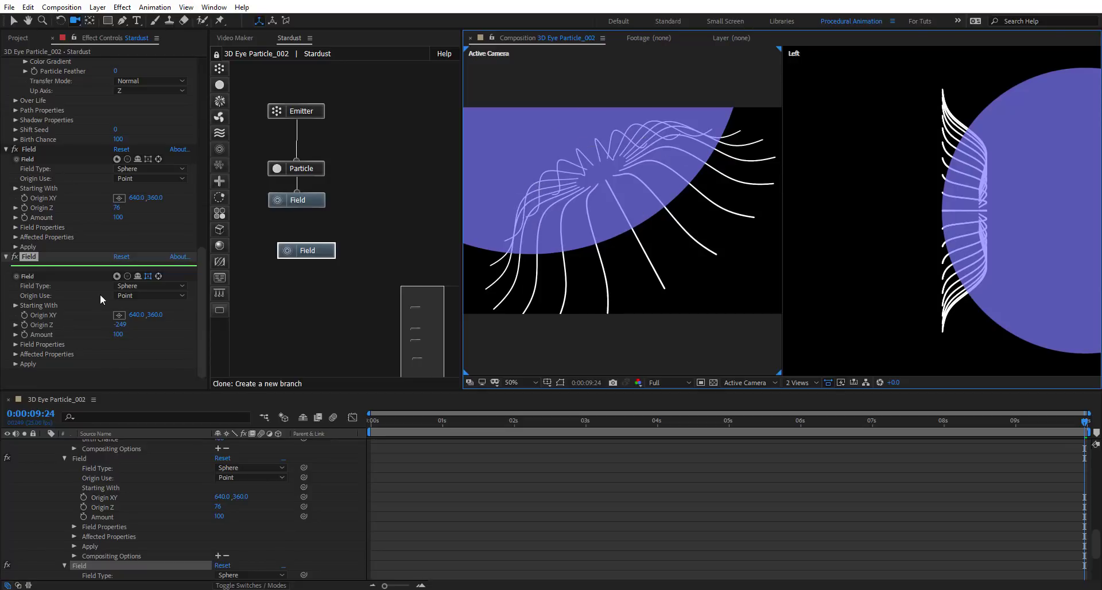
Hide the Field's sphere preview and tidy the Field and Particle nodes in the graph
{"action": "left_click", "coordinate": [147, 276]}
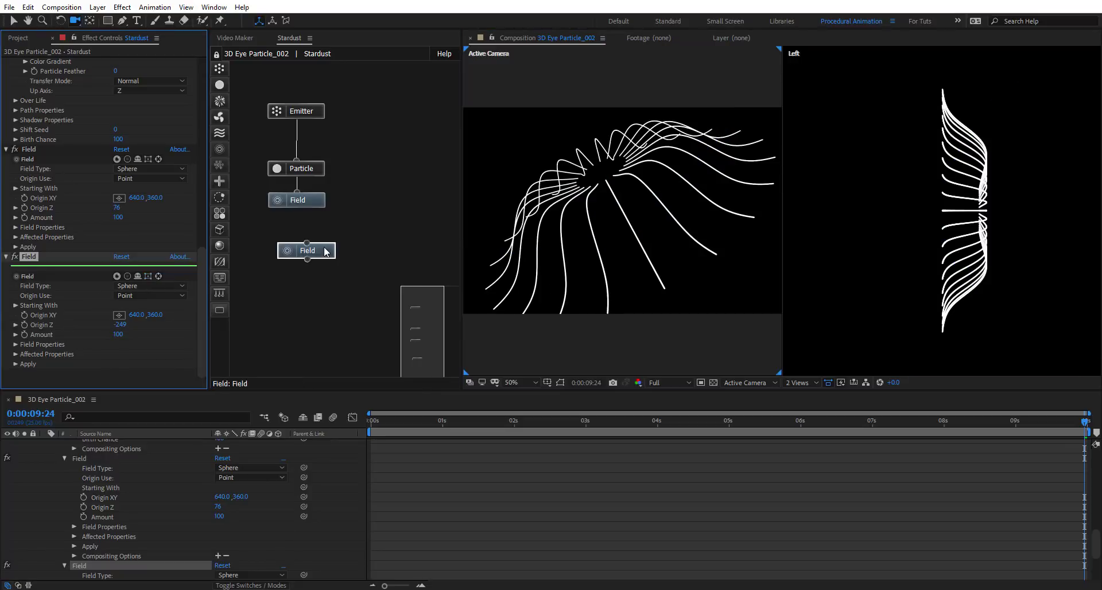
{"action": "left_click_drag", "start_coordinate": [310, 250], "coordinate": [373, 215]}
{"action": "left_click_drag", "start_coordinate": [395, 129], "coordinate": [314, 77]}
{"action": "left_click_drag", "start_coordinate": [308, 169], "coordinate": [307, 151]}
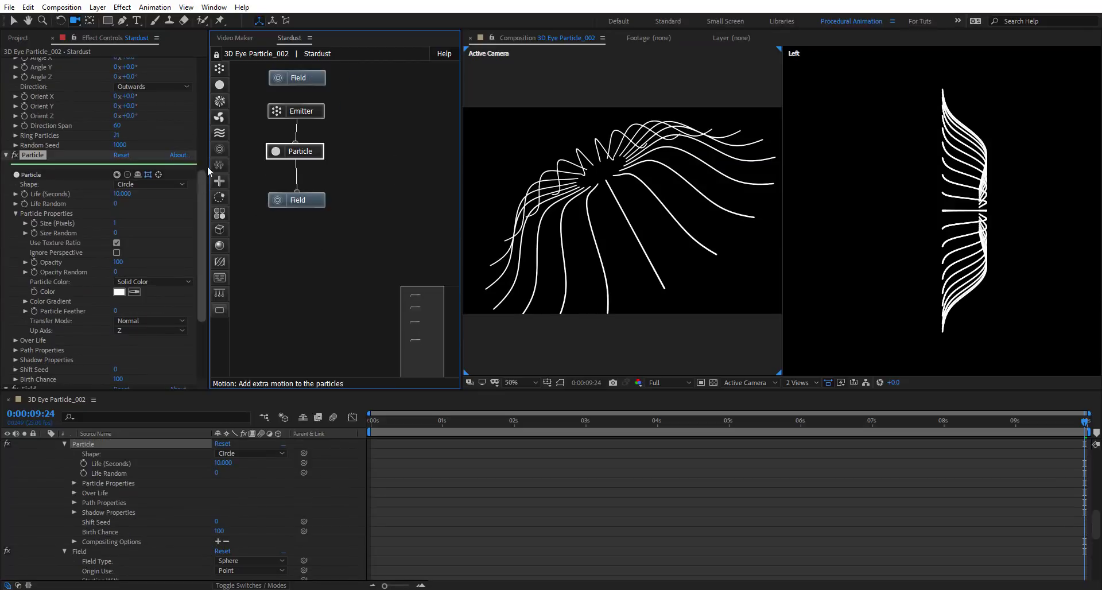
Add a Turbulence node after the lower Field with Position offset 16, hiding its preview
{"action": "left_click_drag", "start_coordinate": [219, 133], "coordinate": [310, 233]}
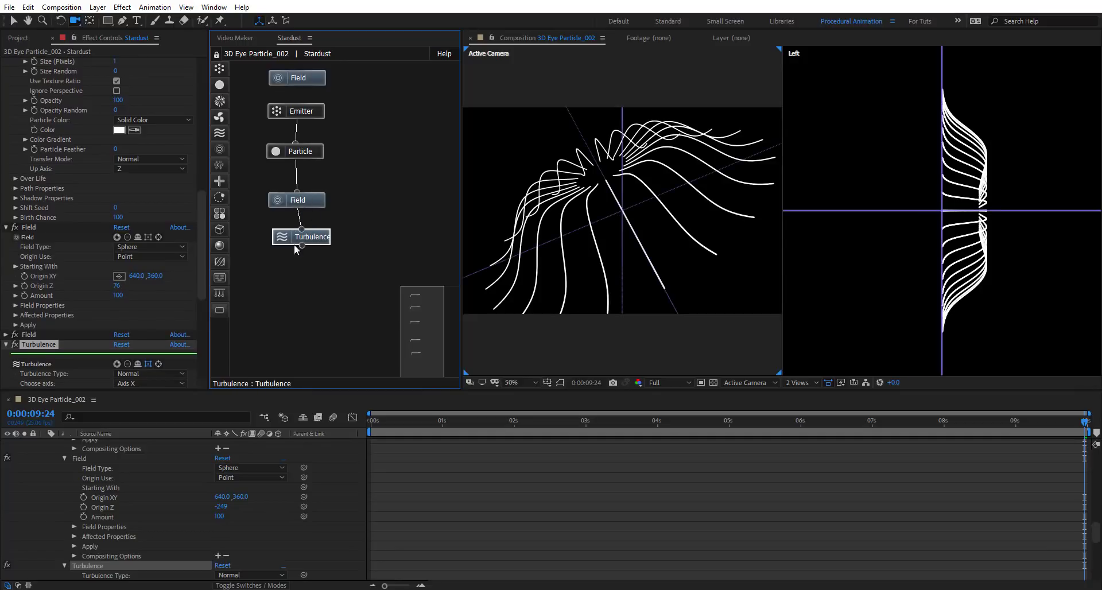
{"action": "scroll", "coordinate": [33, 250], "scroll_direction": "down", "scroll_amount": 3}
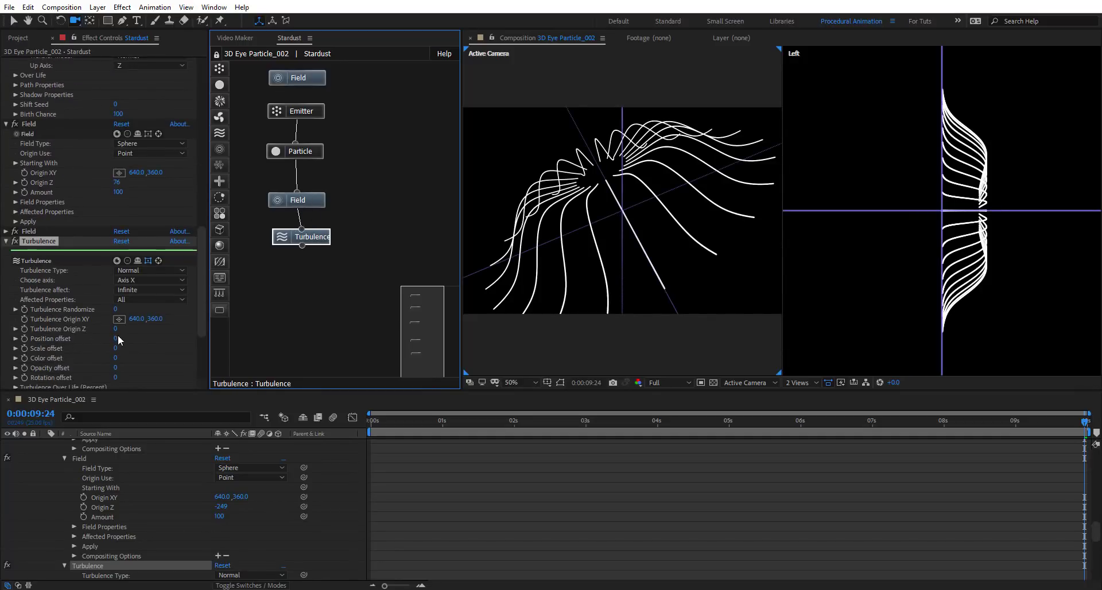
{"action": "left_click_drag", "start_coordinate": [118, 338], "coordinate": [126, 338]}
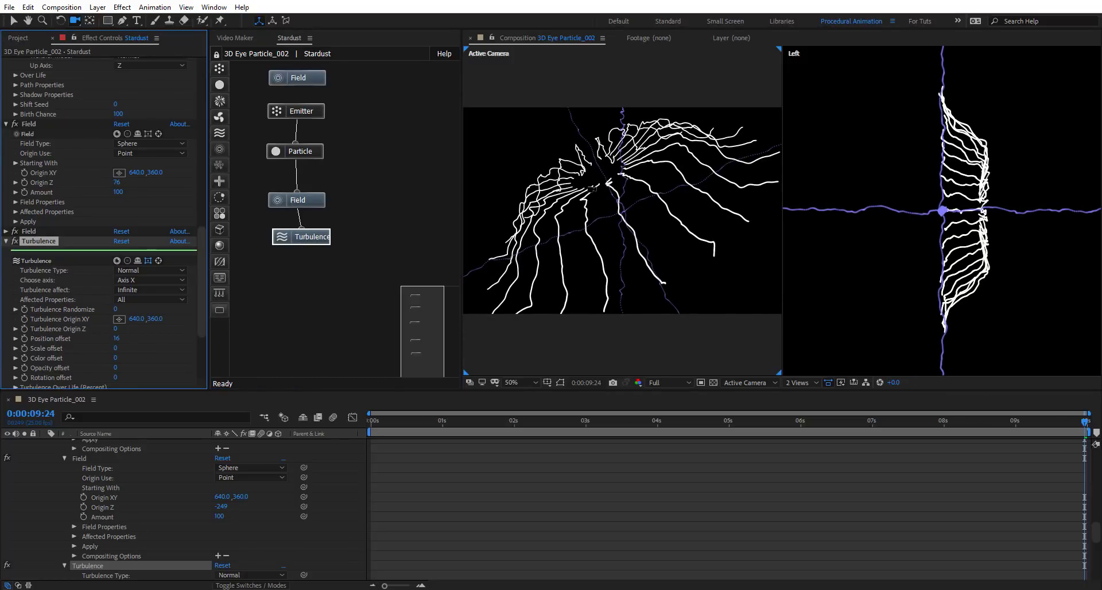
{"action": "scroll", "coordinate": [648, 165], "scroll_direction": "up", "scroll_amount": 2}
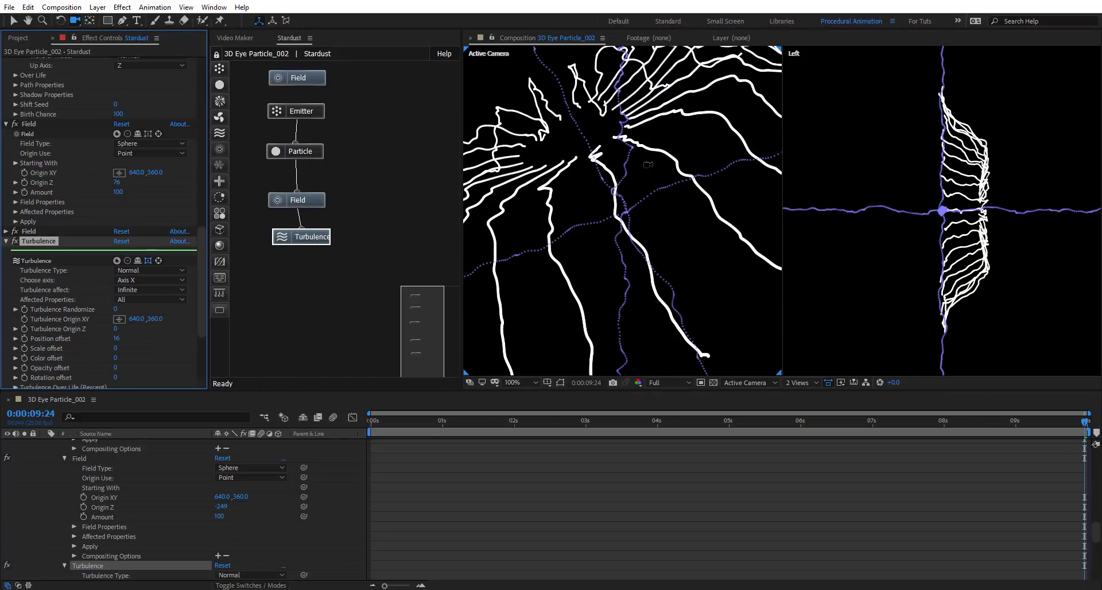
{"action": "left_click", "coordinate": [148, 261]}
Switch the viewer layout to a single view
{"action": "scroll", "coordinate": [777, 229], "scroll_direction": "down", "scroll_amount": 2}
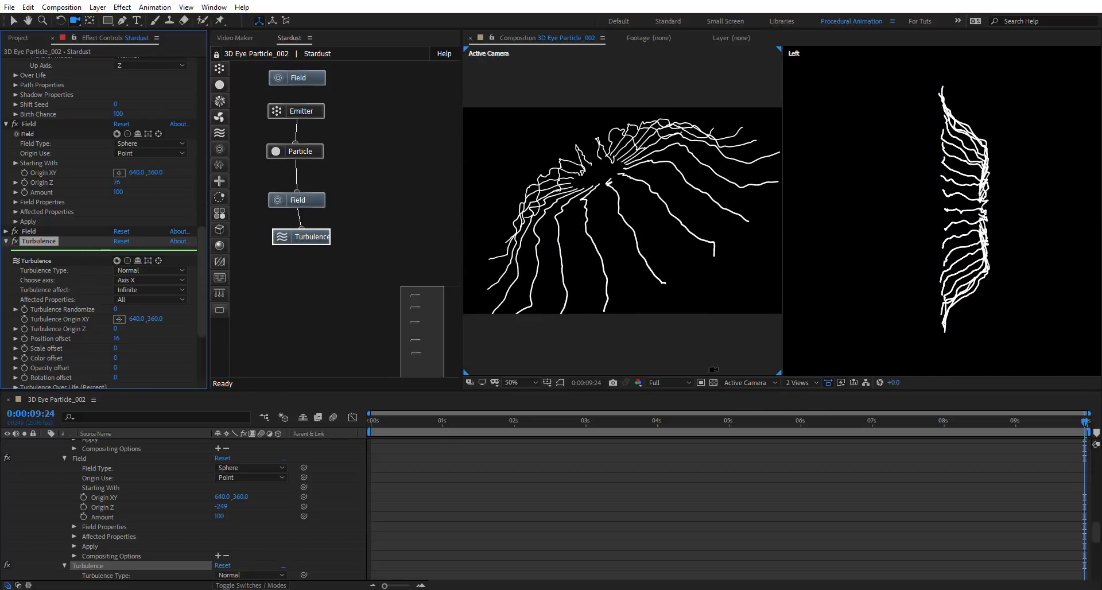
{"action": "left_click", "coordinate": [801, 383]}
{"action": "left_click", "coordinate": [818, 399]}
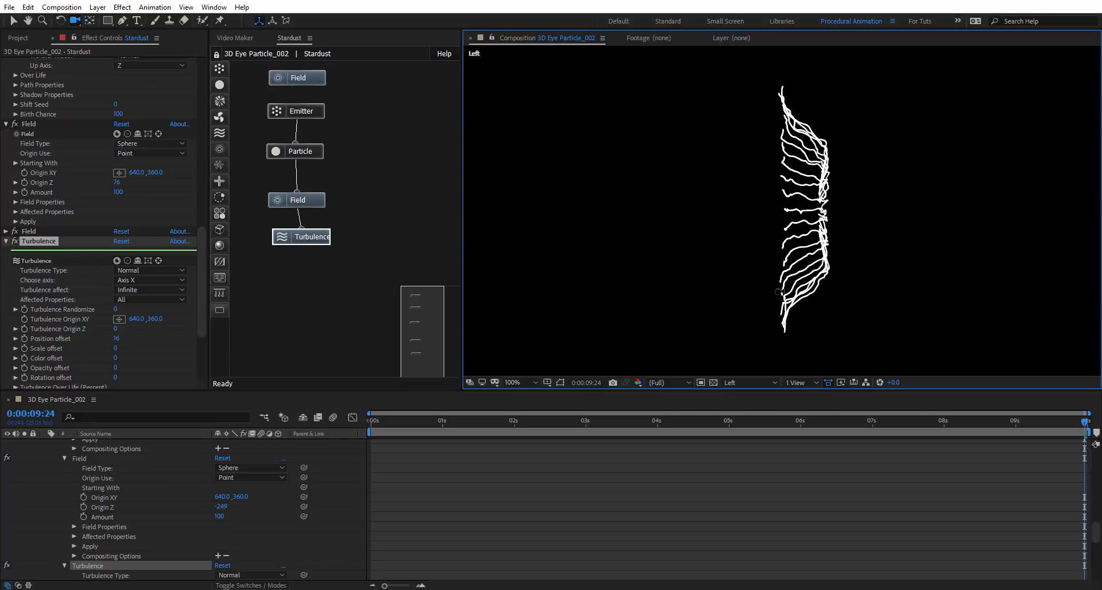
Set the viewer to Active Camera and preview the animation from the start
{"action": "left_click", "coordinate": [750, 382]}
{"action": "left_click", "coordinate": [746, 405]}
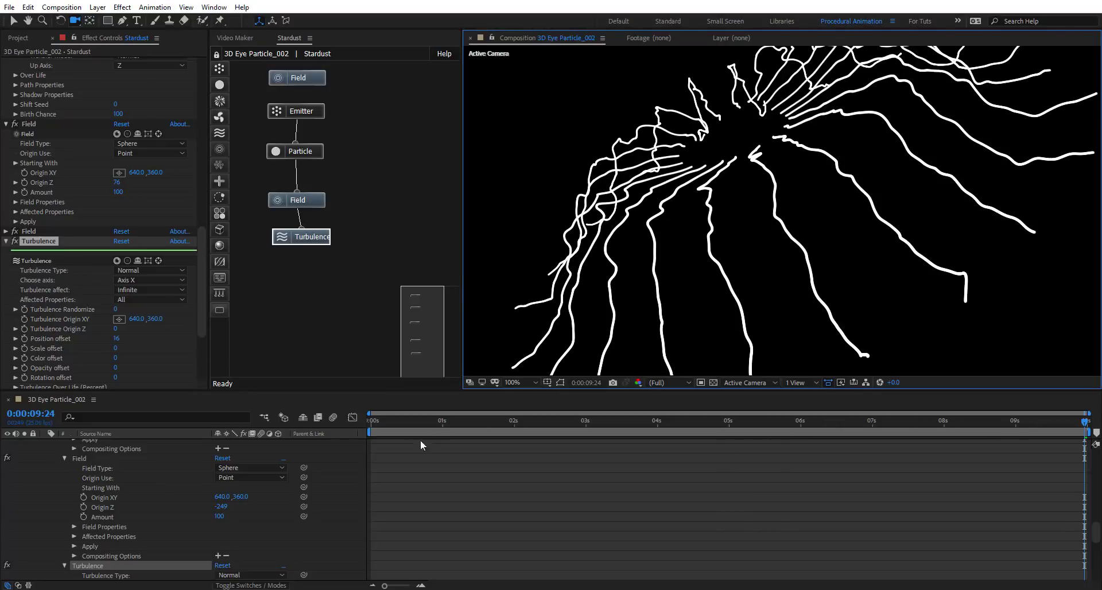
{"action": "left_click_drag", "start_coordinate": [383, 422], "coordinate": [650, 425]}
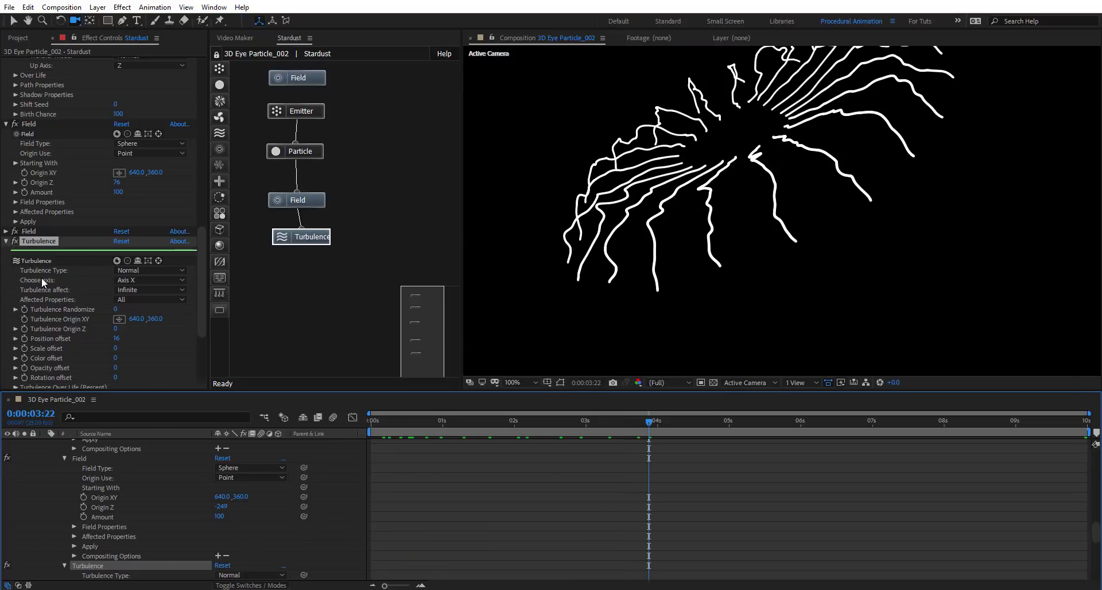
Keep Turbulence Type at Normal, preview up to 7:19, and recentre the particle burst
{"action": "left_click", "coordinate": [127, 271]}
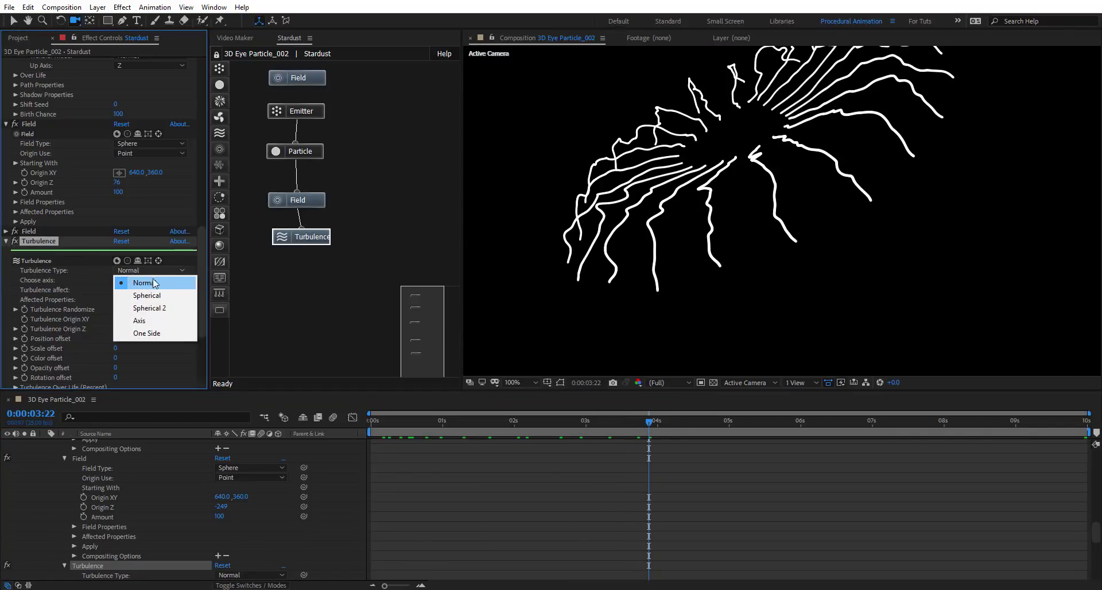
{"action": "left_click", "coordinate": [54, 271]}
{"action": "left_click_drag", "start_coordinate": [551, 423], "coordinate": [723, 422]}
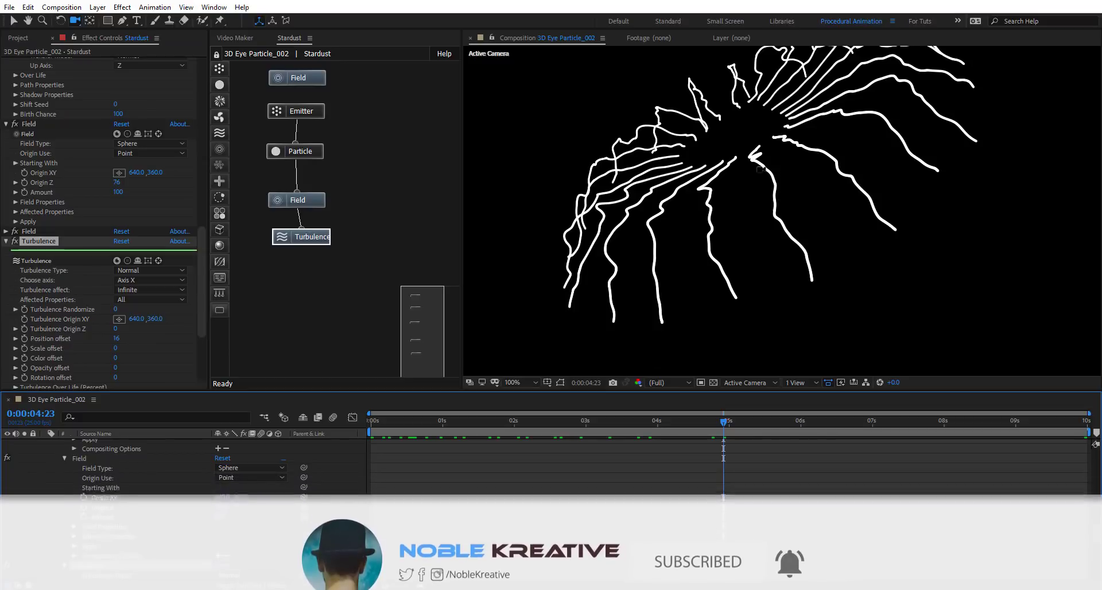
{"action": "left_click_drag", "start_coordinate": [725, 423], "coordinate": [925, 409]}
{"action": "scroll", "coordinate": [758, 168], "scroll_direction": "down", "scroll_amount": 2}
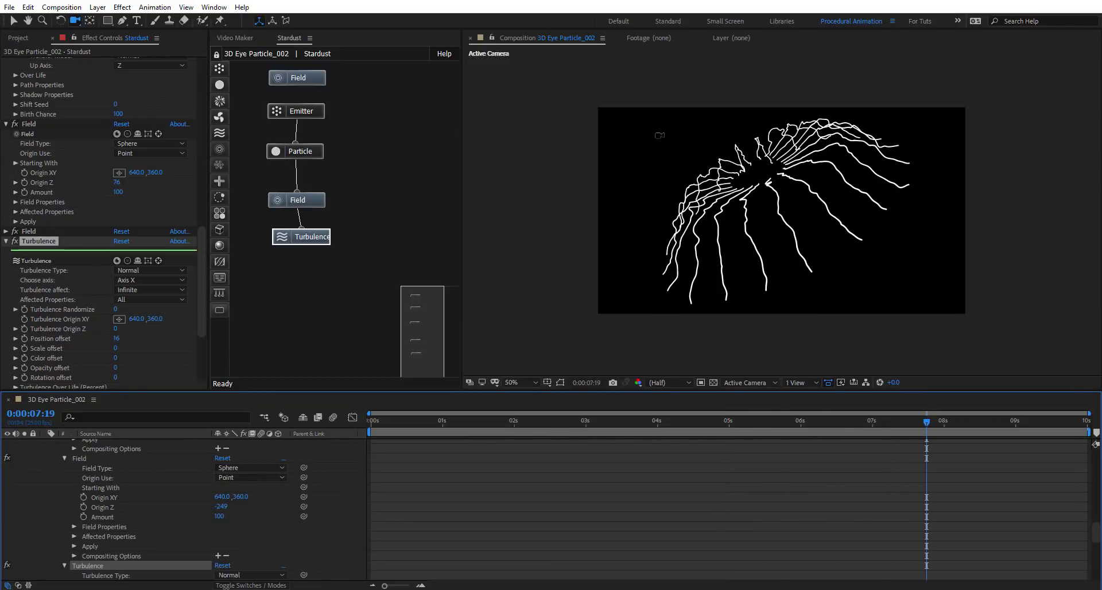
{"action": "left_click_drag", "start_coordinate": [758, 168], "coordinate": [751, 229]}
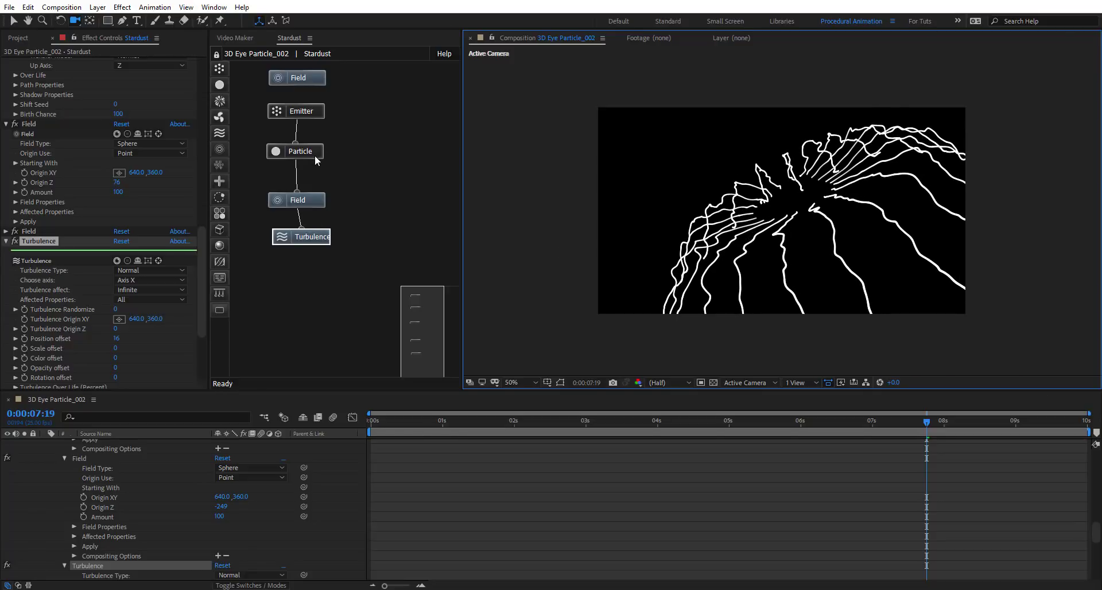
Set the Particle node's Size (Pixels) to 0
{"action": "left_click", "coordinate": [299, 152]}
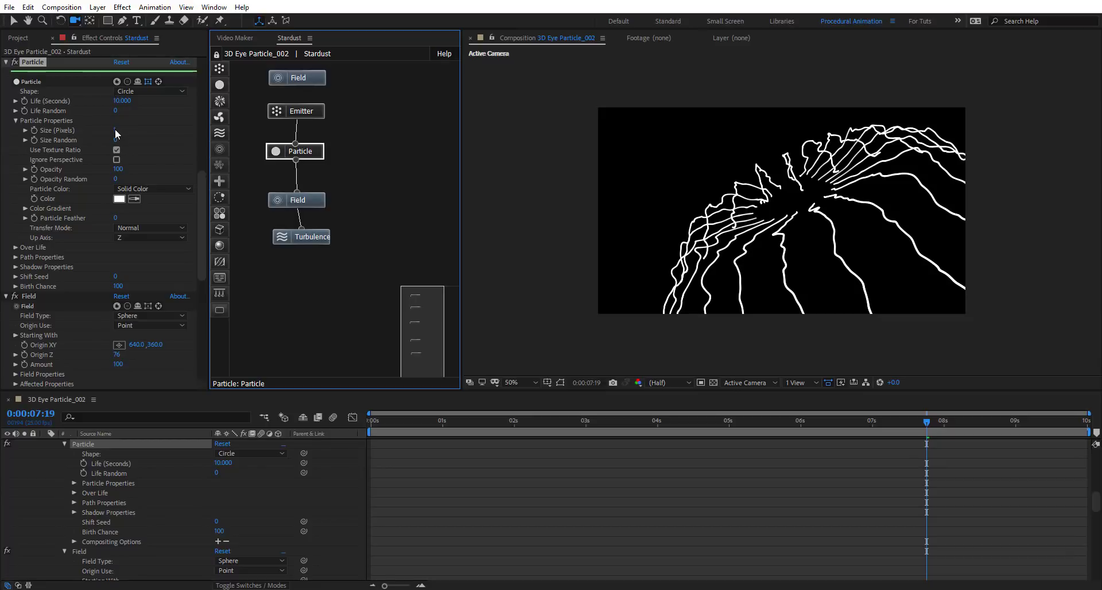
{"action": "left_click", "coordinate": [49, 138]}
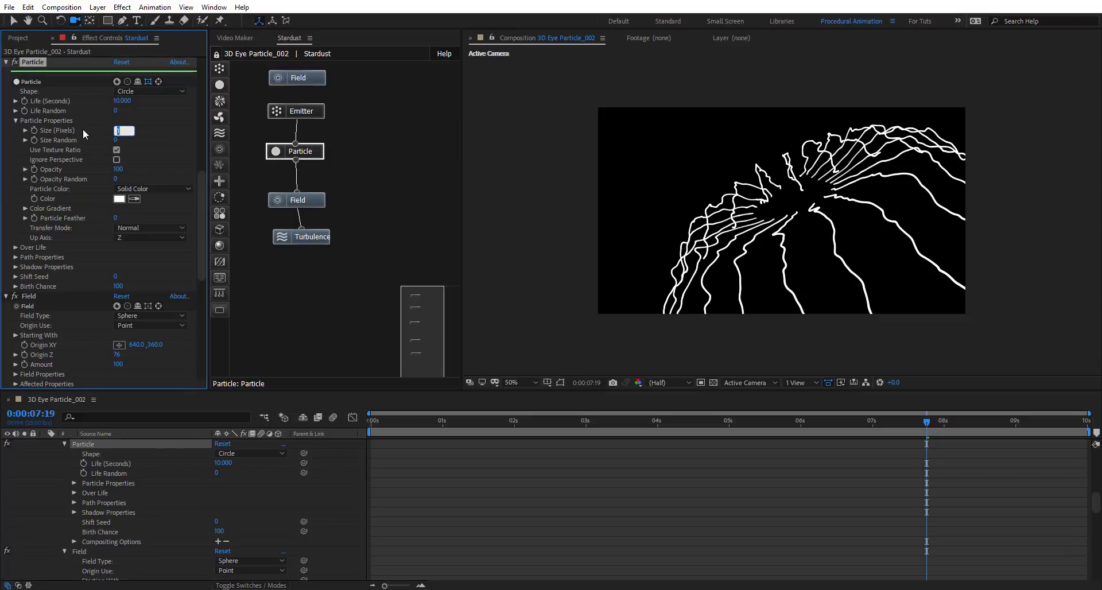
{"action": "type", "text": "0"}
{"action": "key", "text": "Return"}
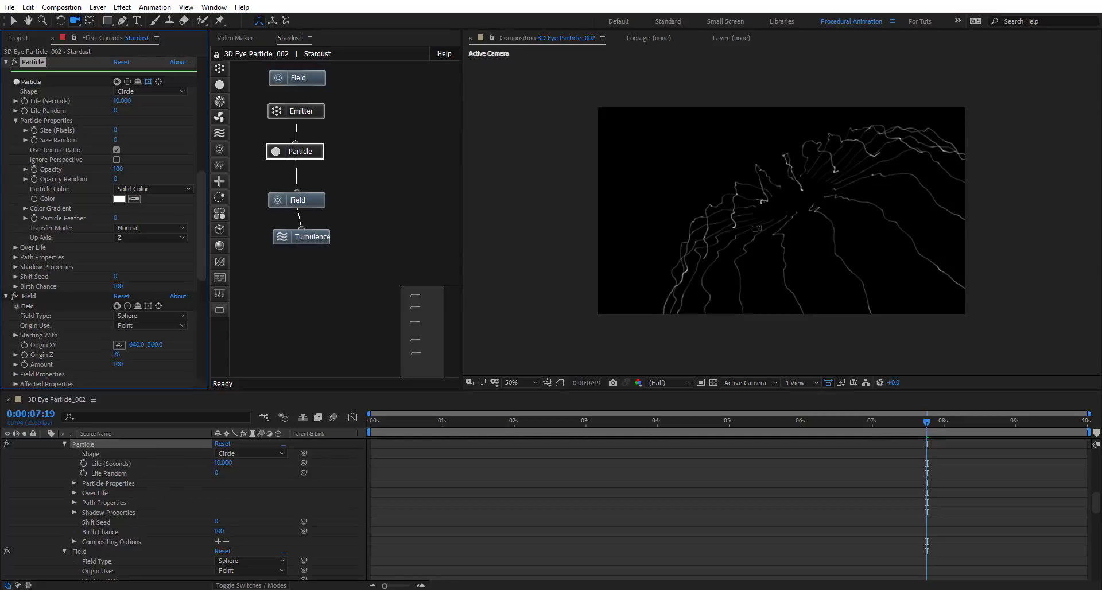
Inspect the thin strands at 7:01, then select the Particle, Field and Turbulence nodes
{"action": "key", "text": "period"}
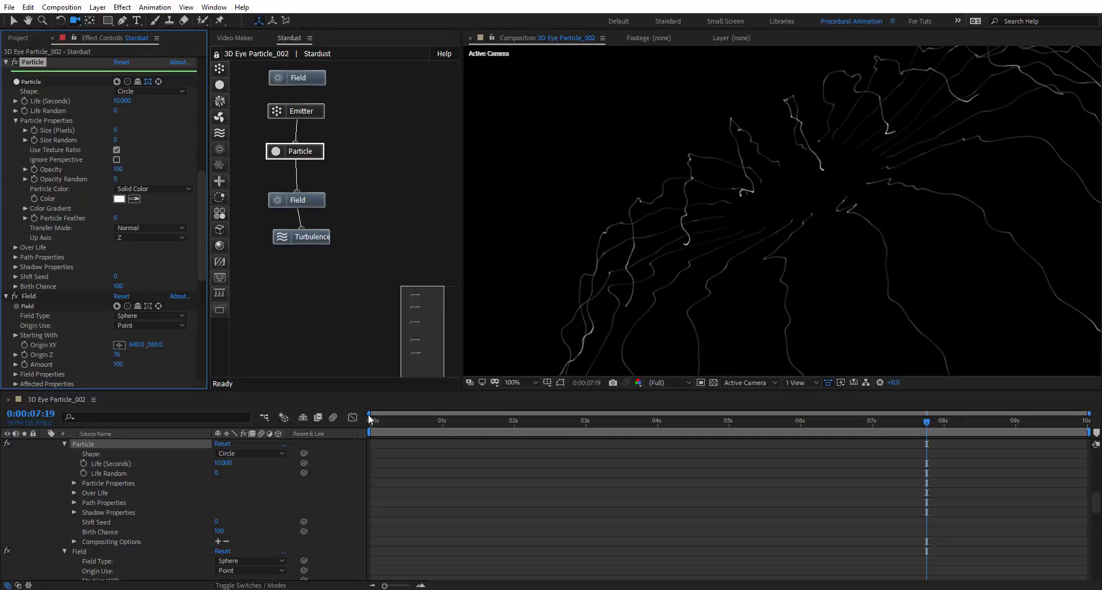
{"action": "left_click_drag", "start_coordinate": [428, 429], "coordinate": [876, 423]}
{"action": "key", "text": "comma"}
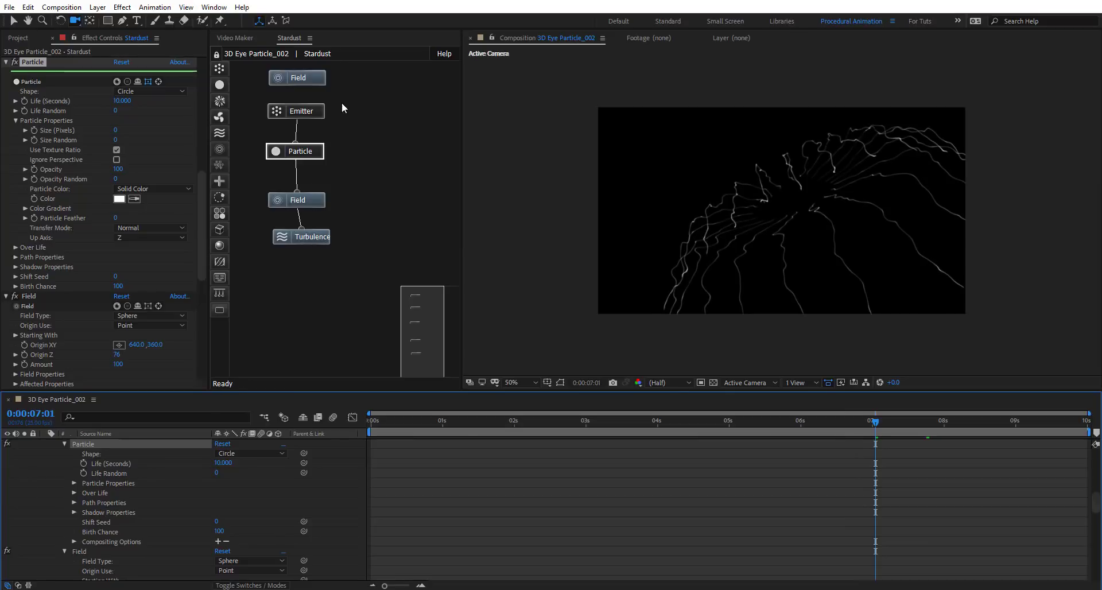
{"action": "left_click_drag", "start_coordinate": [345, 140], "coordinate": [299, 282]}
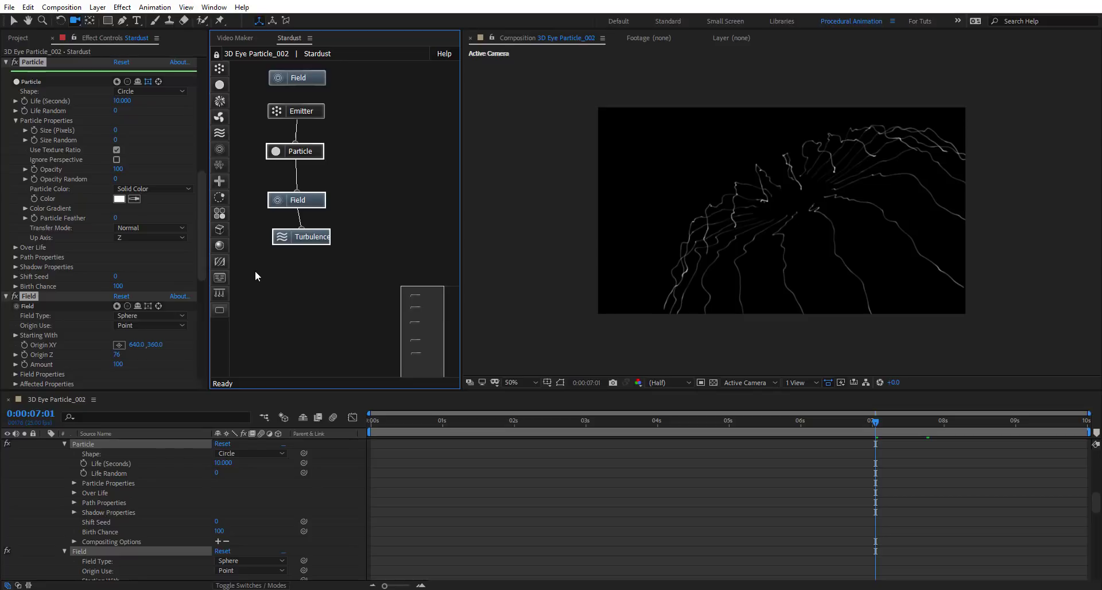
Duplicate the Particle, Field and Turbulence chain into its own column
{"action": "key", "text": "ctrl+d"}
{"action": "left_click_drag", "start_coordinate": [375, 142], "coordinate": [341, 267]}
{"action": "left_click_drag", "start_coordinate": [337, 163], "coordinate": [351, 105]}
Delete Field 2, wire Particle 2 into the shared Field, and relink the left Turbulence
{"action": "left_click", "coordinate": [374, 195]}
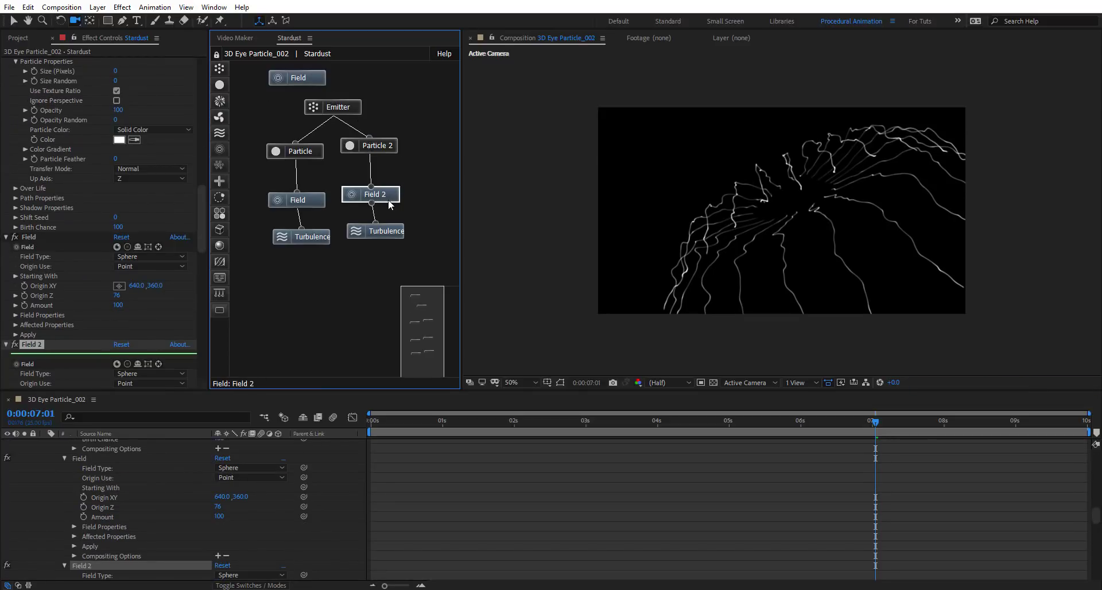
{"action": "key", "text": "Delete"}
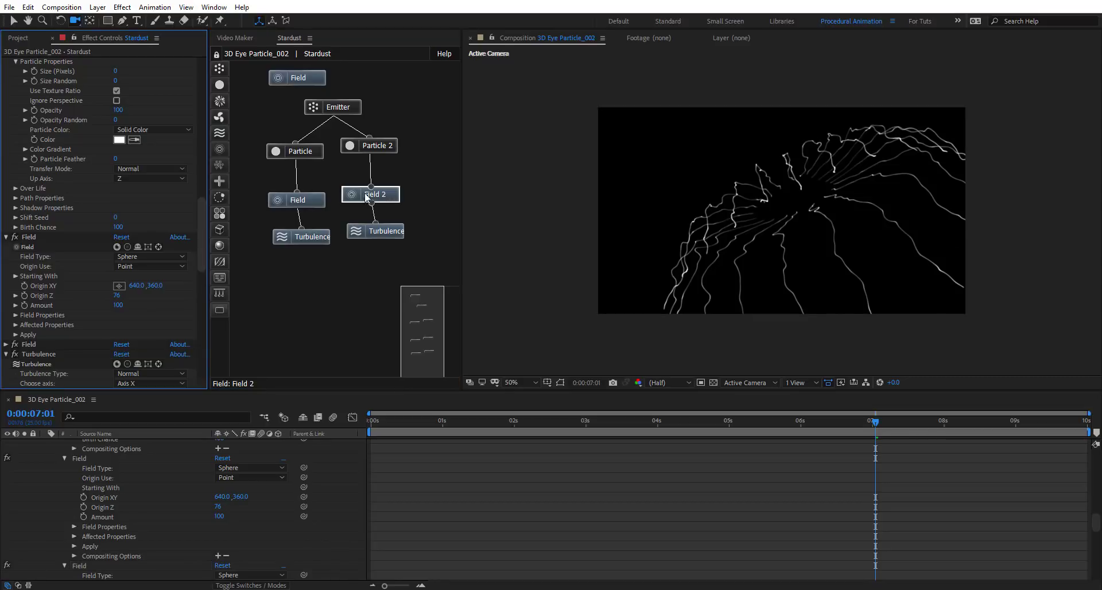
{"action": "left_click", "coordinate": [310, 204]}
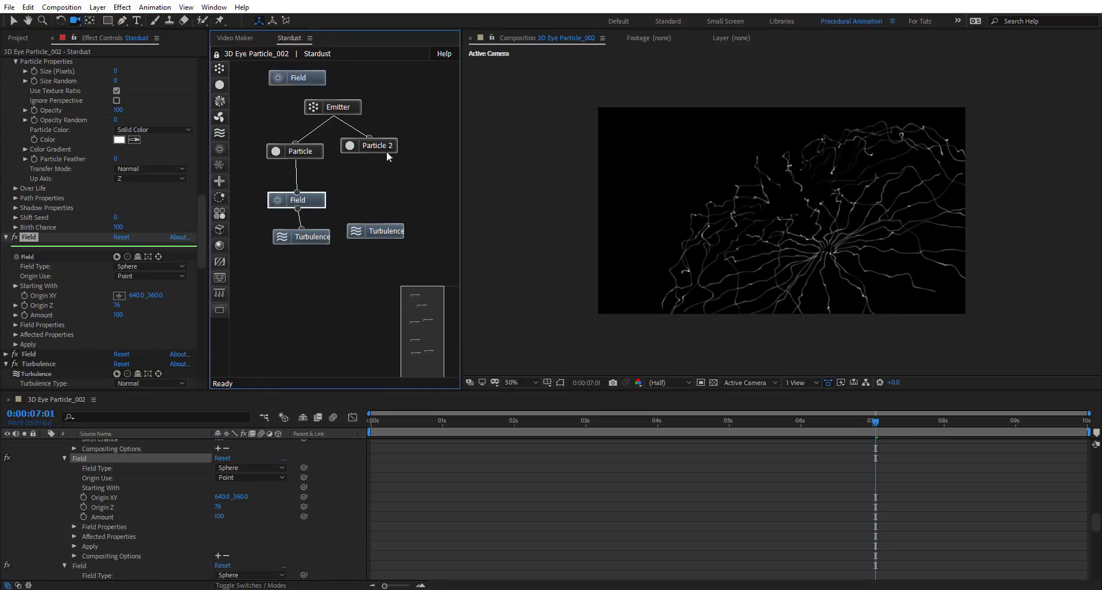
{"action": "left_click_drag", "start_coordinate": [369, 154], "coordinate": [365, 192]}
{"action": "left_click", "coordinate": [323, 215]}
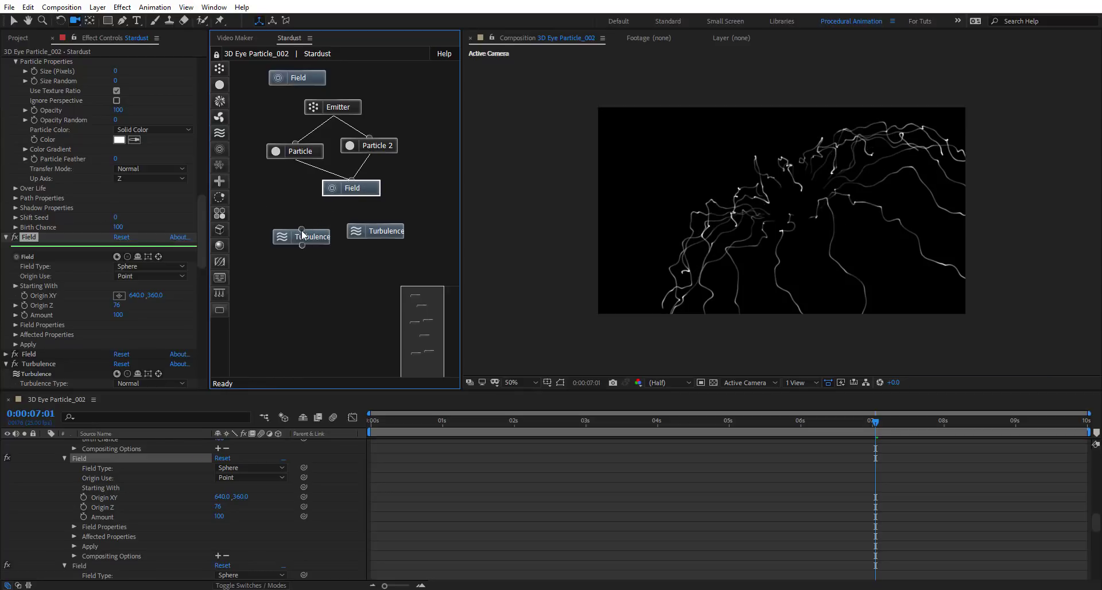
{"action": "left_click_drag", "start_coordinate": [287, 159], "coordinate": [299, 149]}
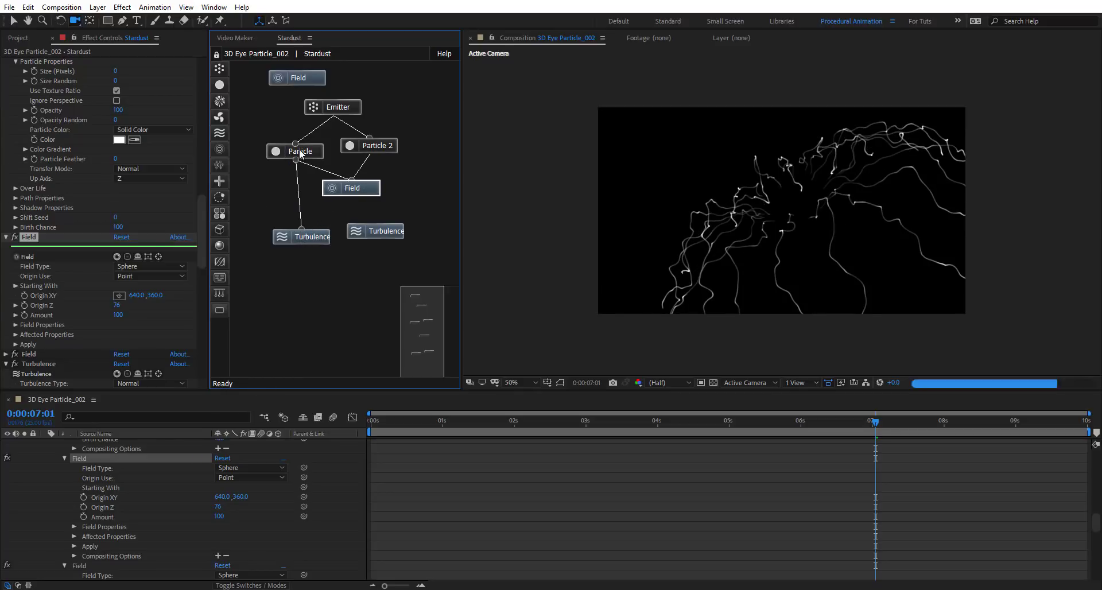
Wire Turbulence 2 into Particle 2 and straighten the node layout
{"action": "left_click", "coordinate": [379, 230]}
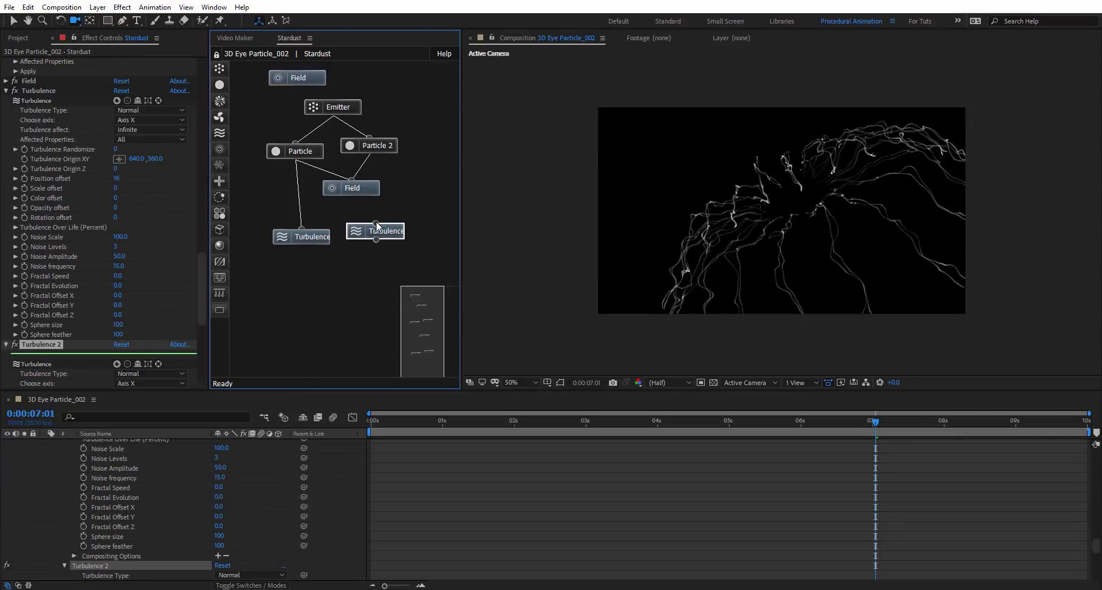
{"action": "left_click_drag", "start_coordinate": [423, 182], "coordinate": [388, 148]}
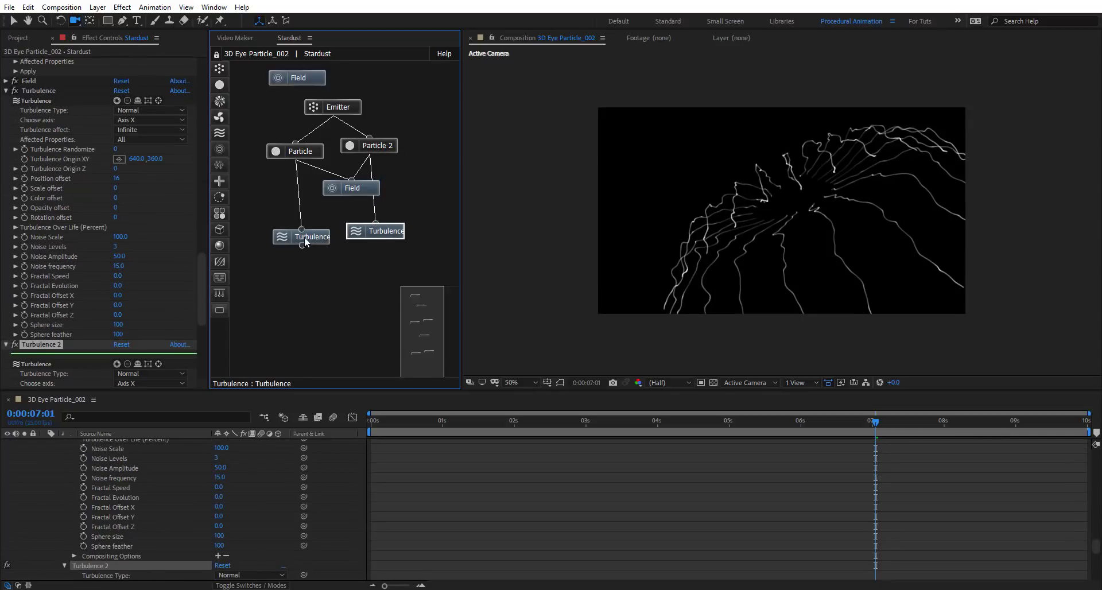
{"action": "left_click_drag", "start_coordinate": [304, 236], "coordinate": [294, 234]}
{"action": "left_click_drag", "start_coordinate": [394, 235], "coordinate": [414, 233]}
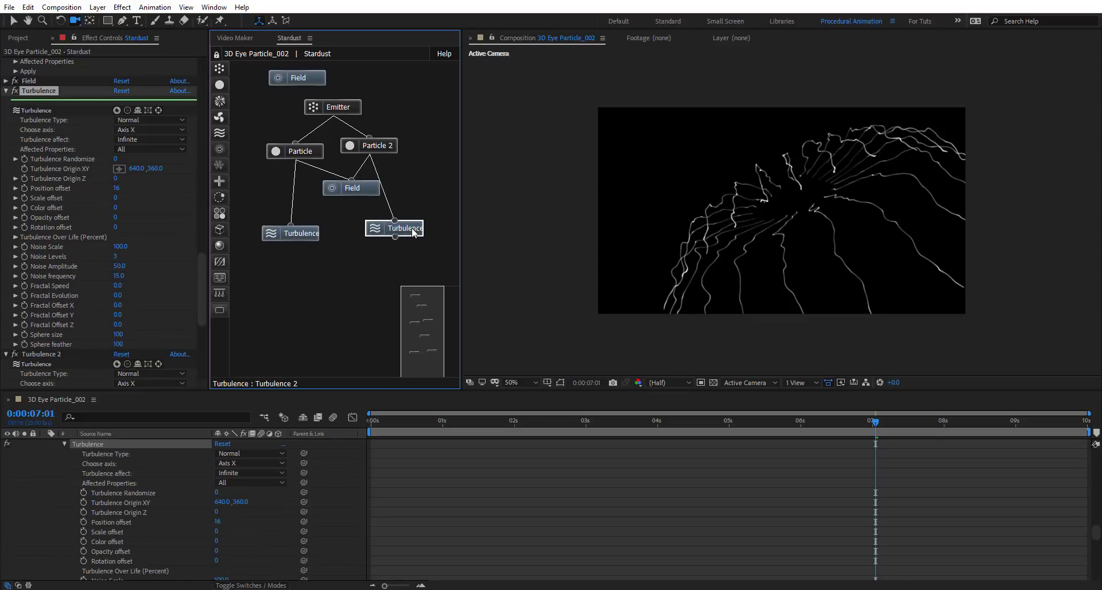
{"action": "left_click_drag", "start_coordinate": [372, 145], "coordinate": [396, 146]}
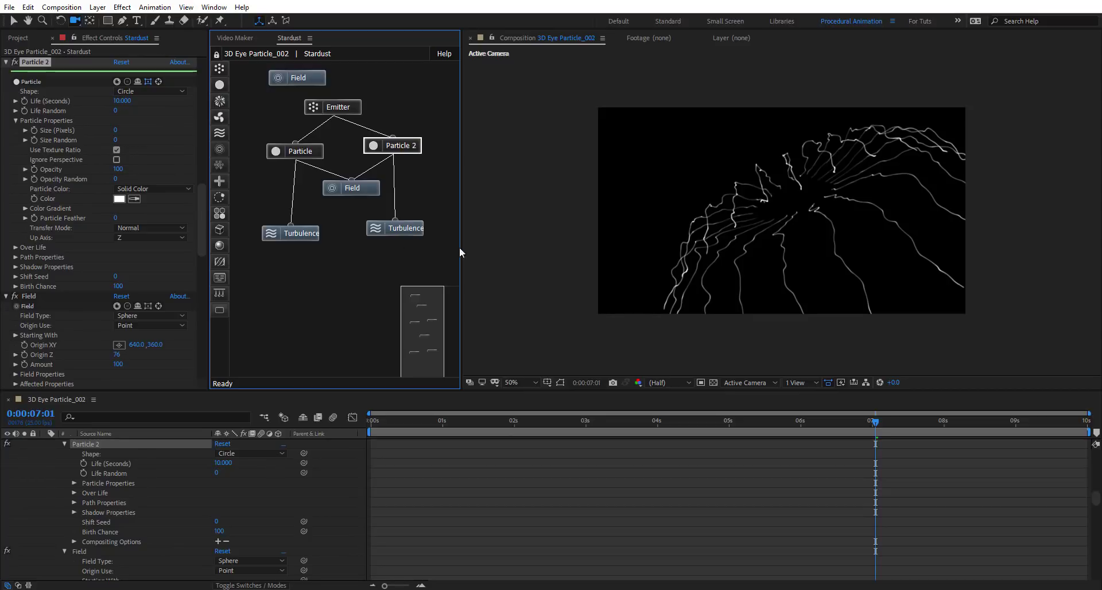
Set Turbulence 2's Position offset to 28 and pan the preview to inspect the tendrils
{"action": "left_click", "coordinate": [416, 229]}
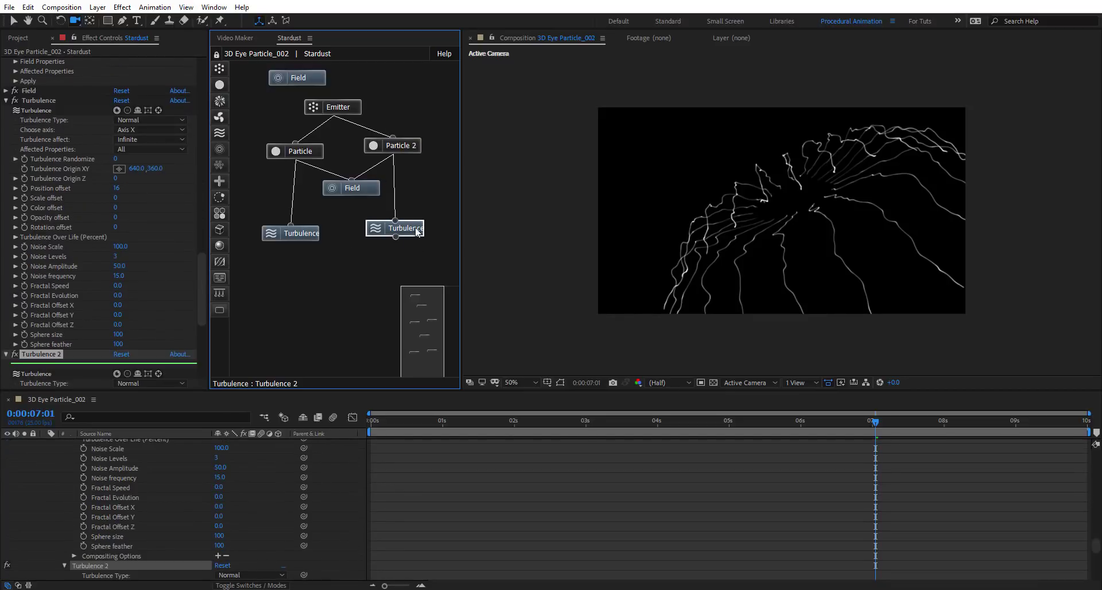
{"action": "scroll", "coordinate": [85, 280], "scroll_direction": "down", "scroll_amount": 5}
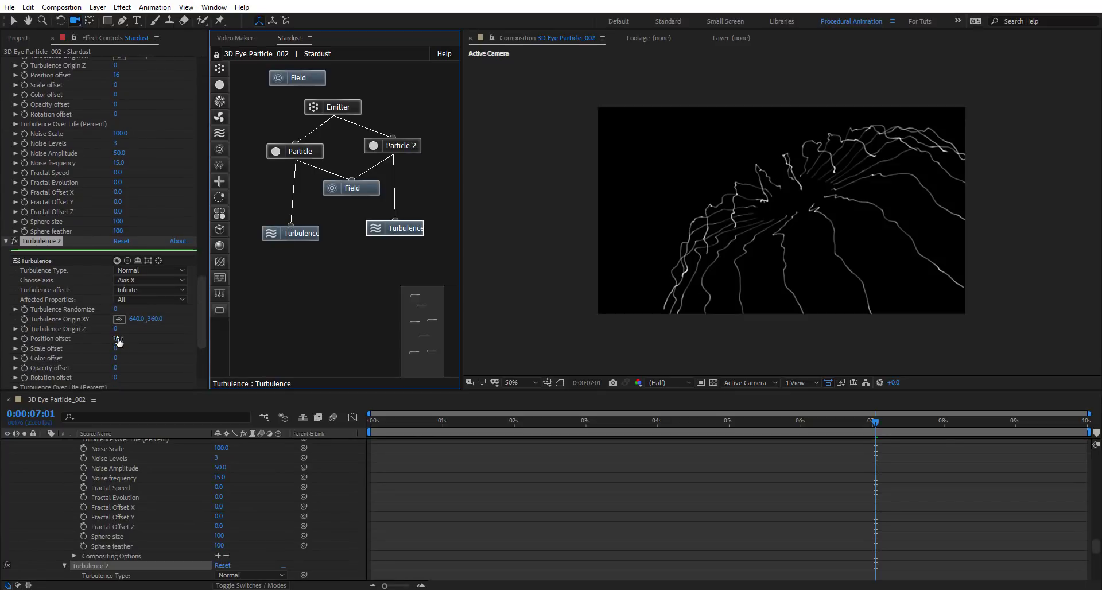
{"action": "left_click_drag", "start_coordinate": [117, 339], "coordinate": [125, 338]}
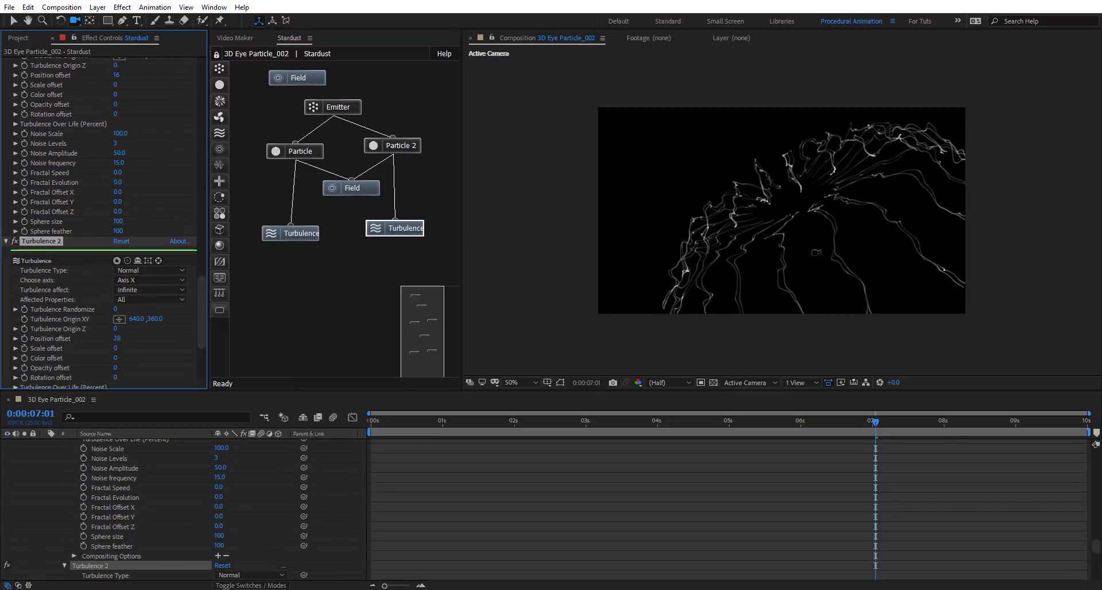
{"action": "scroll", "coordinate": [855, 222], "scroll_direction": "up", "scroll_amount": 1}
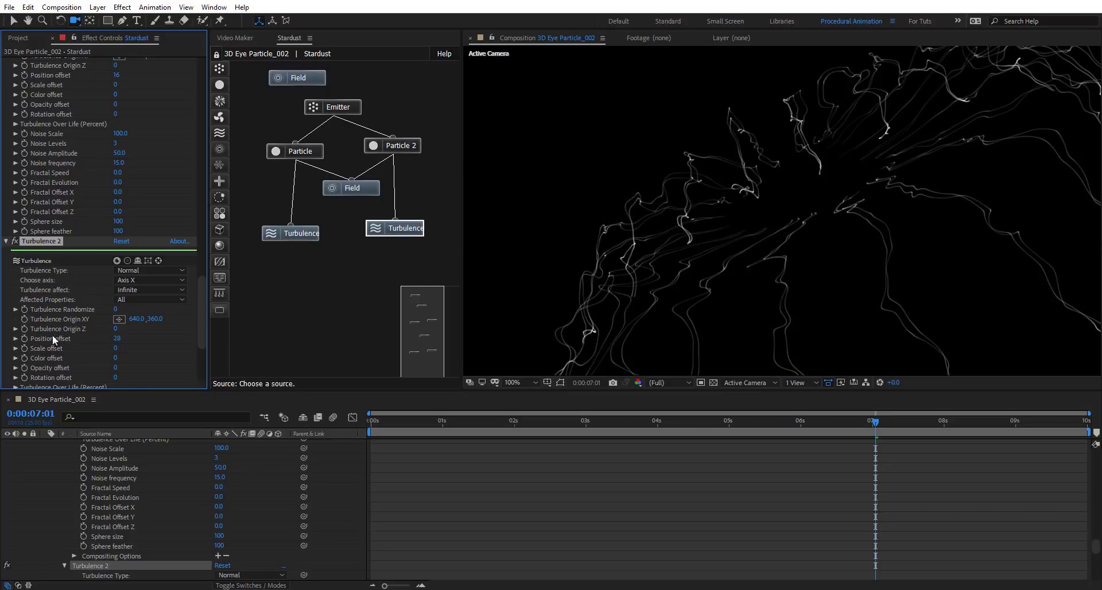
{"action": "left_click_drag", "start_coordinate": [754, 260], "coordinate": [708, 216]}
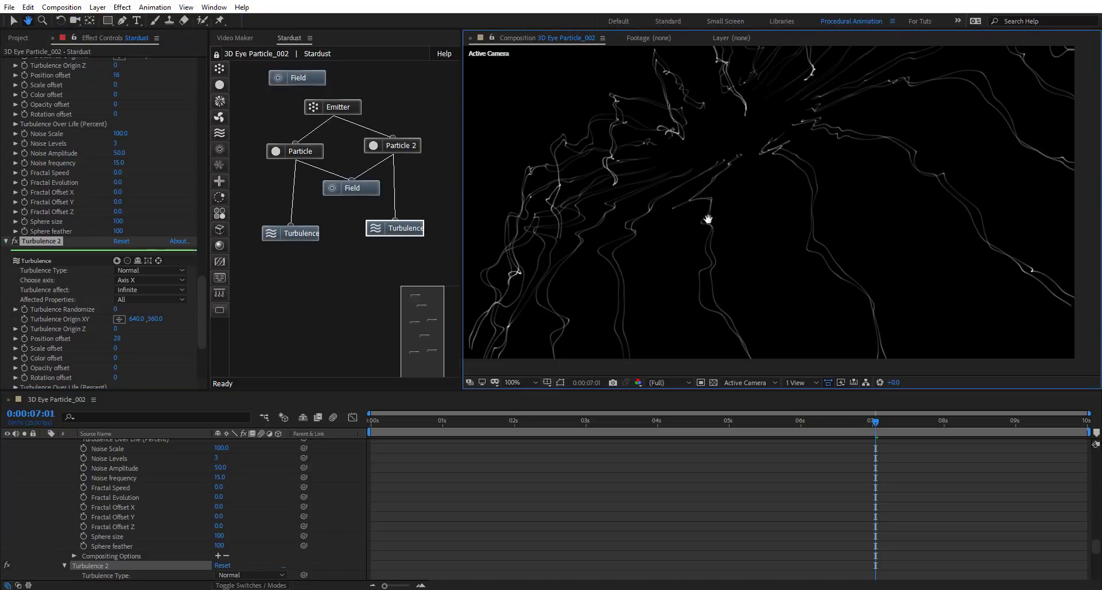
Set Particle 2's Color to teal
{"action": "left_click", "coordinate": [402, 147]}
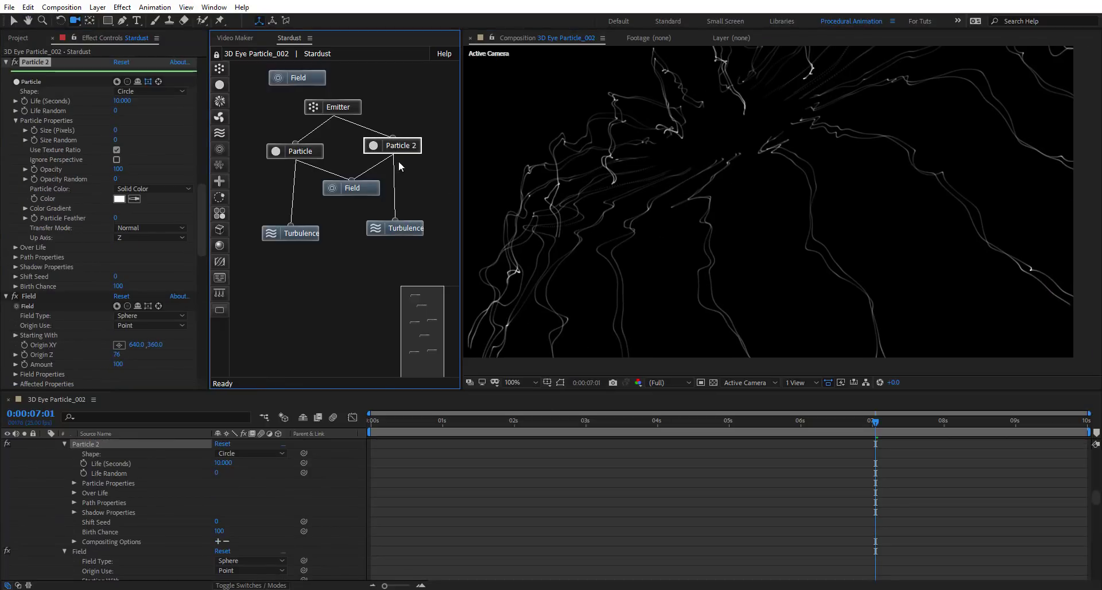
{"action": "left_click", "coordinate": [120, 199]}
{"action": "left_click_drag", "start_coordinate": [369, 131], "coordinate": [351, 100]}
{"action": "left_click", "coordinate": [458, 67]}
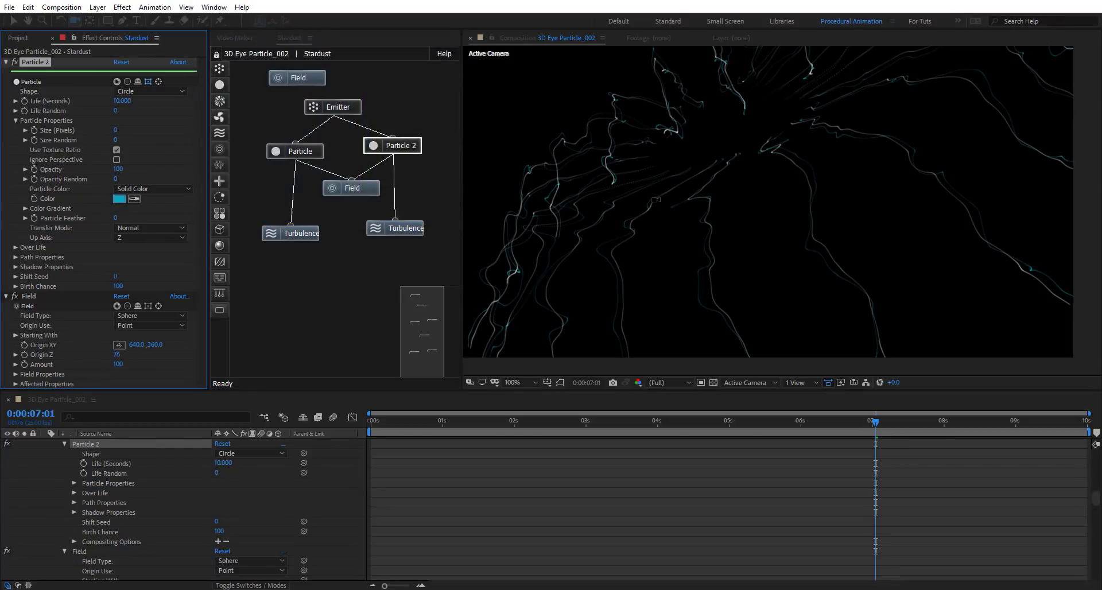
Set the first Particle's Color to deep blue 0734A9
{"action": "left_click", "coordinate": [316, 156]}
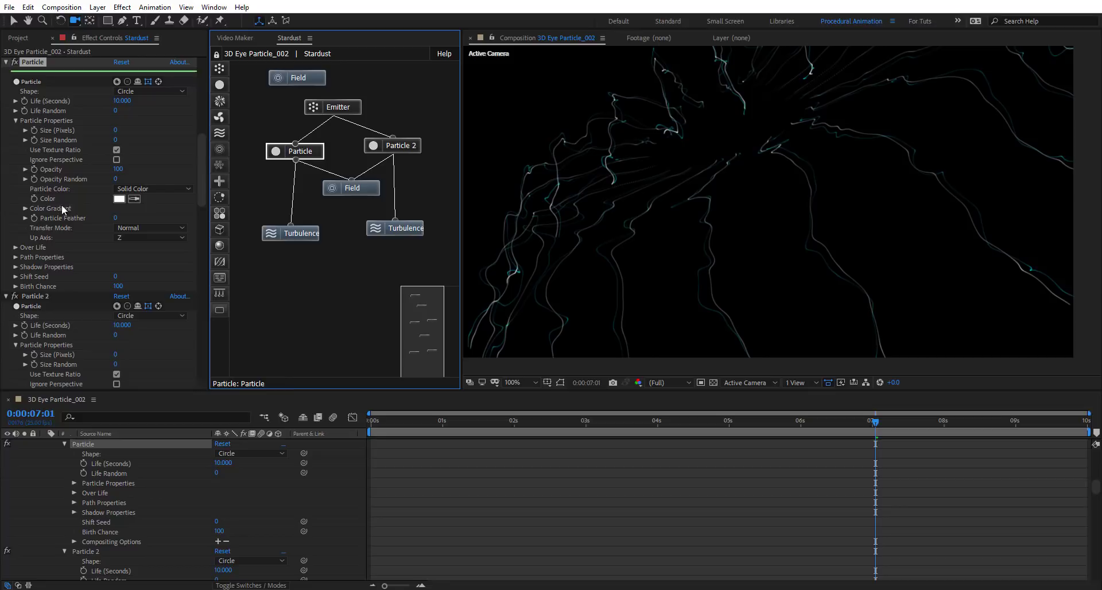
{"action": "left_click", "coordinate": [119, 200]}
{"action": "left_click", "coordinate": [368, 121]}
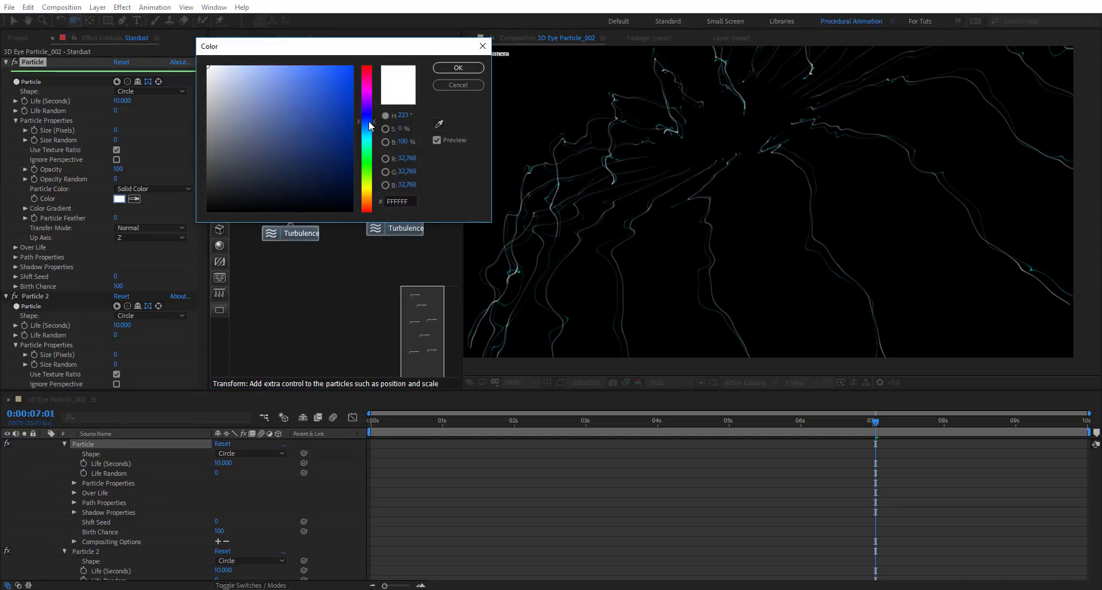
{"action": "left_click", "coordinate": [347, 115]}
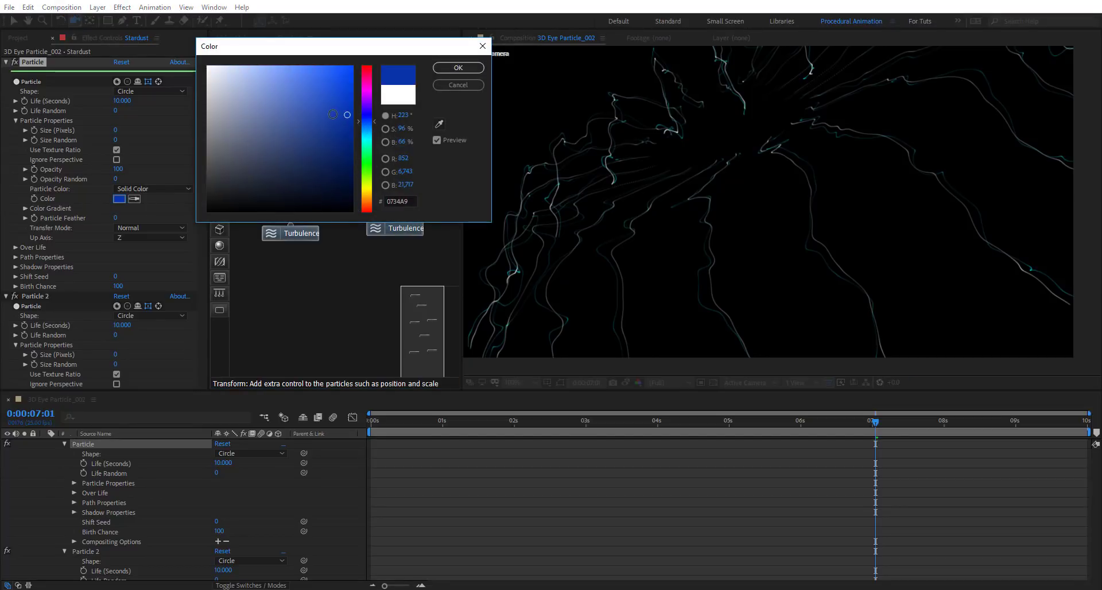
{"action": "left_click", "coordinate": [477, 68]}
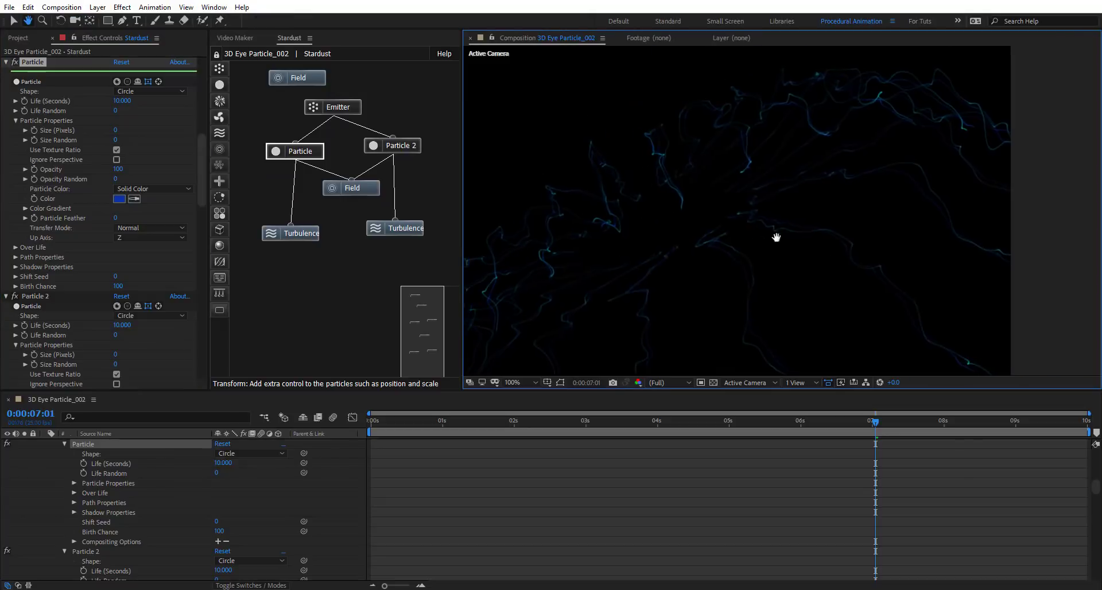
Pan the preview and return near the start of the animation to review the colours
{"action": "left_click_drag", "start_coordinate": [776, 237], "coordinate": [824, 235]}
{"action": "key", "text": "c"}
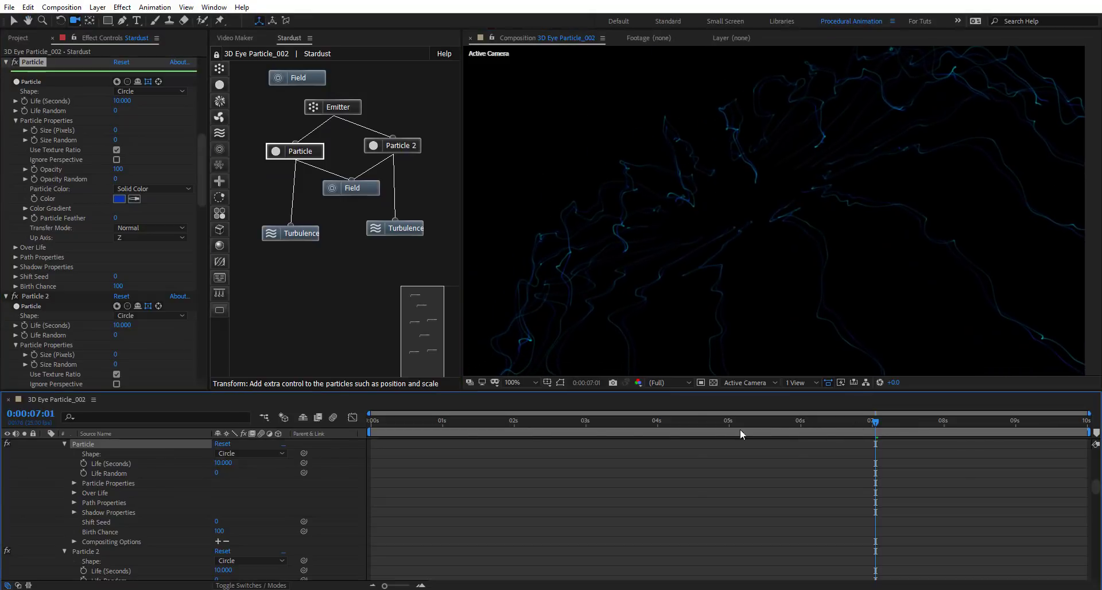
{"action": "left_click_drag", "start_coordinate": [741, 430], "coordinate": [1007, 442]}
{"action": "key", "text": "h"}
{"action": "scroll", "coordinate": [734, 222], "scroll_direction": "down", "scroll_amount": 2}
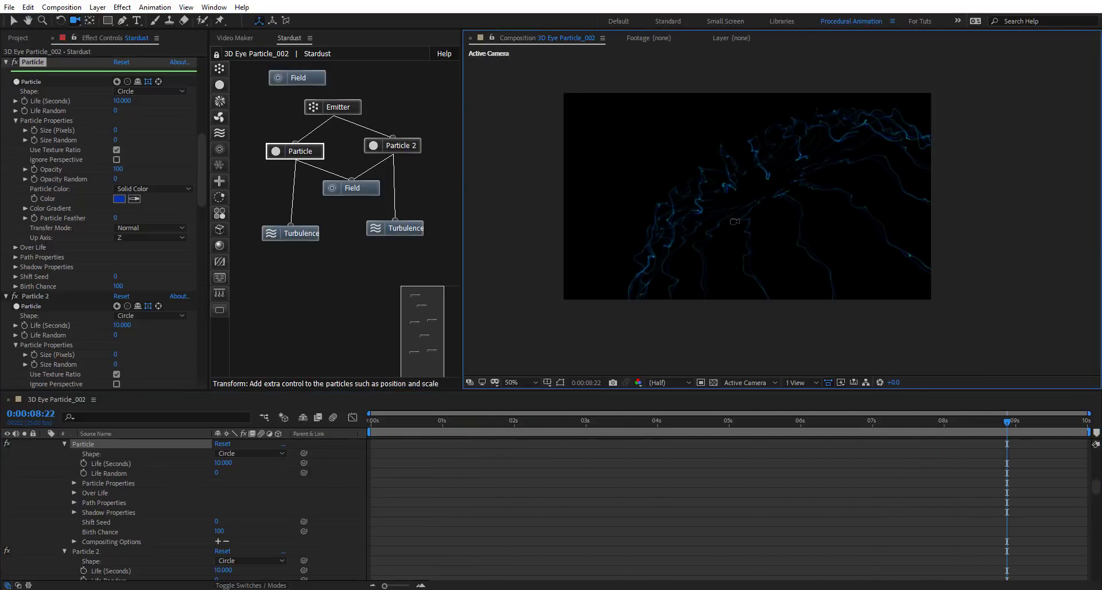
Set the Emitter's Ring Particles to 30
{"action": "left_click", "coordinate": [355, 112]}
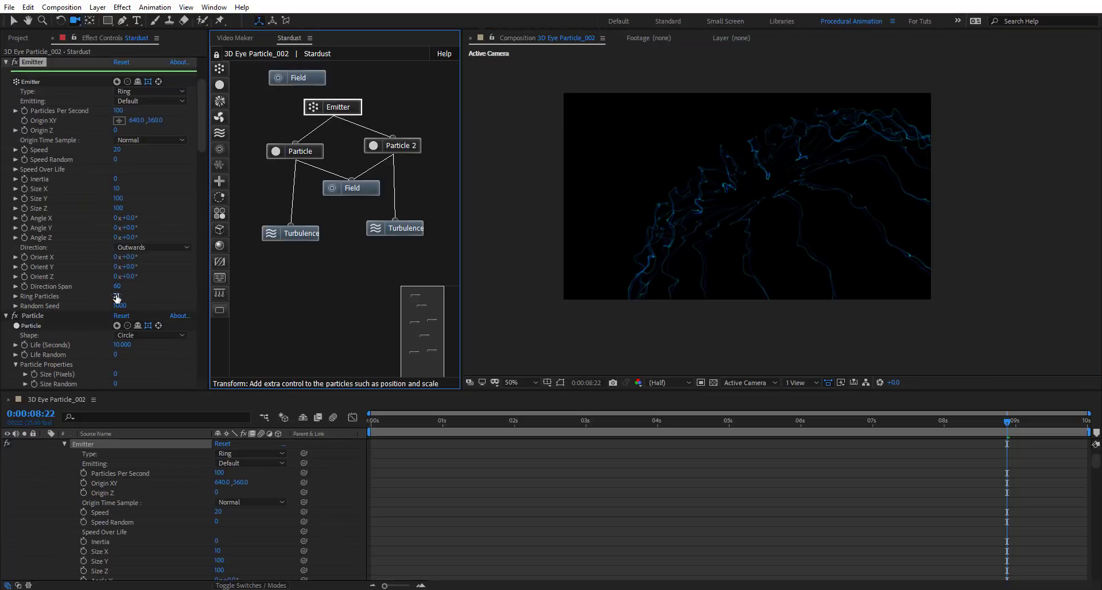
{"action": "left_click_drag", "start_coordinate": [117, 297], "coordinate": [152, 293]}
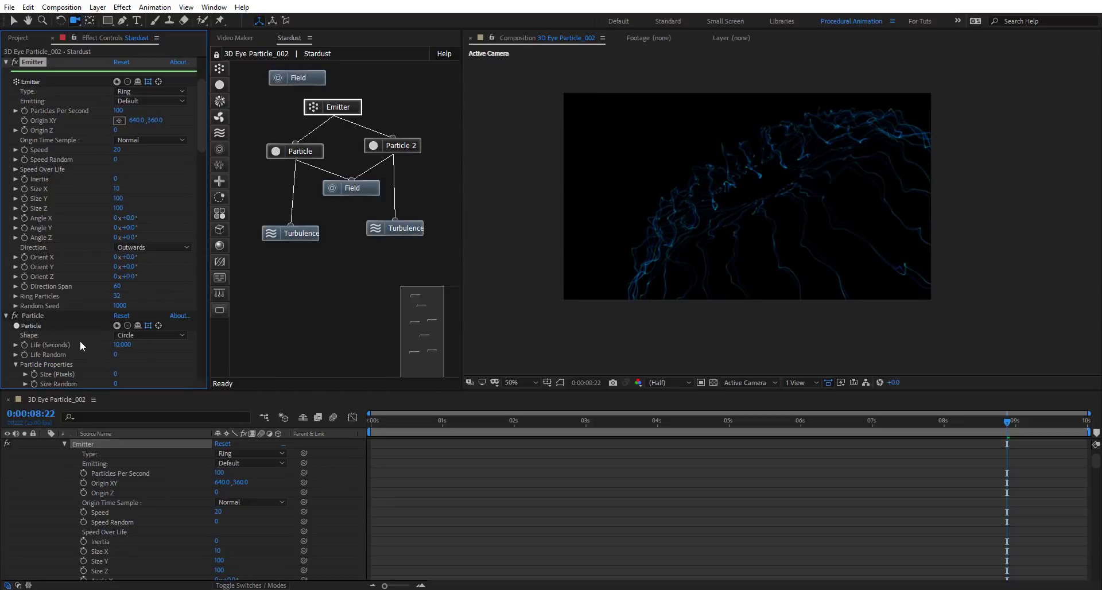
{"action": "left_click", "coordinate": [117, 296]}
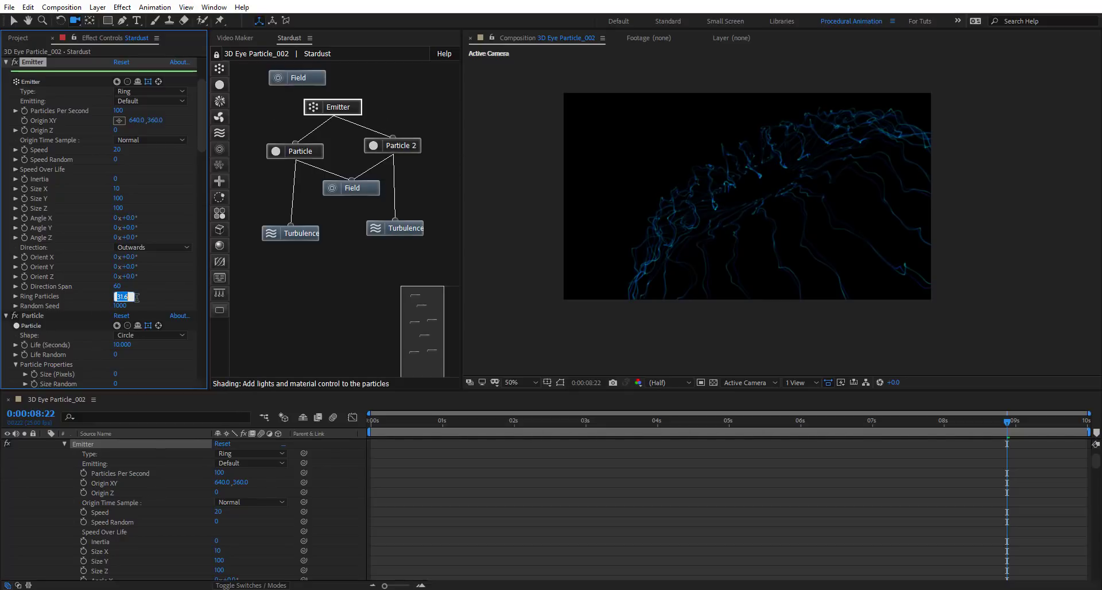
{"action": "type", "text": "30"}
{"action": "key", "text": "Return"}
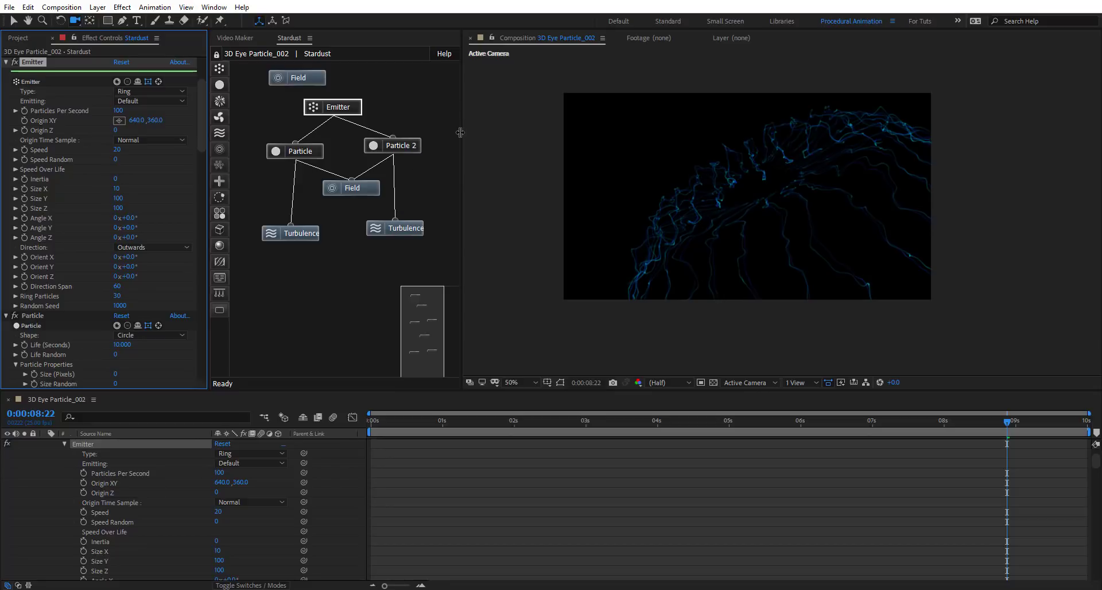
Widen the node graph, fit the composition in the viewer, and select Particle 2 with its Turbulence
{"action": "left_click_drag", "start_coordinate": [462, 134], "coordinate": [575, 134]}
{"action": "left_click", "coordinate": [647, 384]}
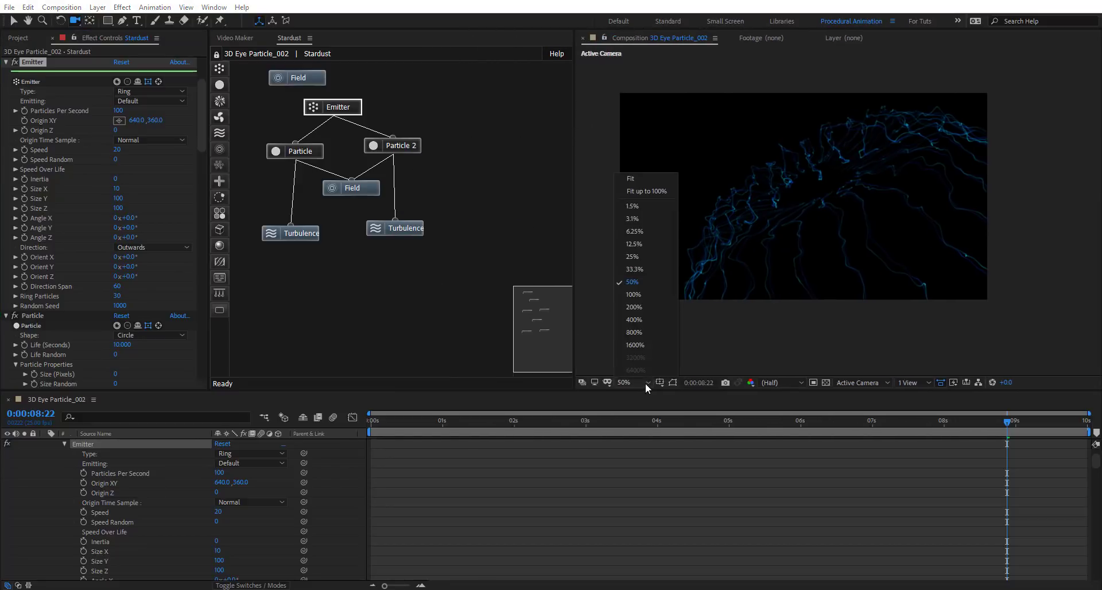
{"action": "left_click", "coordinate": [646, 191]}
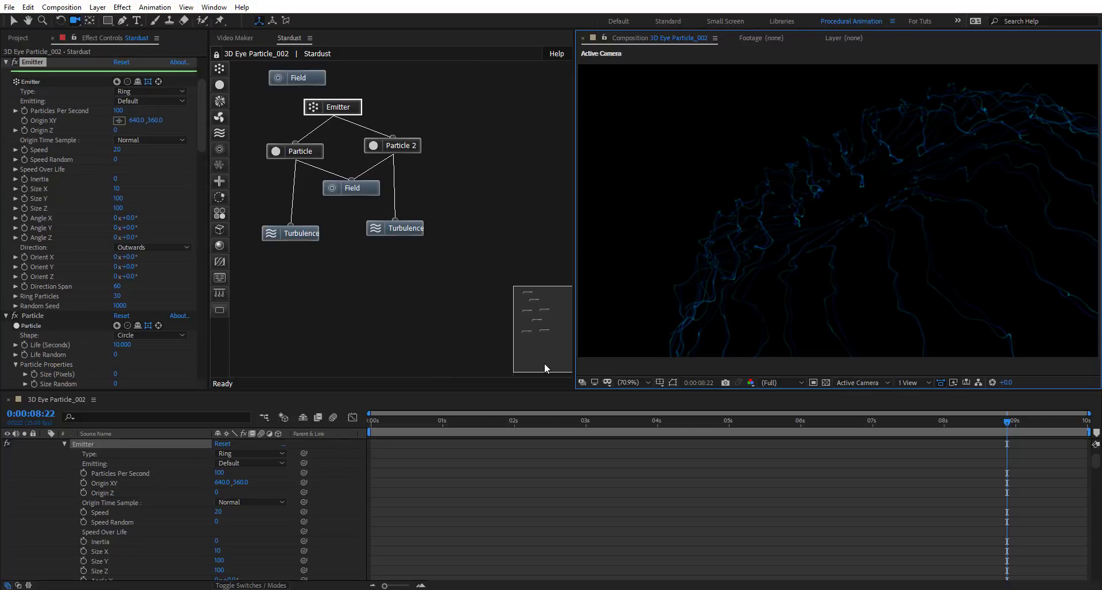
{"action": "left_click_drag", "start_coordinate": [441, 129], "coordinate": [403, 261]}
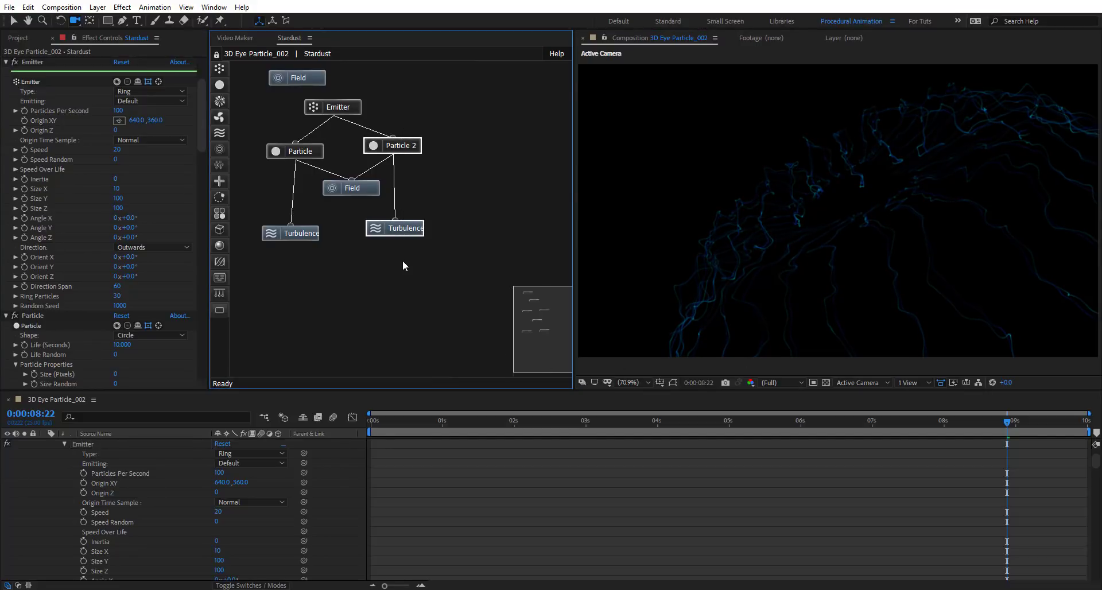
Duplicate the Particle 2 branch as Particle 3, linked from the Emitter into the Field
{"action": "key", "text": "ctrl+d"}
{"action": "left_click_drag", "start_coordinate": [489, 131], "coordinate": [433, 278]}
{"action": "left_click_drag", "start_coordinate": [435, 161], "coordinate": [463, 154]}
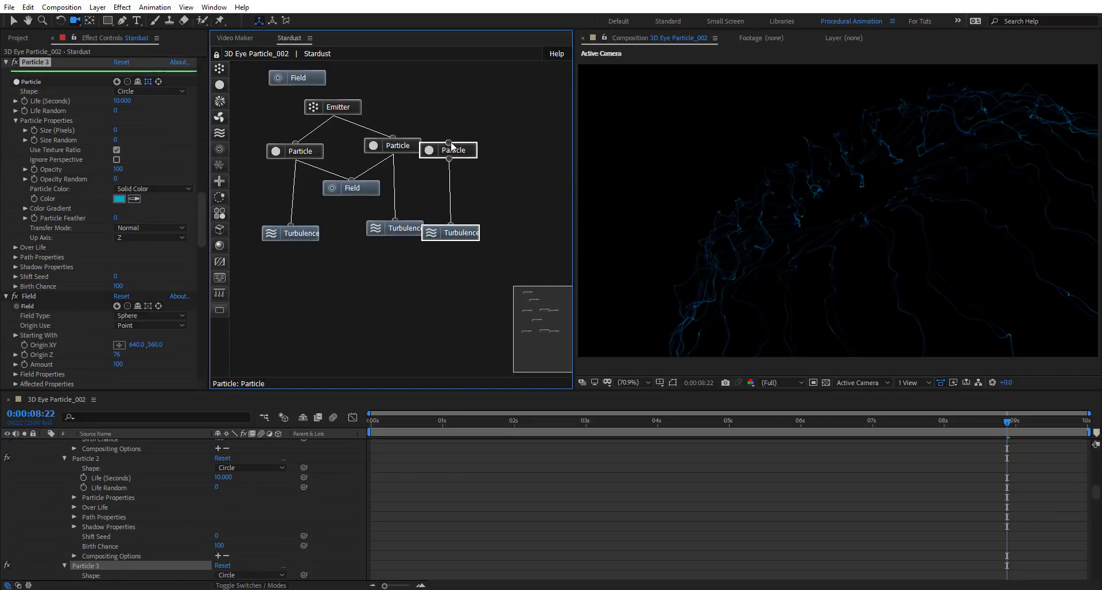
{"action": "left_click_drag", "start_coordinate": [334, 116], "coordinate": [449, 142]}
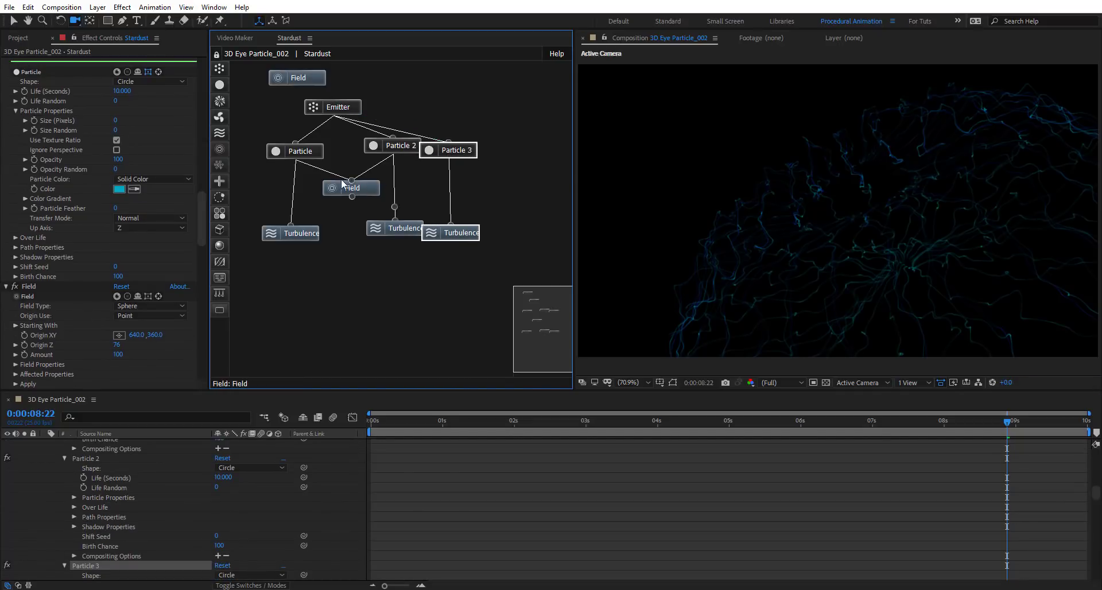
{"action": "left_click_drag", "start_coordinate": [352, 181], "coordinate": [496, 147]}
Set Turbulence 3's Noise Scale to 87
{"action": "left_click", "coordinate": [483, 227]}
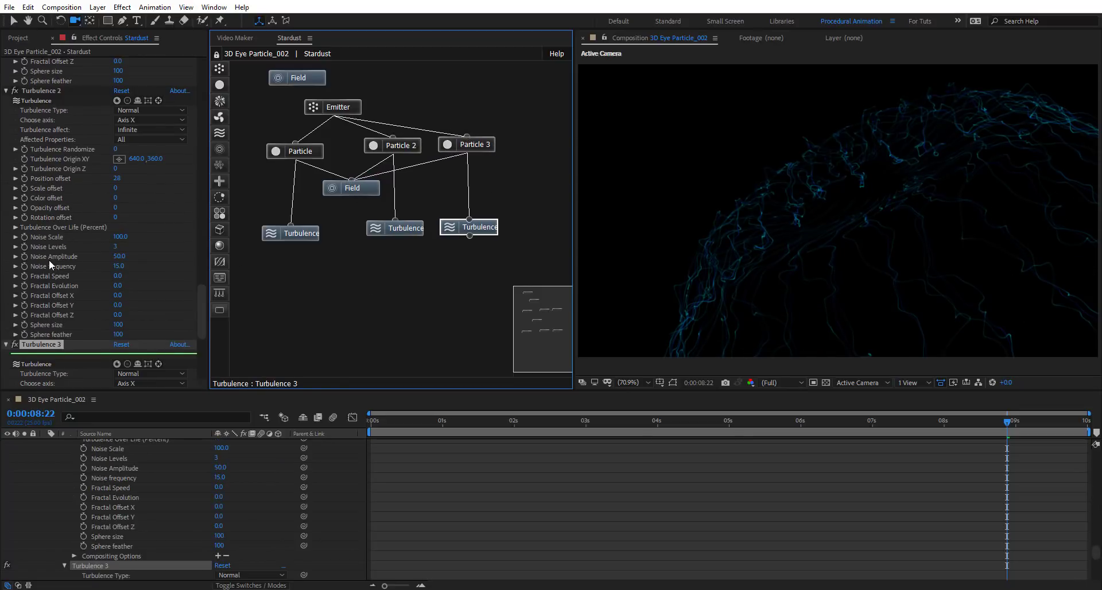
{"action": "scroll", "coordinate": [49, 260], "scroll_direction": "down", "scroll_amount": 5}
{"action": "scroll", "coordinate": [69, 312], "scroll_direction": "down", "scroll_amount": 2}
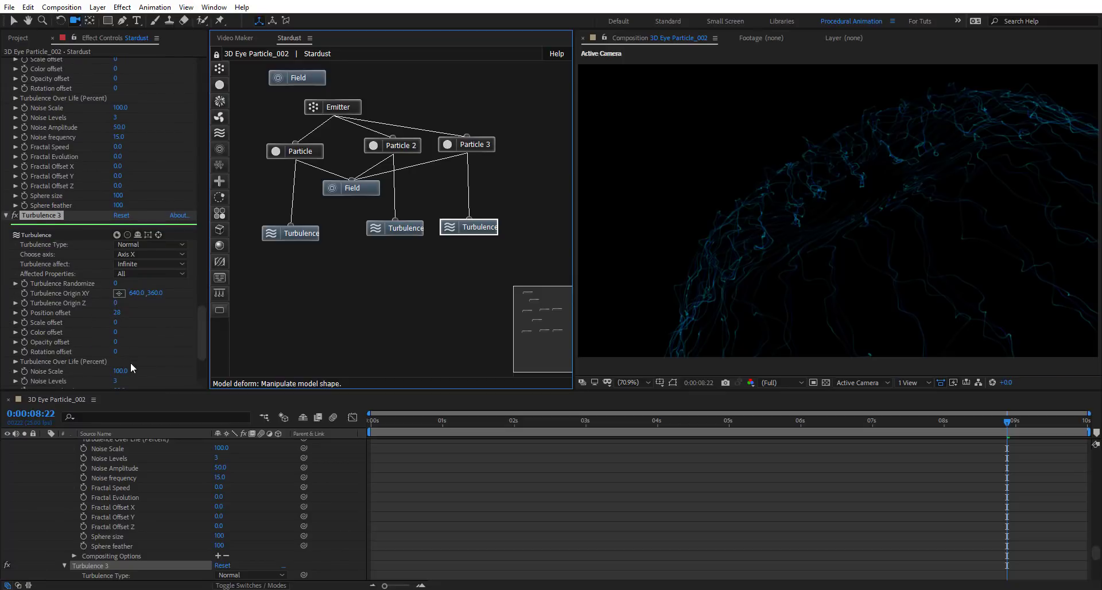
{"action": "scroll", "coordinate": [150, 332], "scroll_direction": "down", "scroll_amount": 3}
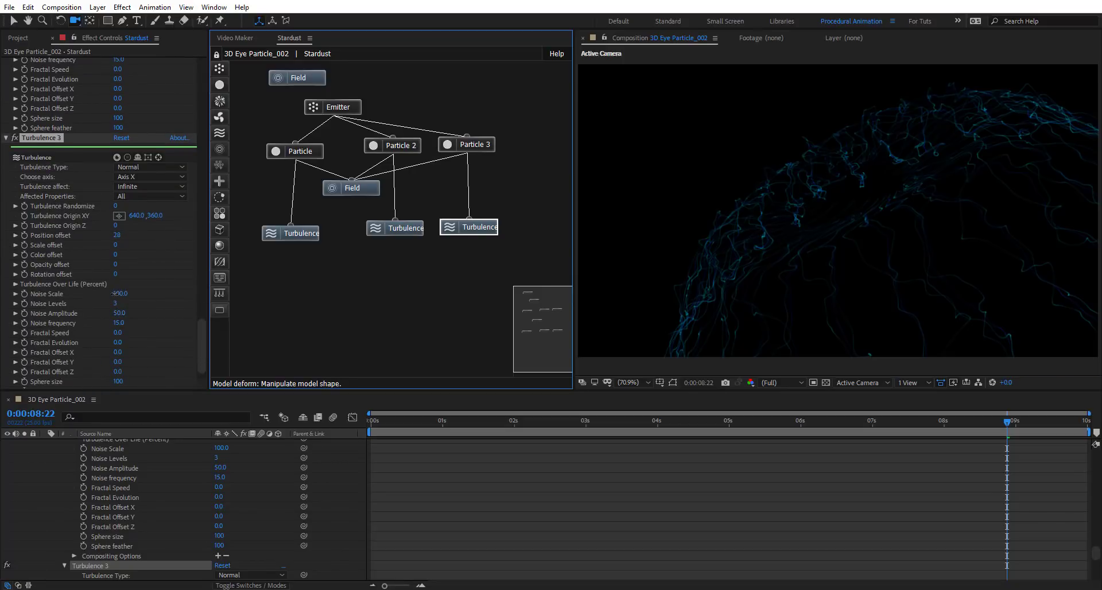
{"action": "left_click_drag", "start_coordinate": [114, 294], "coordinate": [106, 294]}
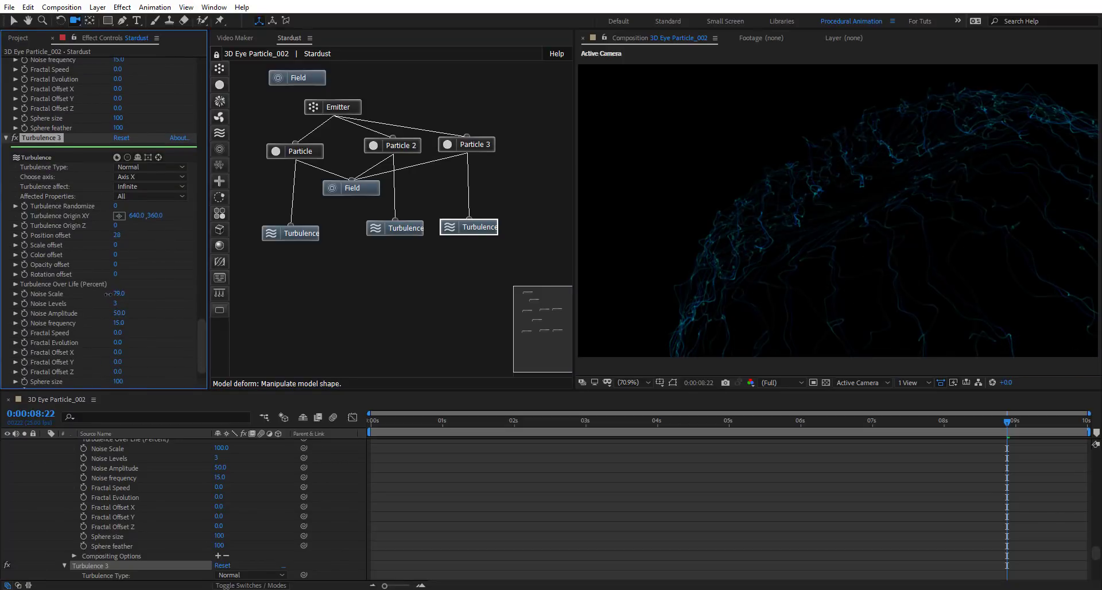
{"action": "left_click_drag", "start_coordinate": [107, 294], "coordinate": [113, 294]}
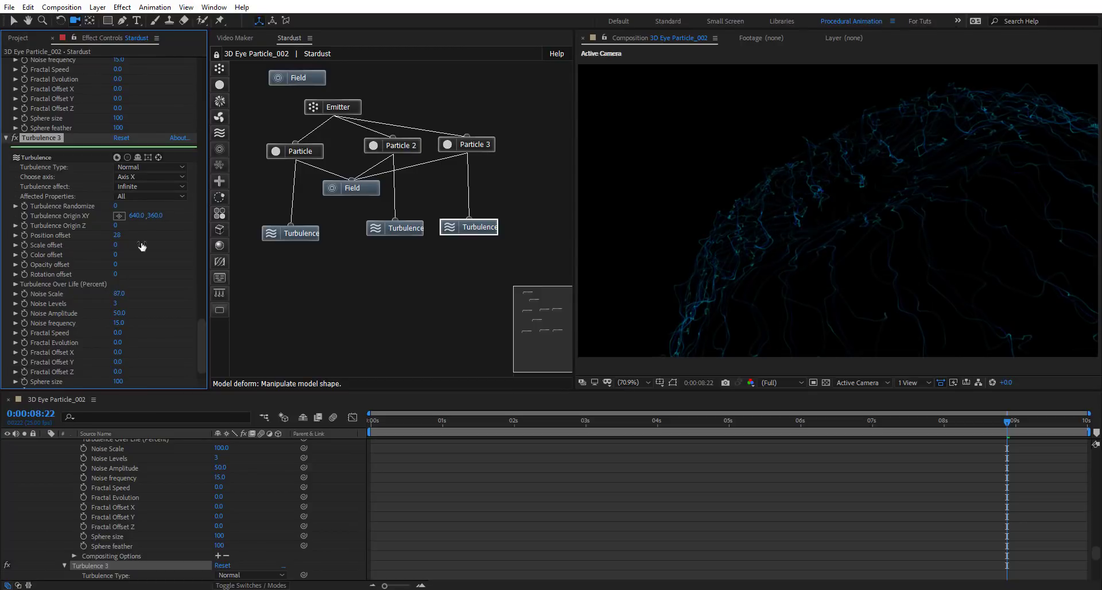
Limit Turbulence 3's effect to a Sphere
{"action": "left_click", "coordinate": [148, 193]}
{"action": "left_click", "coordinate": [149, 186]}
{"action": "left_click", "coordinate": [149, 185]}
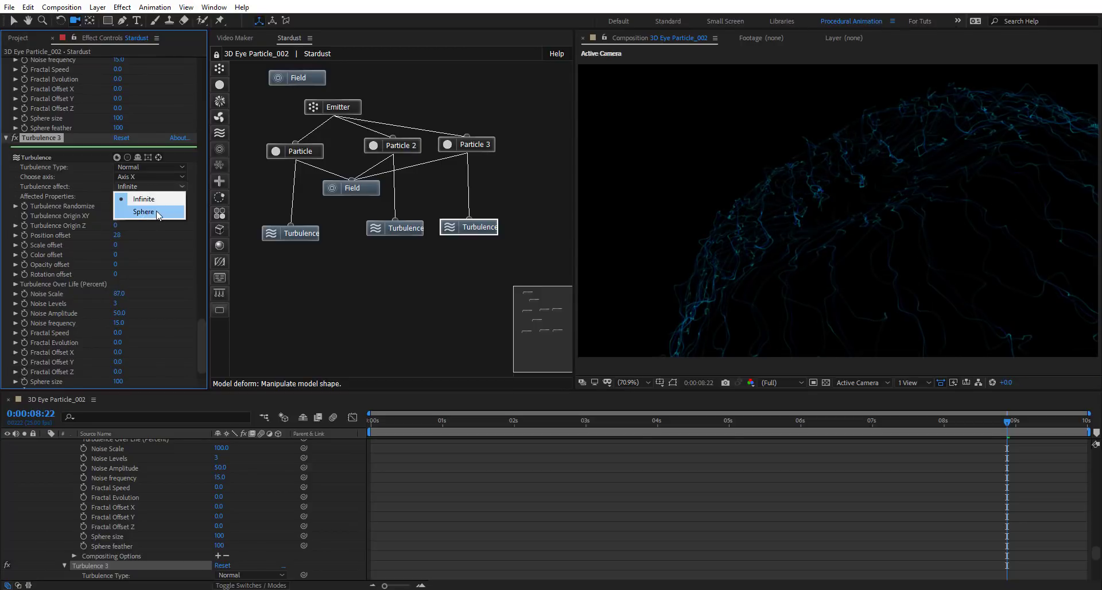
{"action": "left_click", "coordinate": [192, 221]}
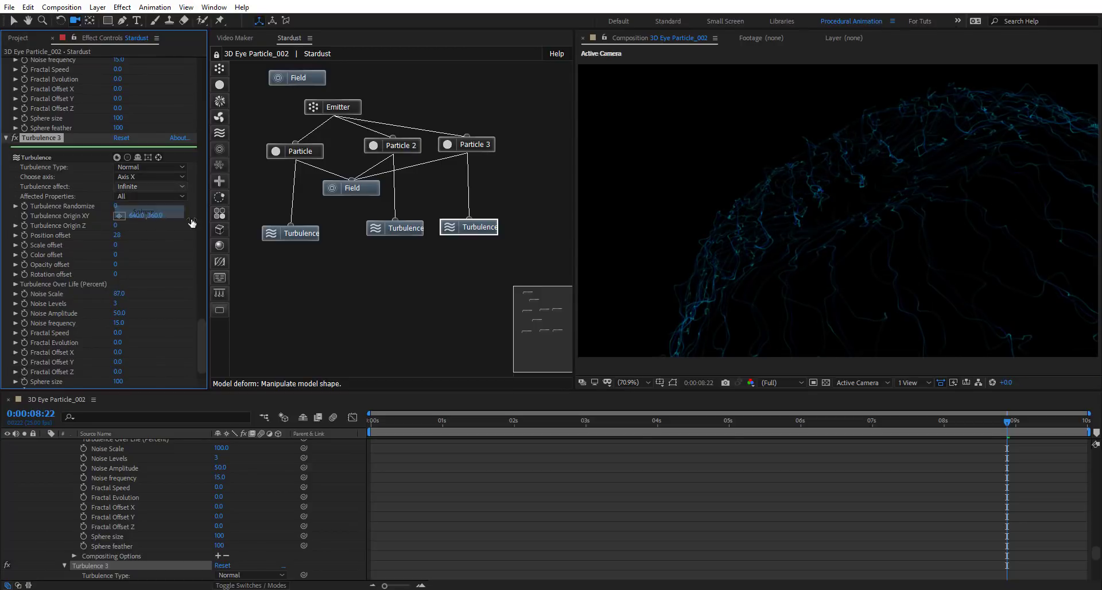
{"action": "left_click", "coordinate": [117, 187]}
{"action": "left_click", "coordinate": [129, 207]}
{"action": "left_click", "coordinate": [406, 145]}
{"action": "left_click", "coordinate": [407, 146]}
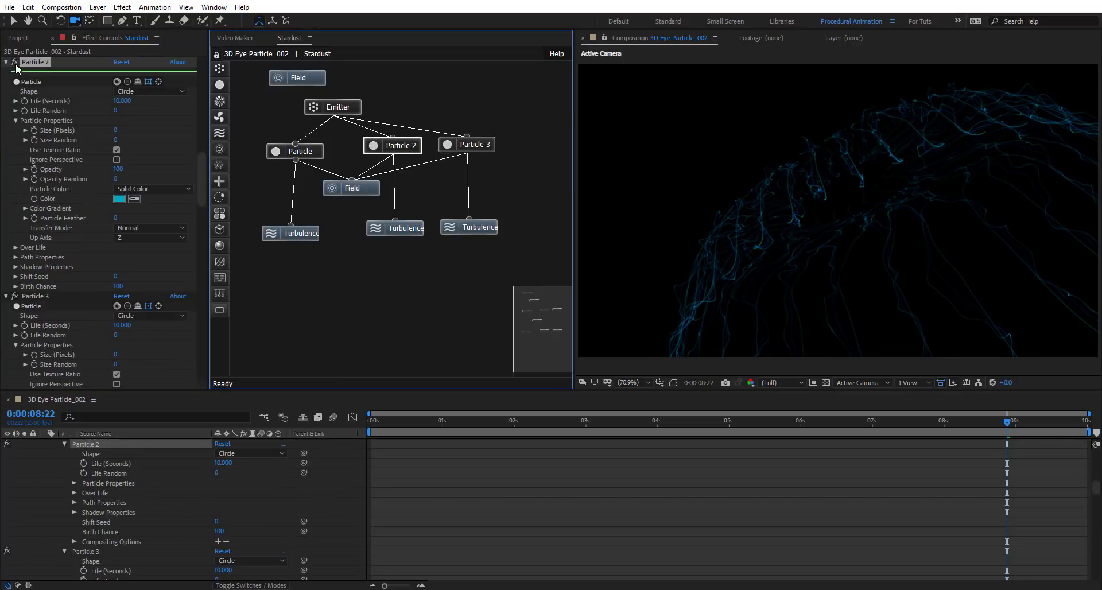
Review the Particle and Particle 3 settings, ending on Turbulence 3 (Noise Scale 87, Position offset 28)
{"action": "left_click", "coordinate": [314, 154]}
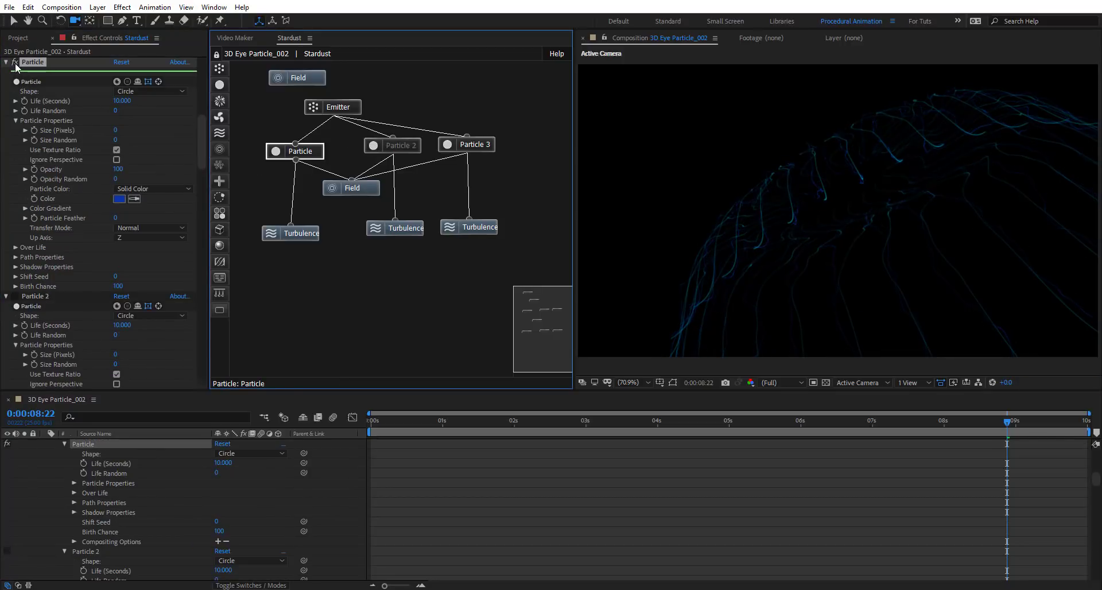
{"action": "left_click", "coordinate": [476, 148]}
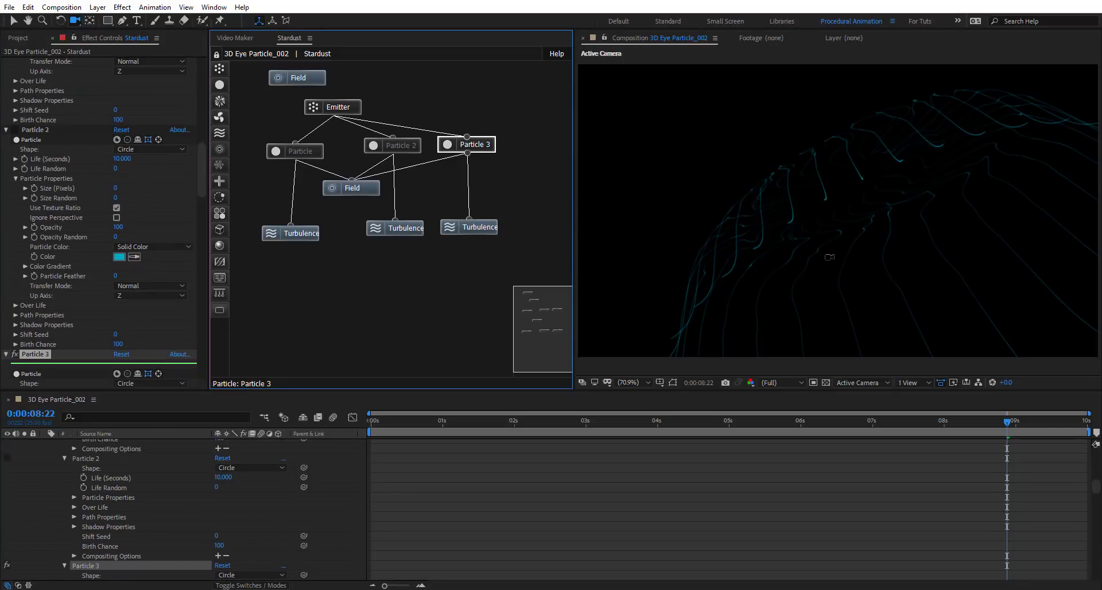
{"action": "scroll", "coordinate": [828, 245], "scroll_direction": "down", "scroll_amount": 1}
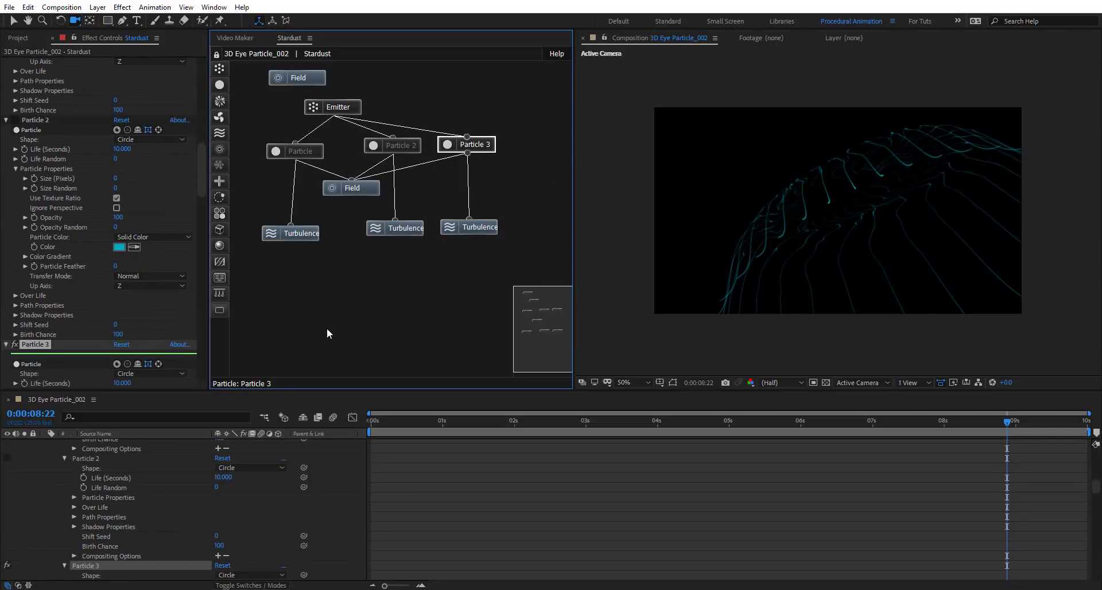
{"action": "scroll", "coordinate": [74, 291], "scroll_direction": "down", "scroll_amount": 5}
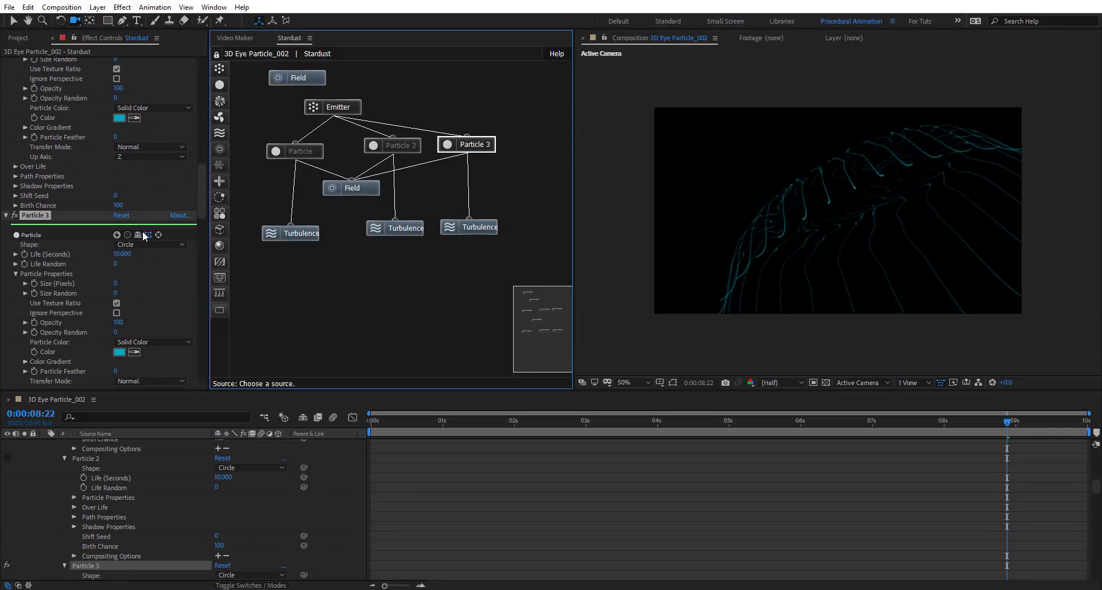
{"action": "left_click", "coordinate": [148, 235]}
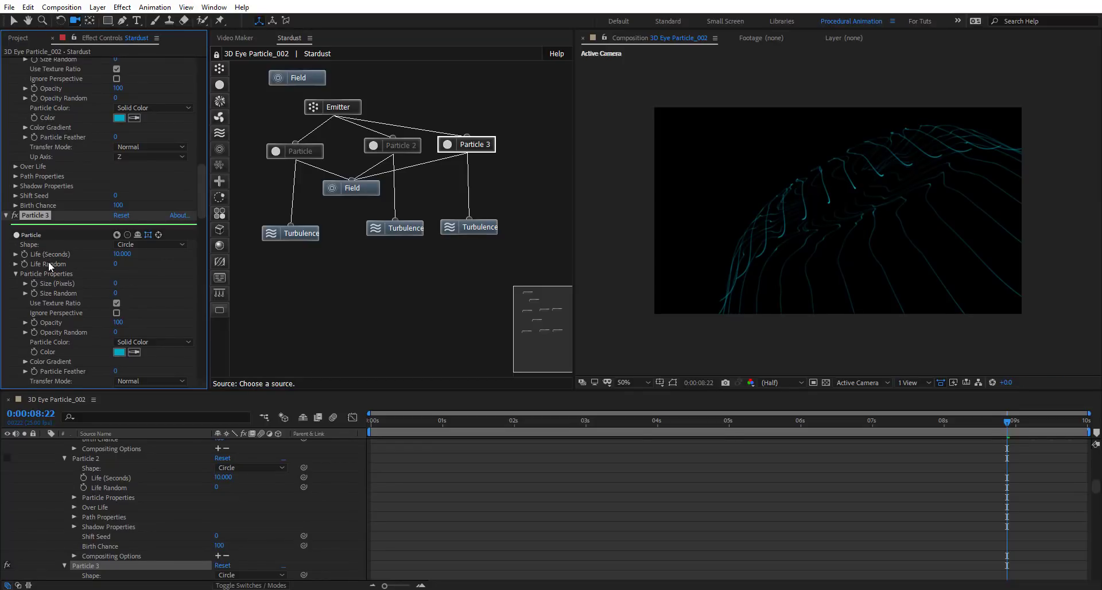
{"action": "left_click", "coordinate": [477, 231]}
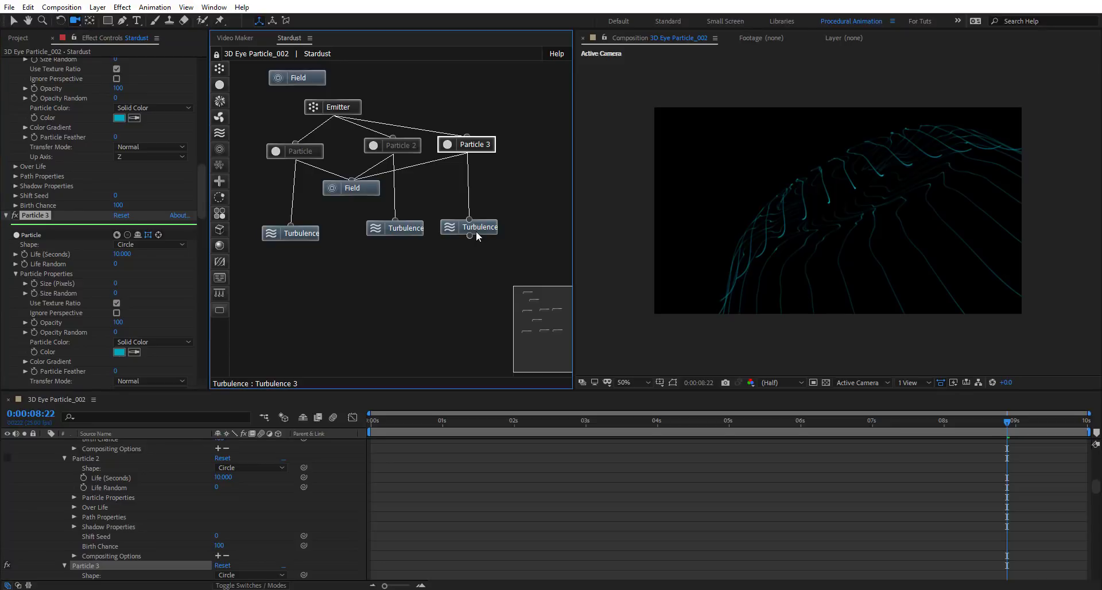
{"action": "scroll", "coordinate": [78, 287], "scroll_direction": "down", "scroll_amount": 5}
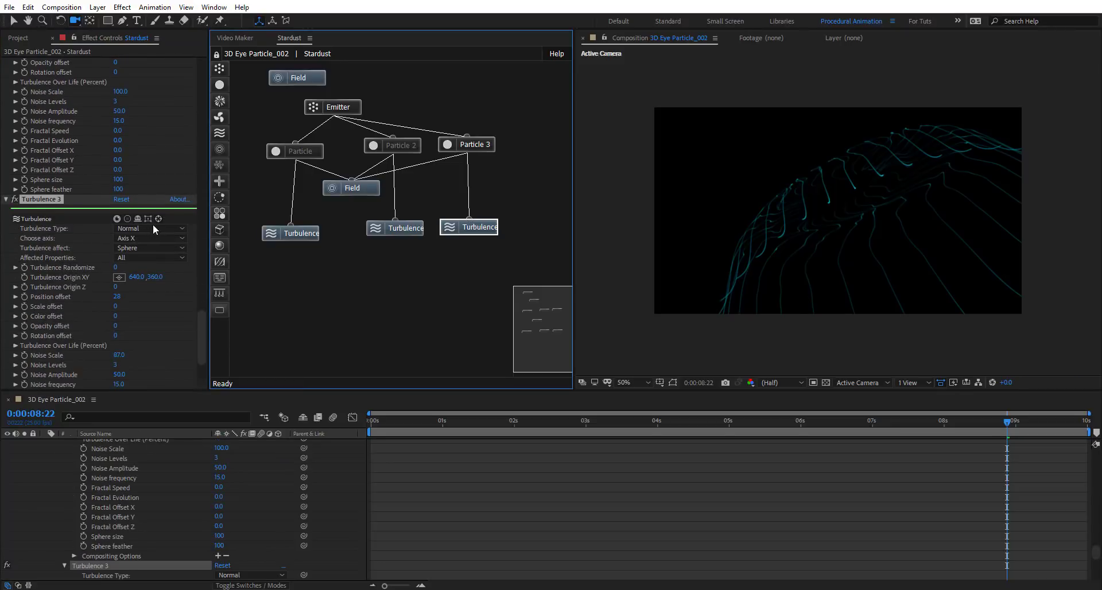
Show Turbulence 3's sphere in the preview and try enlarging, then shrinking, its Sphere size
{"action": "left_click", "coordinate": [150, 209]}
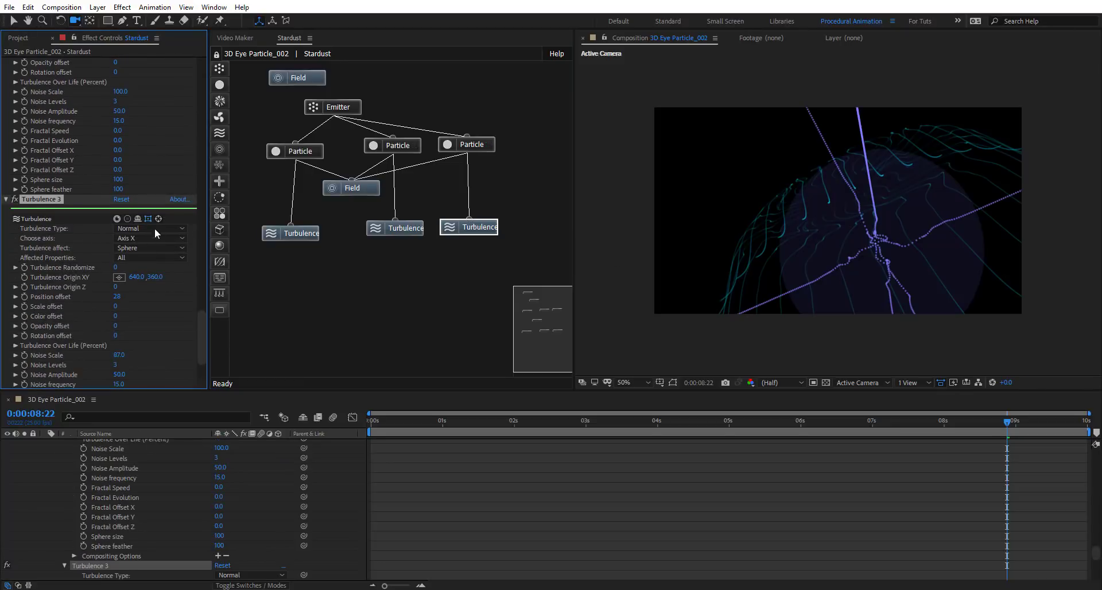
{"action": "scroll", "coordinate": [205, 302], "scroll_direction": "down", "scroll_amount": 1}
{"action": "scroll", "coordinate": [89, 294], "scroll_direction": "down", "scroll_amount": 3}
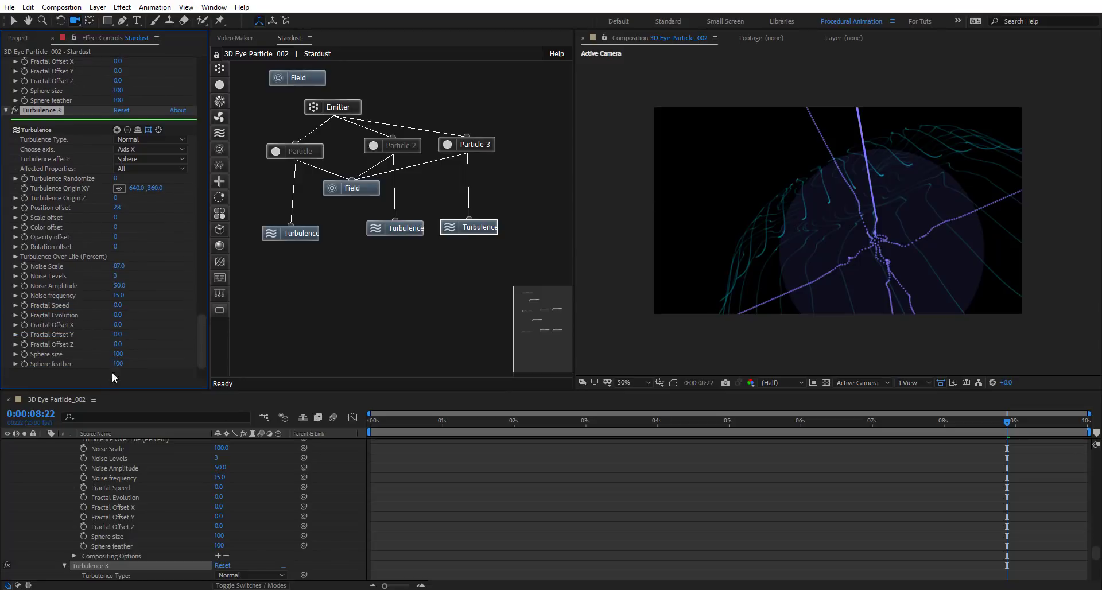
{"action": "left_click_drag", "start_coordinate": [123, 353], "coordinate": [129, 354]}
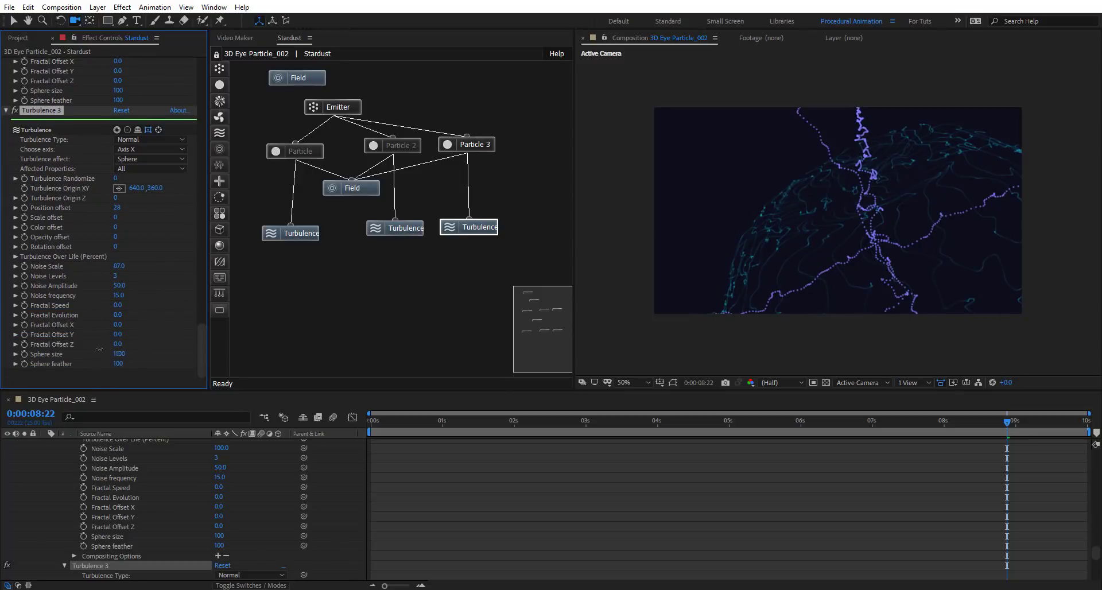
{"action": "left_click_drag", "start_coordinate": [100, 349], "coordinate": [52, 347]}
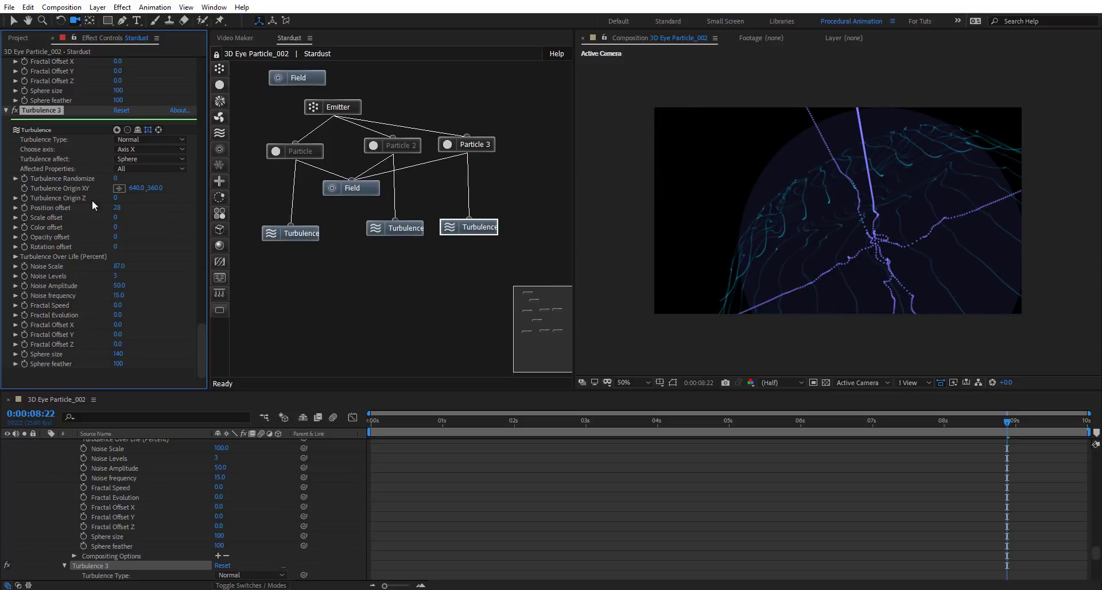
Reposition Turbulence 3's origin (Y 412, Z up to 167), reset Origin XY, and grow the sphere to 260
{"action": "left_click_drag", "start_coordinate": [115, 201], "coordinate": [125, 247]}
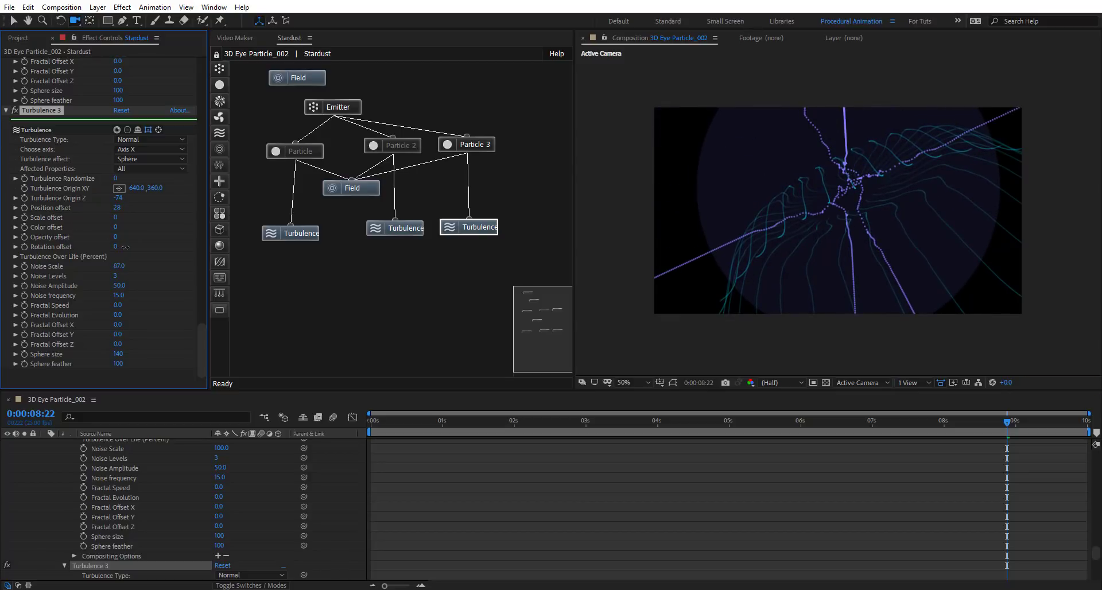
{"action": "left_click_drag", "start_coordinate": [120, 199], "coordinate": [268, 222]}
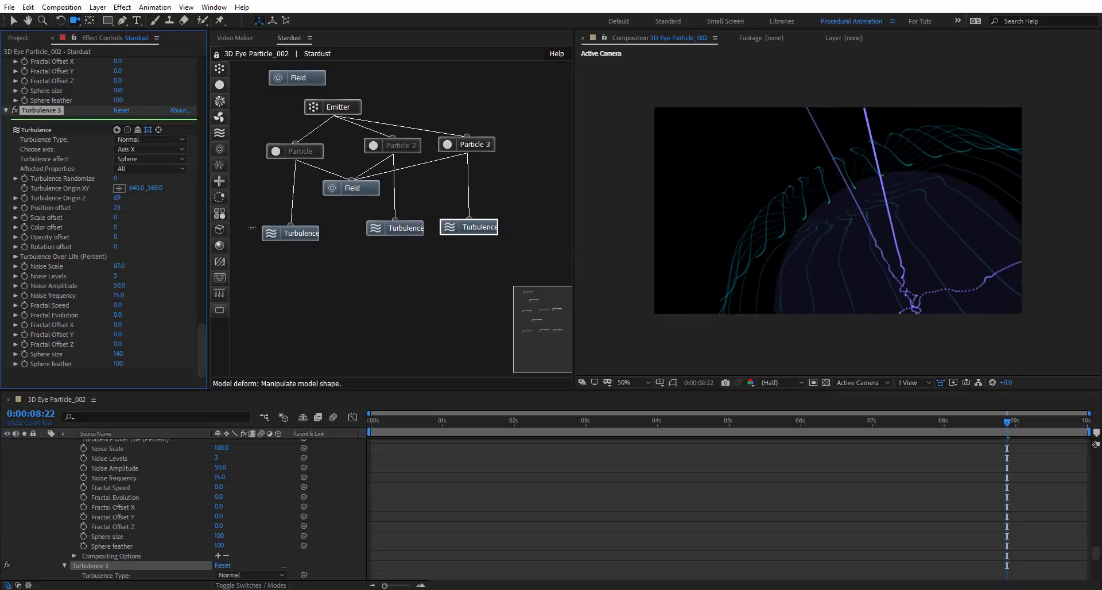
{"action": "mouse_move", "coordinate": [154, 188]}
{"action": "left_mouse_down"}
{"action": "mouse_move", "coordinate": [194, 195]}
{"action": "mouse_move", "coordinate": [143, 189]}
{"action": "left_mouse_up"}
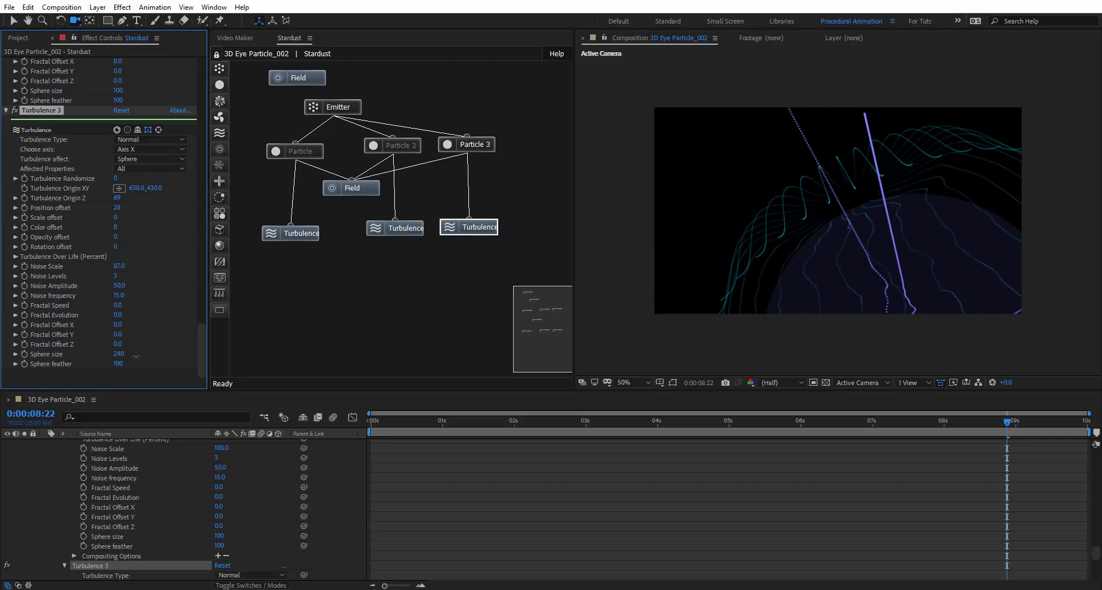
{"action": "left_click_drag", "start_coordinate": [136, 357], "coordinate": [137, 357]}
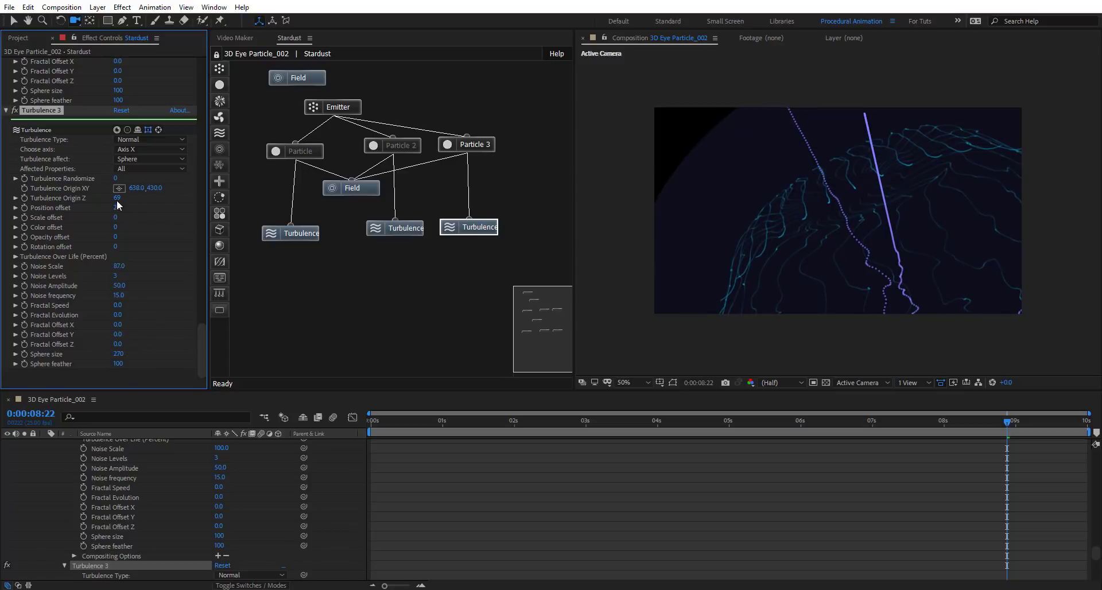
{"action": "left_click_drag", "start_coordinate": [122, 201], "coordinate": [160, 214]}
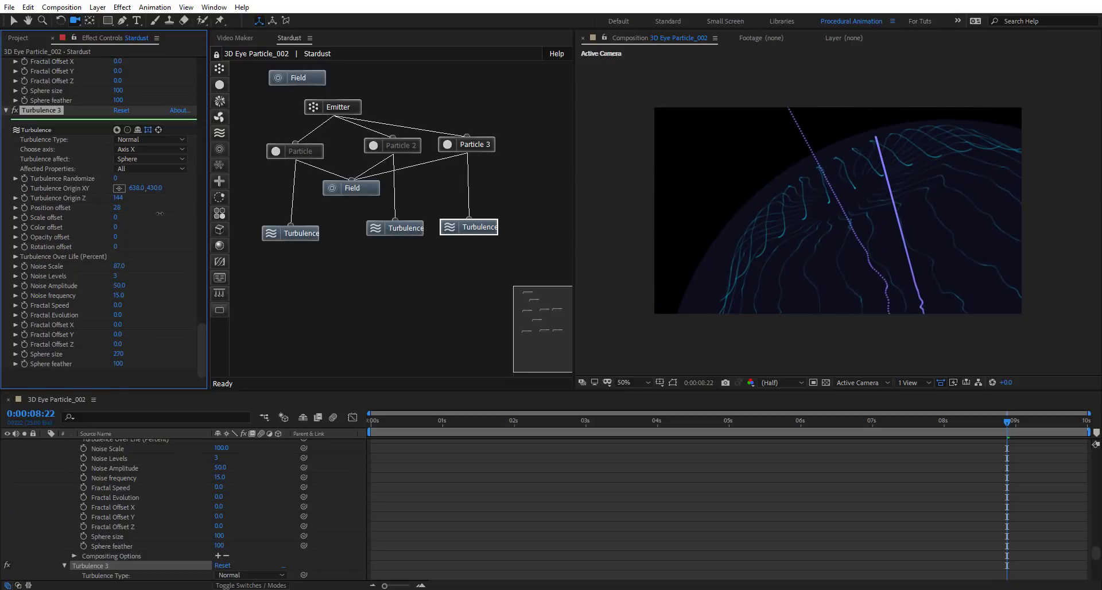
{"action": "right_click", "coordinate": [93, 187]}
{"action": "left_click", "coordinate": [126, 267]}
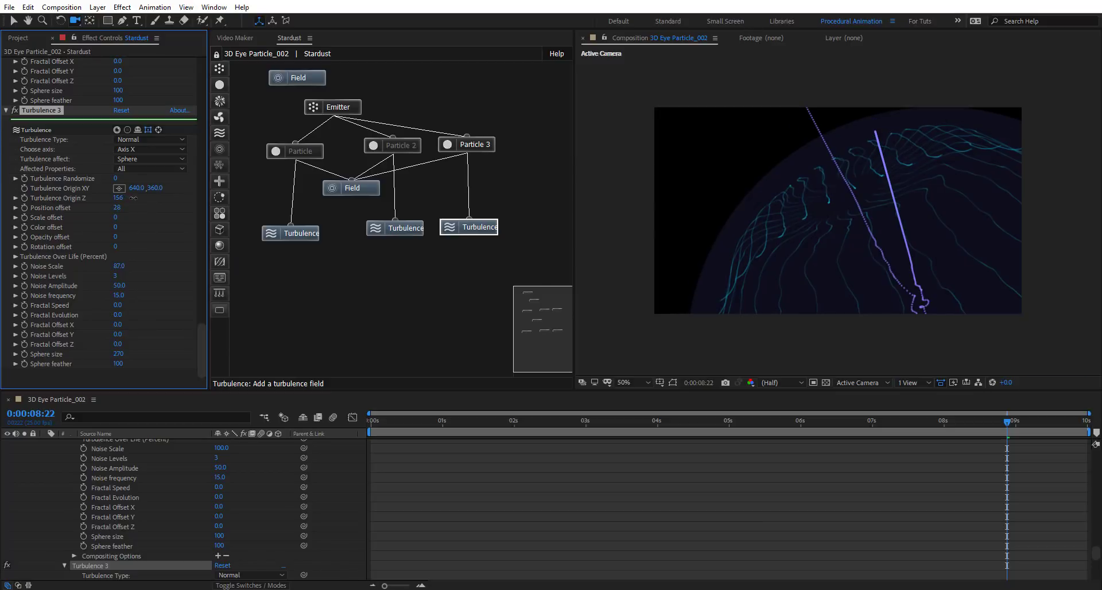
{"action": "left_click_drag", "start_coordinate": [133, 197], "coordinate": [140, 199]}
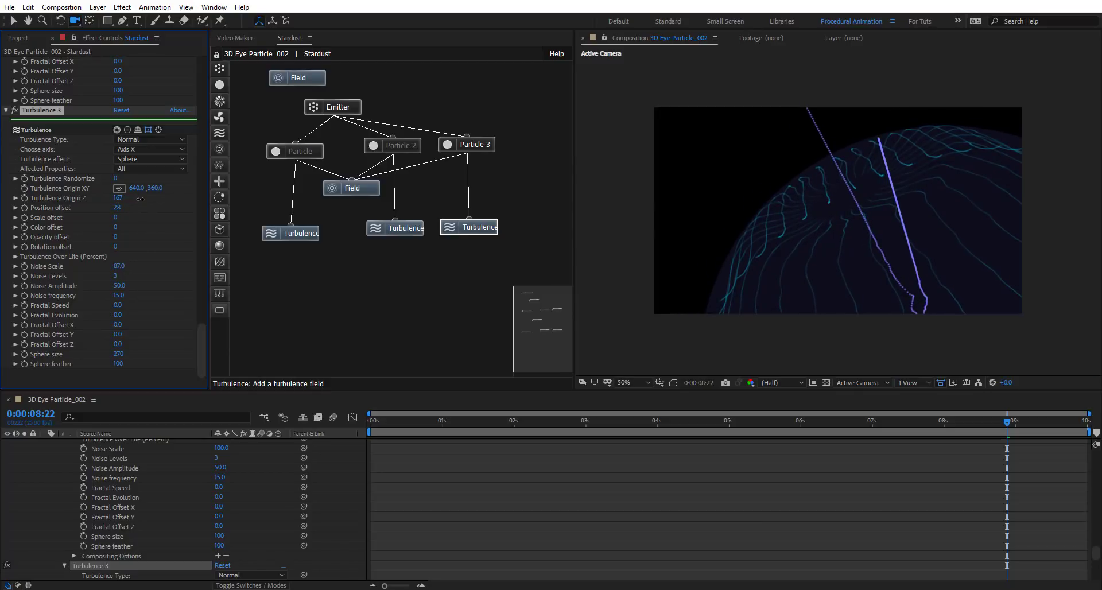
Toggle Turbulence 3 off and on to compare, then lower its Noise Scale to 48
{"action": "left_click", "coordinate": [15, 112]}
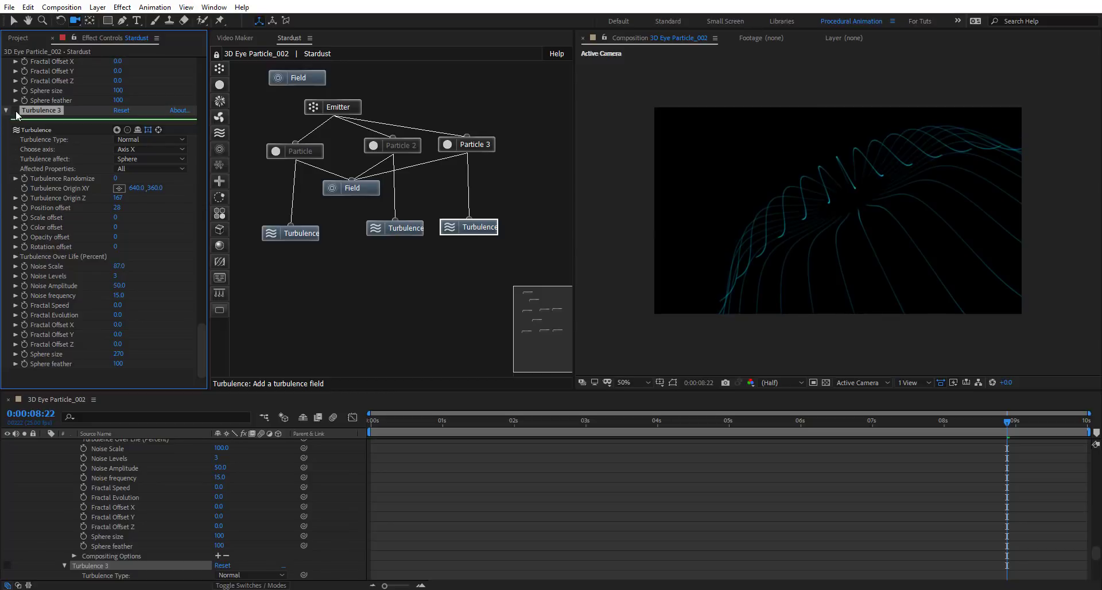
{"action": "left_click", "coordinate": [15, 111]}
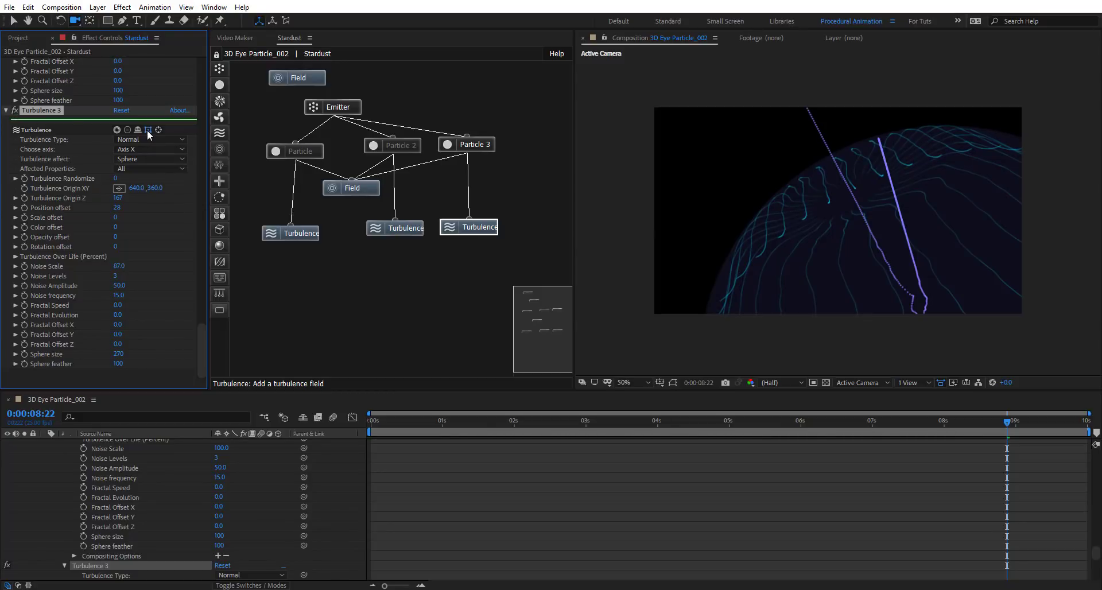
{"action": "left_click", "coordinate": [16, 111]}
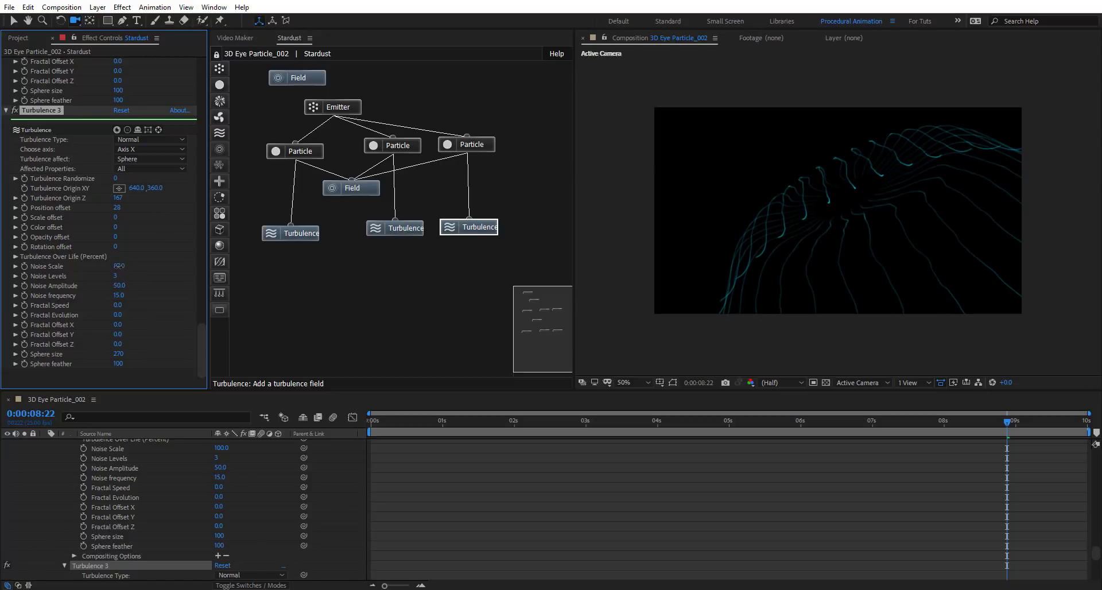
{"action": "left_click_drag", "start_coordinate": [119, 266], "coordinate": [90, 258]}
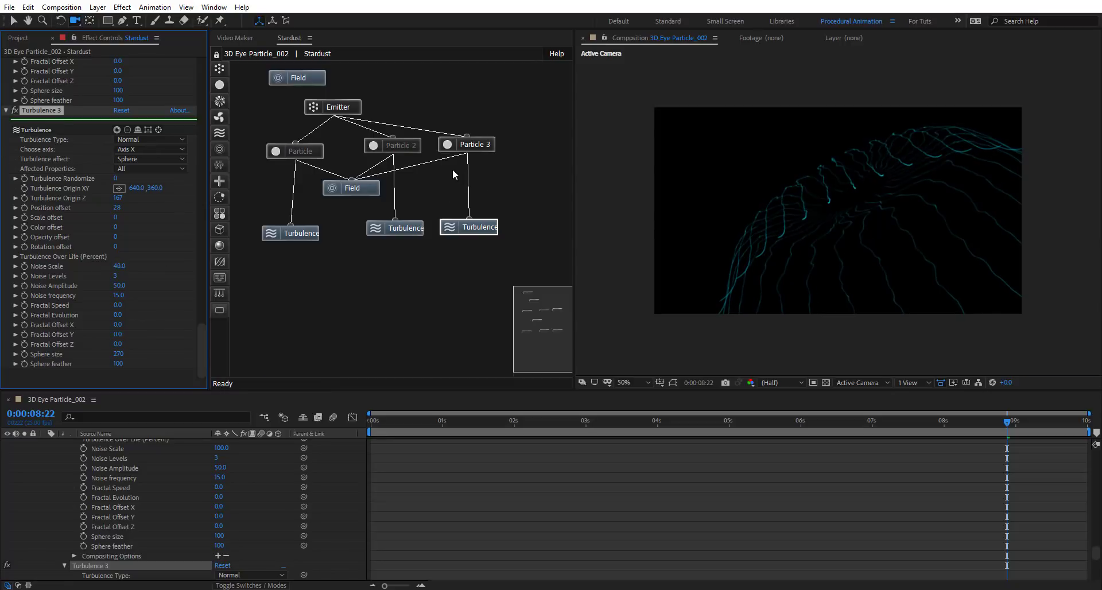
{"action": "left_click", "coordinate": [374, 141]}
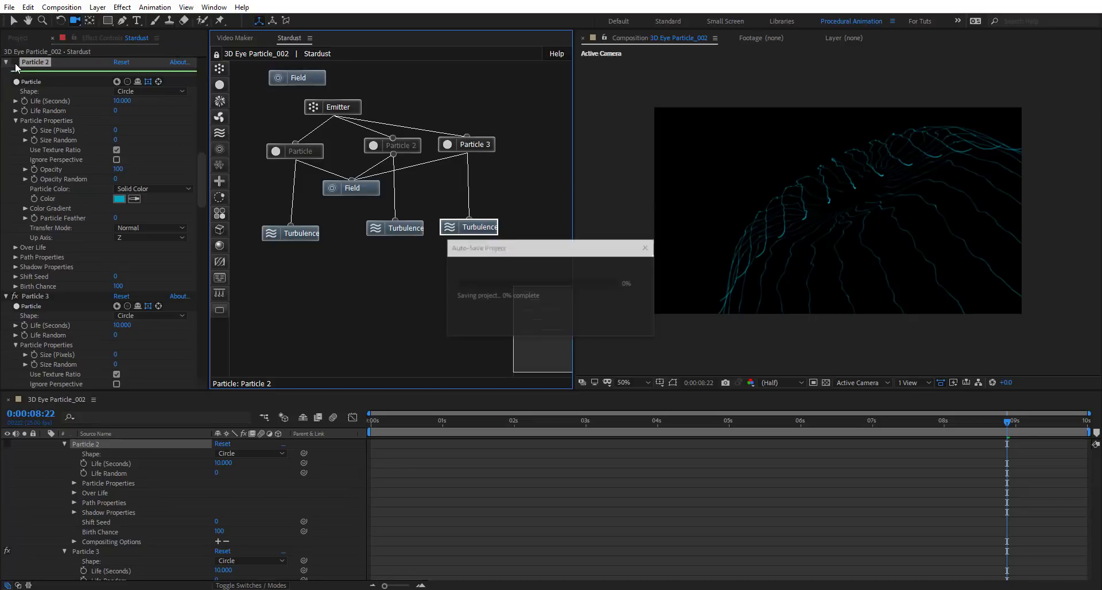
Set Particle 3's Transfer Mode to Add, then change it to Screen
{"action": "left_click", "coordinate": [295, 151]}
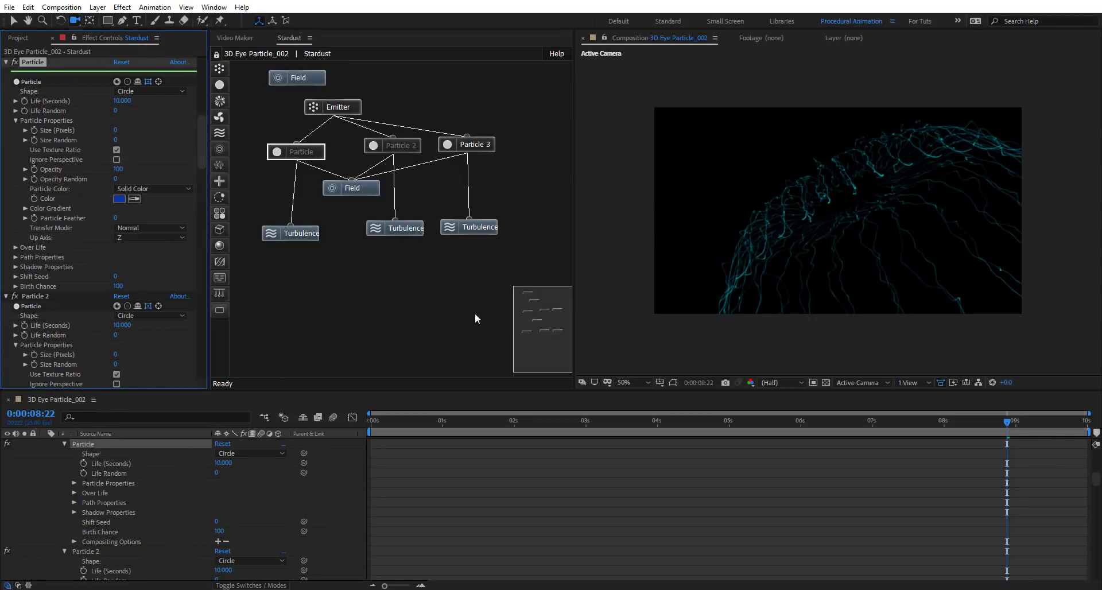
{"action": "left_click", "coordinate": [483, 143]}
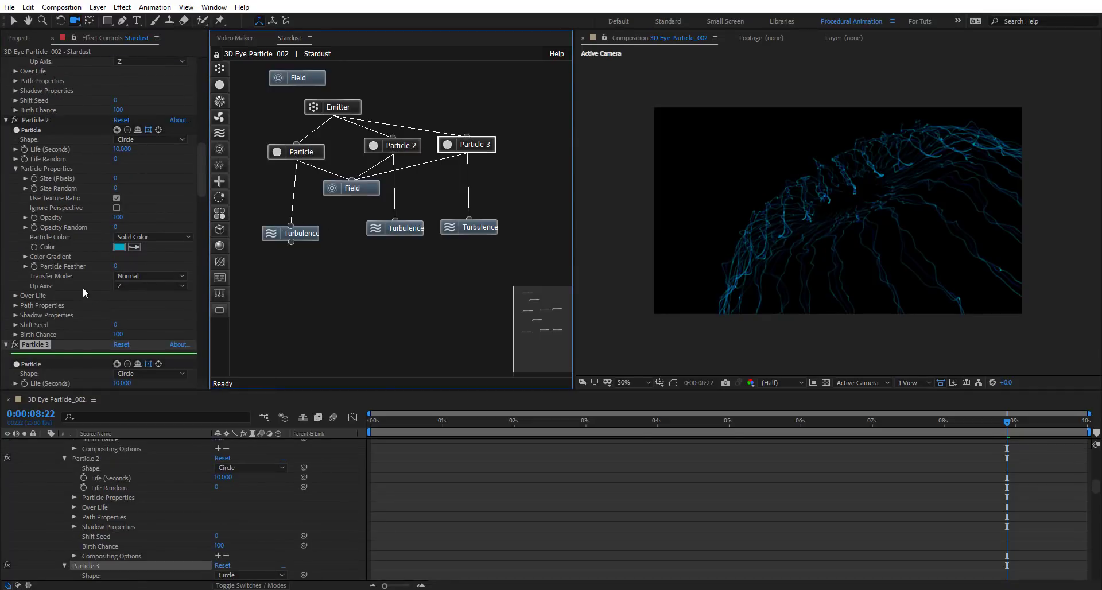
{"action": "scroll", "coordinate": [82, 287], "scroll_direction": "down", "scroll_amount": 5}
{"action": "scroll", "coordinate": [83, 287], "scroll_direction": "down", "scroll_amount": 3}
{"action": "left_click", "coordinate": [149, 303]}
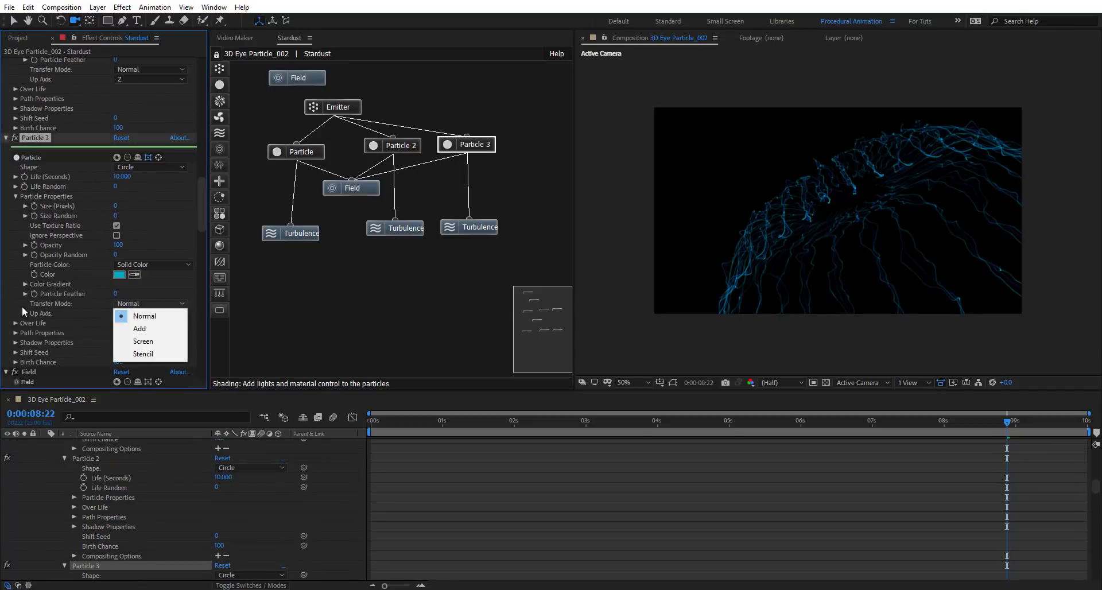
{"action": "left_click", "coordinate": [141, 329]}
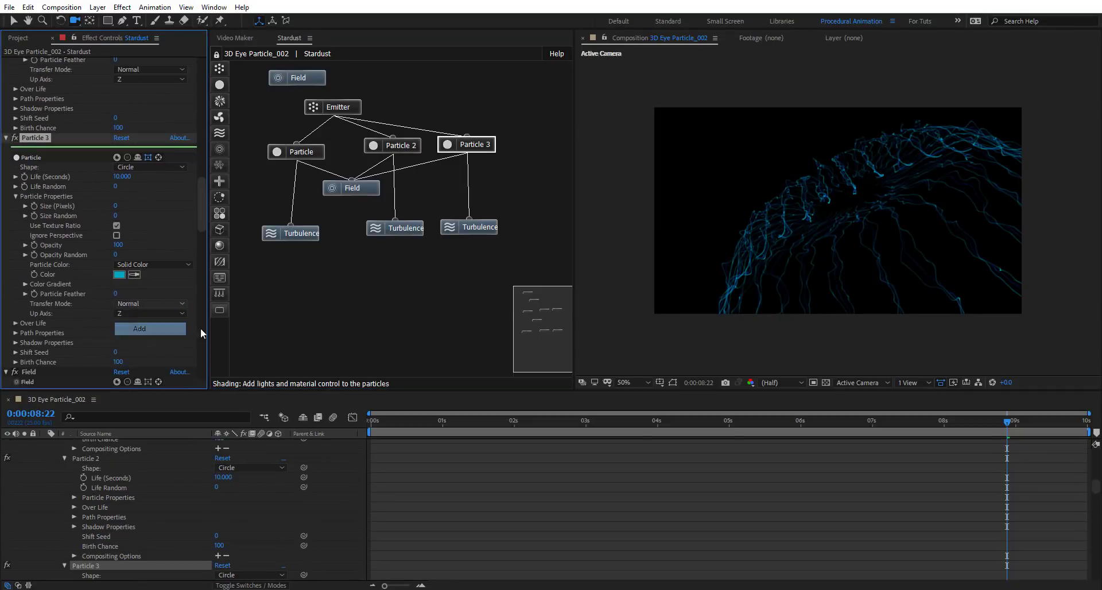
{"action": "left_click", "coordinate": [390, 145]}
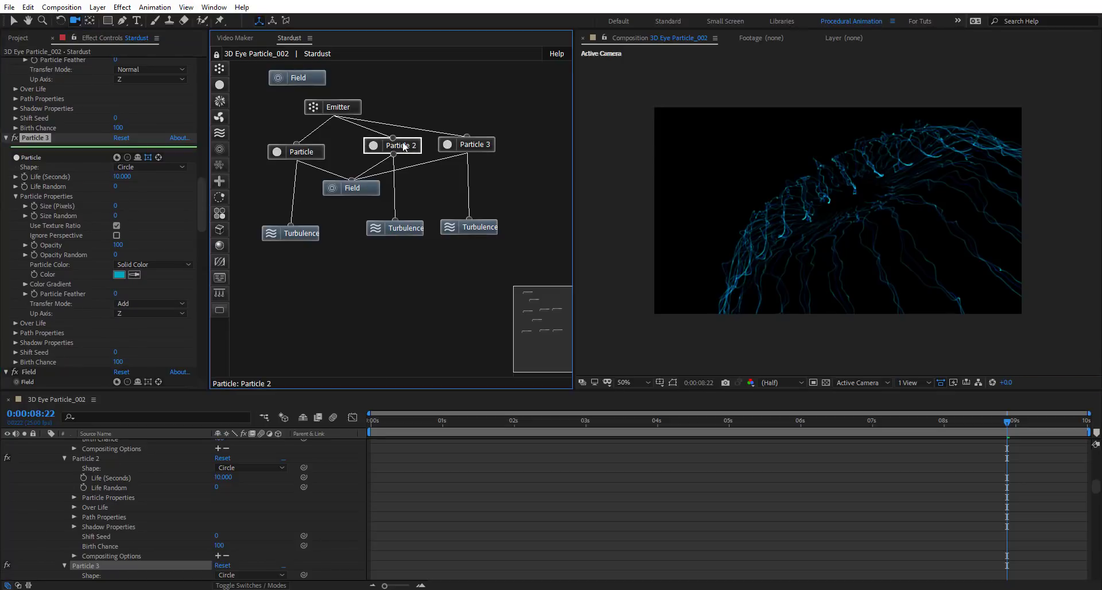
{"action": "scroll", "coordinate": [77, 325], "scroll_direction": "down", "scroll_amount": 4}
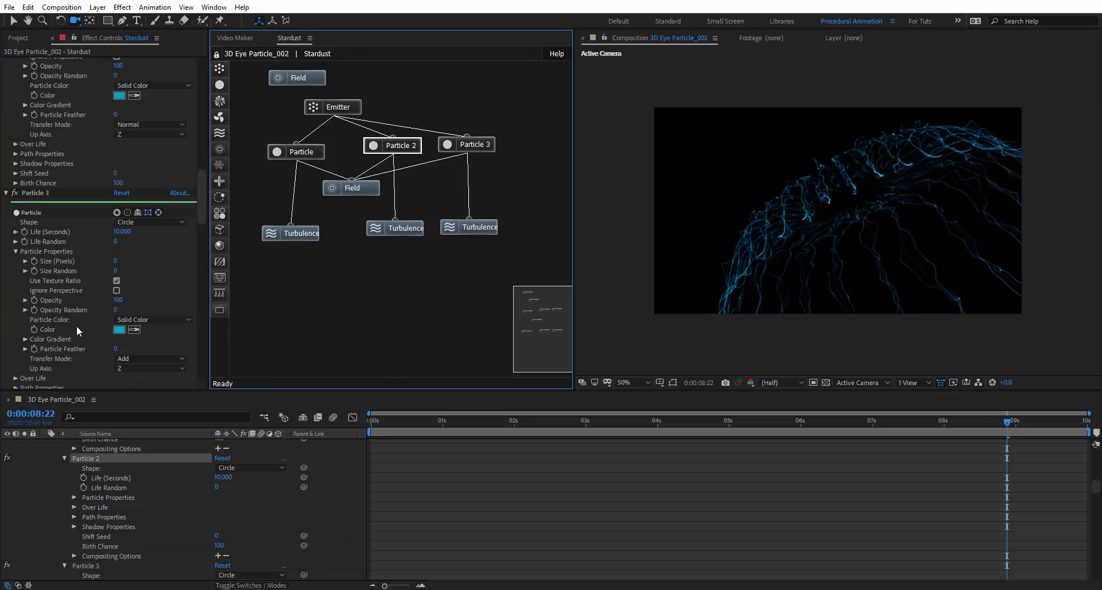
{"action": "left_click", "coordinate": [143, 343]}
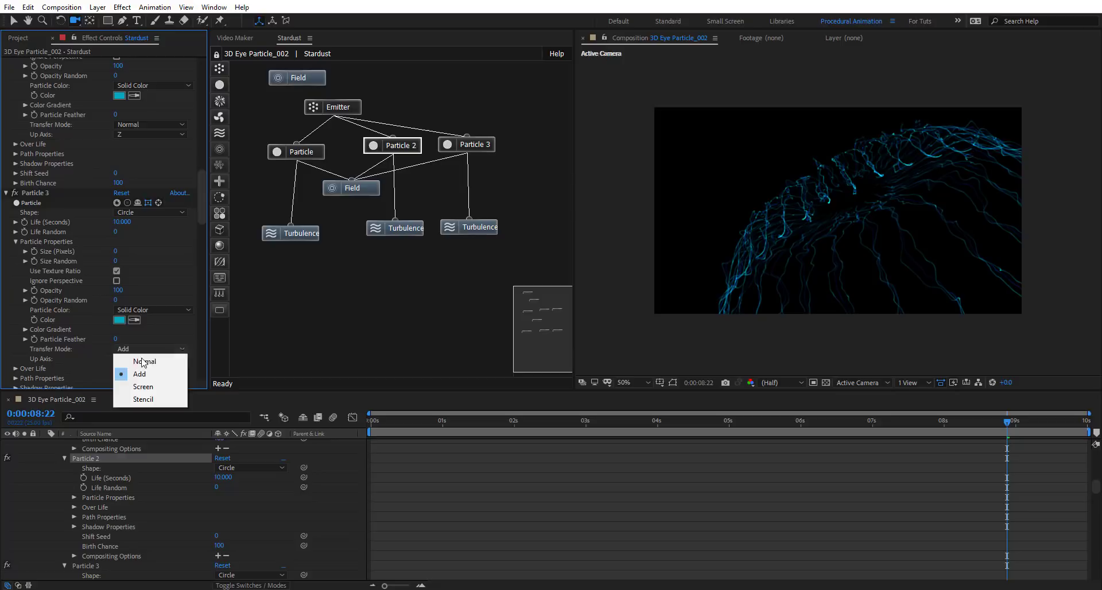
{"action": "left_click", "coordinate": [141, 387]}
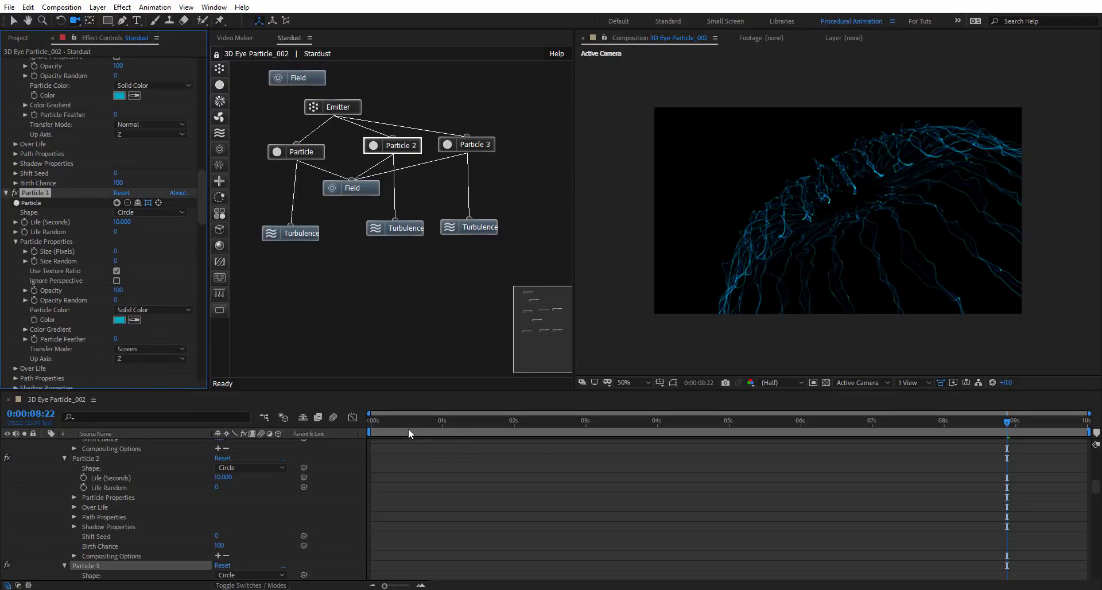
Preview the render around nine seconds and move the Emitter node to the right
{"action": "left_click_drag", "start_coordinate": [408, 433], "coordinate": [1032, 432]}
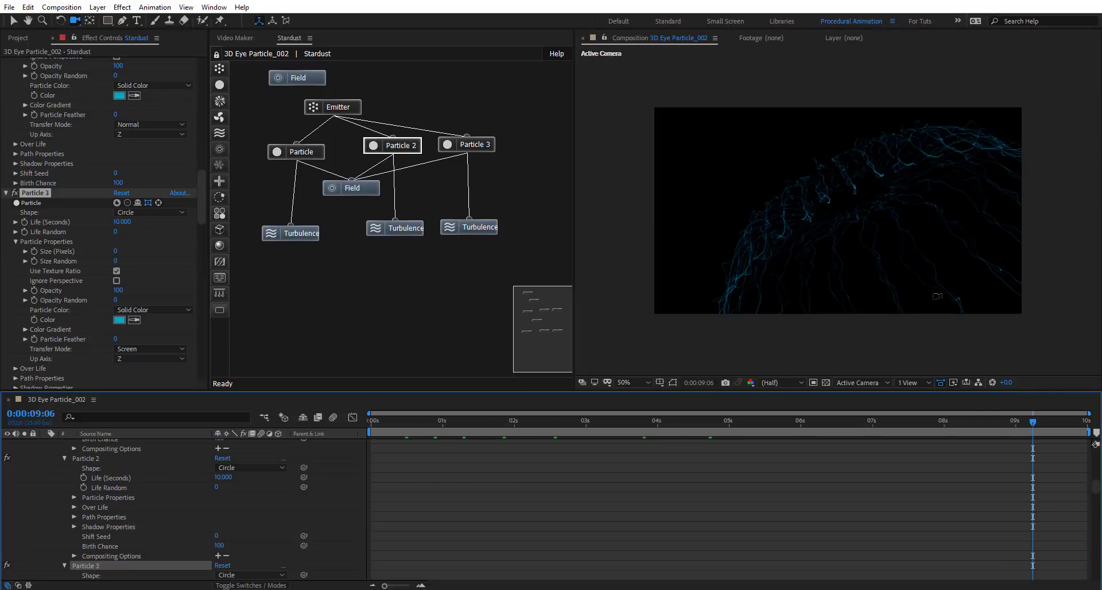
{"action": "left_click_drag", "start_coordinate": [425, 426], "coordinate": [1046, 422]}
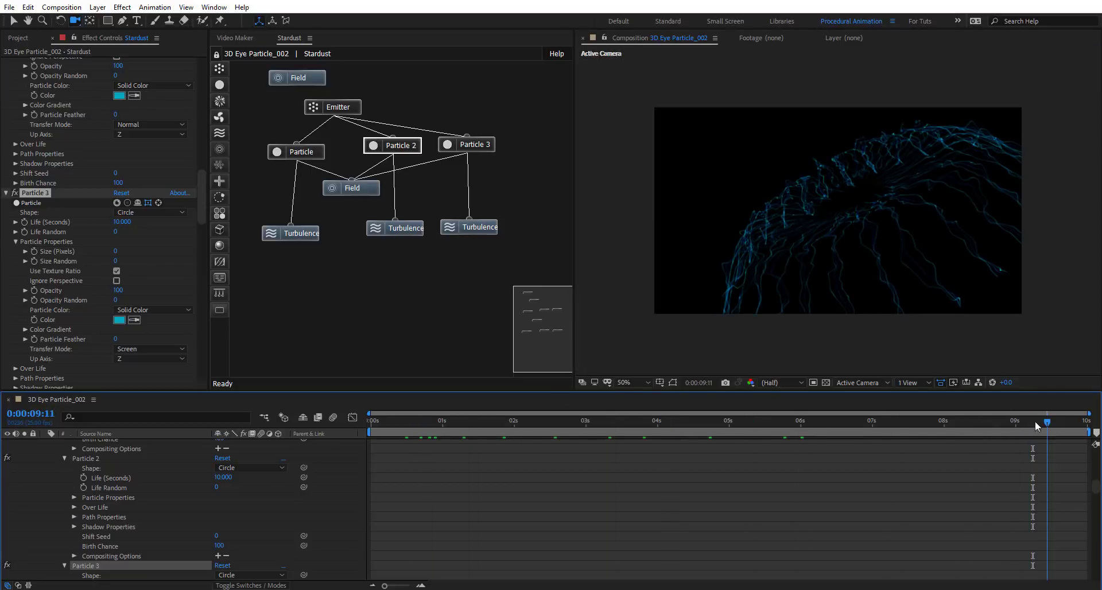
{"action": "left_click_drag", "start_coordinate": [344, 108], "coordinate": [483, 111]}
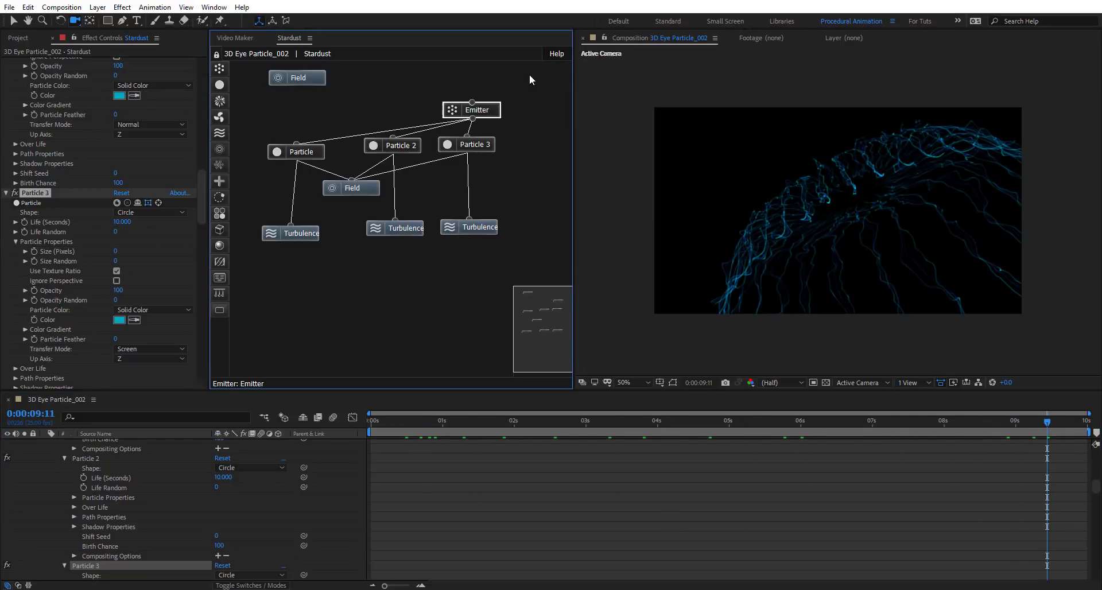
{"action": "left_click_drag", "start_coordinate": [523, 79], "coordinate": [483, 286]}
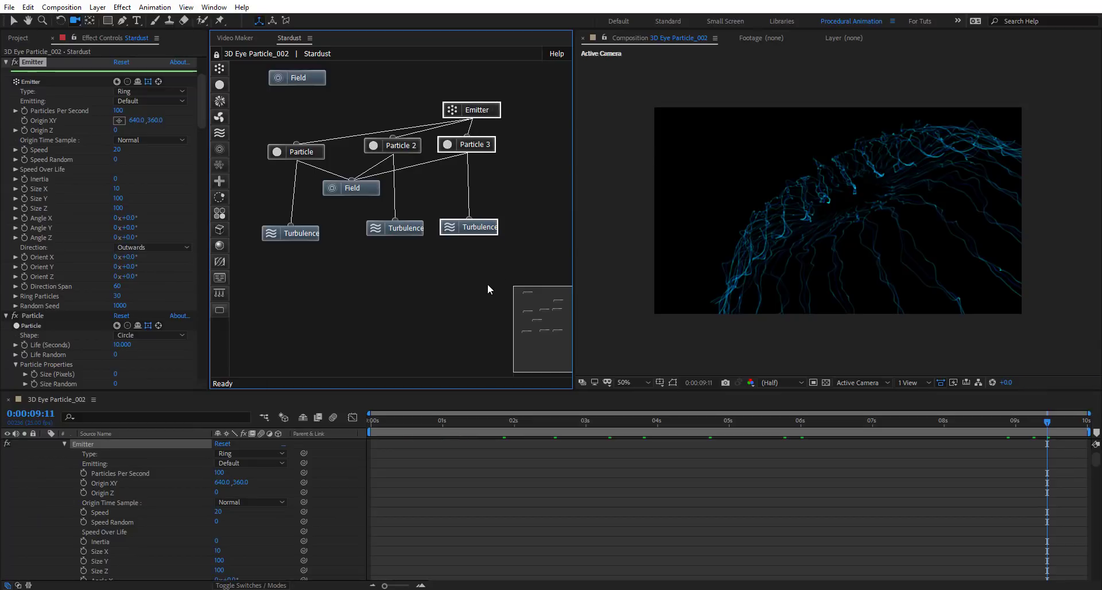
Duplicate Emitter, Particle 3 and Turbulence with Ctrl+D and move the copies below the originals
{"action": "key", "text": "ctrl+d"}
{"action": "left_click_drag", "start_coordinate": [545, 98], "coordinate": [378, 260]}
{"action": "left_click", "coordinate": [371, 374]}
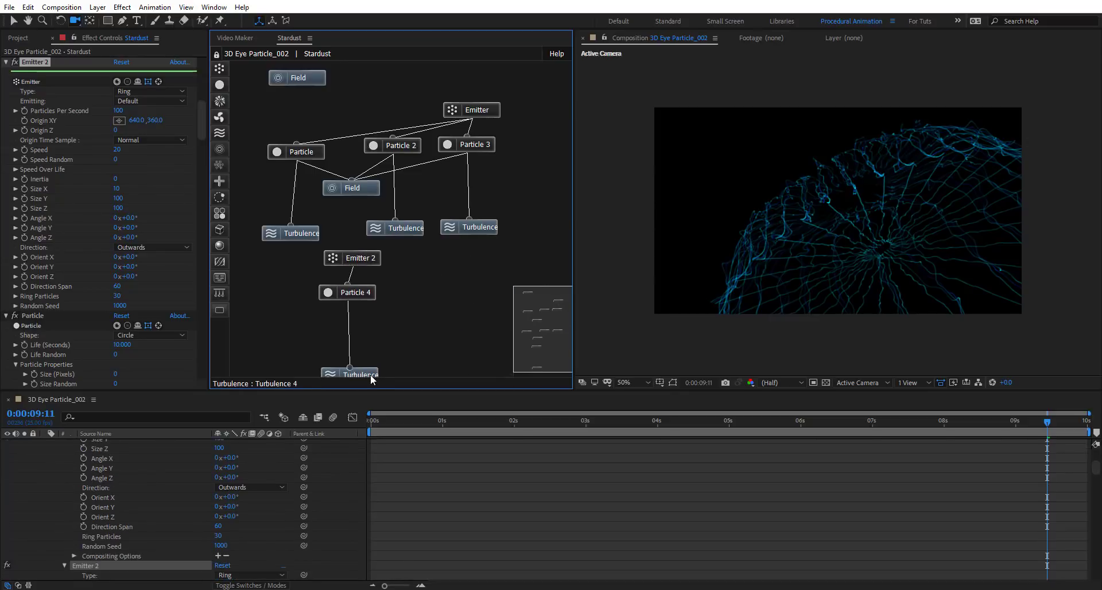
{"action": "left_click_drag", "start_coordinate": [370, 371], "coordinate": [361, 320]}
{"action": "left_click_drag", "start_coordinate": [387, 258], "coordinate": [303, 348]}
{"action": "left_click", "coordinate": [346, 302]}
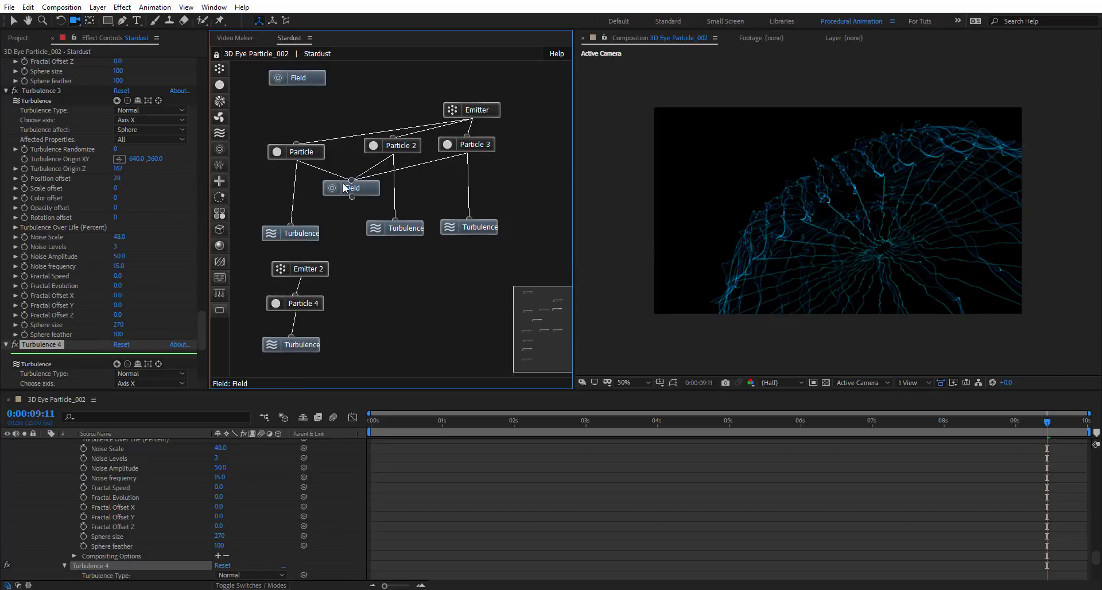
Connect the Field's output to Emitter 2 and tidy the Emitter and Field node positions
{"action": "left_click_drag", "start_coordinate": [352, 305], "coordinate": [313, 274]}
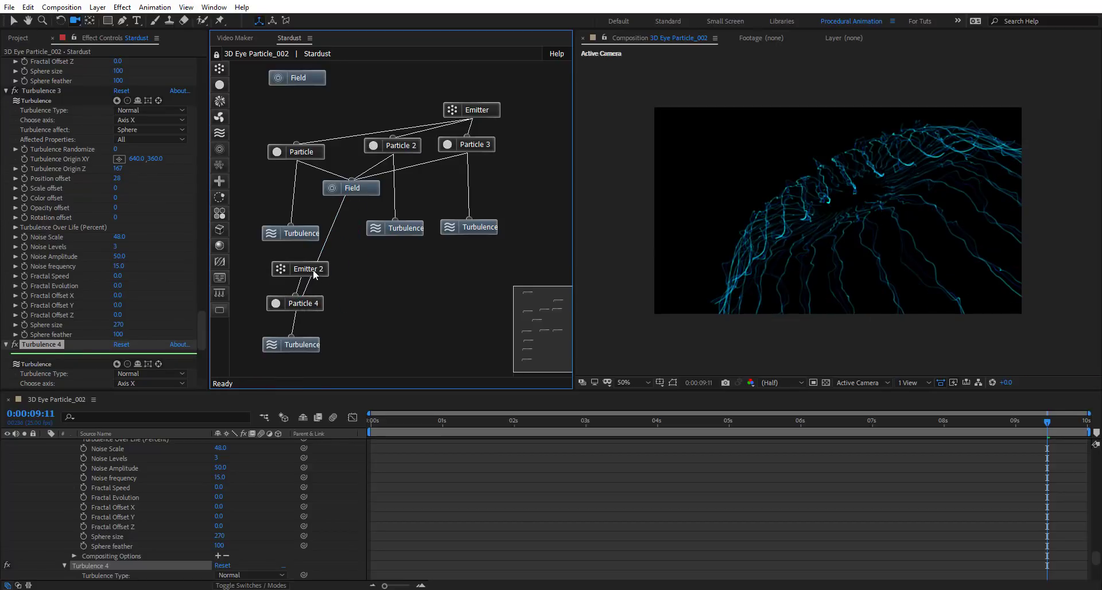
{"action": "left_click", "coordinate": [315, 342]}
{"action": "left_click_drag", "start_coordinate": [474, 113], "coordinate": [376, 102]}
{"action": "left_click", "coordinate": [378, 191]}
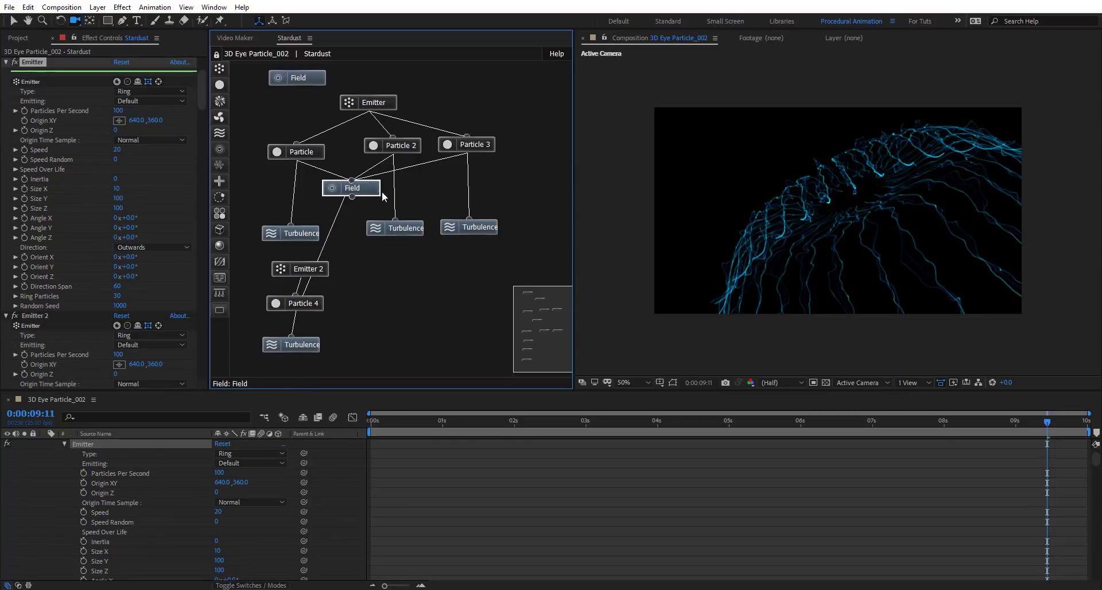
{"action": "left_click_drag", "start_coordinate": [383, 194], "coordinate": [385, 195]}
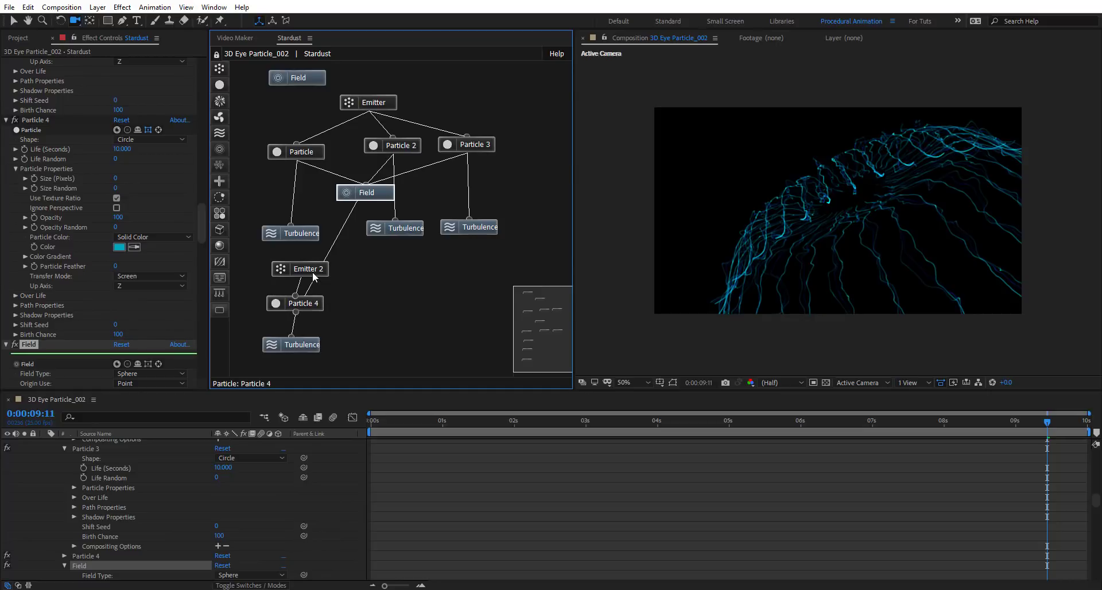
{"action": "left_click", "coordinate": [312, 304]}
{"action": "left_click", "coordinate": [371, 102]}
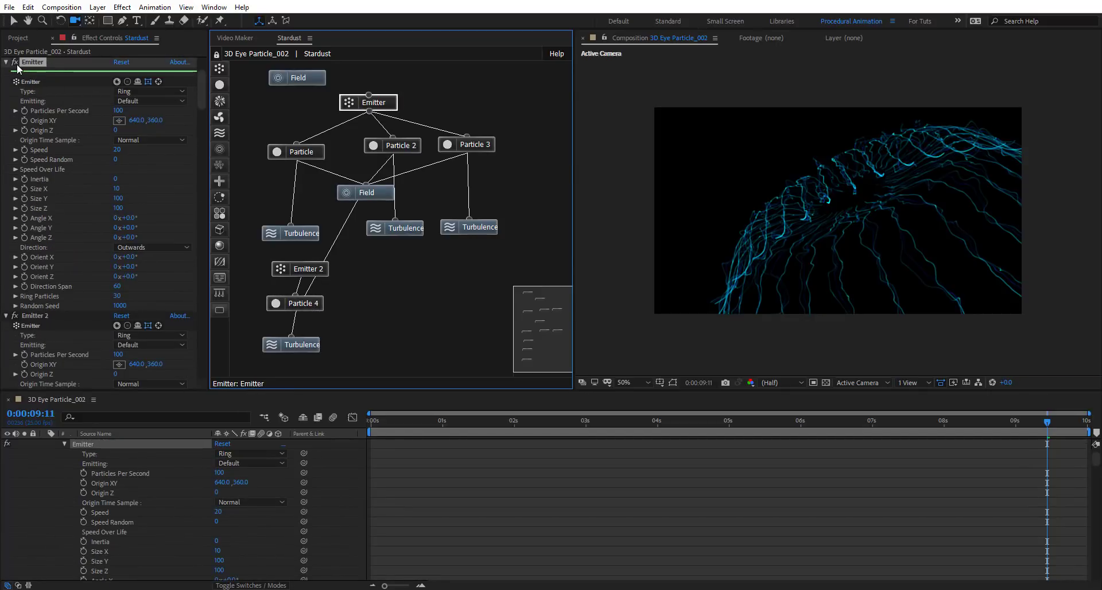
Disable the original Emitter, set Emitter 2's Speed to 10 then 5, and preview the ring
{"action": "left_click", "coordinate": [15, 62]}
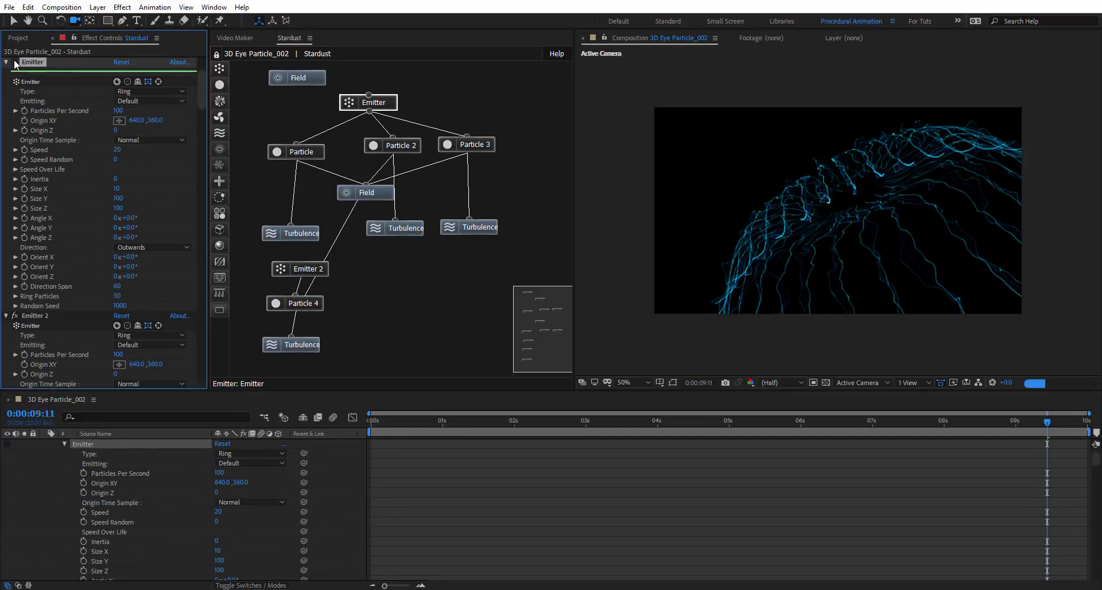
{"action": "left_click", "coordinate": [326, 272]}
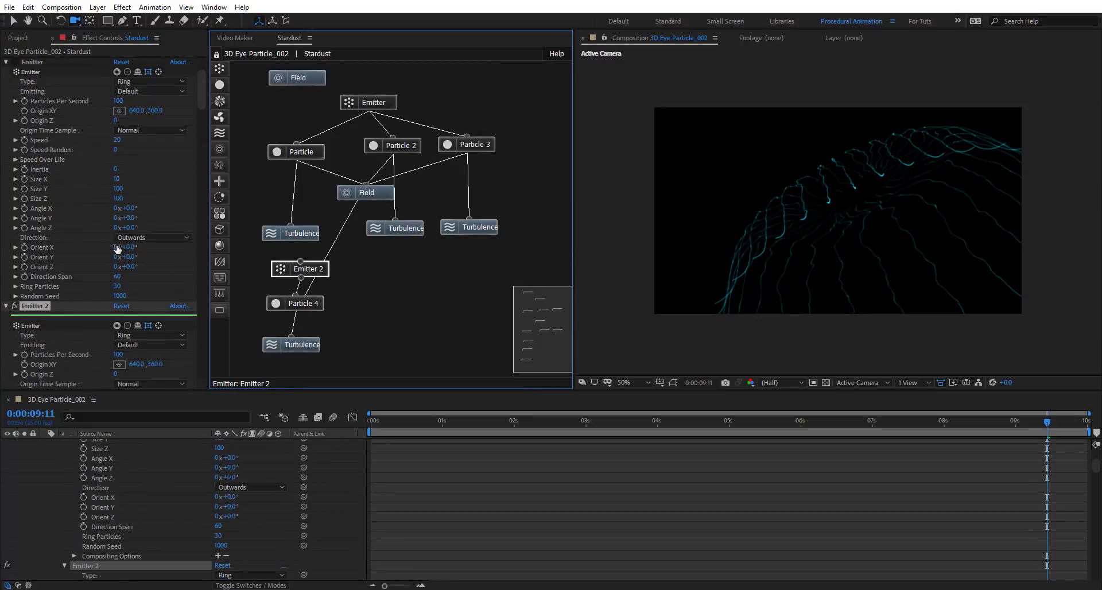
{"action": "scroll", "coordinate": [117, 249], "scroll_direction": "down", "scroll_amount": 3}
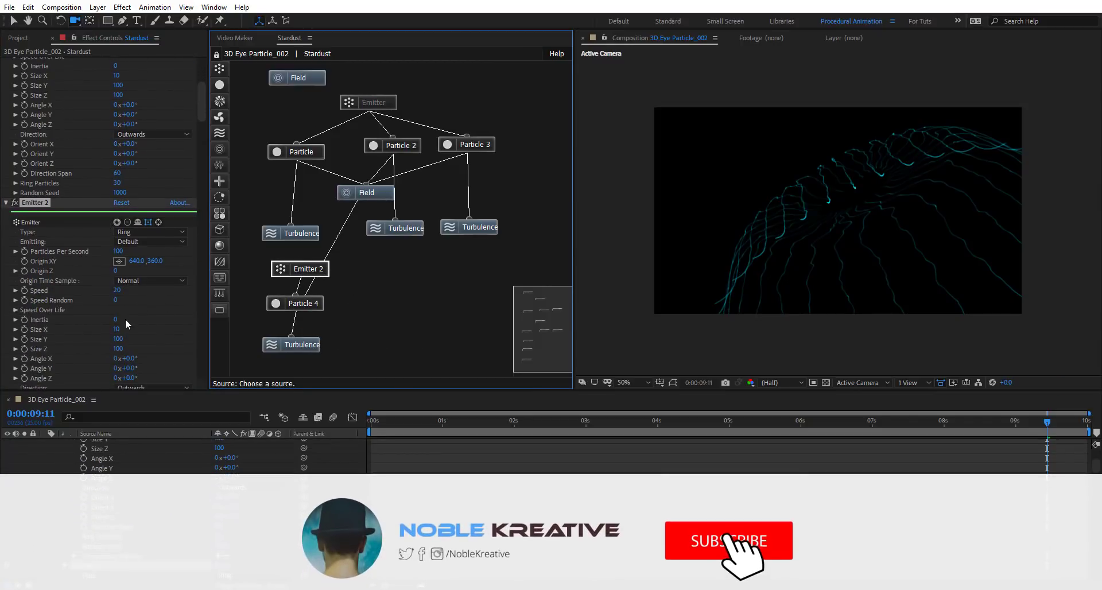
{"action": "scroll", "coordinate": [74, 285], "scroll_direction": "down", "scroll_amount": 1}
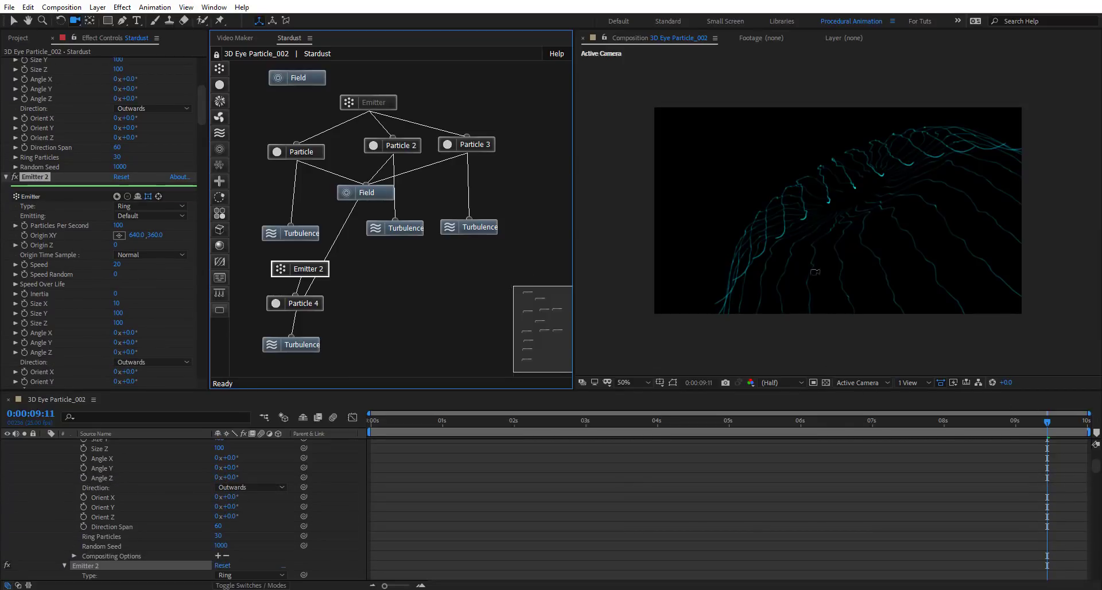
{"action": "left_click", "coordinate": [117, 265]}
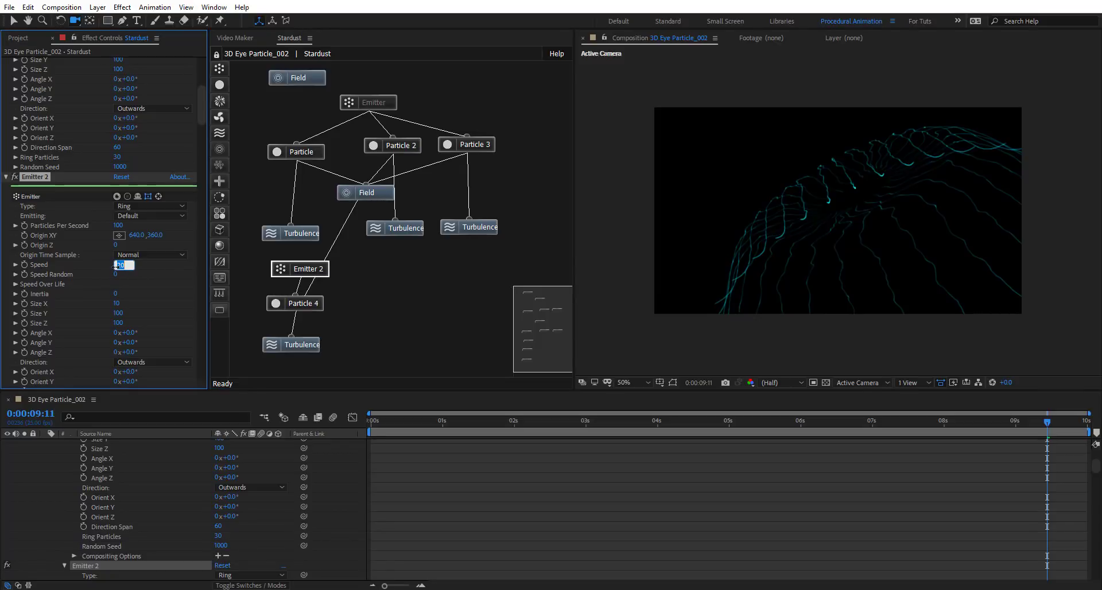
{"action": "key", "text": "Return"}
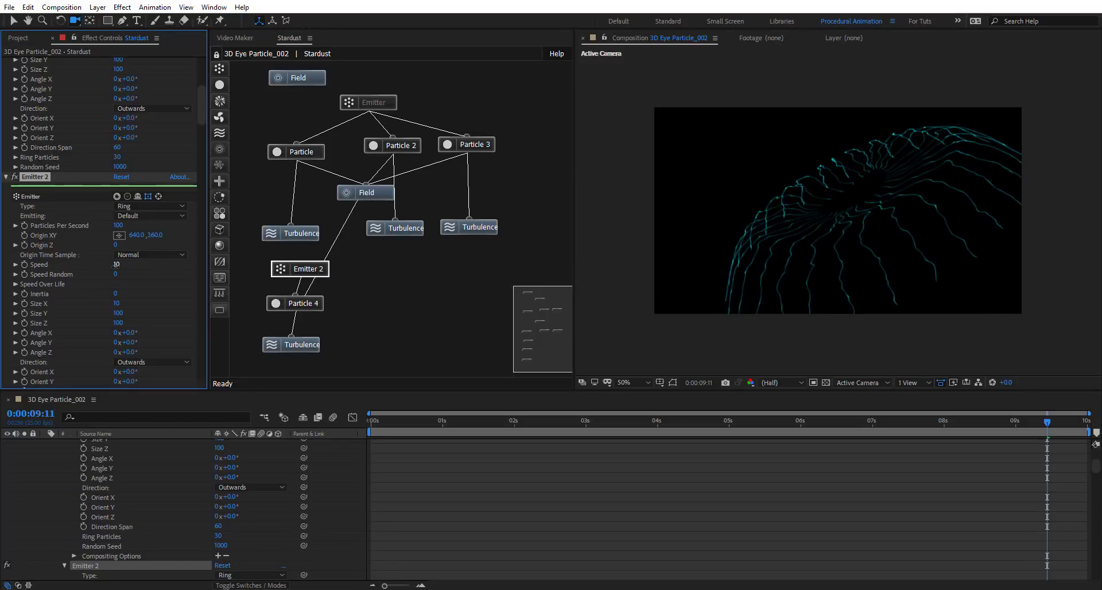
{"action": "left_click", "coordinate": [117, 268]}
{"action": "key", "text": "Return"}
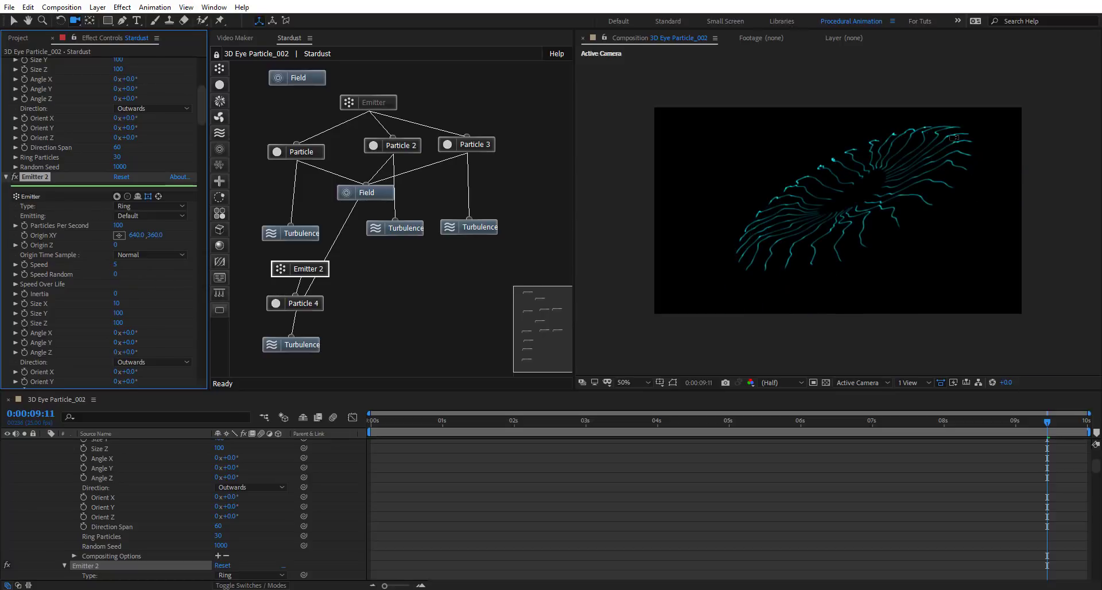
{"action": "left_click_drag", "start_coordinate": [405, 421], "coordinate": [1049, 429]}
Set Particle 4's Particle Color to Color Over Life with the Color 06 gradient preset
{"action": "left_click", "coordinate": [305, 304]}
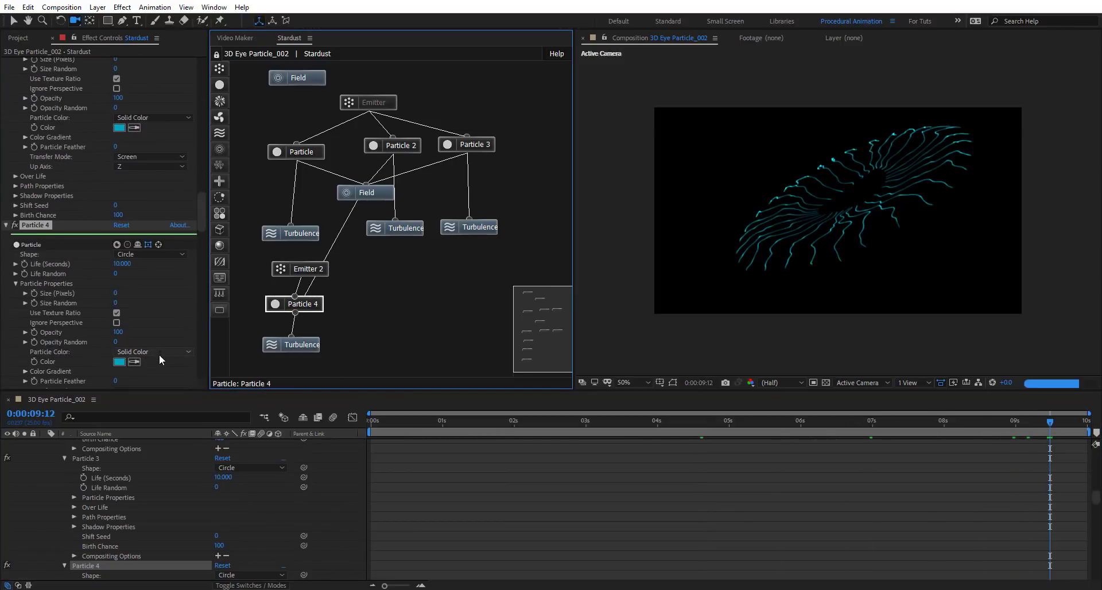
{"action": "scroll", "coordinate": [148, 355], "scroll_direction": "down", "scroll_amount": 1}
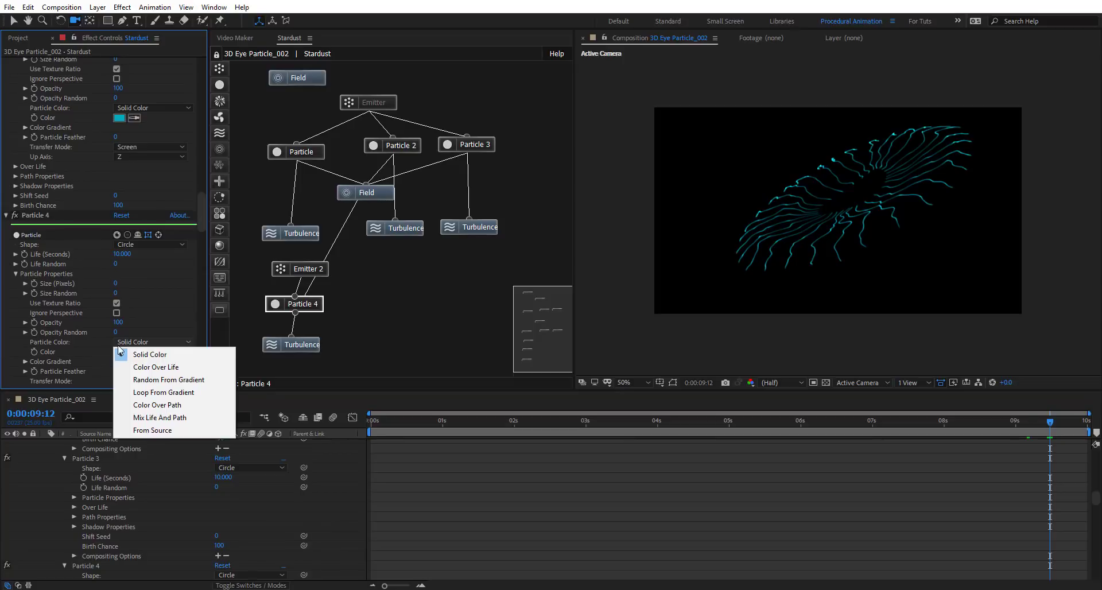
{"action": "left_click", "coordinate": [172, 367]}
{"action": "scroll", "coordinate": [70, 309], "scroll_direction": "down", "scroll_amount": 3}
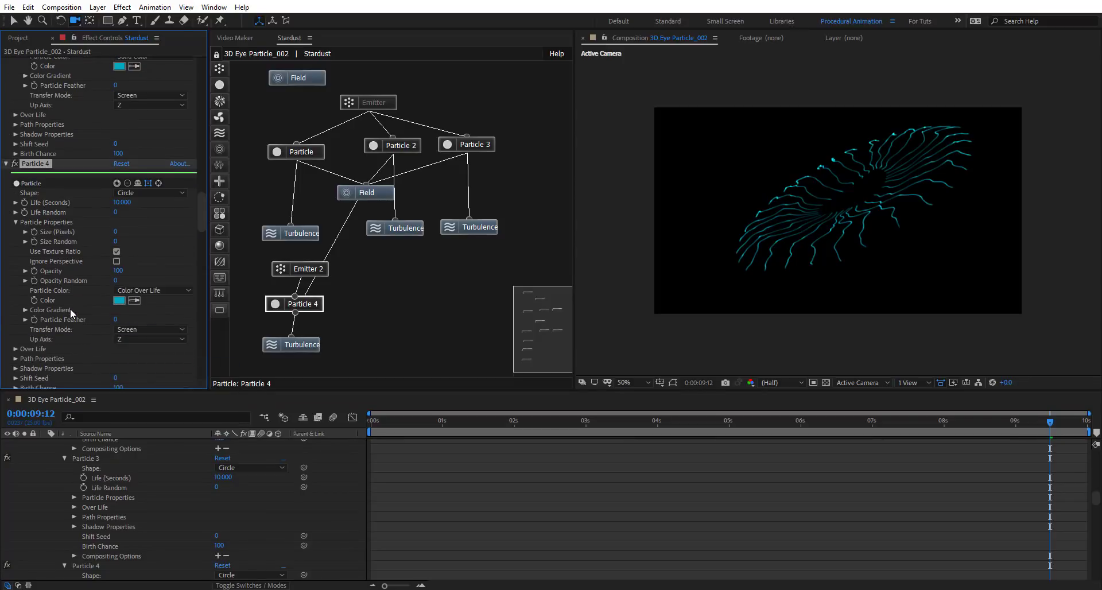
{"action": "left_click", "coordinate": [25, 285]}
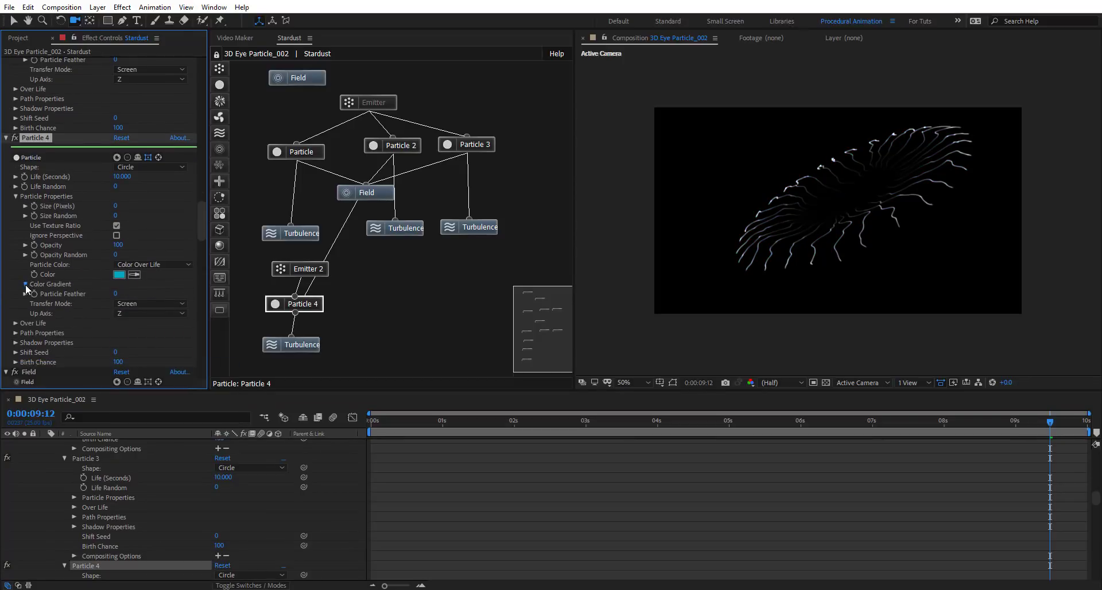
{"action": "left_click", "coordinate": [134, 361]}
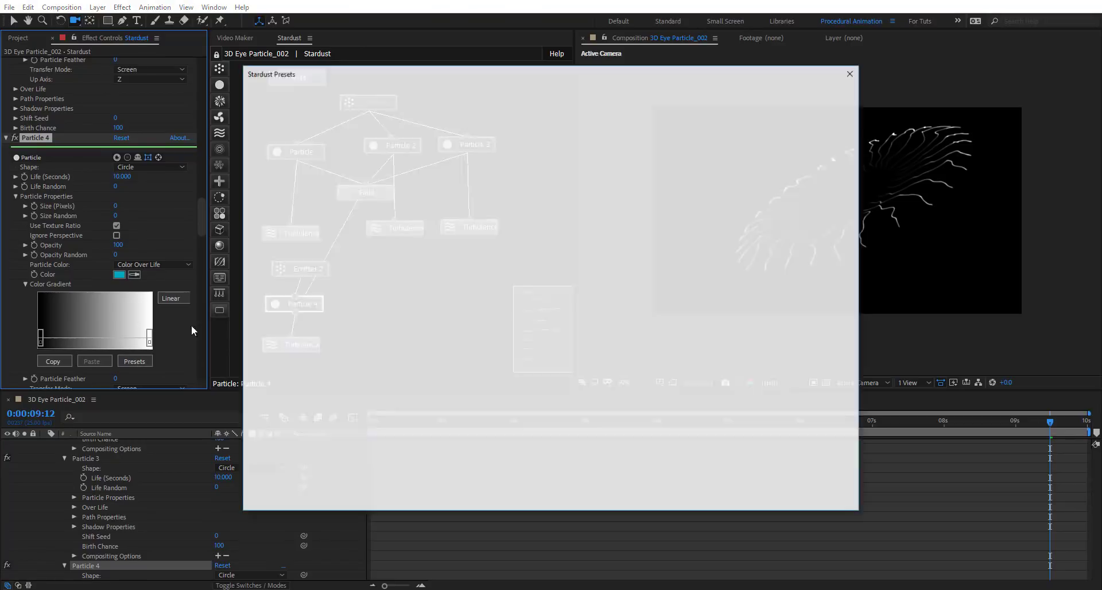
{"action": "left_click", "coordinate": [542, 212]}
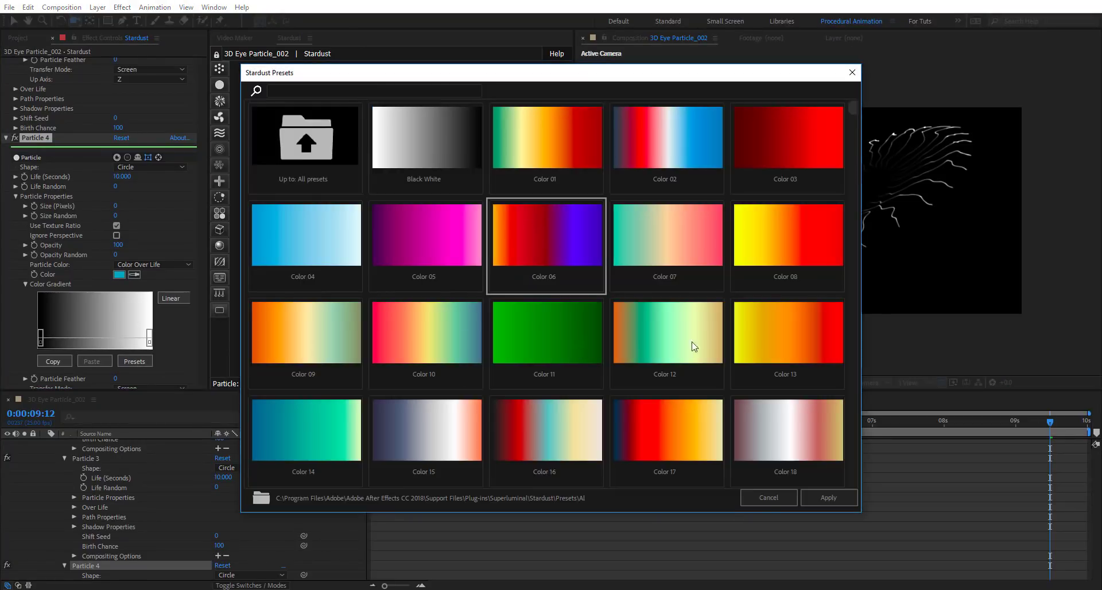
{"action": "left_click", "coordinate": [828, 499]}
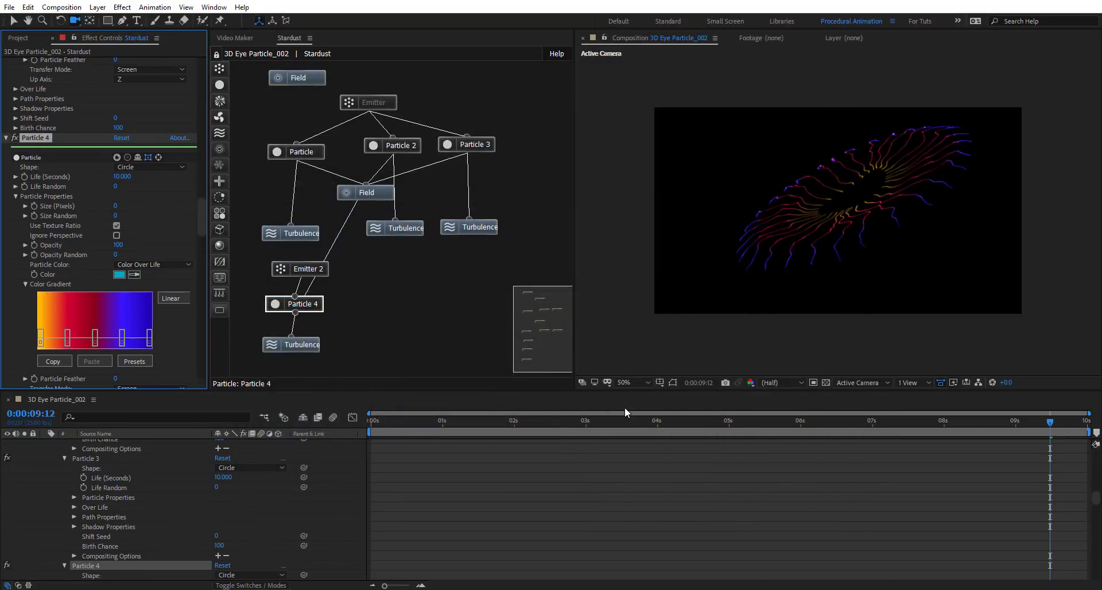
{"action": "left_click_drag", "start_coordinate": [391, 428], "coordinate": [1084, 429]}
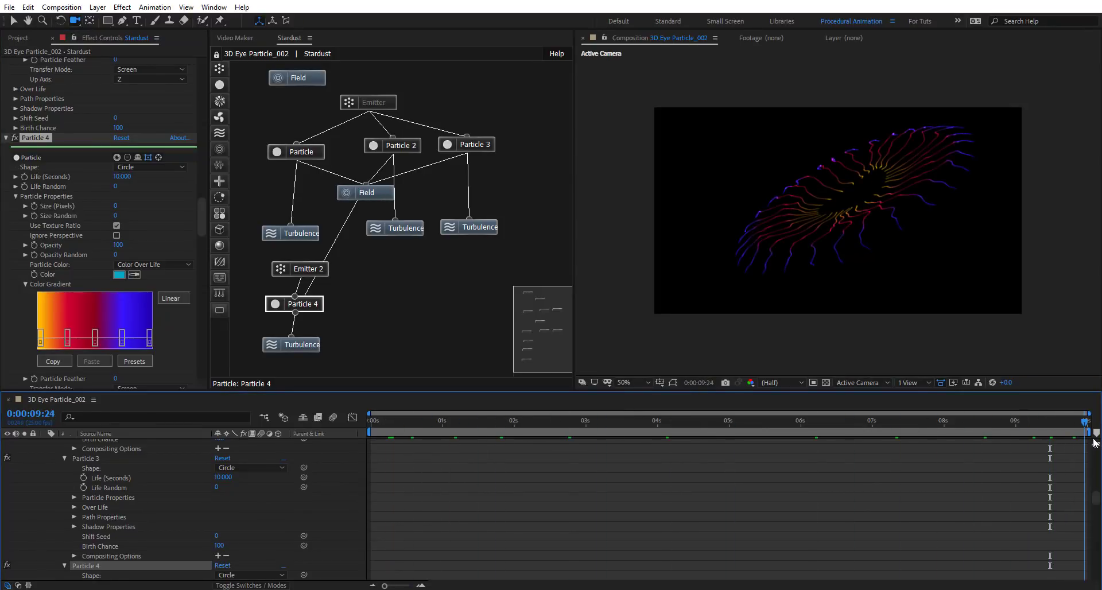
Rewire Particle 4 to the Field node and move Emitter 2 left
{"action": "left_click", "coordinate": [310, 265]}
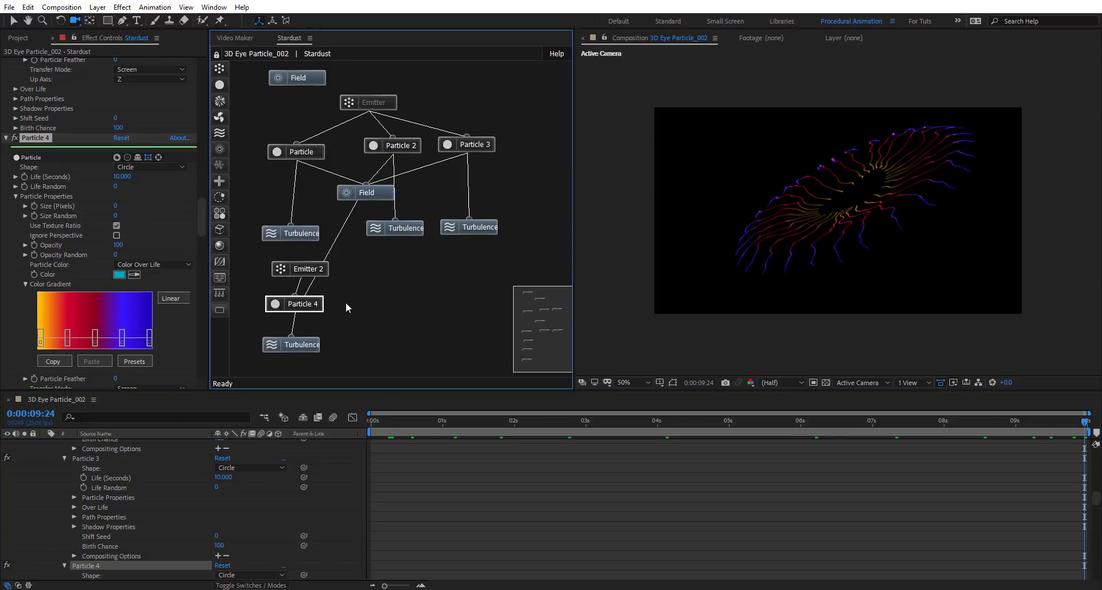
{"action": "left_click", "coordinate": [313, 281]}
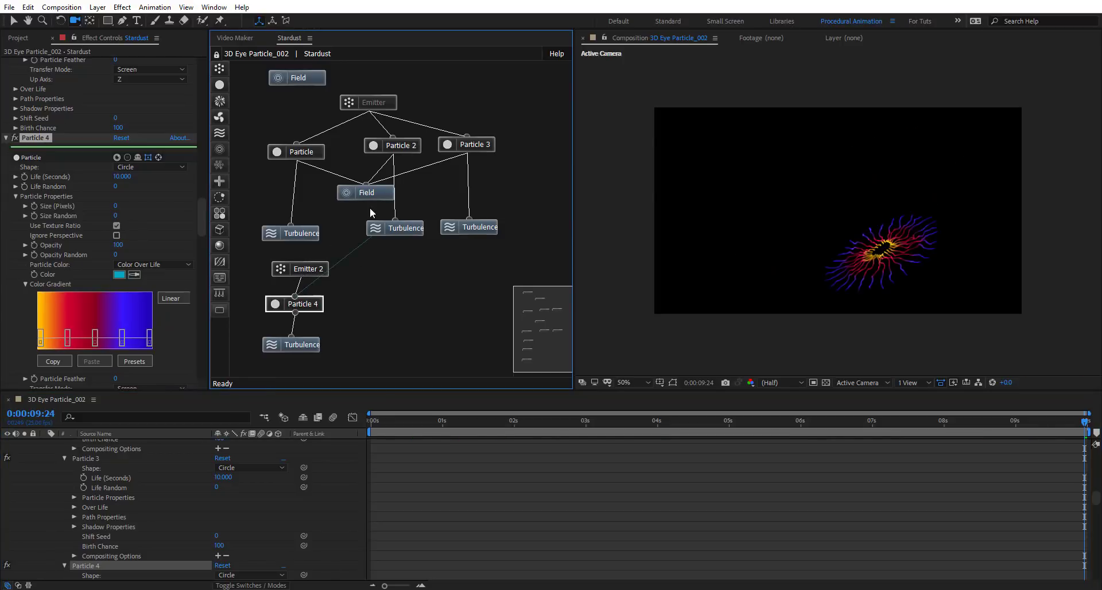
{"action": "left_click_drag", "start_coordinate": [372, 213], "coordinate": [372, 192]}
{"action": "left_click_drag", "start_coordinate": [303, 269], "coordinate": [280, 267]}
Duplicate Particle 4 and its Turbulence as Particle 5 and Turbulence 5, connected to the Field
{"action": "left_click_drag", "start_coordinate": [333, 295], "coordinate": [286, 363]}
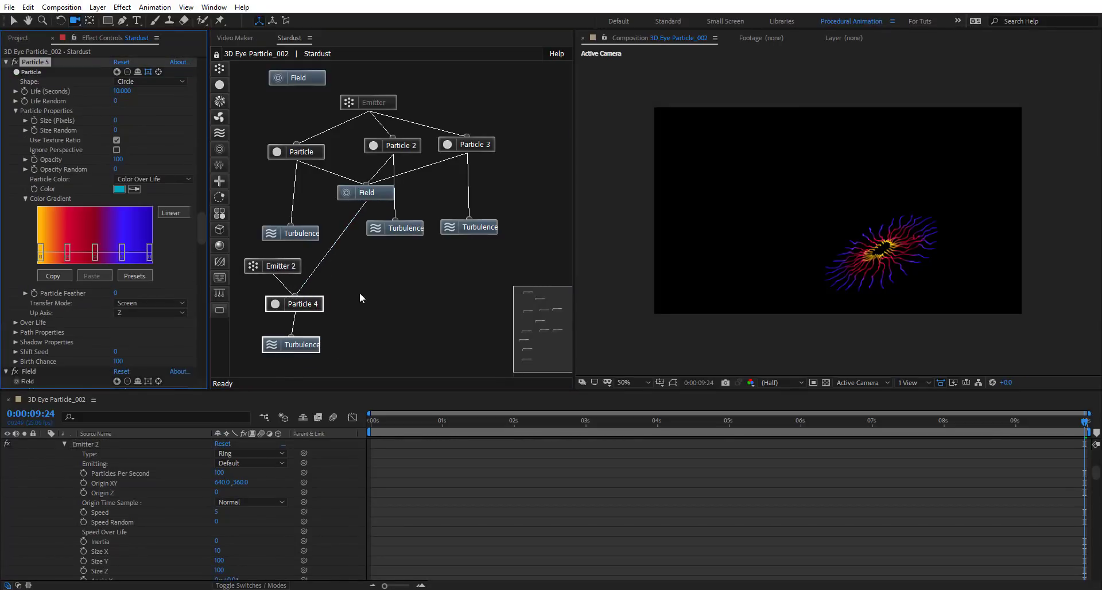
{"action": "key", "text": "ctrl+d"}
{"action": "left_click_drag", "start_coordinate": [381, 288], "coordinate": [348, 357]}
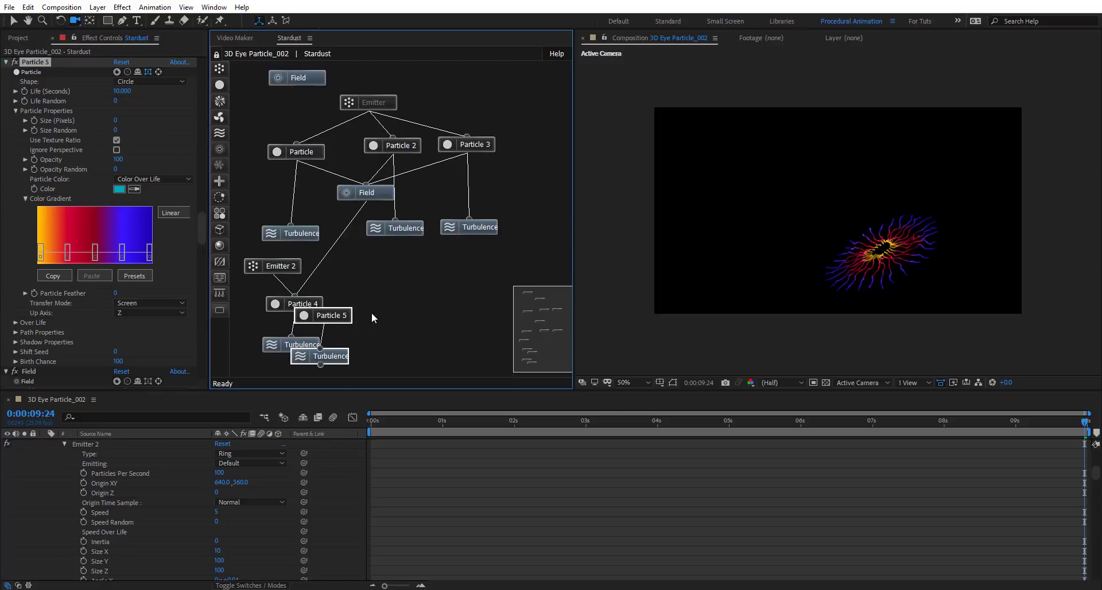
{"action": "left_click_drag", "start_coordinate": [324, 310], "coordinate": [274, 274]}
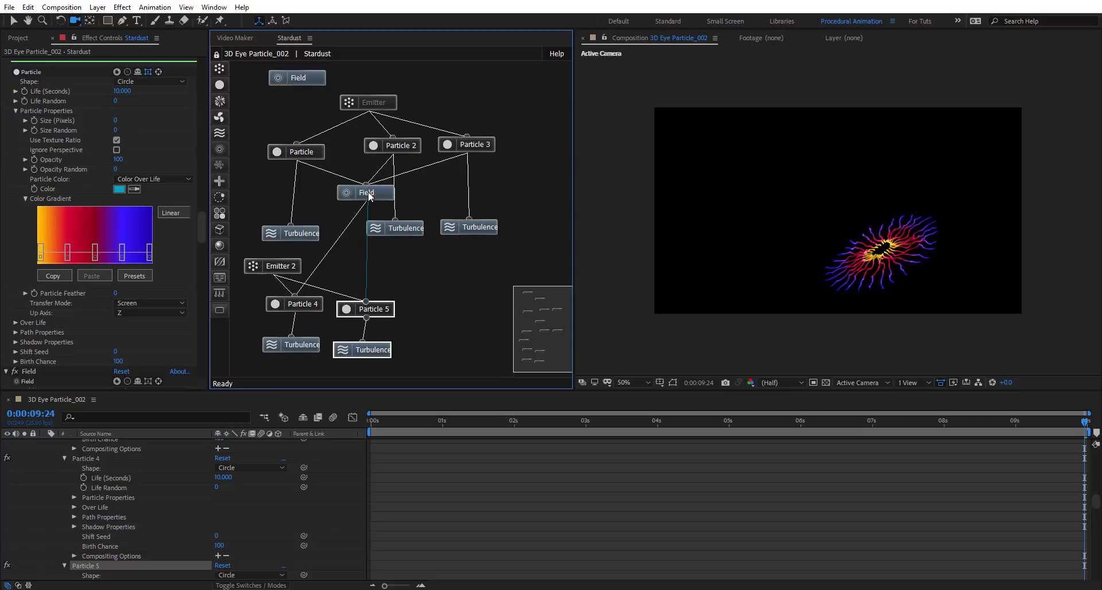
{"action": "left_click_drag", "start_coordinate": [369, 197], "coordinate": [368, 198]}
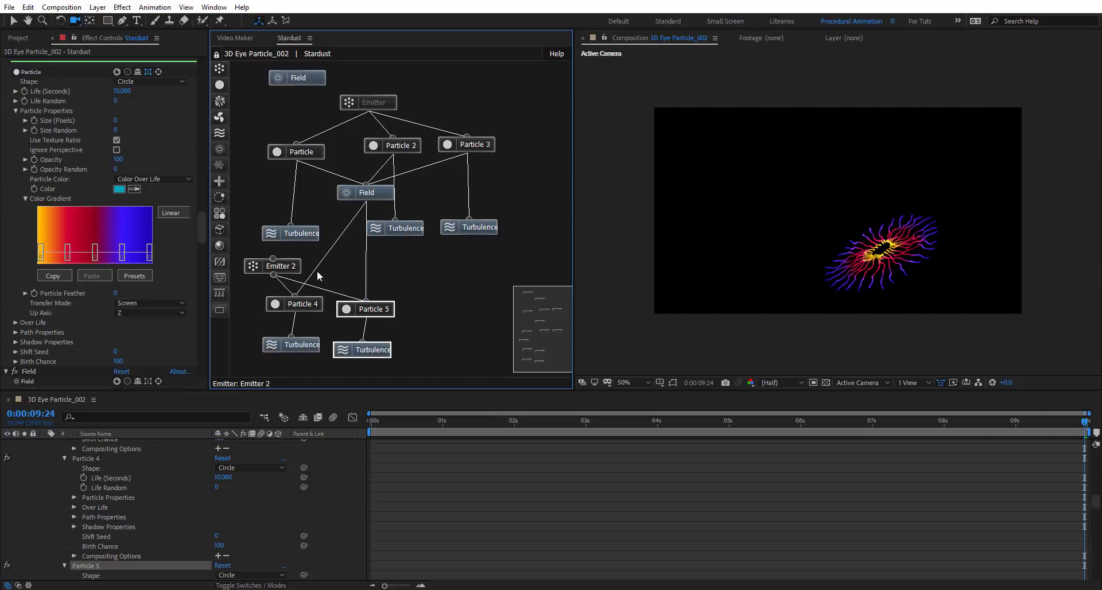
{"action": "left_click", "coordinate": [345, 237]}
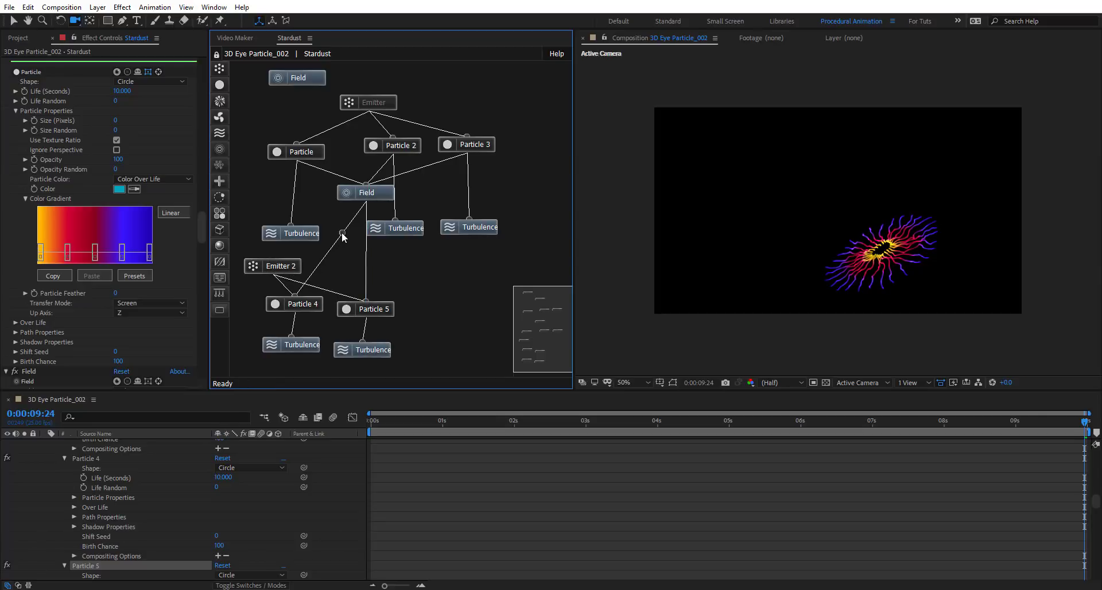
{"action": "key", "text": "Delete"}
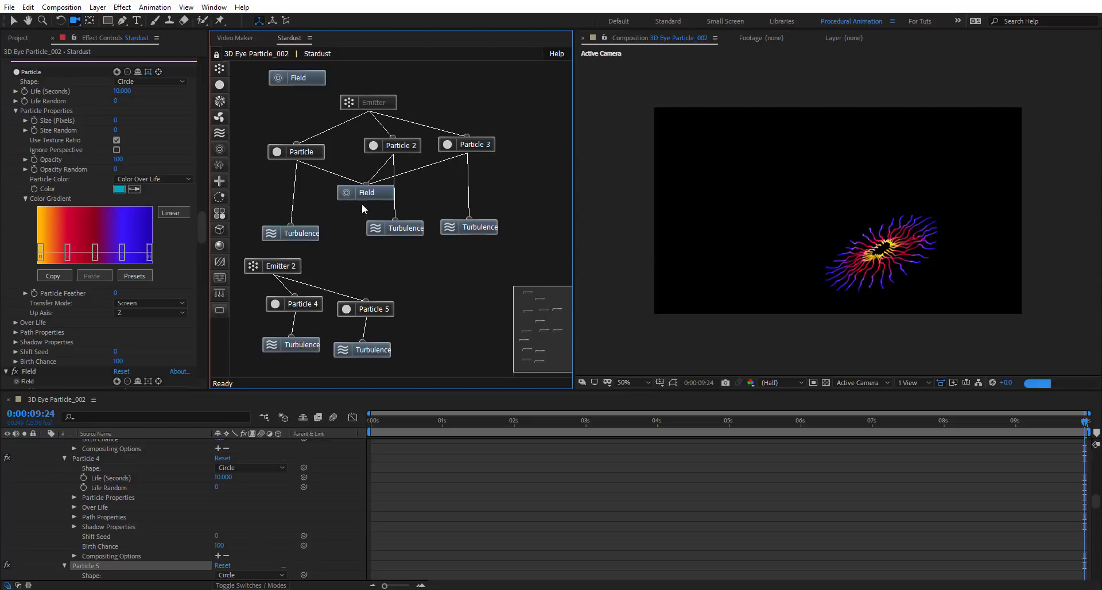
{"action": "left_click_drag", "start_coordinate": [366, 201], "coordinate": [308, 299]}
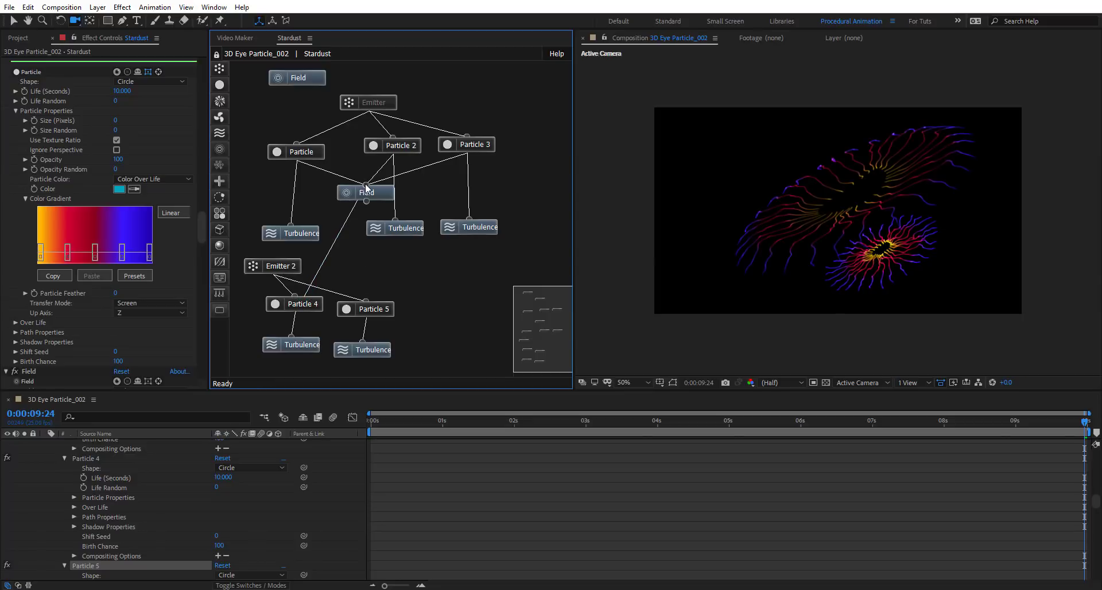
{"action": "left_click_drag", "start_coordinate": [370, 308], "coordinate": [371, 309]}
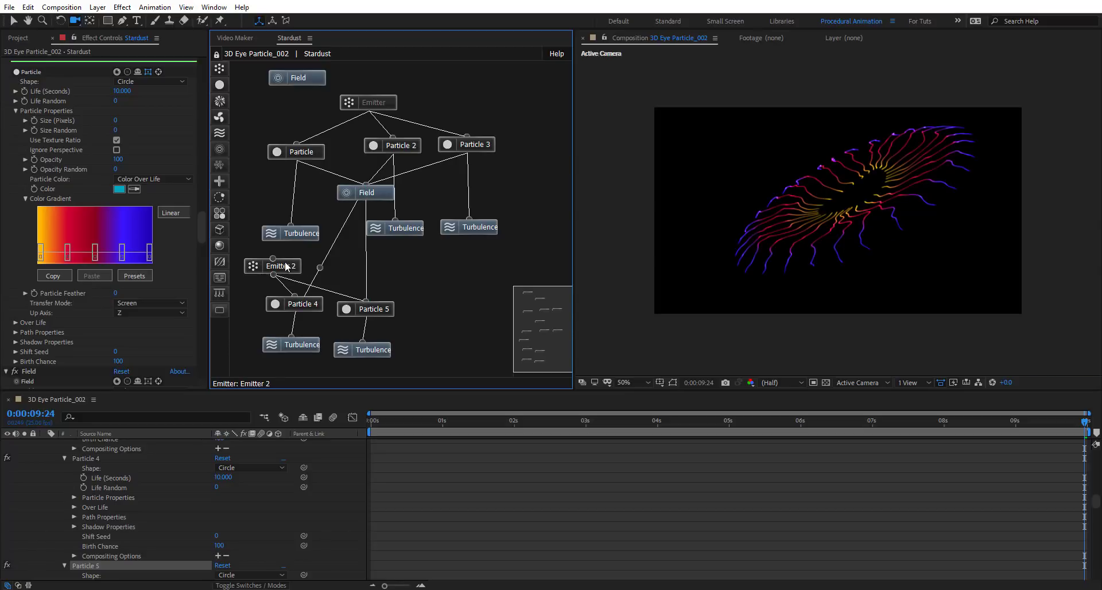
Raise Turbulence 5's Turbulence Randomize to 100
{"action": "left_click", "coordinate": [374, 311]}
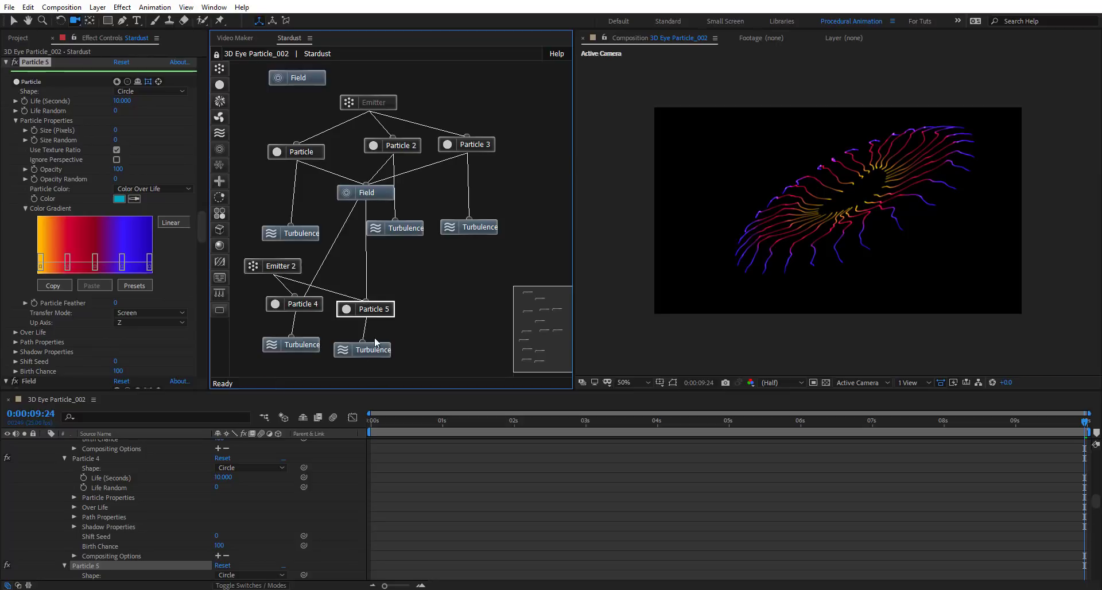
{"action": "left_click", "coordinate": [383, 351]}
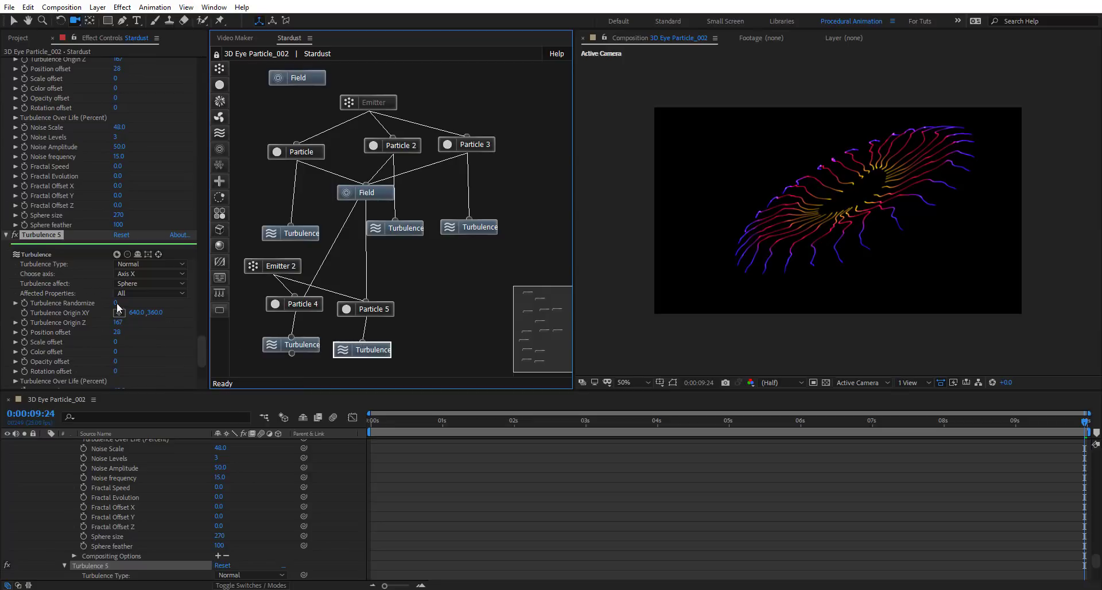
{"action": "scroll", "coordinate": [119, 312], "scroll_direction": "down", "scroll_amount": 1}
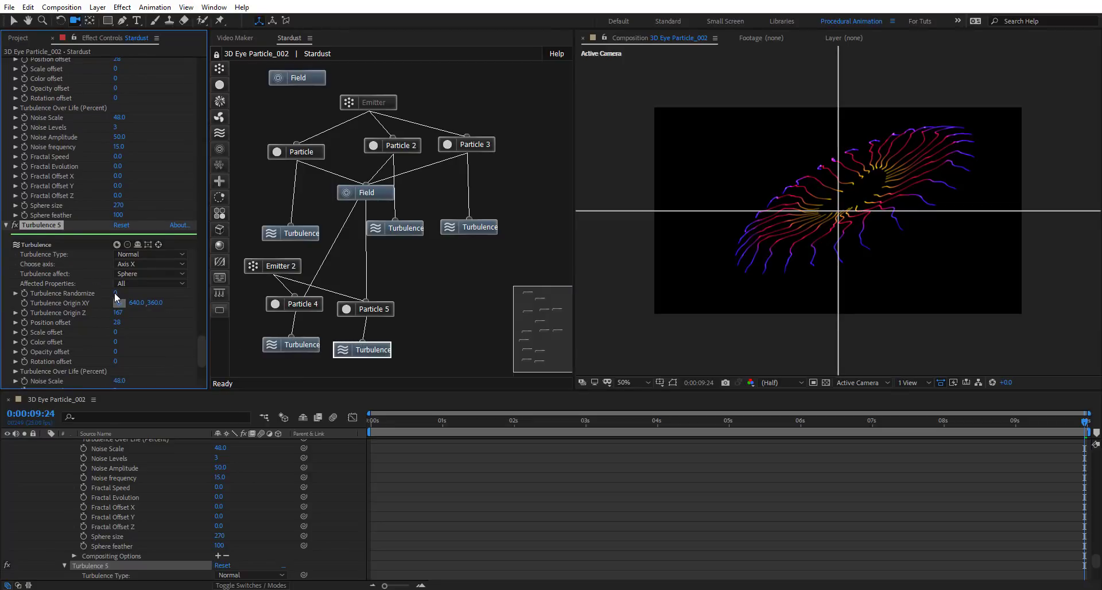
{"action": "left_click_drag", "start_coordinate": [129, 293], "coordinate": [289, 291]}
{"action": "scroll", "coordinate": [901, 212], "scroll_direction": "up", "scroll_amount": 2}
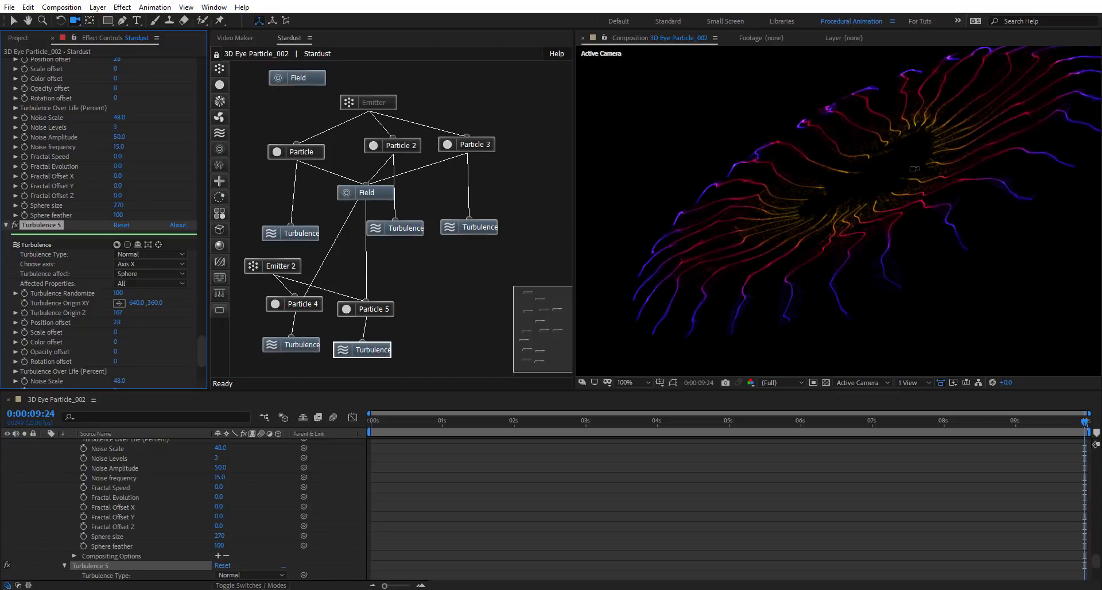
Set Emitter 2's Particles Per Second to 310
{"action": "left_click", "coordinate": [278, 266]}
{"action": "left_click_drag", "start_coordinate": [118, 111], "coordinate": [135, 110]}
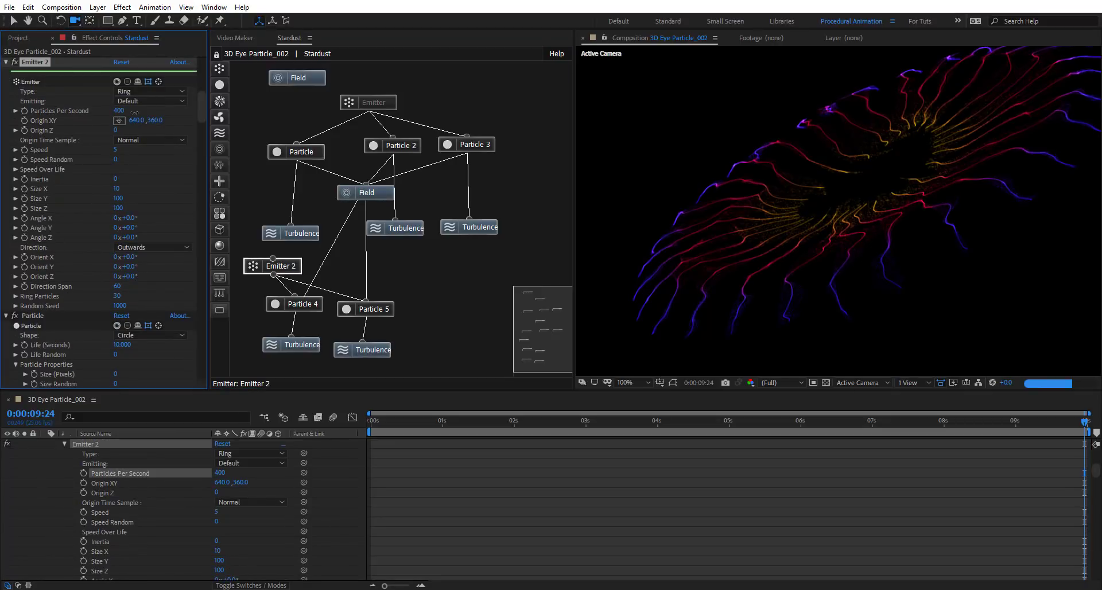
{"action": "left_click_drag", "start_coordinate": [134, 113], "coordinate": [128, 110]}
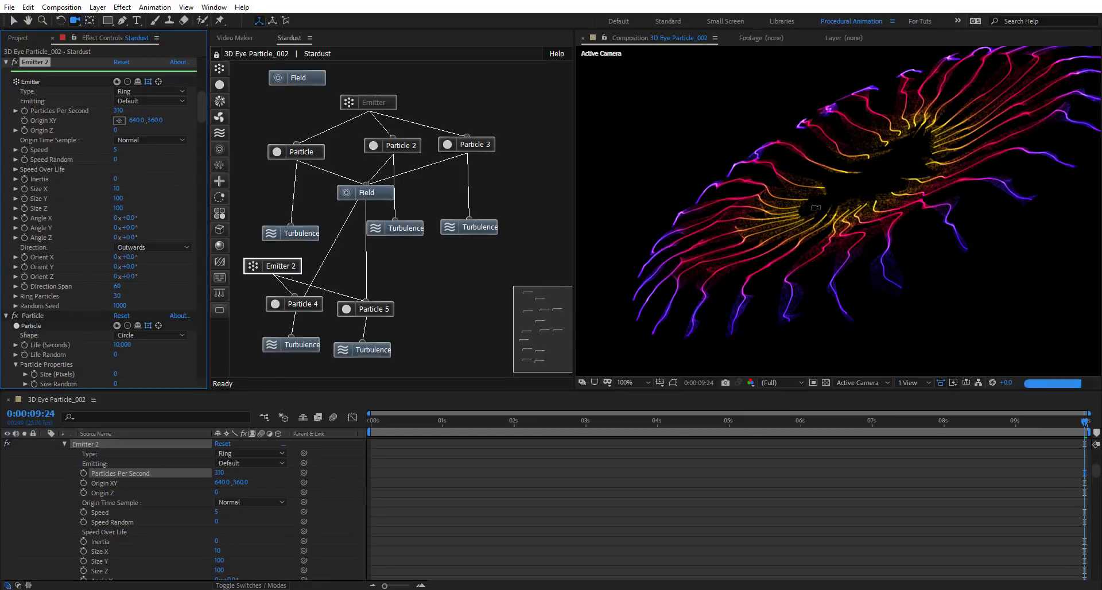
{"action": "scroll", "coordinate": [817, 208], "scroll_direction": "down", "scroll_amount": 1}
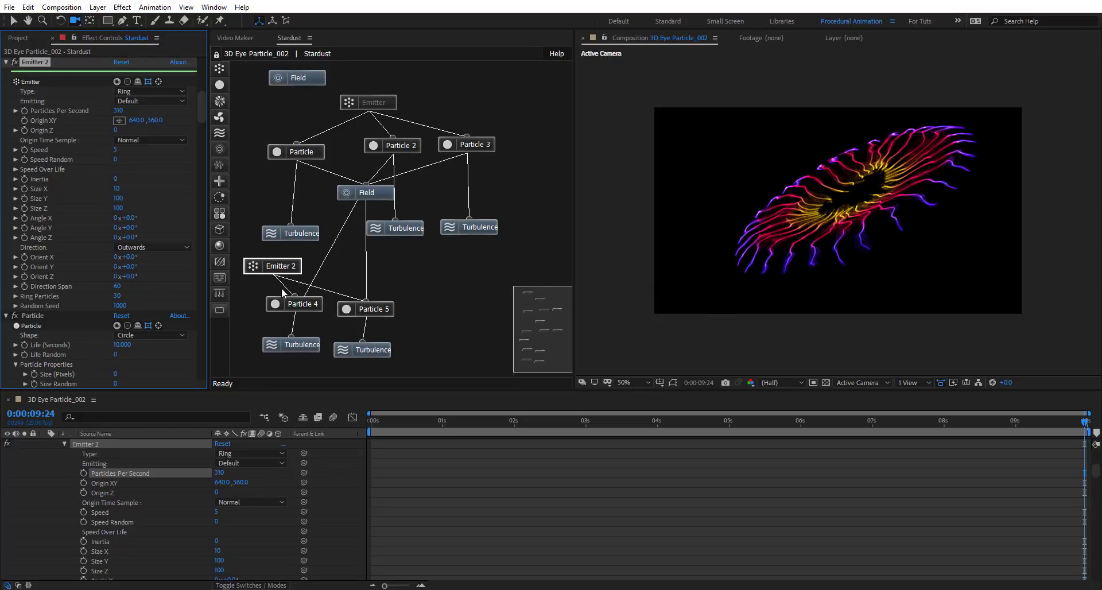
Set Particle 5's Transfer Mode to Add and reselect the original Emitter
{"action": "left_click", "coordinate": [378, 311]}
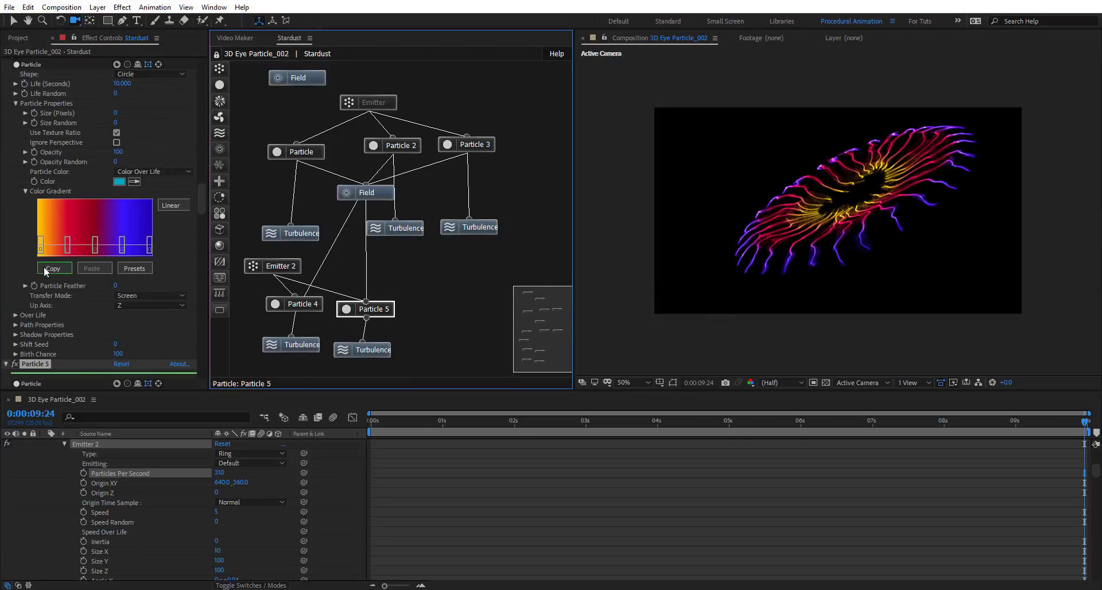
{"action": "scroll", "coordinate": [80, 301], "scroll_direction": "down", "scroll_amount": 5}
{"action": "scroll", "coordinate": [43, 291], "scroll_direction": "down", "scroll_amount": 3}
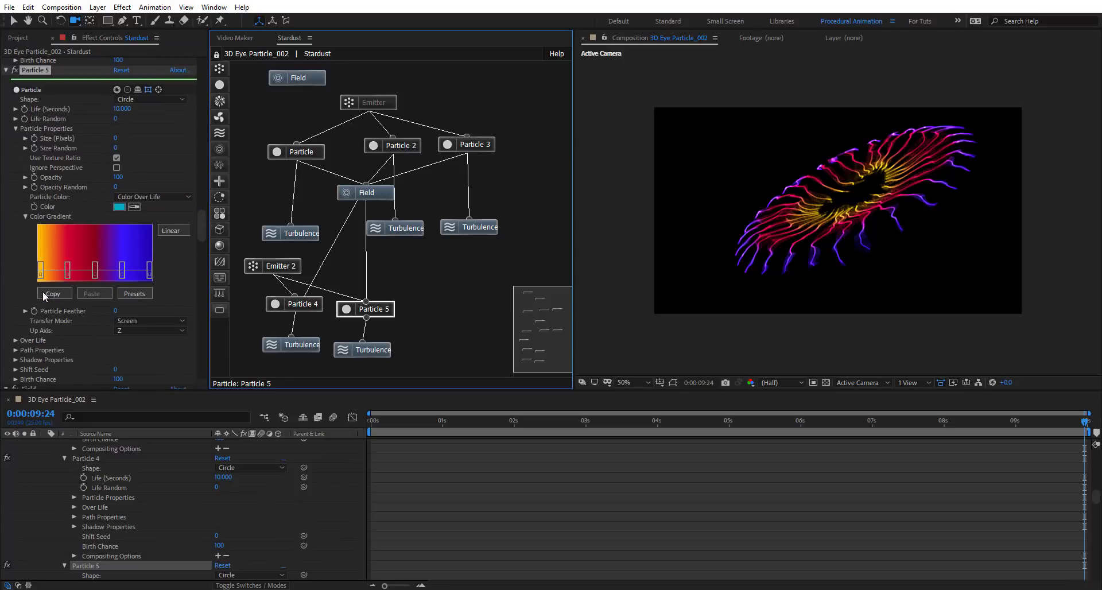
{"action": "left_click", "coordinate": [146, 321]}
{"action": "left_click", "coordinate": [142, 346]}
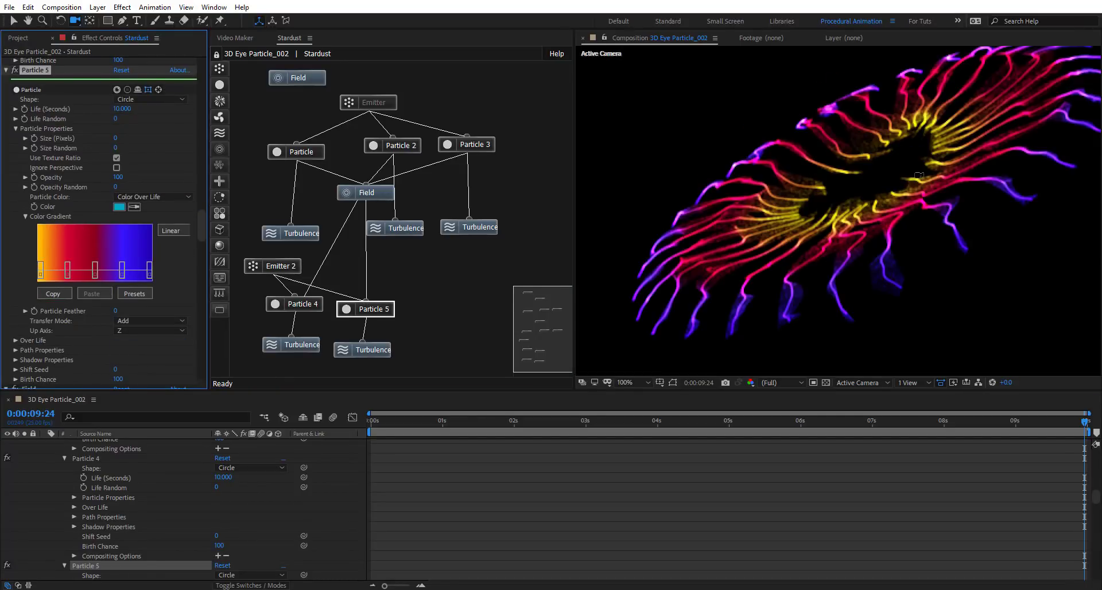
{"action": "left_click", "coordinate": [392, 104]}
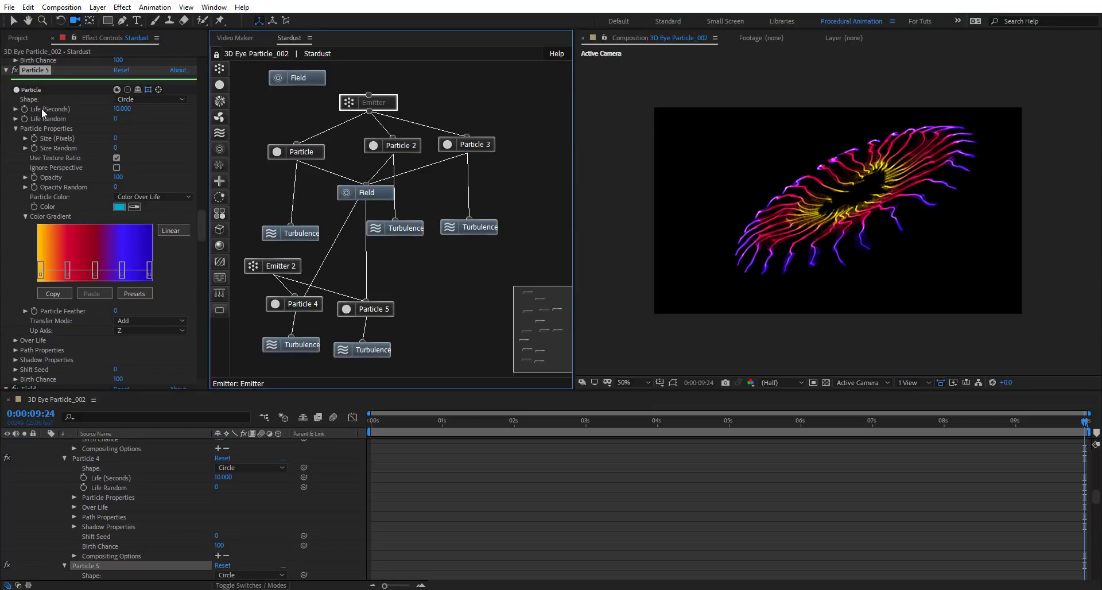
{"action": "left_click", "coordinate": [6, 63]}
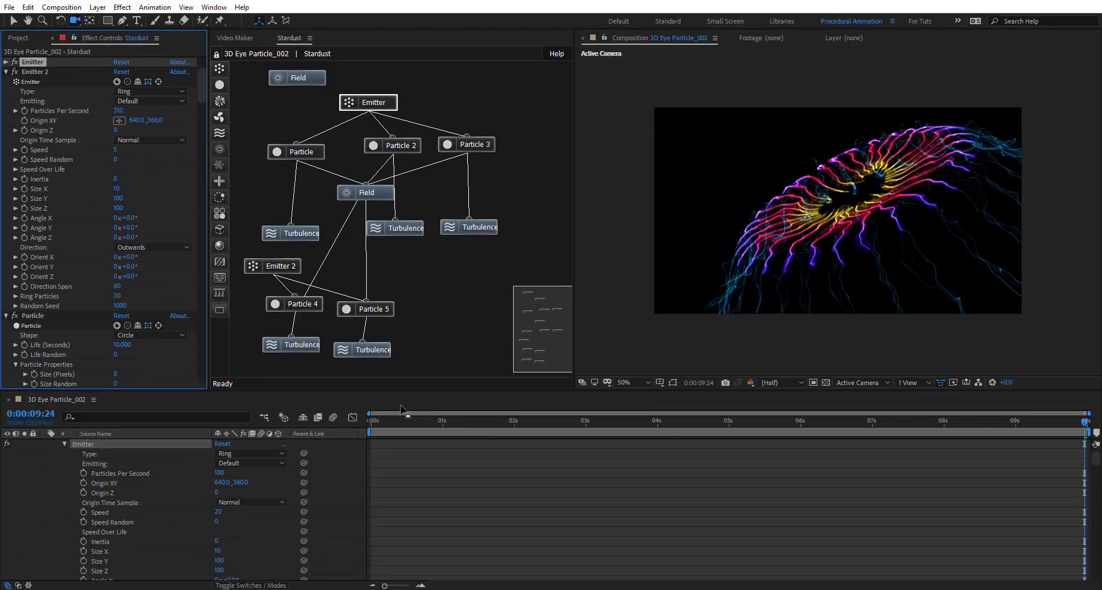
Preview to frame 0:00:03:22, then select Emitter 2, Particle 4 and Turbulence 4 and press Ctrl+D
{"action": "key", "text": "space"}
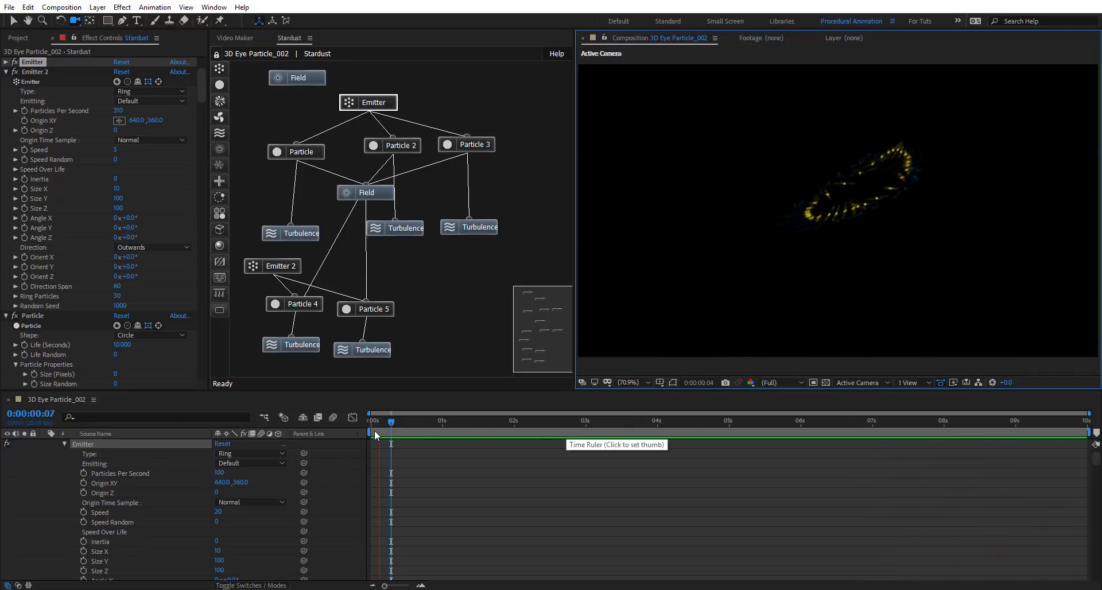
{"action": "left_click_drag", "start_coordinate": [394, 420], "coordinate": [649, 435]}
{"action": "left_click", "coordinate": [274, 275]}
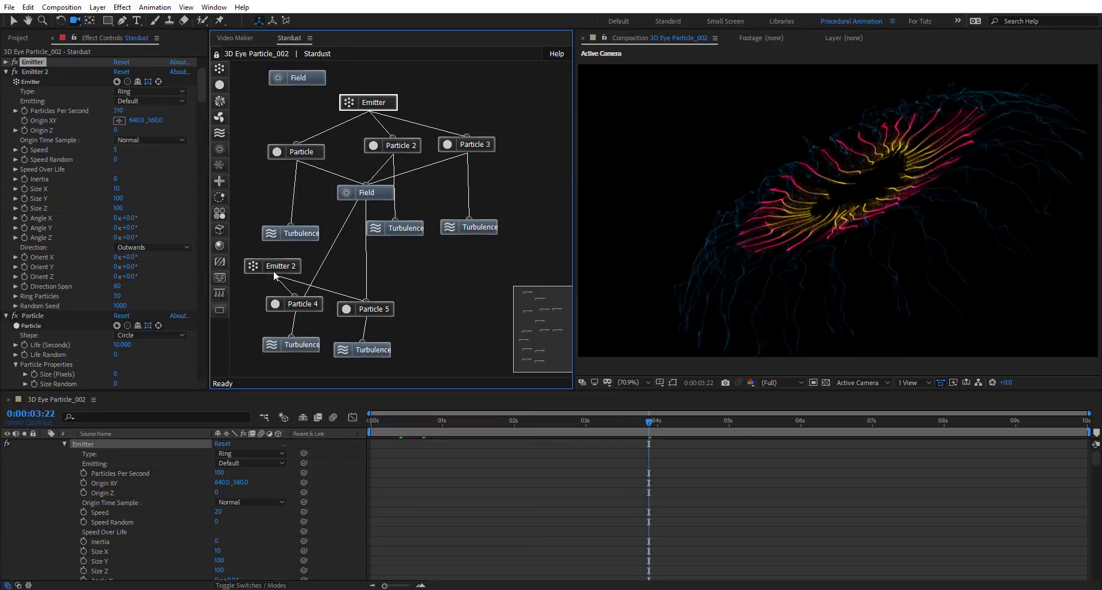
{"action": "left_click_drag", "start_coordinate": [274, 275], "coordinate": [308, 356]}
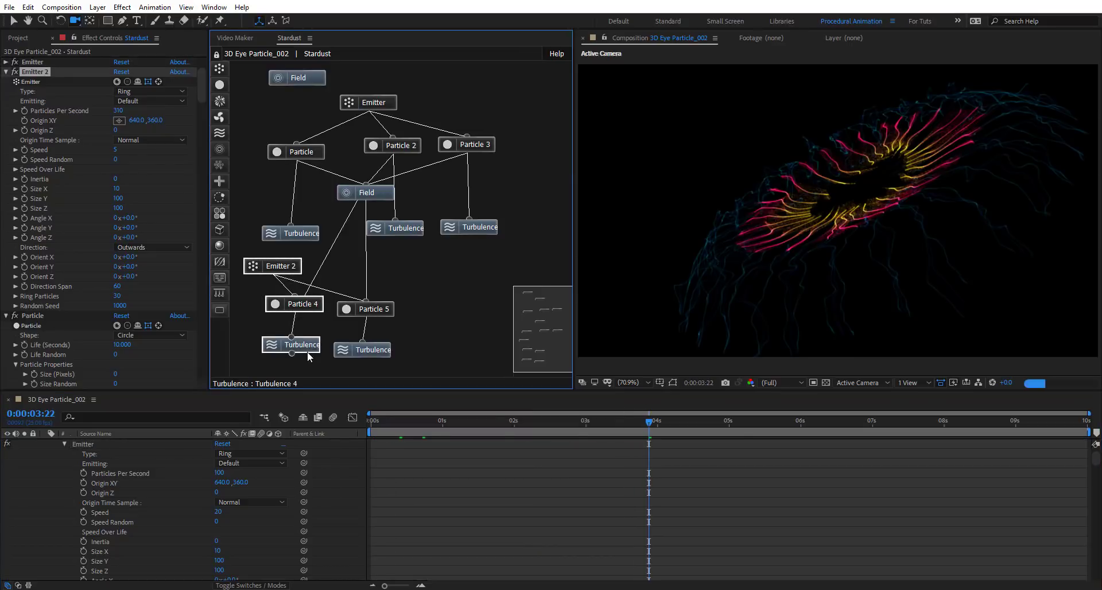
{"action": "key", "text": "ctrl+d"}
Move Emitter 3, Particle 6 and the new Turbulence to the right and wire the Field into them
{"action": "left_click", "coordinate": [314, 281]}
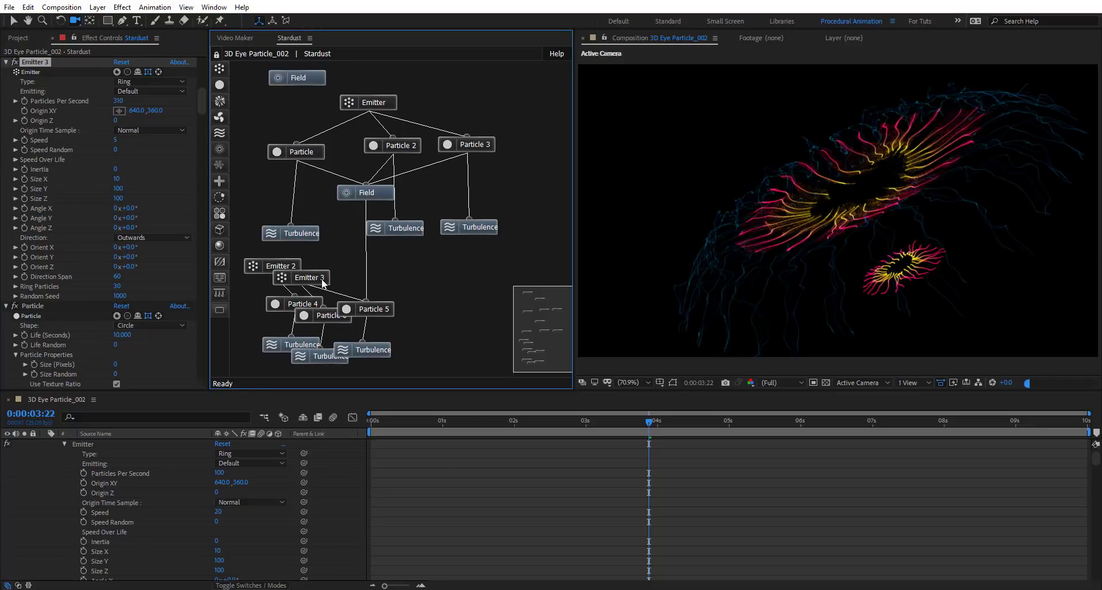
{"action": "left_click_drag", "start_coordinate": [313, 281], "coordinate": [453, 280]}
{"action": "left_click_drag", "start_coordinate": [321, 315], "coordinate": [474, 310]}
{"action": "left_click_drag", "start_coordinate": [323, 363], "coordinate": [472, 352]}
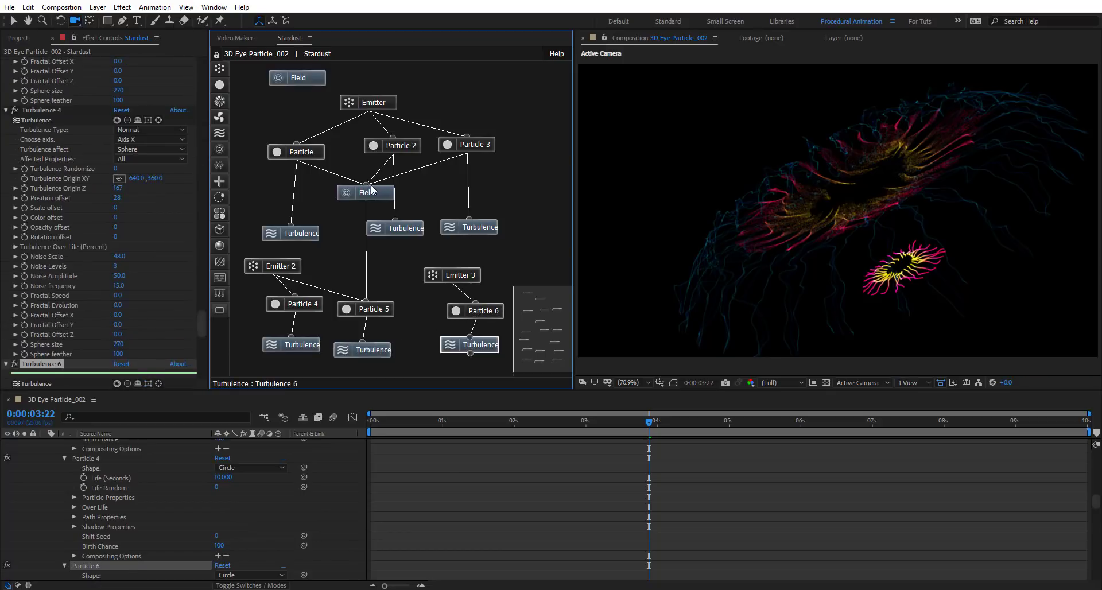
{"action": "left_click_drag", "start_coordinate": [366, 201], "coordinate": [301, 305]}
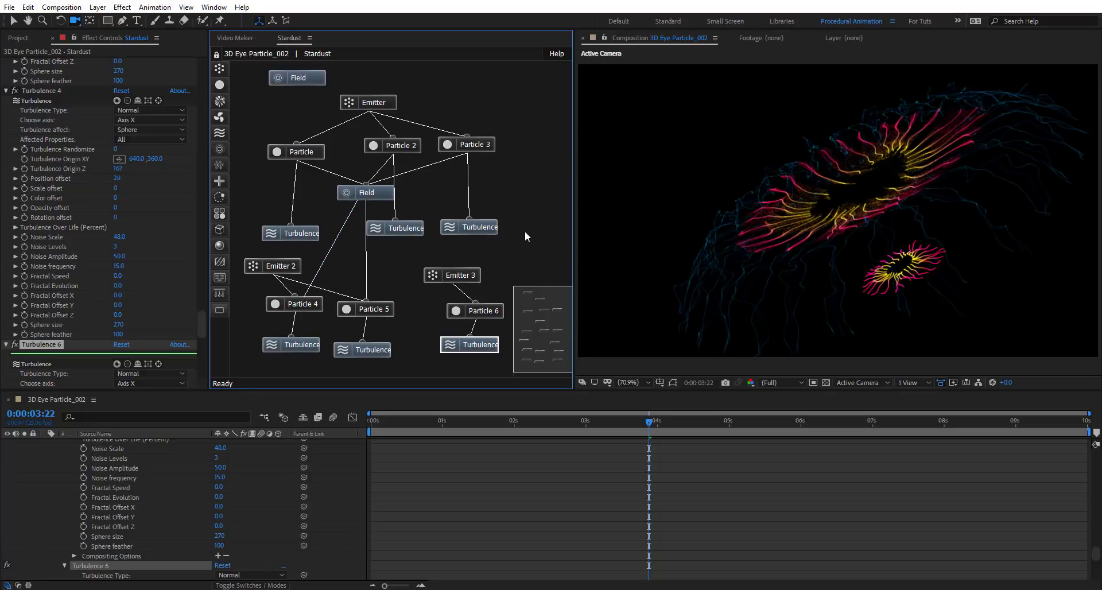
Shift the upper Turbulence nodes up-right, lower the Field node, and reposition Emitter 3 above Particle 6
{"action": "left_click_drag", "start_coordinate": [520, 244], "coordinate": [396, 221]}
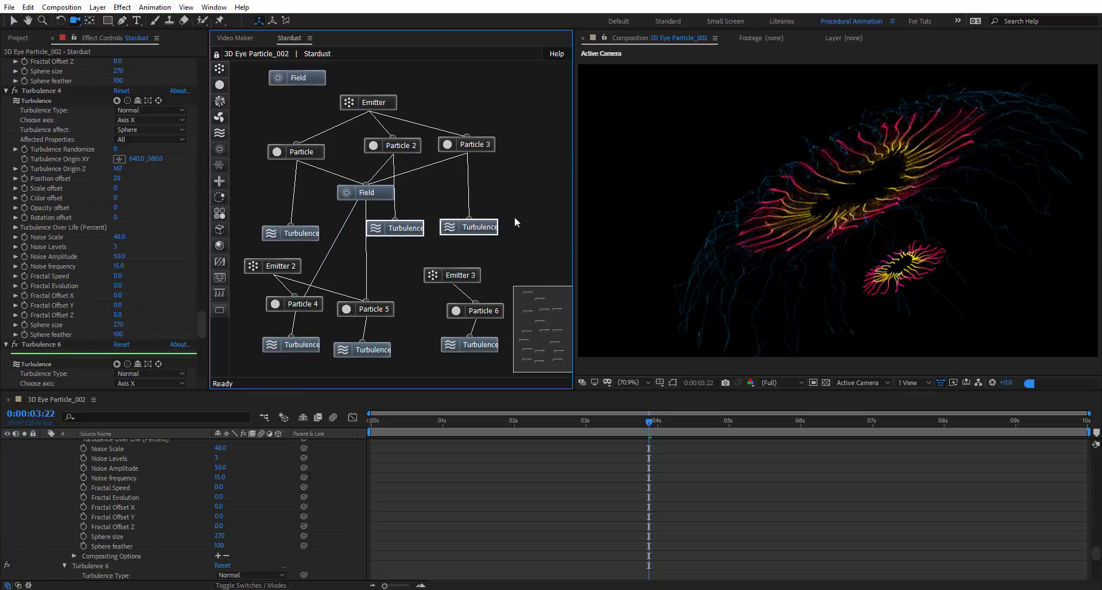
{"action": "left_click_drag", "start_coordinate": [484, 224], "coordinate": [544, 180]}
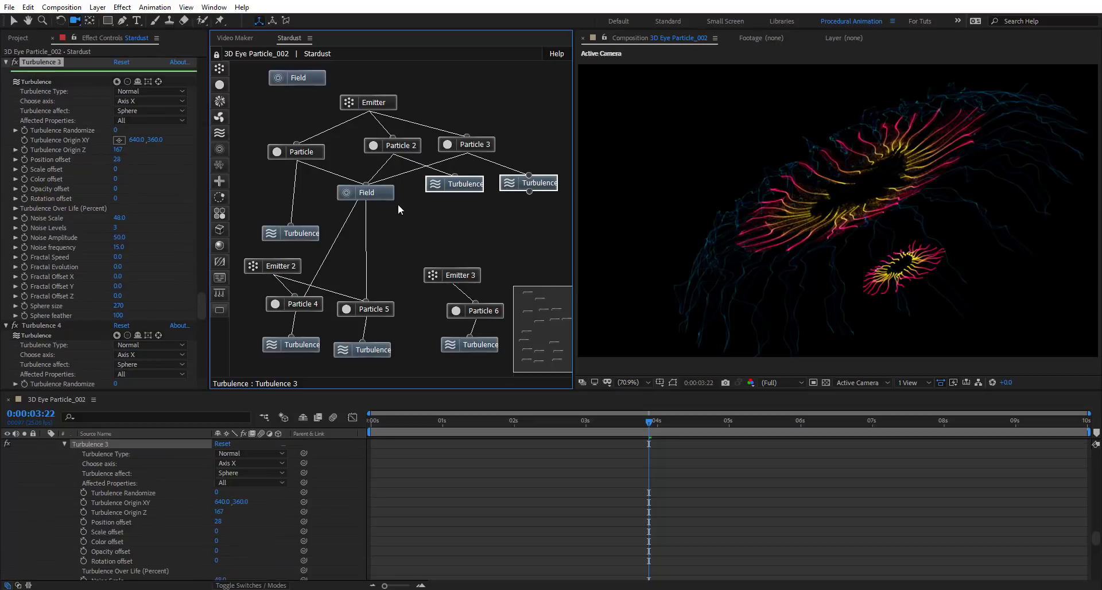
{"action": "left_click_drag", "start_coordinate": [394, 194], "coordinate": [422, 222]}
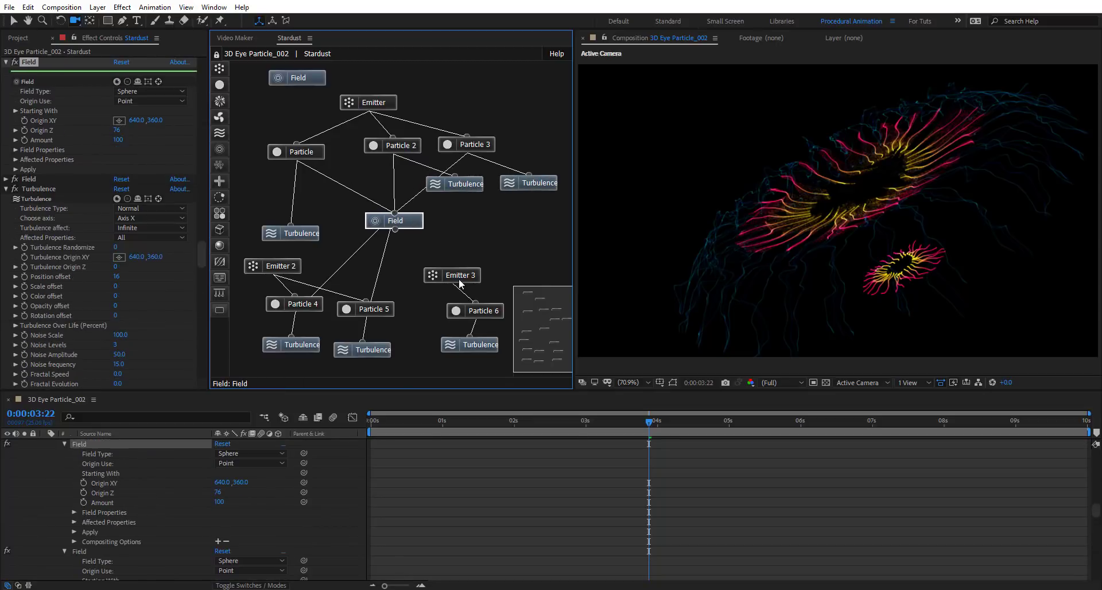
{"action": "left_click_drag", "start_coordinate": [459, 282], "coordinate": [500, 264]}
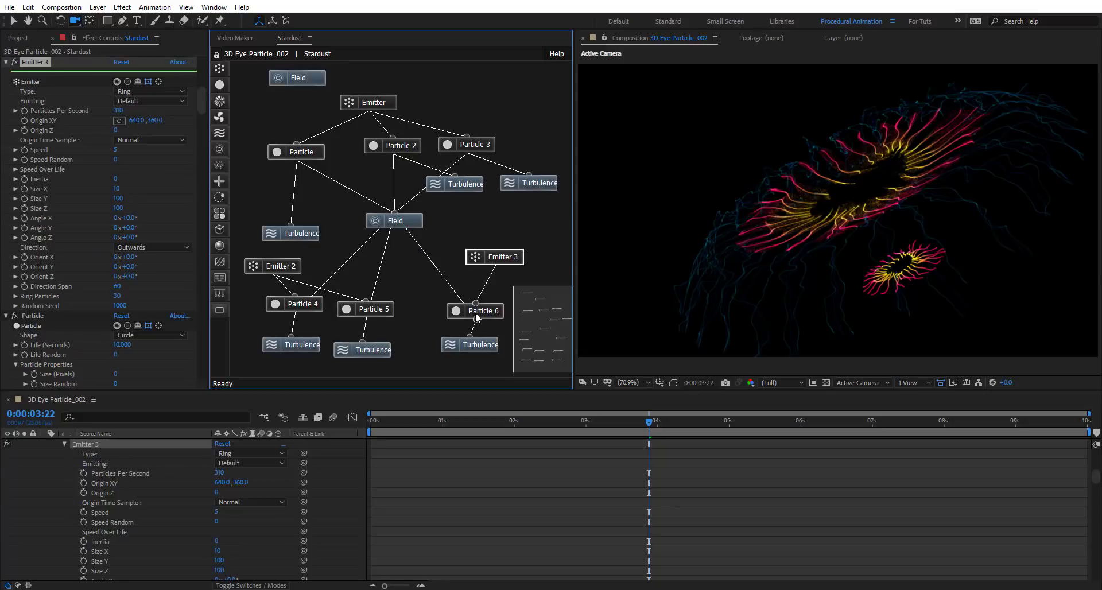
{"action": "left_click_drag", "start_coordinate": [508, 262], "coordinate": [488, 259]}
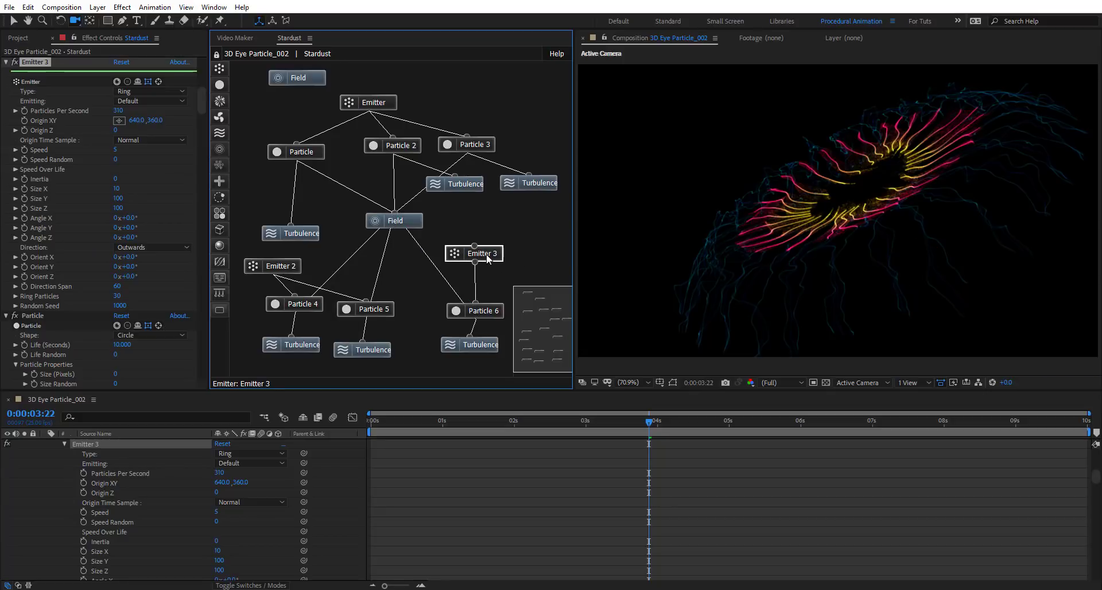
Switch off the fx of Emitter 2 and the original Emitter
{"action": "left_click", "coordinate": [273, 264]}
{"action": "left_click", "coordinate": [15, 68]}
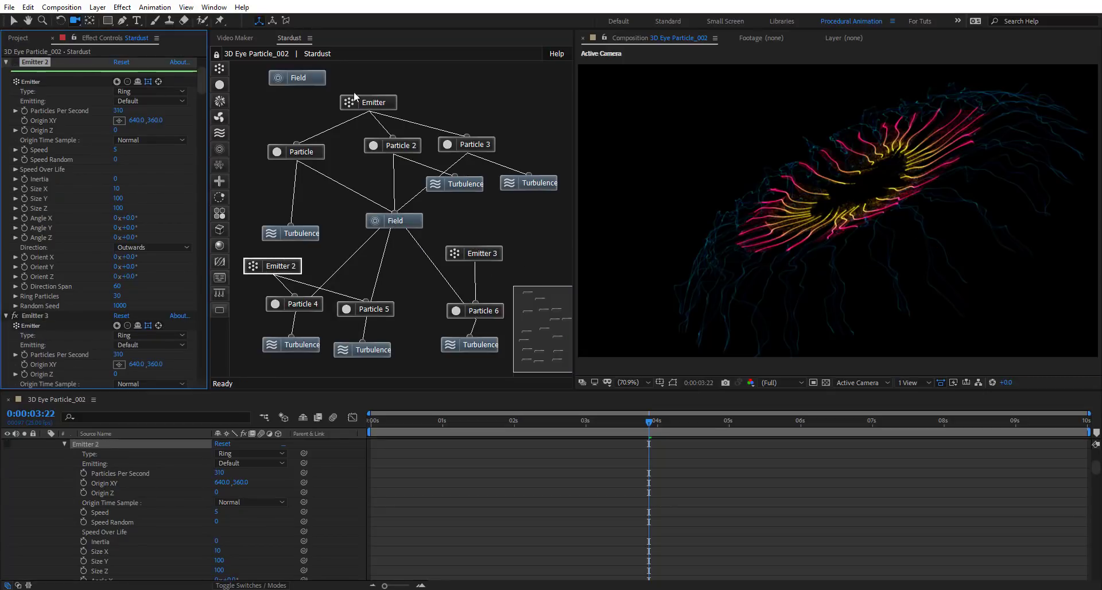
{"action": "left_click", "coordinate": [357, 100]}
{"action": "left_click", "coordinate": [14, 61]}
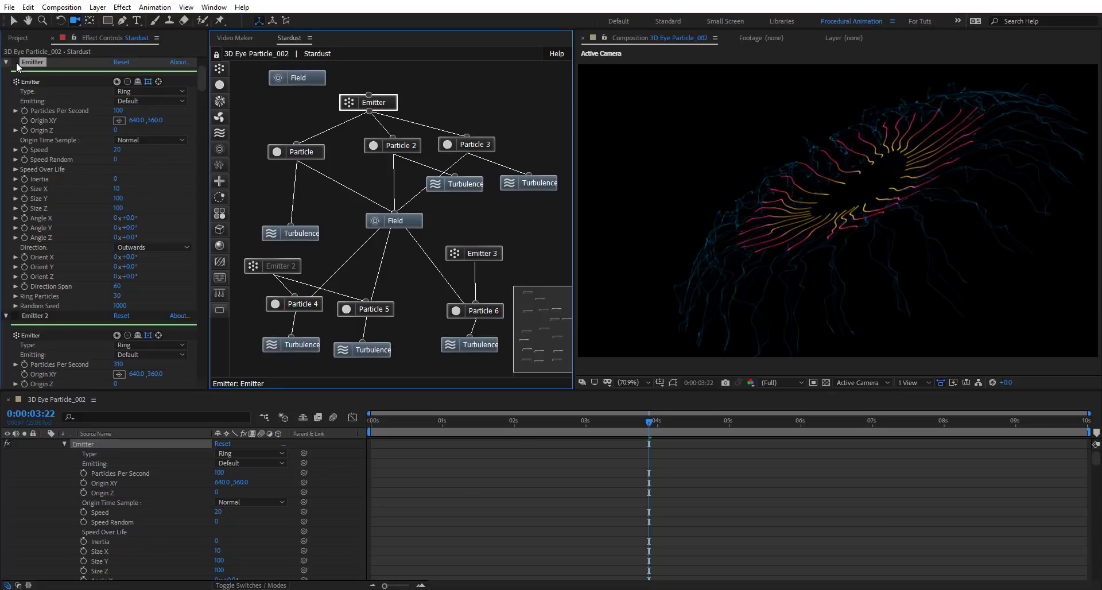
Check Emitter 3's tendrils on the timeline and review the Emitter 3 and Particle 6 settings
{"action": "left_click", "coordinate": [493, 255]}
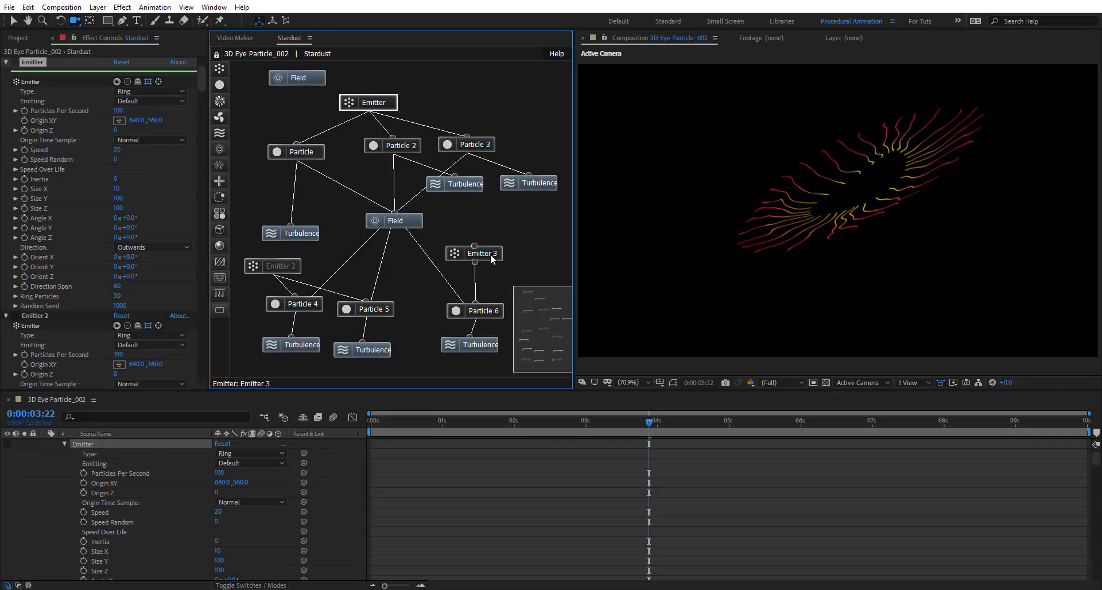
{"action": "left_click_drag", "start_coordinate": [649, 427], "coordinate": [594, 450]}
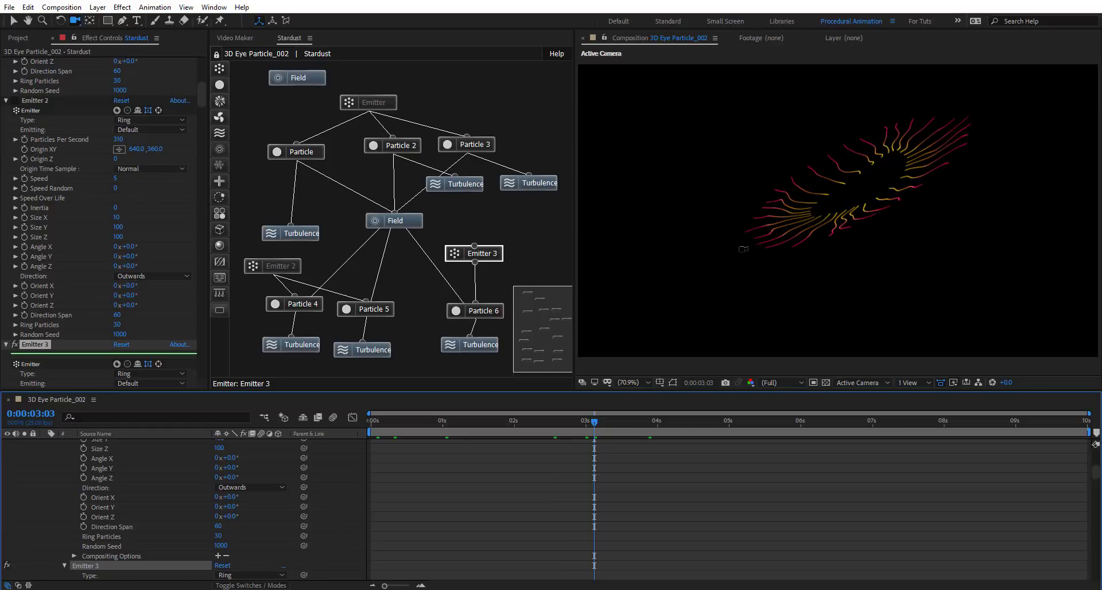
{"action": "scroll", "coordinate": [40, 451], "scroll_direction": "up", "scroll_amount": 15}
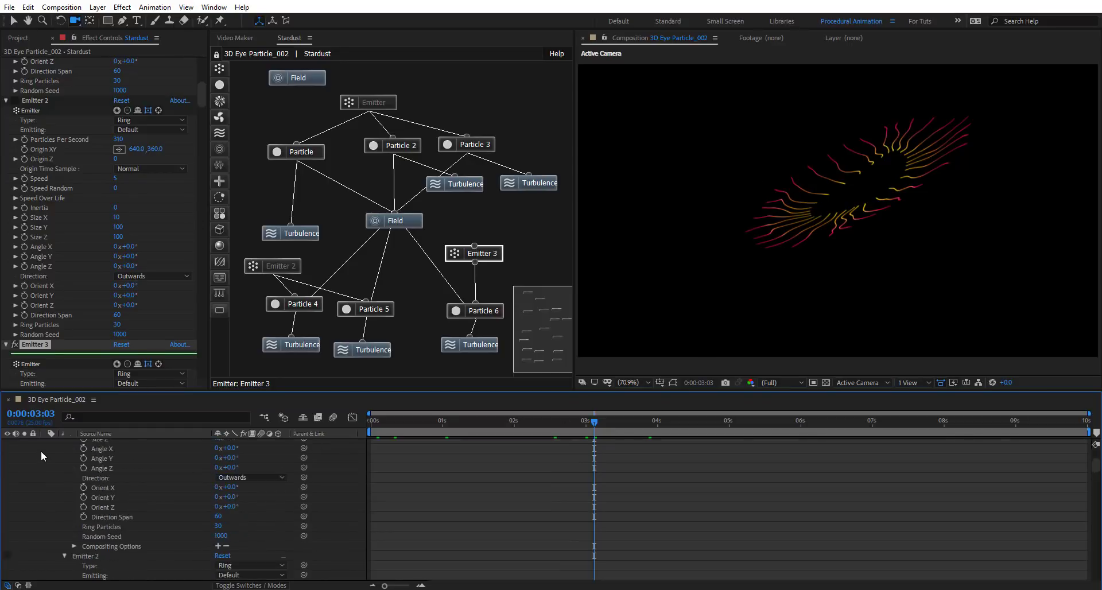
{"action": "left_click", "coordinate": [40, 451]}
{"action": "left_click", "coordinate": [44, 454]}
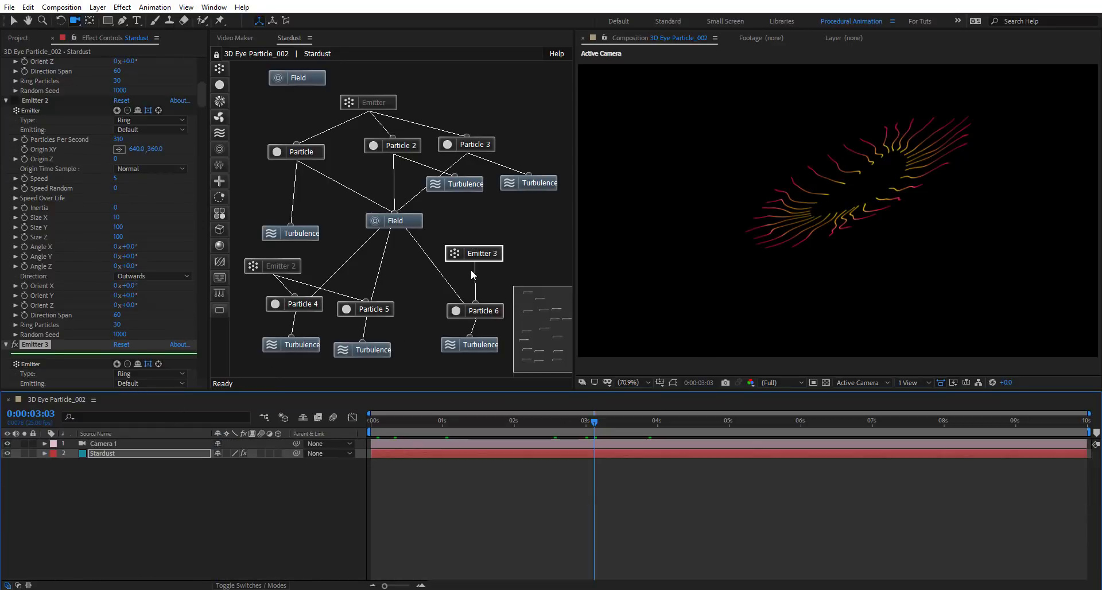
{"action": "left_click", "coordinate": [488, 256]}
{"action": "left_click", "coordinate": [488, 315]}
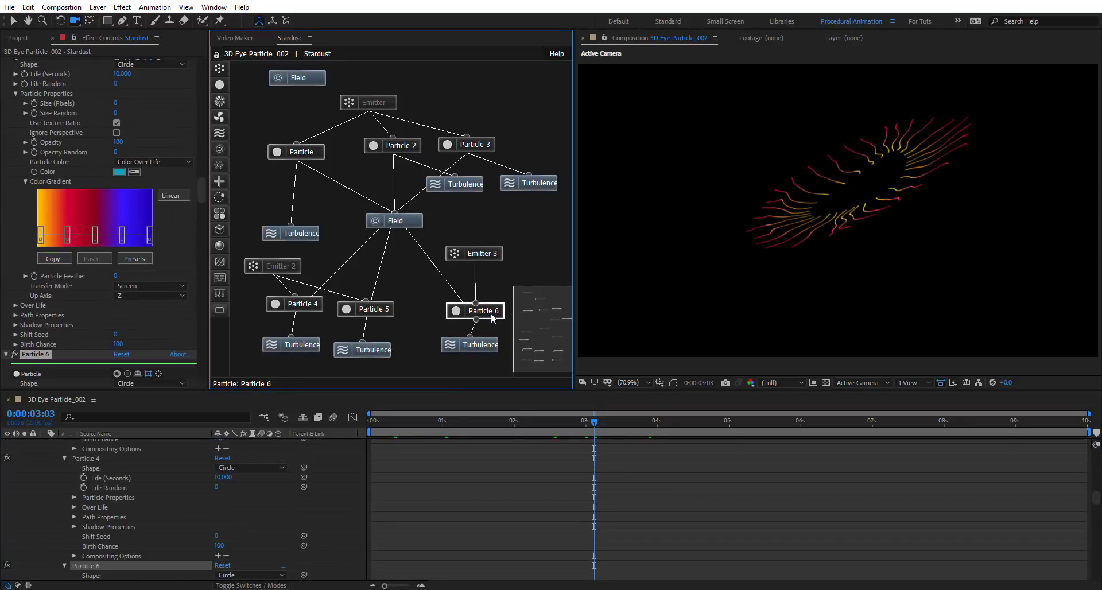
{"action": "scroll", "coordinate": [92, 218], "scroll_direction": "down", "scroll_amount": 2}
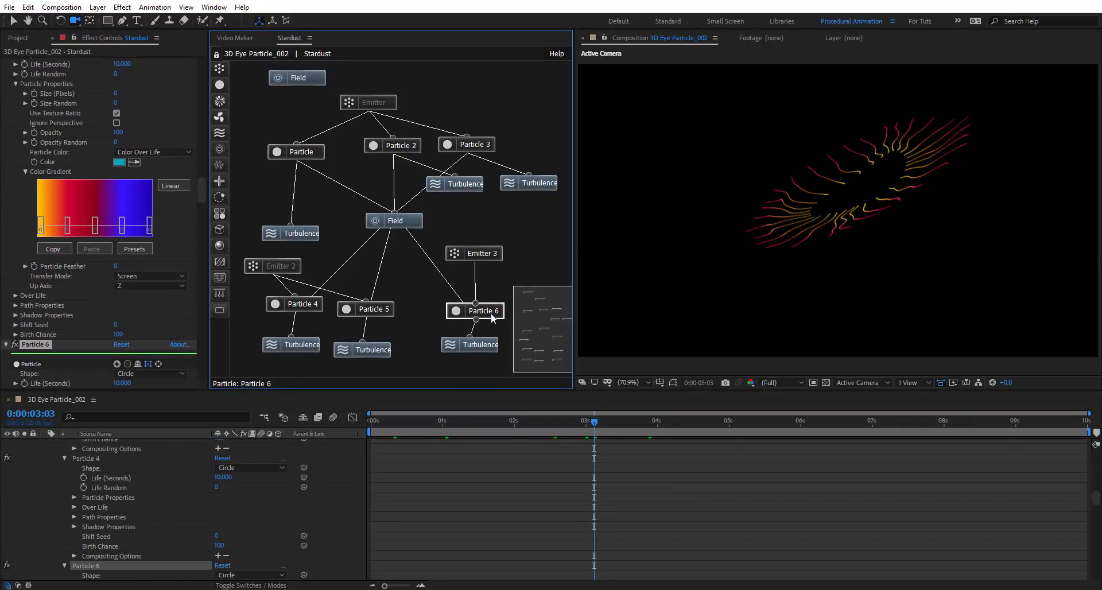
{"action": "left_click", "coordinate": [487, 256]}
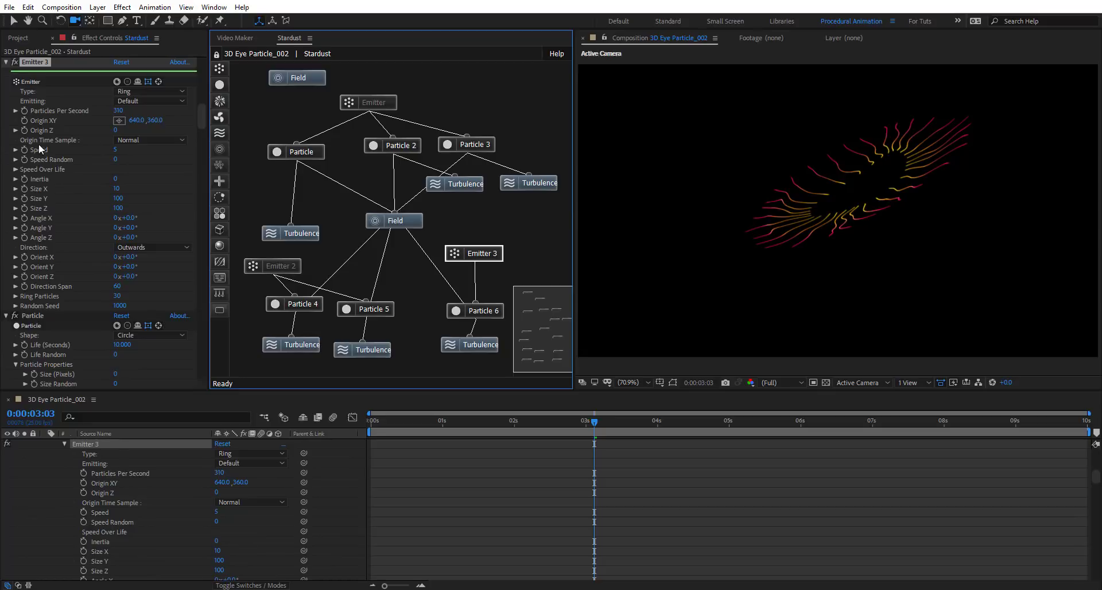
Keyframe Emitter 3's Size X from 10 at 0:00:00:07 up to 100 at 0:00:09:20
{"action": "left_click", "coordinate": [393, 427]}
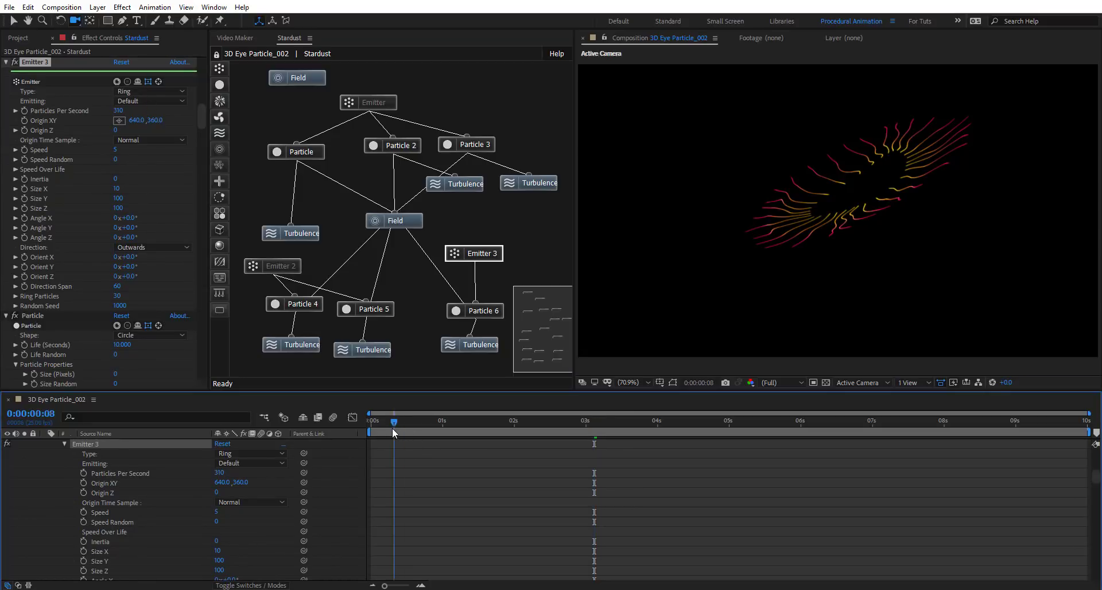
{"action": "left_click", "coordinate": [392, 428]}
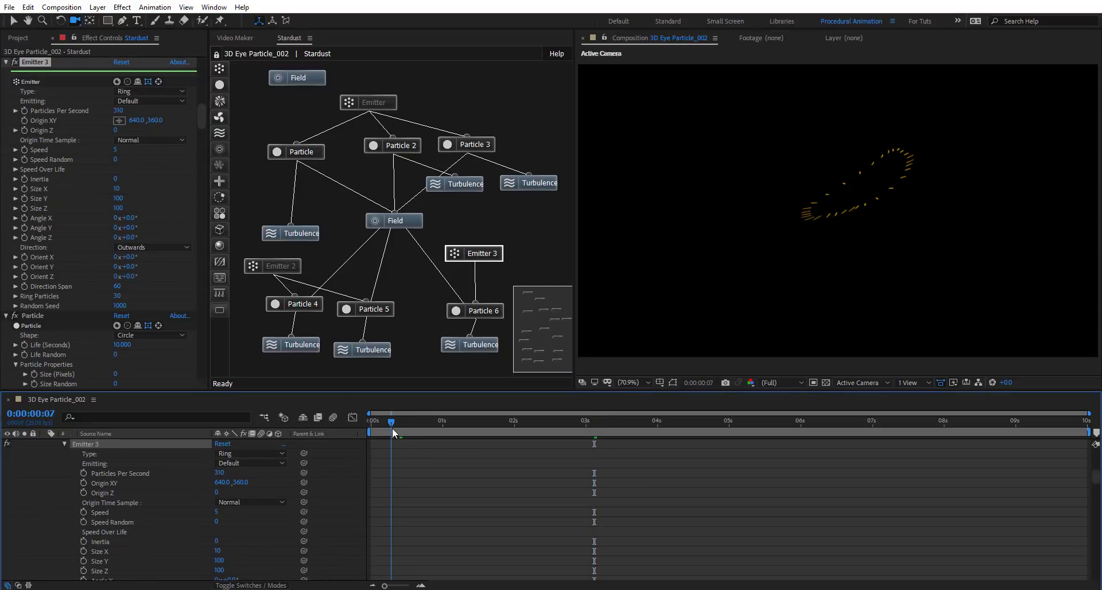
{"action": "left_click", "coordinate": [26, 190]}
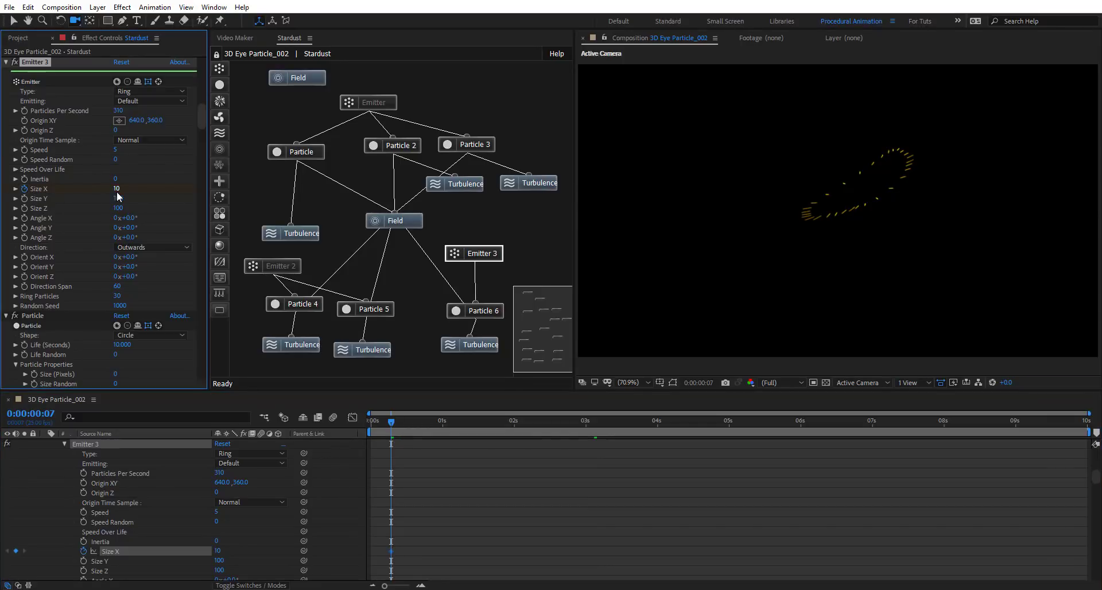
{"action": "left_click_drag", "start_coordinate": [391, 422], "coordinate": [1074, 431]}
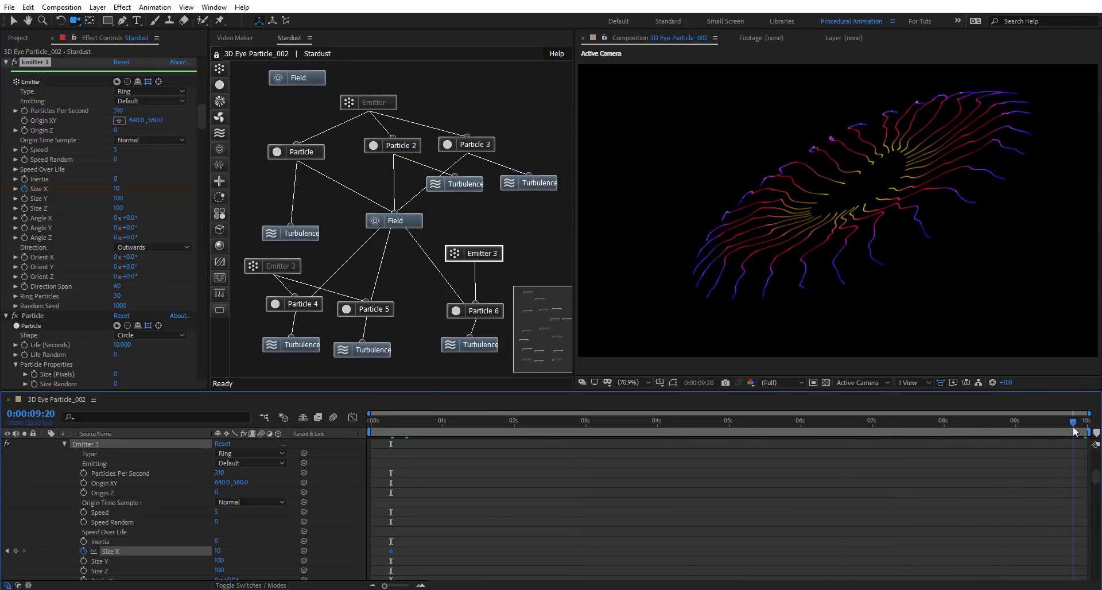
{"action": "left_click_drag", "start_coordinate": [118, 188], "coordinate": [125, 190]}
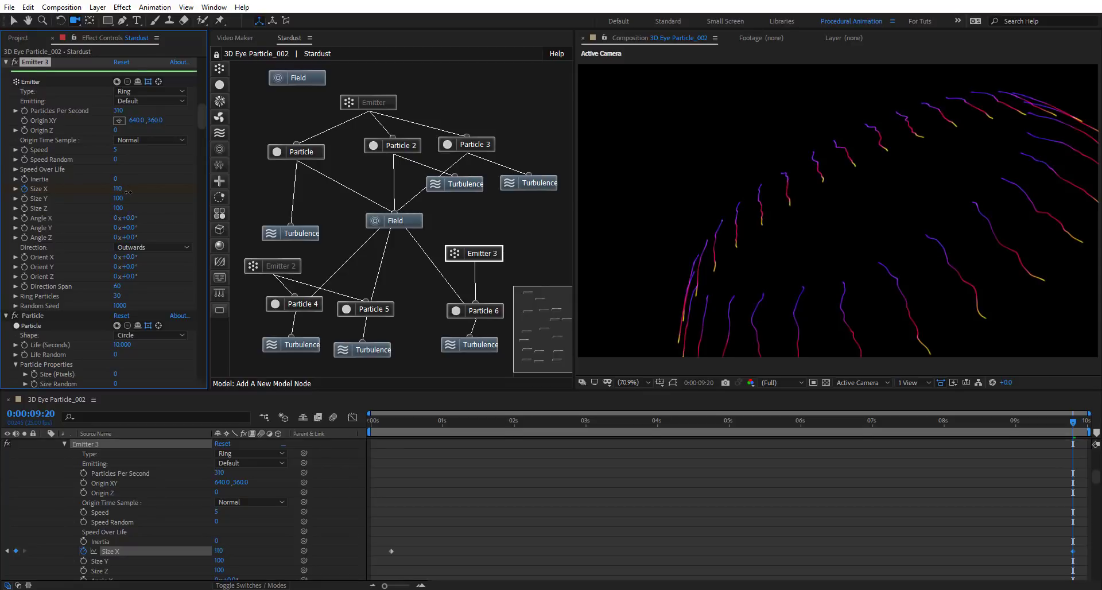
{"action": "left_click_drag", "start_coordinate": [128, 191], "coordinate": [126, 191]}
{"action": "left_click", "coordinate": [133, 102]}
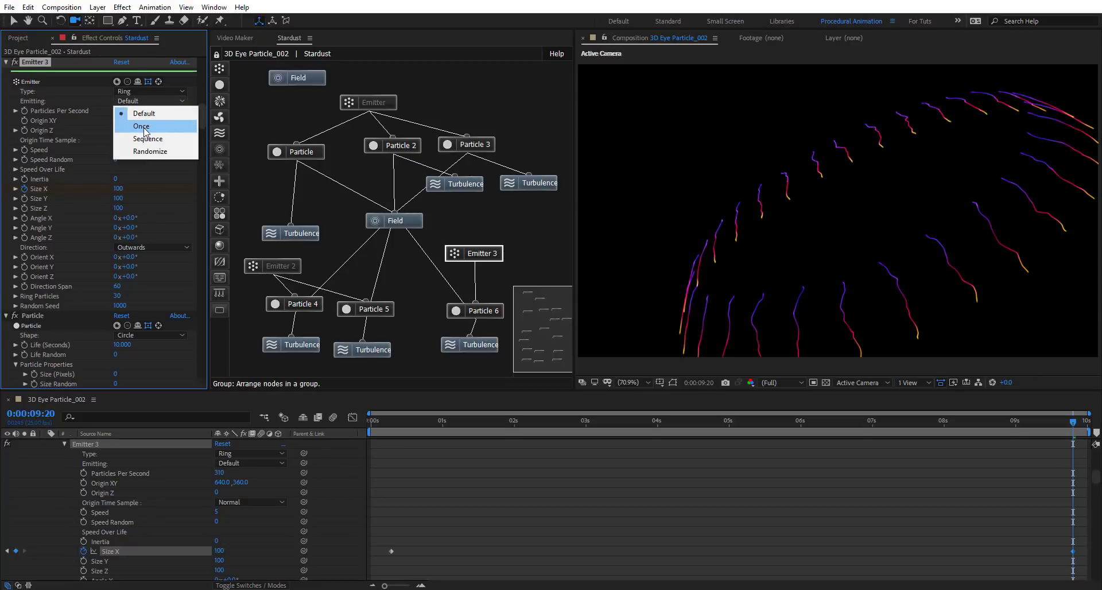
Make Emitter 3 emit once and stretch its Size X keyframes to span 0:00 to 10 seconds
{"action": "left_click", "coordinate": [144, 129]}
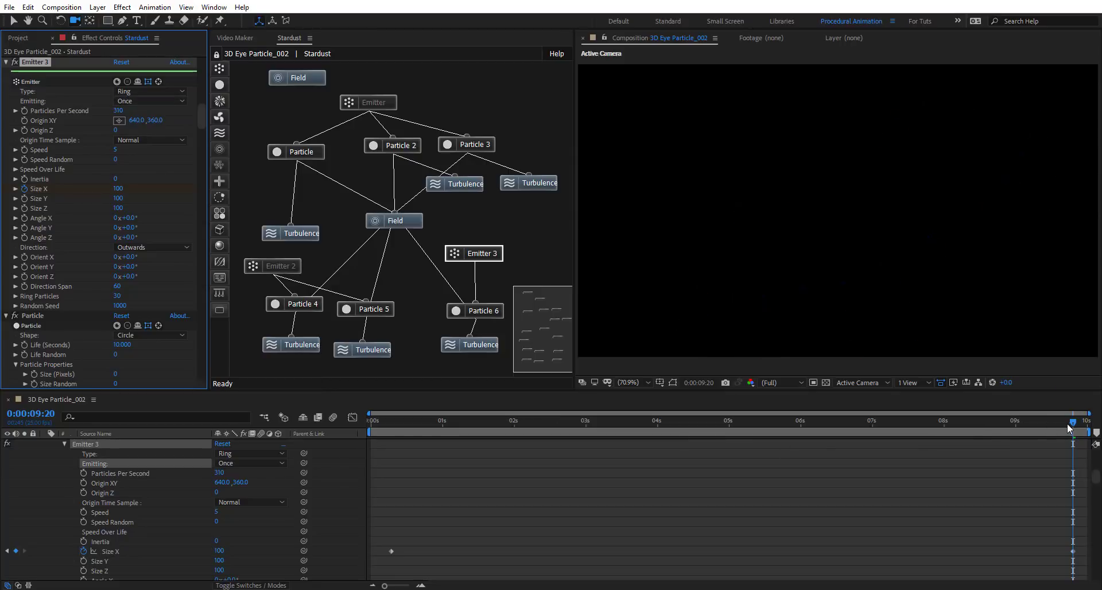
{"action": "left_click_drag", "start_coordinate": [1067, 422], "coordinate": [942, 447]}
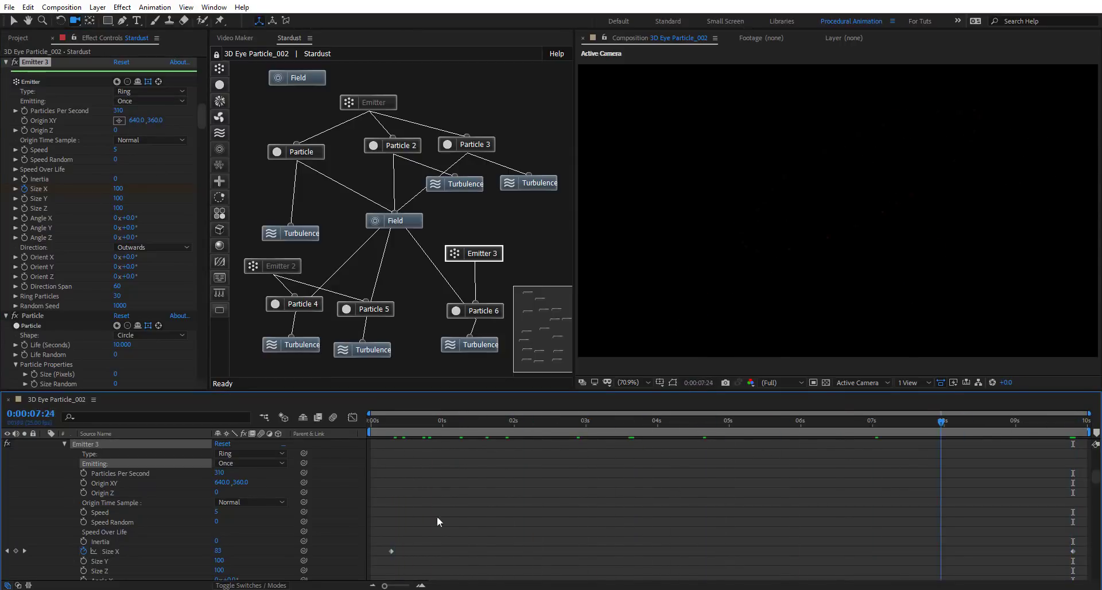
{"action": "left_click_drag", "start_coordinate": [390, 551], "coordinate": [380, 555]}
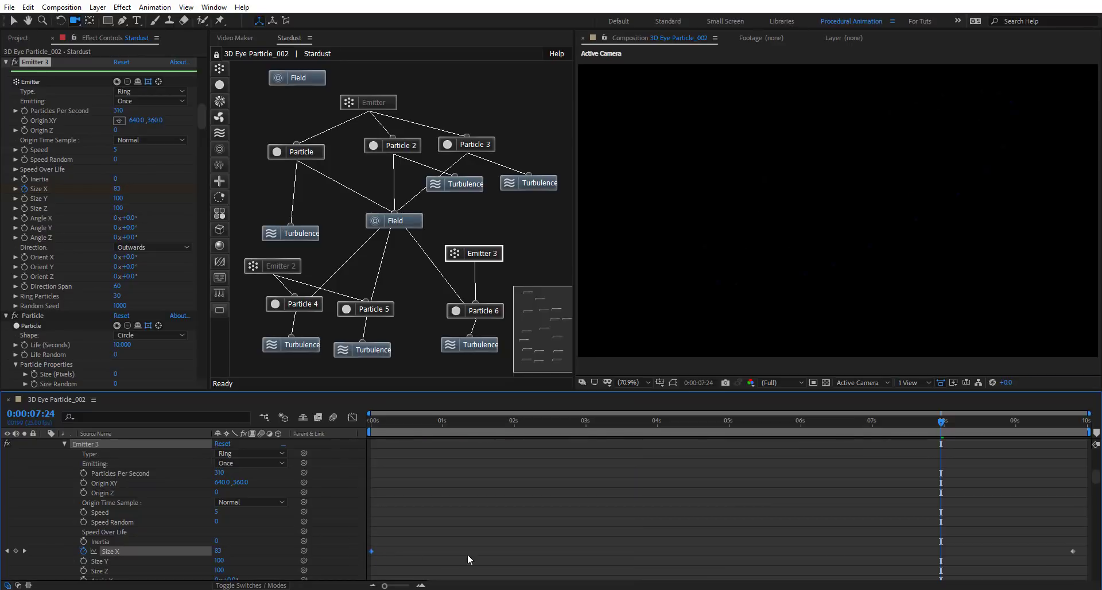
{"action": "left_click_drag", "start_coordinate": [1073, 552], "coordinate": [1084, 551]}
Set Particle 6's size to 1 pixel with Size Random at 100, then preview the animation
{"action": "left_click", "coordinate": [497, 310]}
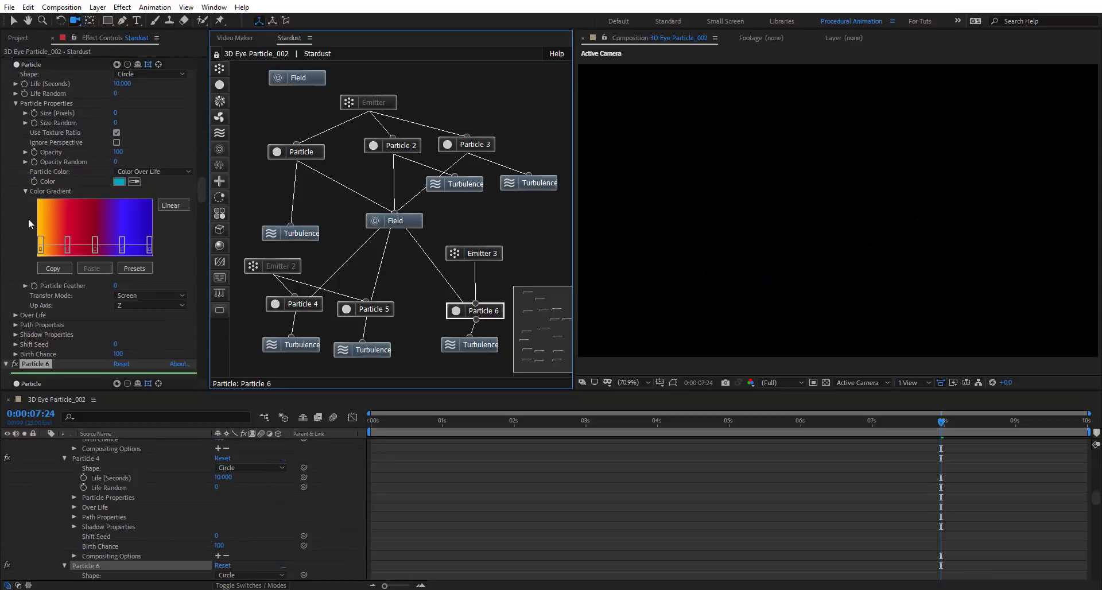
{"action": "scroll", "coordinate": [67, 280], "scroll_direction": "down", "scroll_amount": 10}
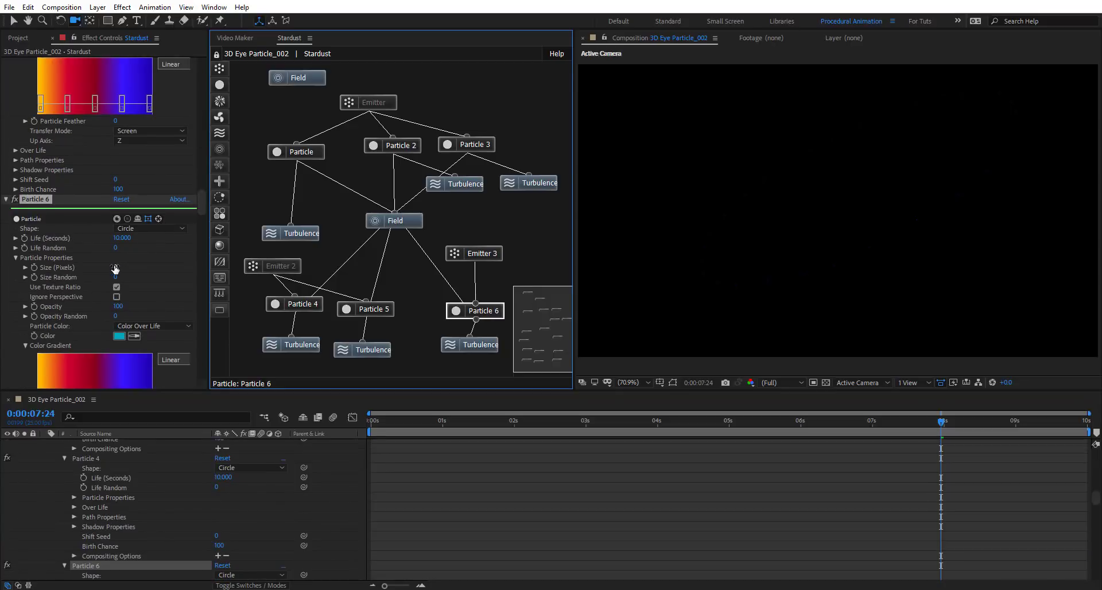
{"action": "left_click", "coordinate": [115, 269]}
{"action": "type", "text": "1"}
{"action": "key", "text": "Return"}
{"action": "scroll", "coordinate": [102, 260], "scroll_direction": "down", "scroll_amount": 1}
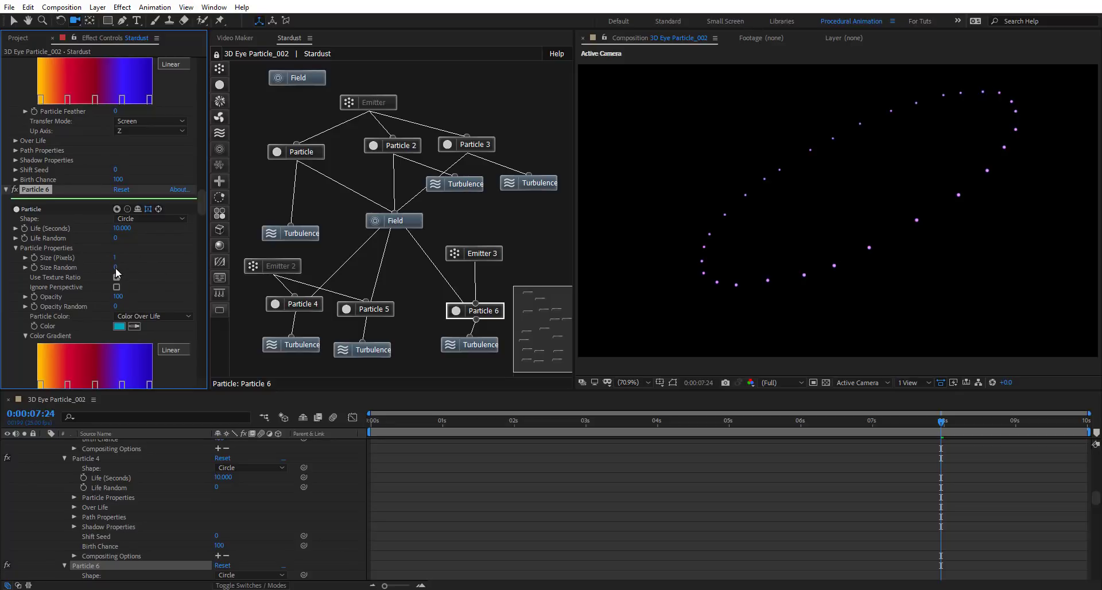
{"action": "left_click_drag", "start_coordinate": [120, 267], "coordinate": [162, 267]}
{"action": "left_click_drag", "start_coordinate": [162, 266], "coordinate": [235, 260]}
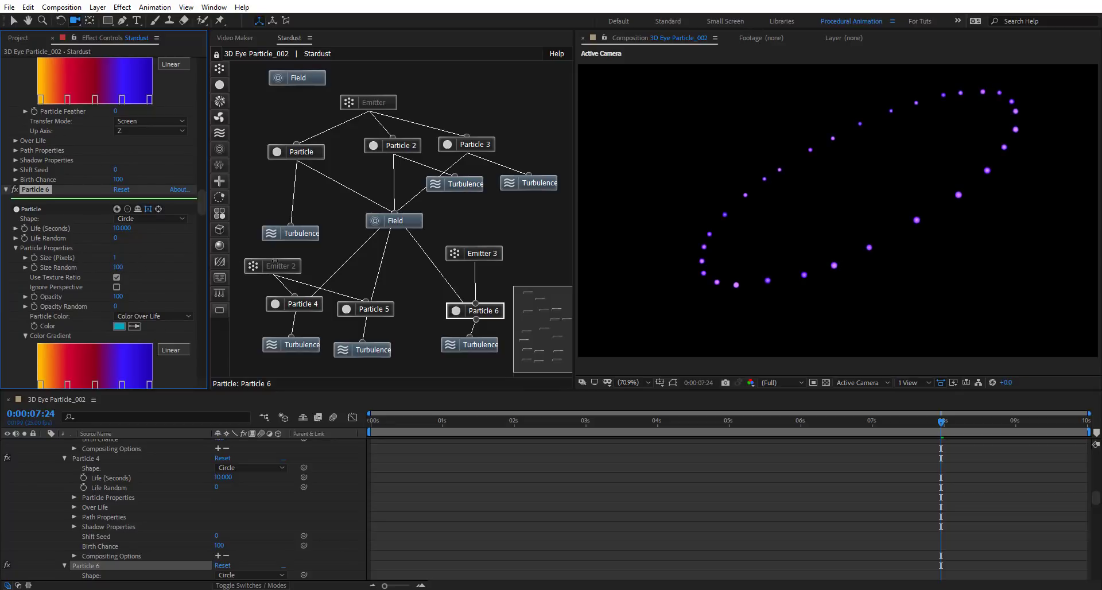
{"action": "left_click", "coordinate": [115, 257]}
{"action": "type", "text": "1"}
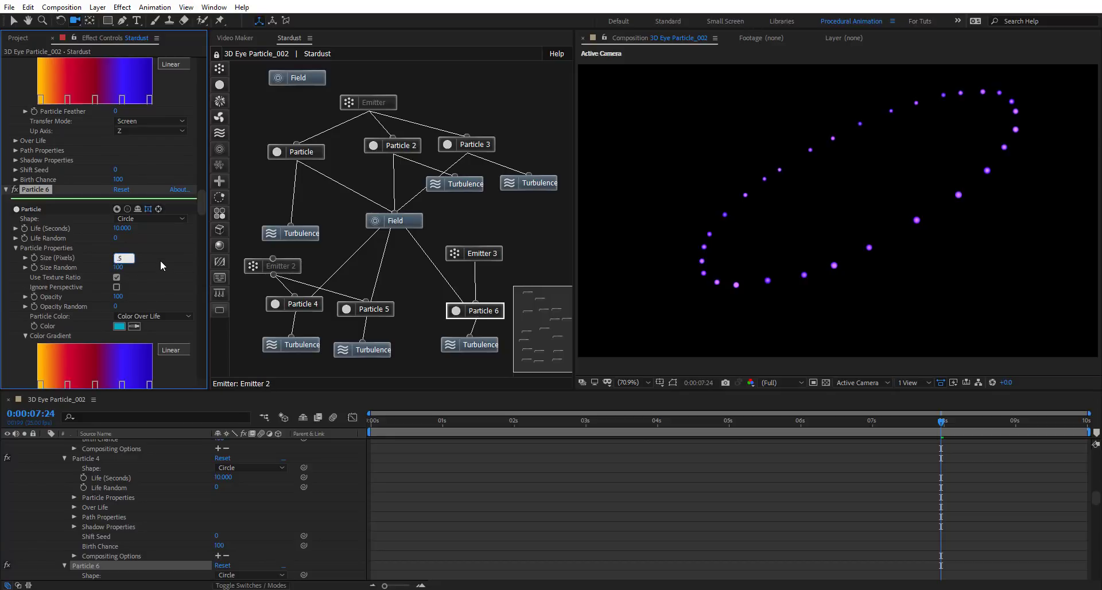
{"action": "key", "text": "Return"}
{"action": "key", "text": "space"}
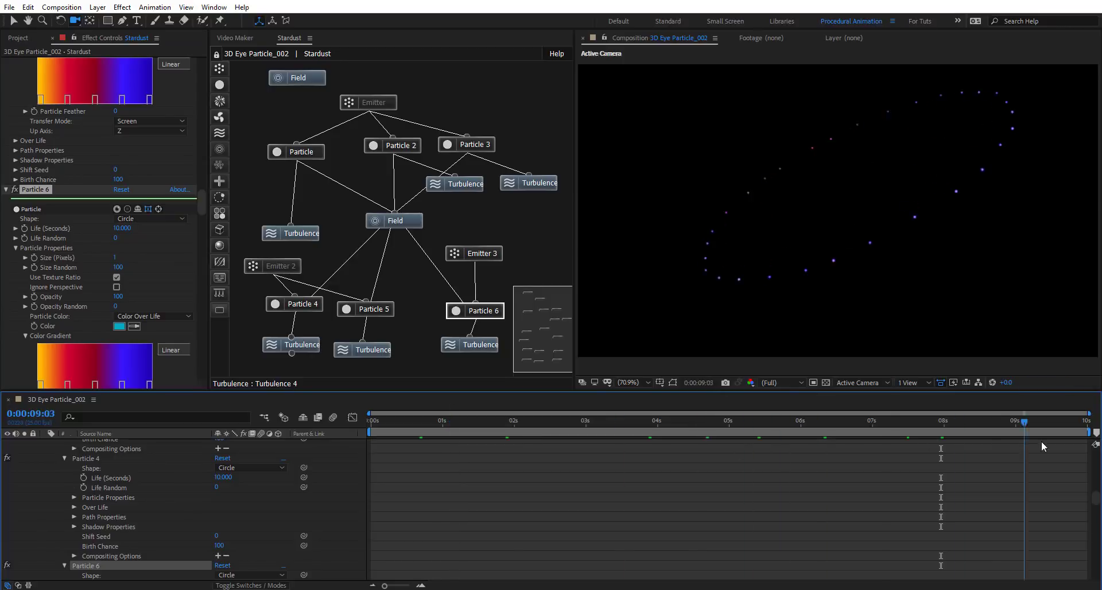
Apply the Color 01 yellow-to-red gradient preset to Particle 6, then switch back to the main Emitter
{"action": "scroll", "coordinate": [150, 314], "scroll_direction": "down", "scroll_amount": 4}
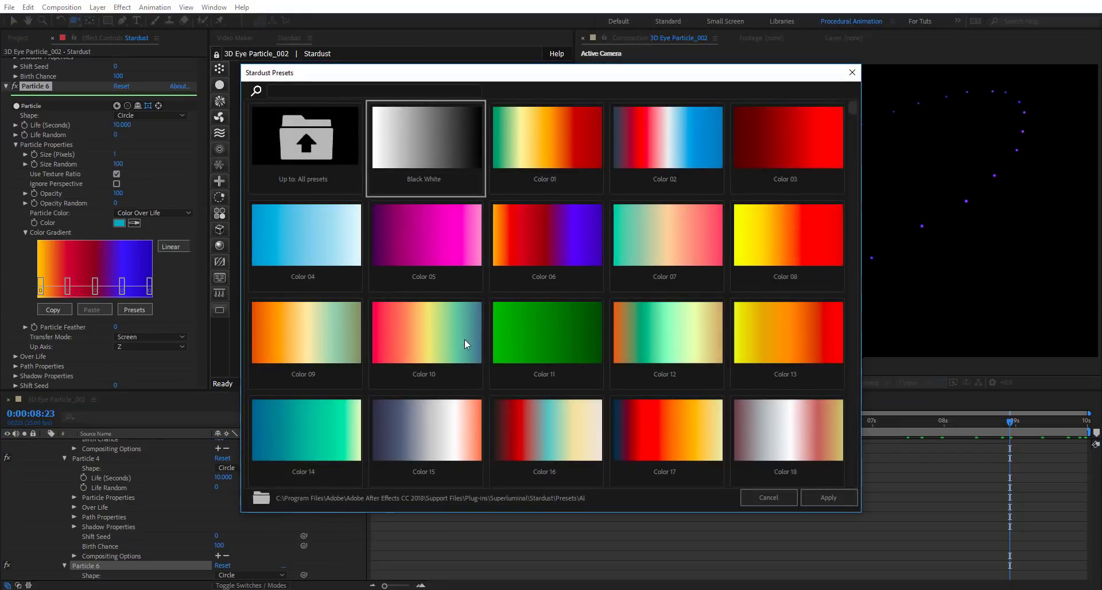
{"action": "left_click", "coordinate": [453, 342]}
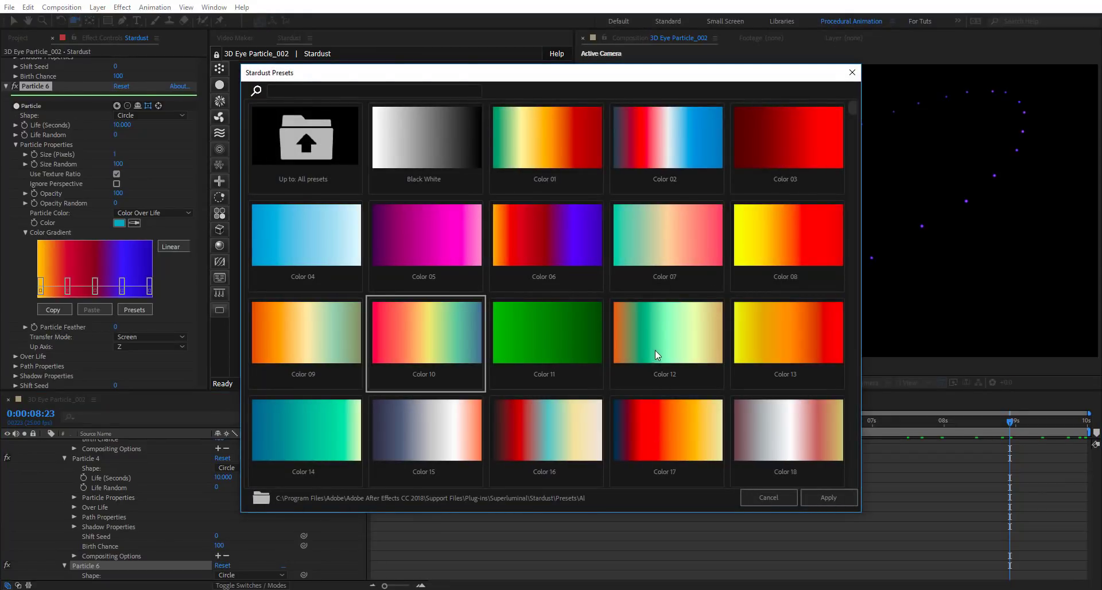
{"action": "left_click", "coordinate": [581, 161]}
{"action": "left_click", "coordinate": [822, 490]}
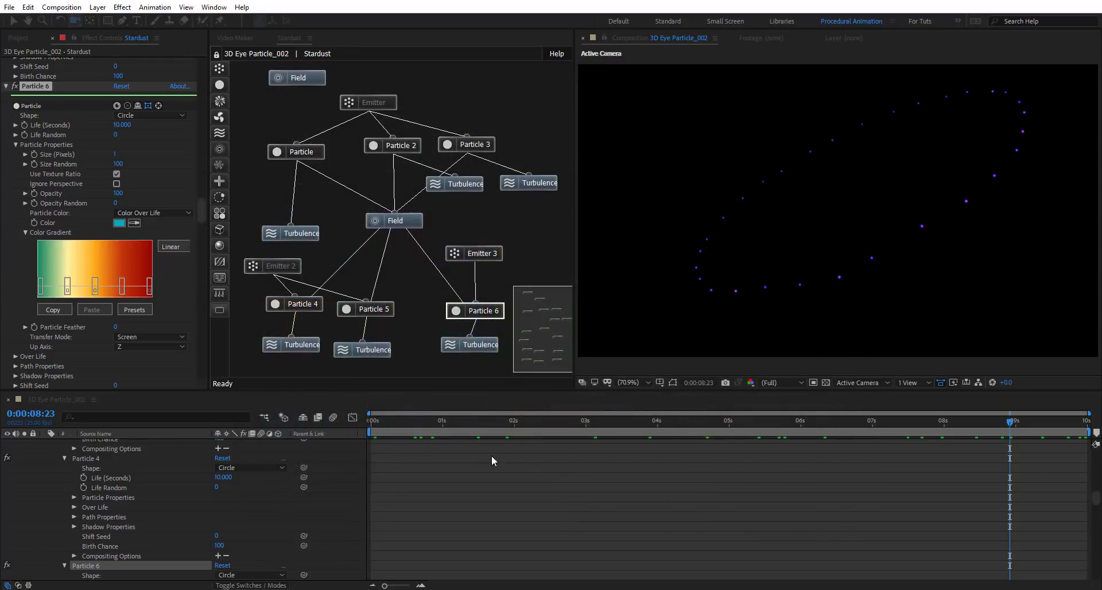
{"action": "left_click_drag", "start_coordinate": [428, 418], "coordinate": [1085, 437]}
{"action": "left_click", "coordinate": [272, 267]}
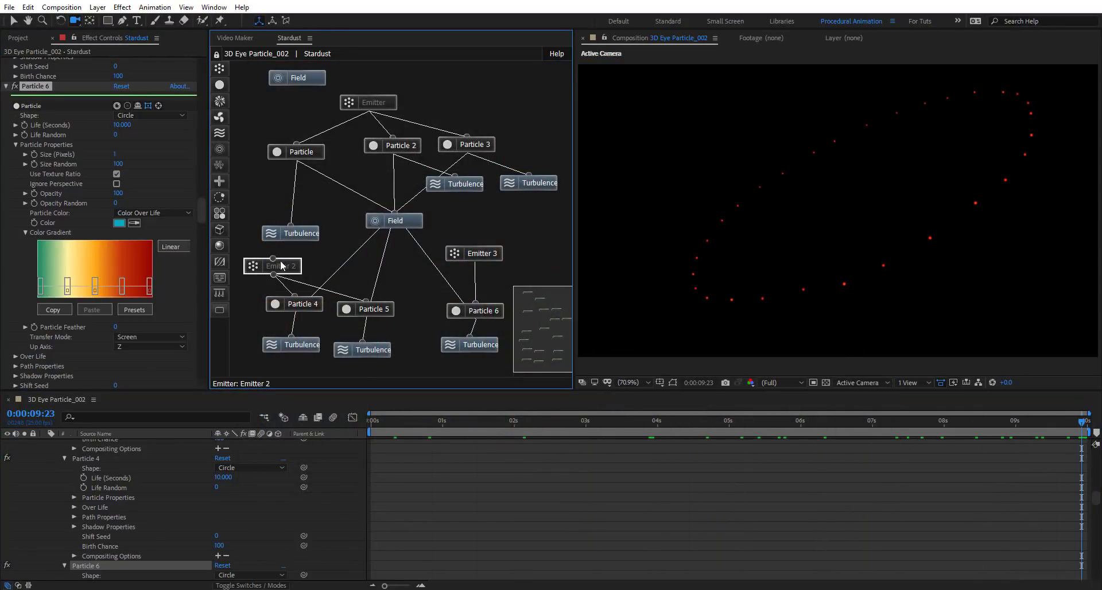
{"action": "left_click", "coordinate": [379, 105]}
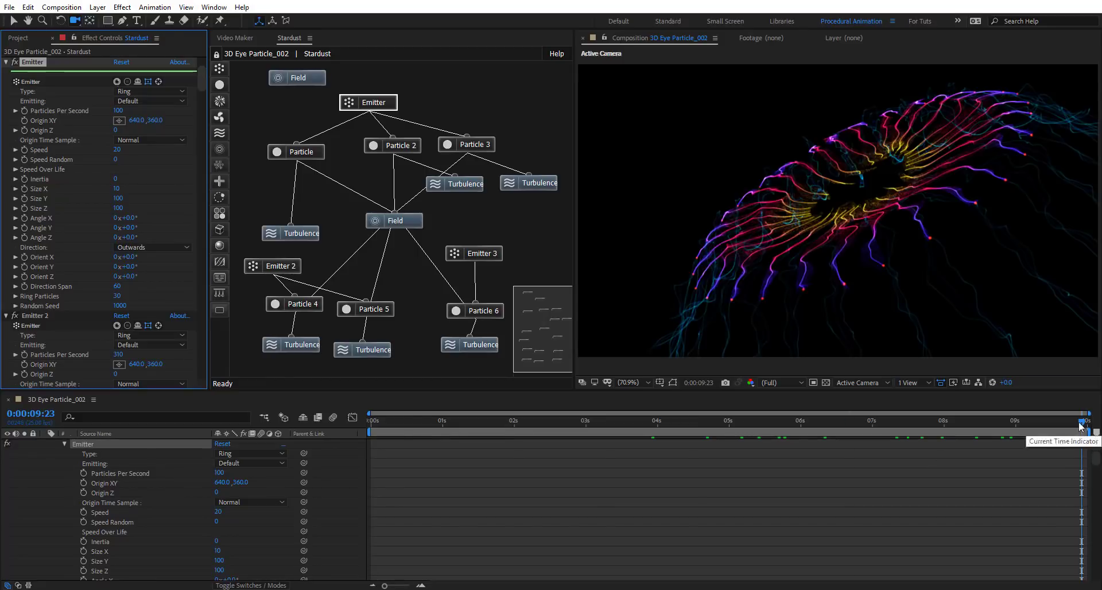
Duplicate the Emitter 3, Particle 6 and Turbulence nodes, move the copies aside, and wire Field into Particle 7
{"action": "left_click_drag", "start_coordinate": [1083, 424], "coordinate": [614, 424]}
{"action": "left_click_drag", "start_coordinate": [571, 373], "coordinate": [546, 356]}
{"action": "left_click_drag", "start_coordinate": [466, 288], "coordinate": [418, 343]}
{"action": "left_click_drag", "start_coordinate": [459, 229], "coordinate": [418, 348]}
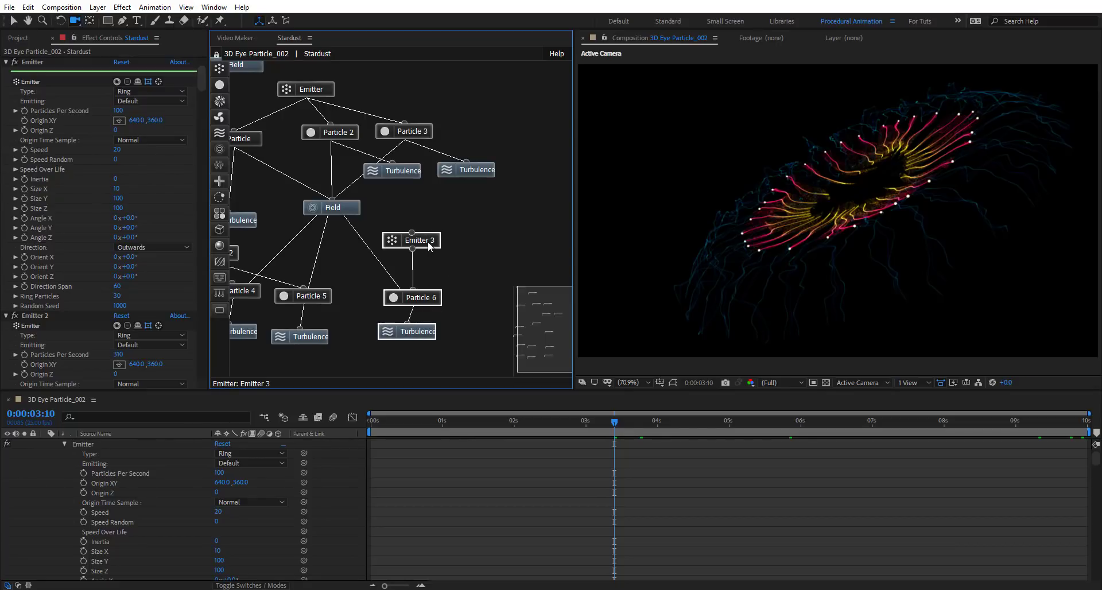
{"action": "key", "text": "ctrl+d"}
{"action": "left_click_drag", "start_coordinate": [499, 227], "coordinate": [464, 351]}
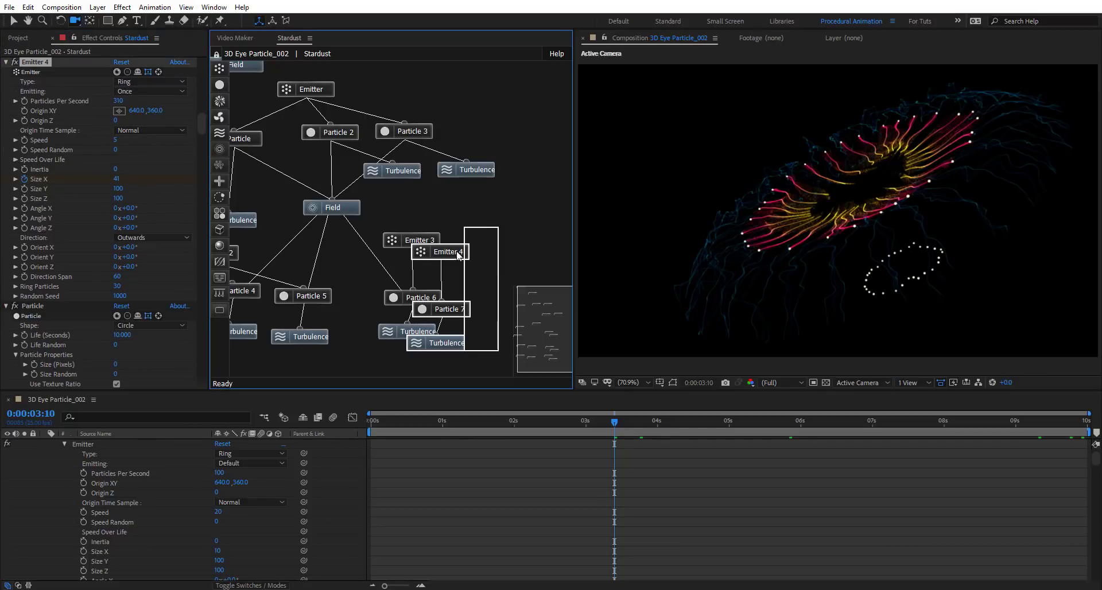
{"action": "left_click_drag", "start_coordinate": [456, 253], "coordinate": [511, 241]}
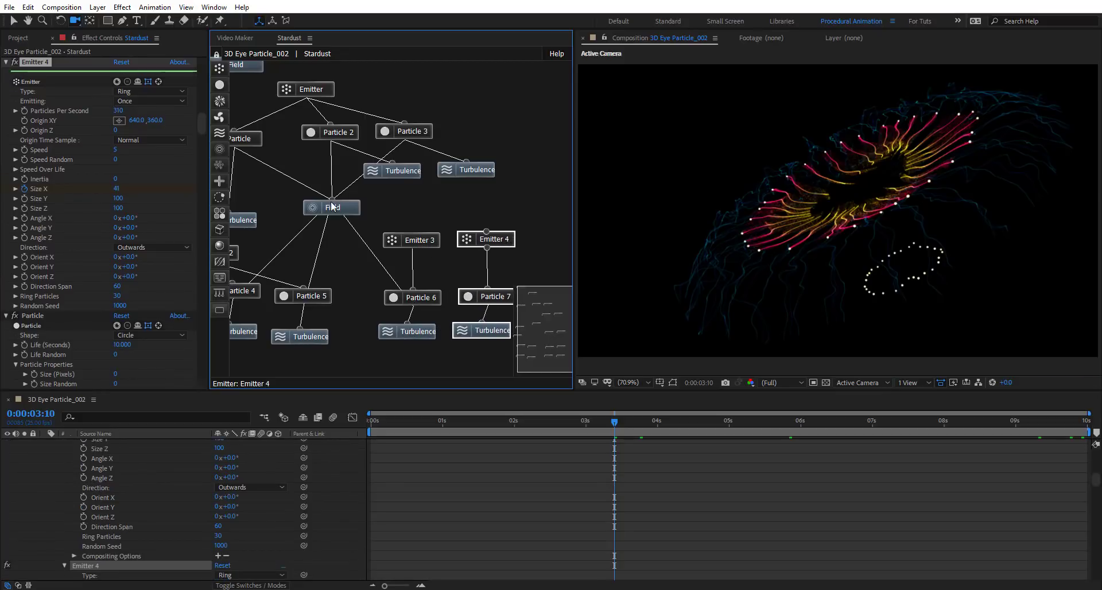
{"action": "left_click_drag", "start_coordinate": [523, 309], "coordinate": [496, 297]}
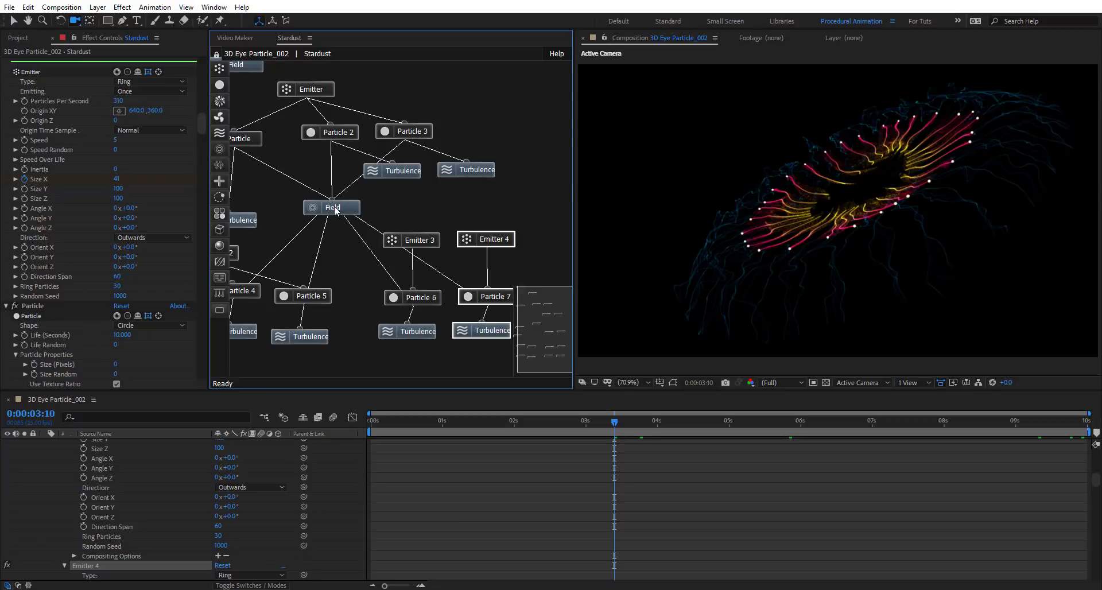
{"action": "left_click", "coordinate": [514, 290]}
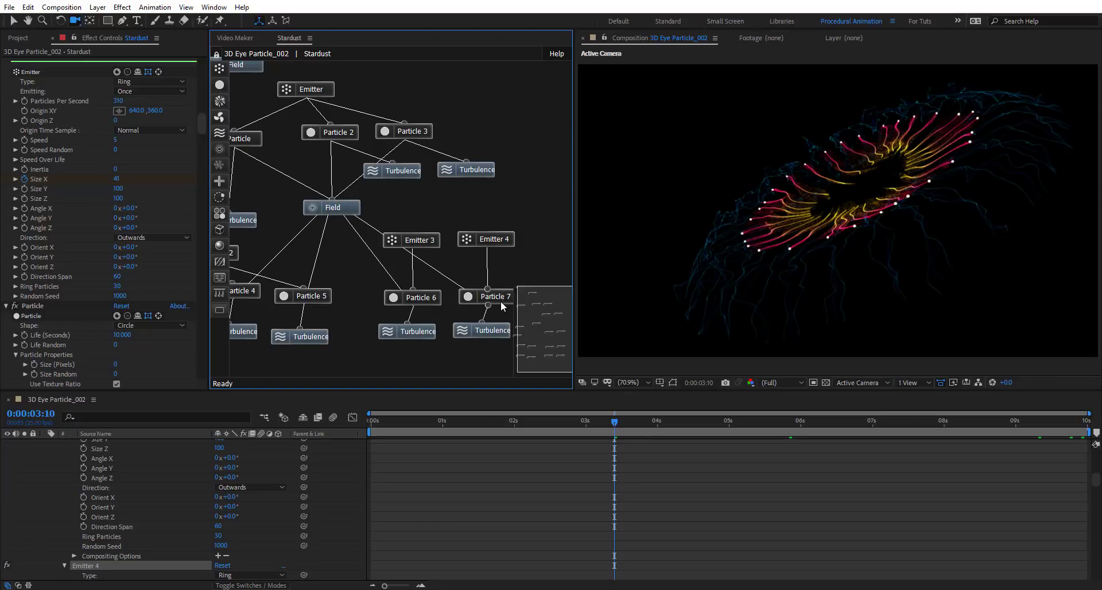
Switch off the second Field effect in the top Field node's settings
{"action": "left_click_drag", "start_coordinate": [559, 294], "coordinate": [553, 290]}
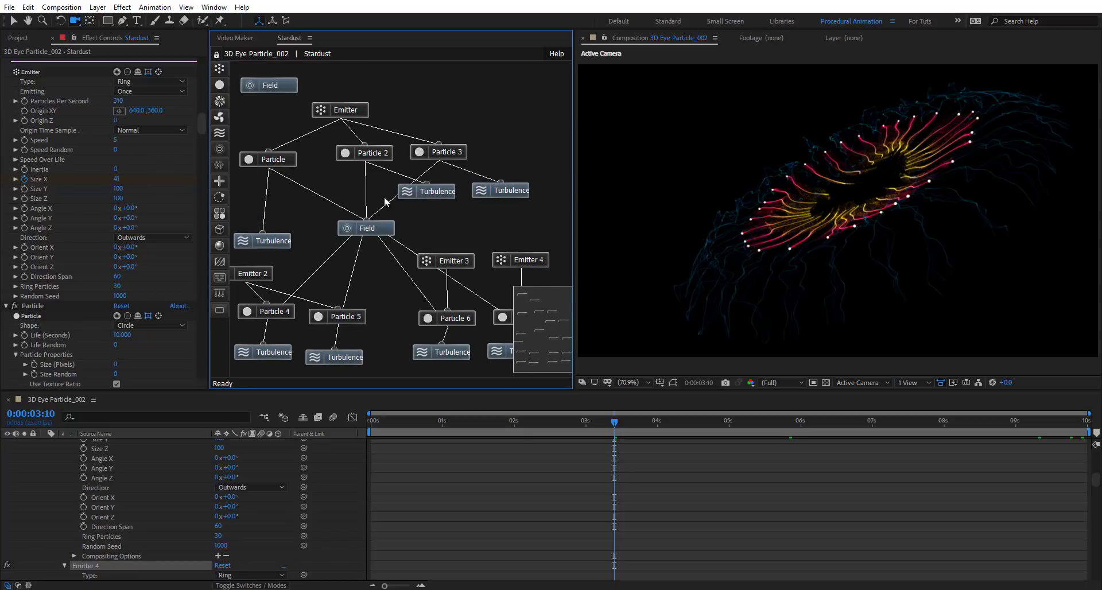
{"action": "left_click", "coordinate": [278, 88]}
{"action": "left_click", "coordinate": [279, 85]}
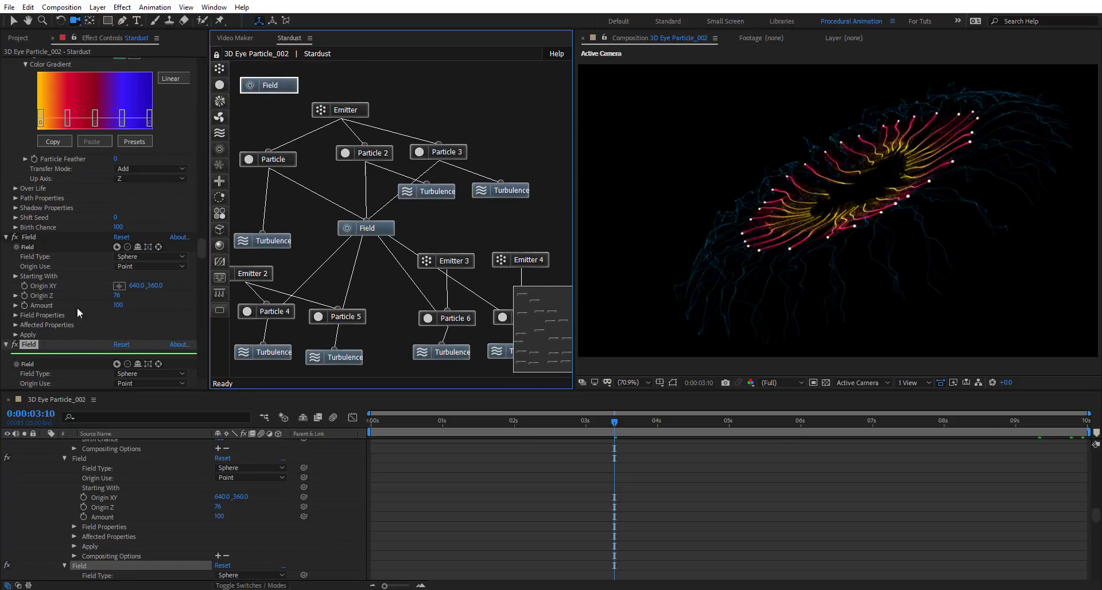
{"action": "left_click", "coordinate": [15, 346]}
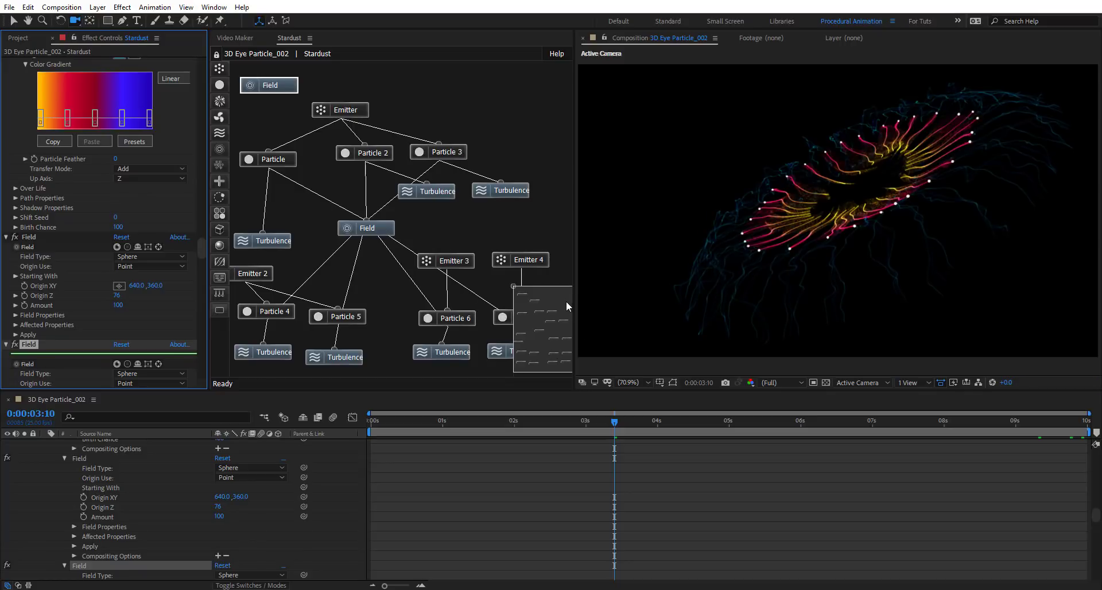
{"action": "left_click_drag", "start_coordinate": [567, 301], "coordinate": [524, 317]}
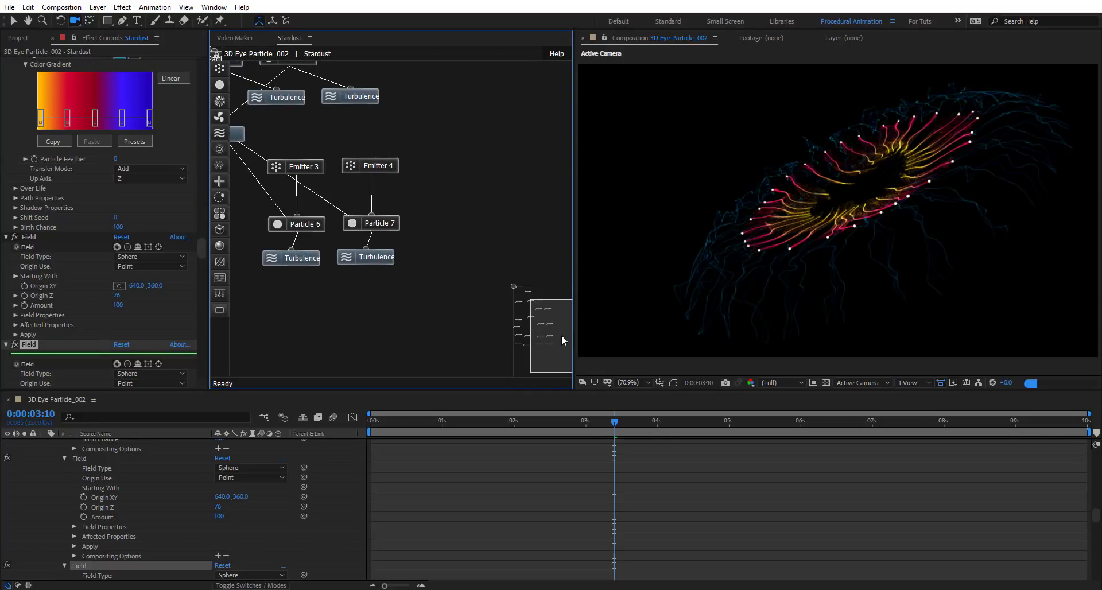
{"action": "left_click", "coordinate": [384, 223]}
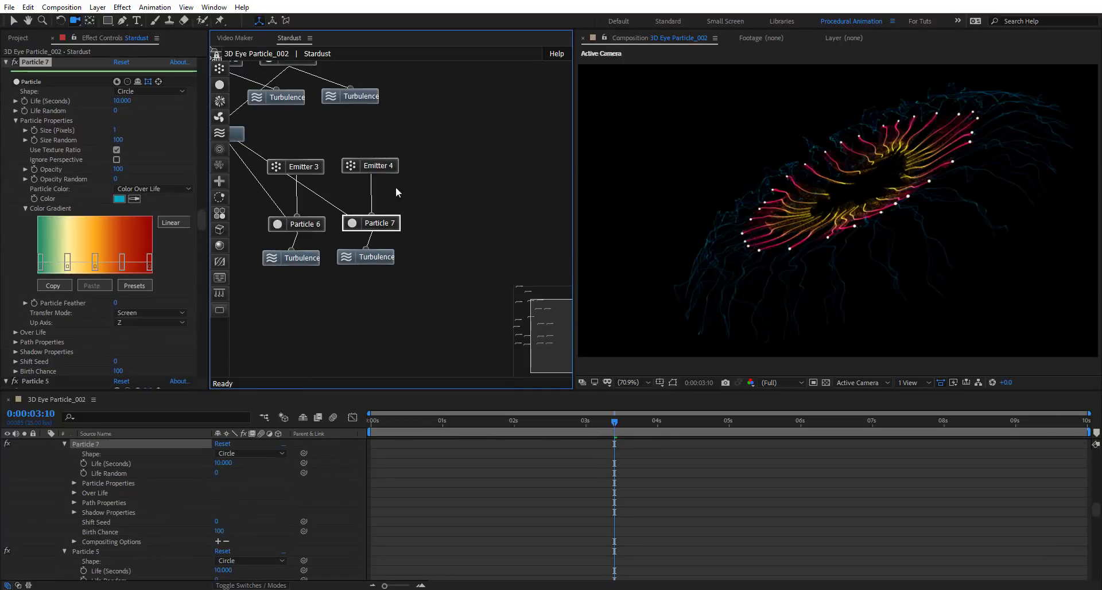
Set Emitter 4's Speed to 10 and Particles Per Second to 10
{"action": "left_click", "coordinate": [376, 166]}
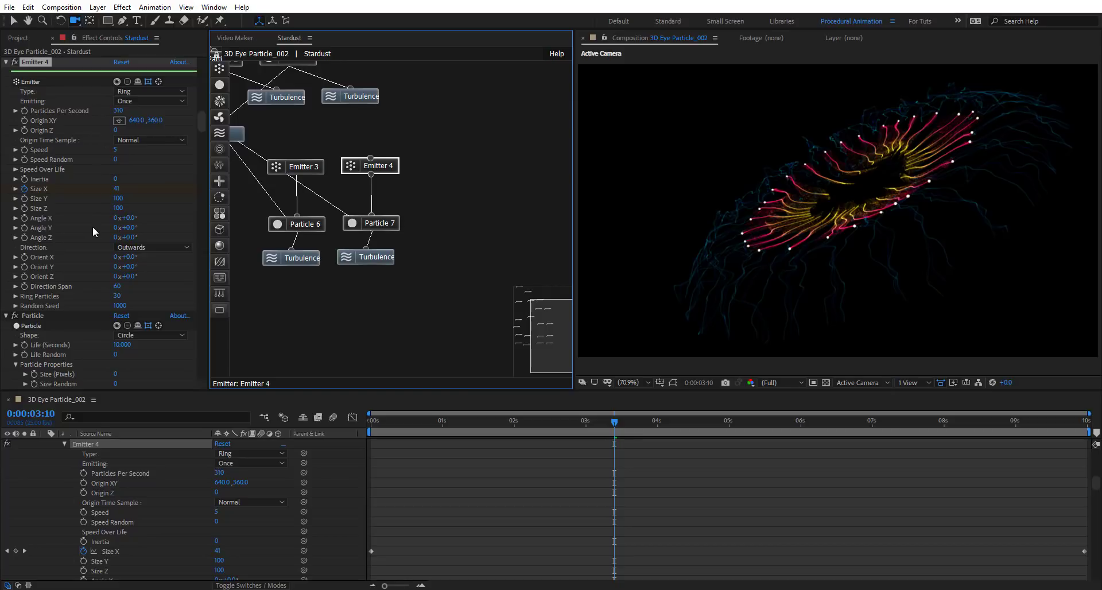
{"action": "left_click", "coordinate": [116, 150]}
{"action": "type", "text": "10"}
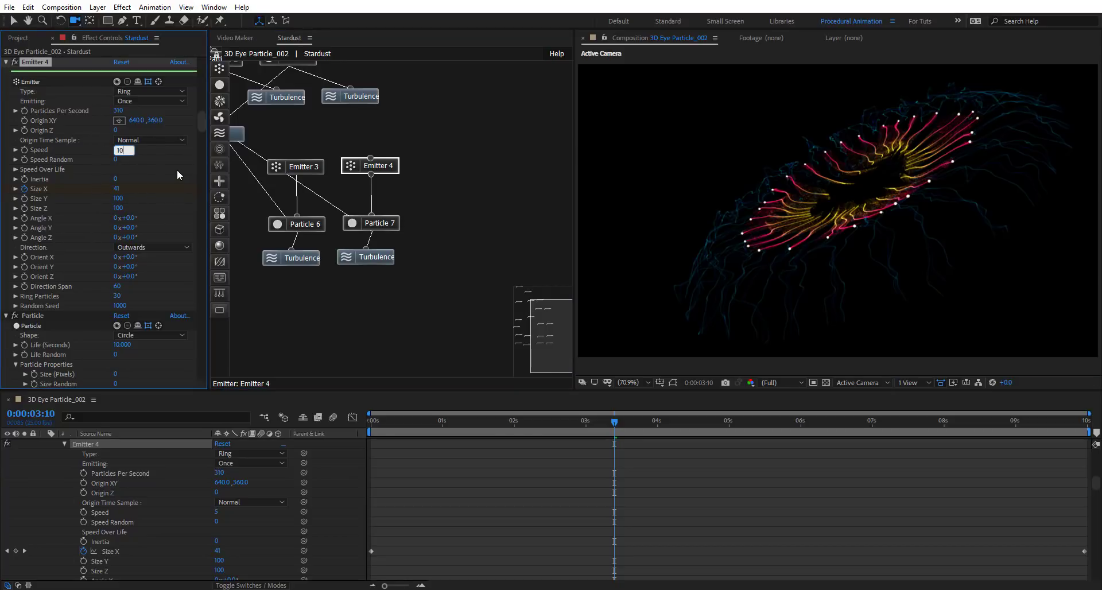
{"action": "key", "text": "Return"}
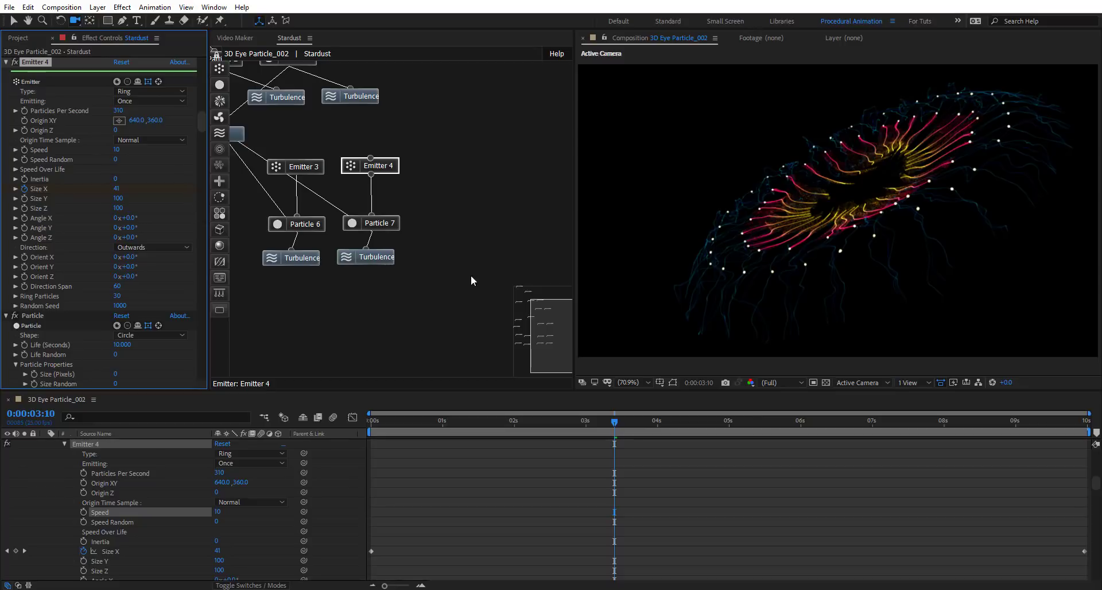
{"action": "left_click_drag", "start_coordinate": [628, 423], "coordinate": [850, 425]}
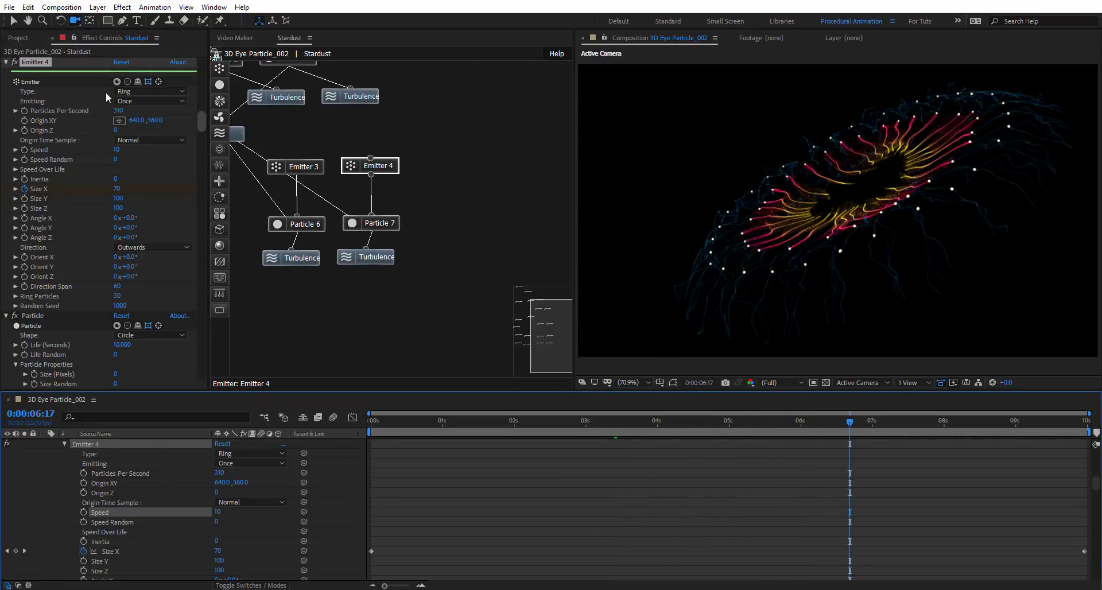
{"action": "left_click", "coordinate": [118, 110]}
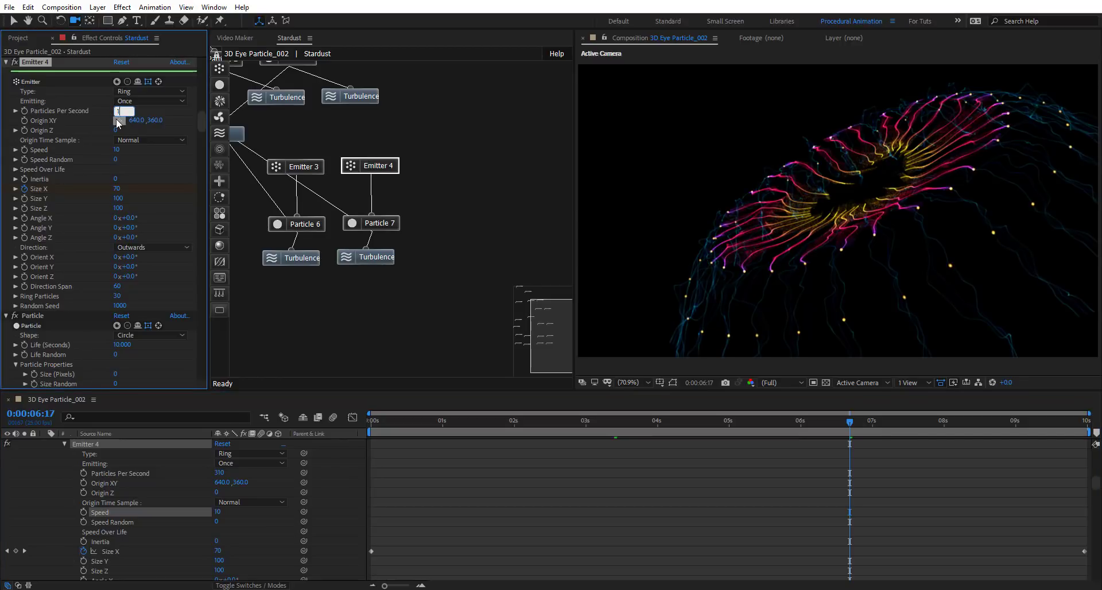
{"action": "key", "text": "Return"}
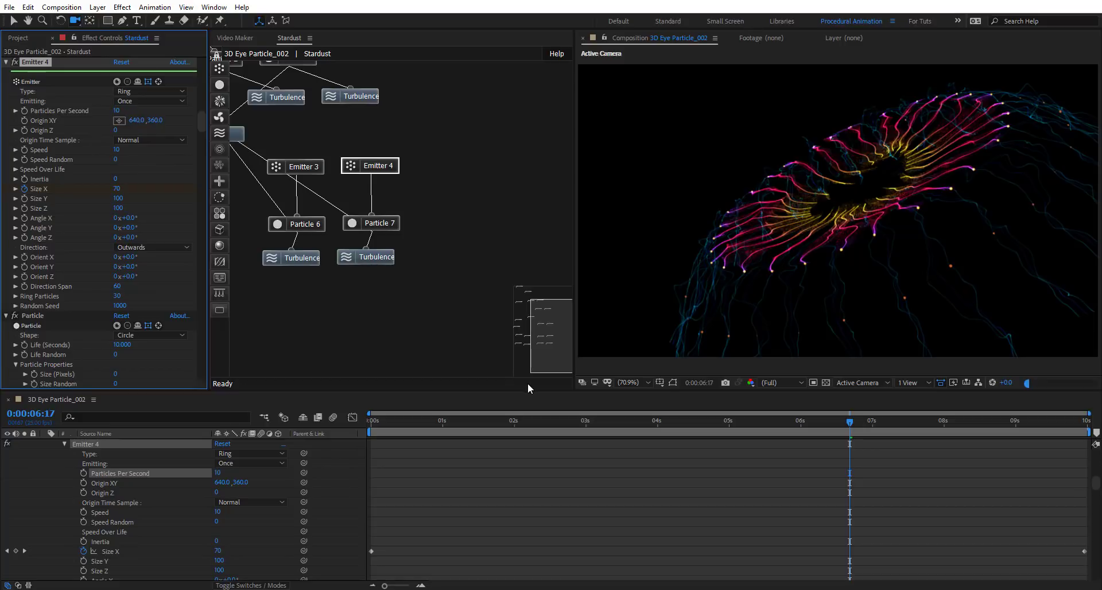
{"action": "left_click_drag", "start_coordinate": [394, 430], "coordinate": [904, 440]}
Apply the Color 15 gradient preset to Particle 7 and scrub to check the tendrils
{"action": "left_click", "coordinate": [378, 223]}
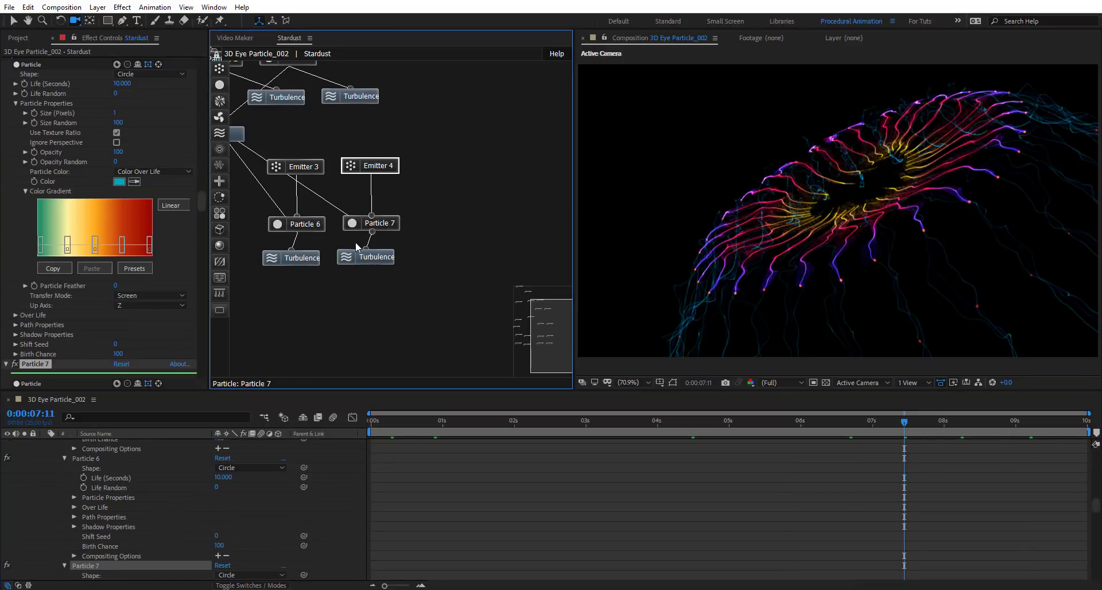
{"action": "left_click", "coordinate": [137, 250]}
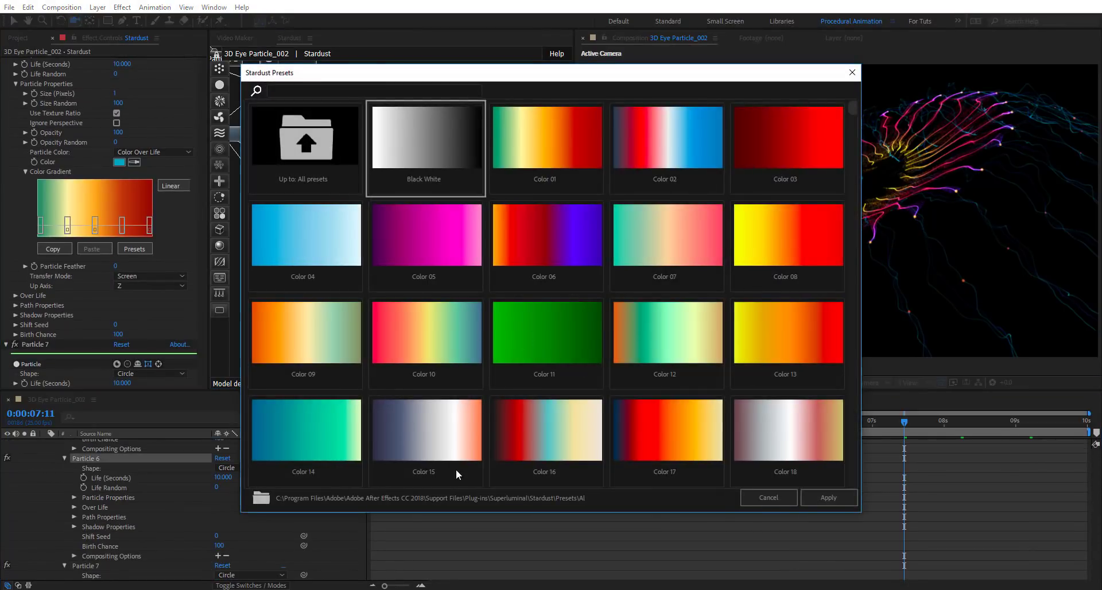
{"action": "double_click", "coordinate": [456, 472]}
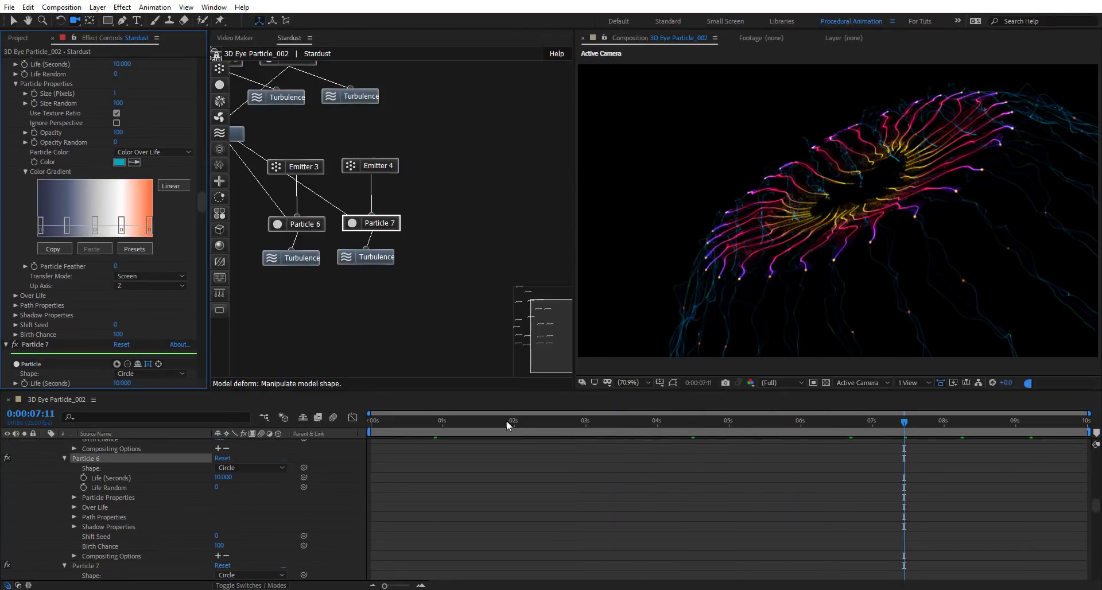
{"action": "left_click_drag", "start_coordinate": [413, 425], "coordinate": [1070, 428]}
{"action": "left_click_drag", "start_coordinate": [457, 423], "coordinate": [512, 423]}
Move Emitter 2 up and to the right, then select Particle 5 and its Turbulence node
{"action": "left_click_drag", "start_coordinate": [552, 366], "coordinate": [520, 360]}
{"action": "left_click_drag", "start_coordinate": [308, 212], "coordinate": [350, 205]}
{"action": "left_click_drag", "start_coordinate": [421, 230], "coordinate": [378, 311]}
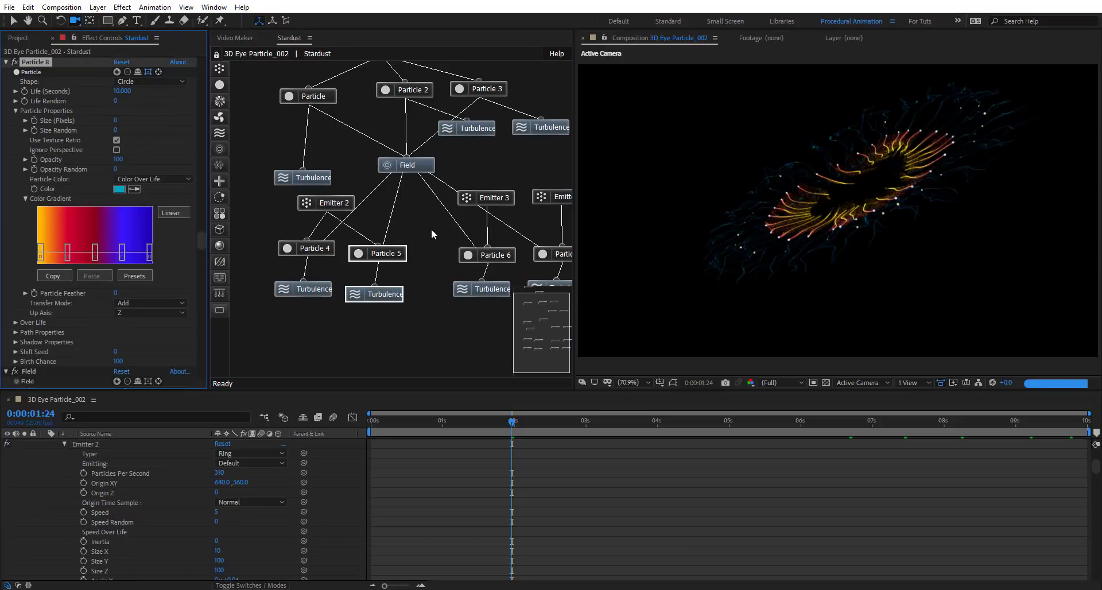
Place the Particle 8 and Turbulence copies below Particle 5 and connect the Field to Particle 8
{"action": "left_click_drag", "start_coordinate": [432, 226], "coordinate": [425, 341]}
{"action": "left_click_drag", "start_coordinate": [423, 269], "coordinate": [337, 330]}
{"action": "left_click_drag", "start_coordinate": [316, 191], "coordinate": [328, 205]}
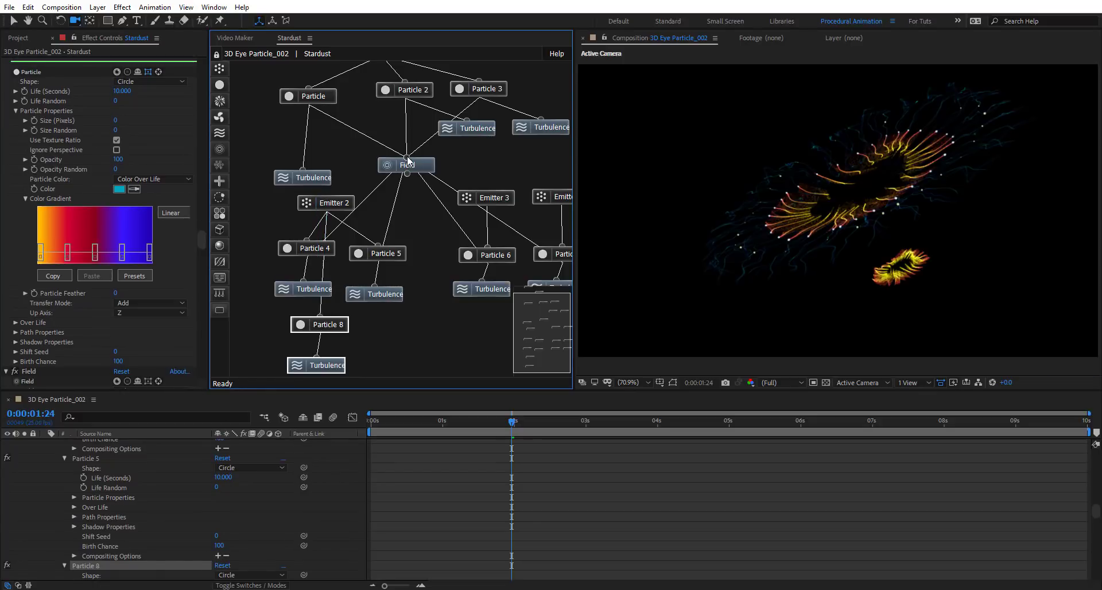
{"action": "left_click_drag", "start_coordinate": [334, 339], "coordinate": [315, 326]}
Tidy the graph by repositioning Particle 5, Particle 4 and Particle 8 with their Turbulence nodes
{"action": "left_click_drag", "start_coordinate": [423, 239], "coordinate": [377, 315]}
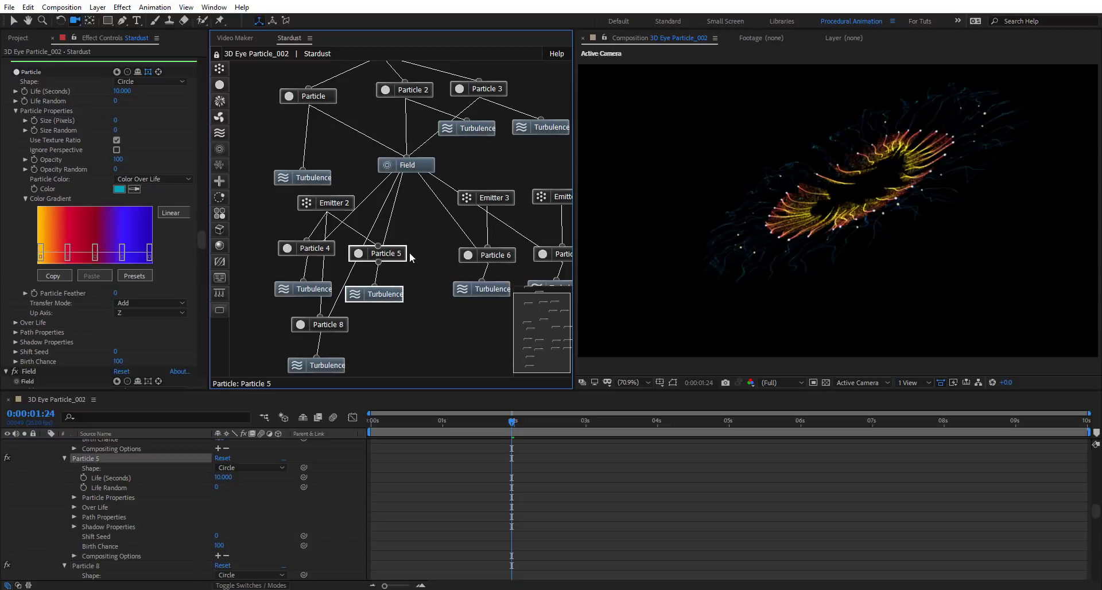
{"action": "left_click_drag", "start_coordinate": [395, 256], "coordinate": [422, 256]}
{"action": "left_click_drag", "start_coordinate": [260, 271], "coordinate": [328, 310]}
{"action": "left_click_drag", "start_coordinate": [287, 288], "coordinate": [283, 272]}
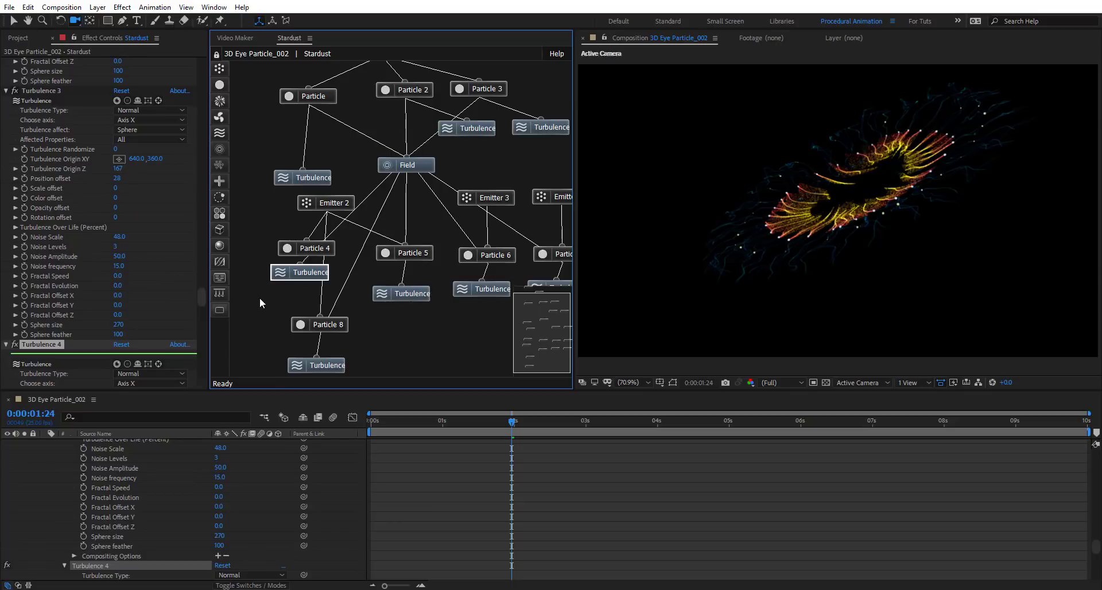
{"action": "left_click_drag", "start_coordinate": [265, 235], "coordinate": [313, 276]}
{"action": "left_click_drag", "start_coordinate": [312, 275], "coordinate": [270, 273]}
{"action": "left_click_drag", "start_coordinate": [328, 342], "coordinate": [317, 375]}
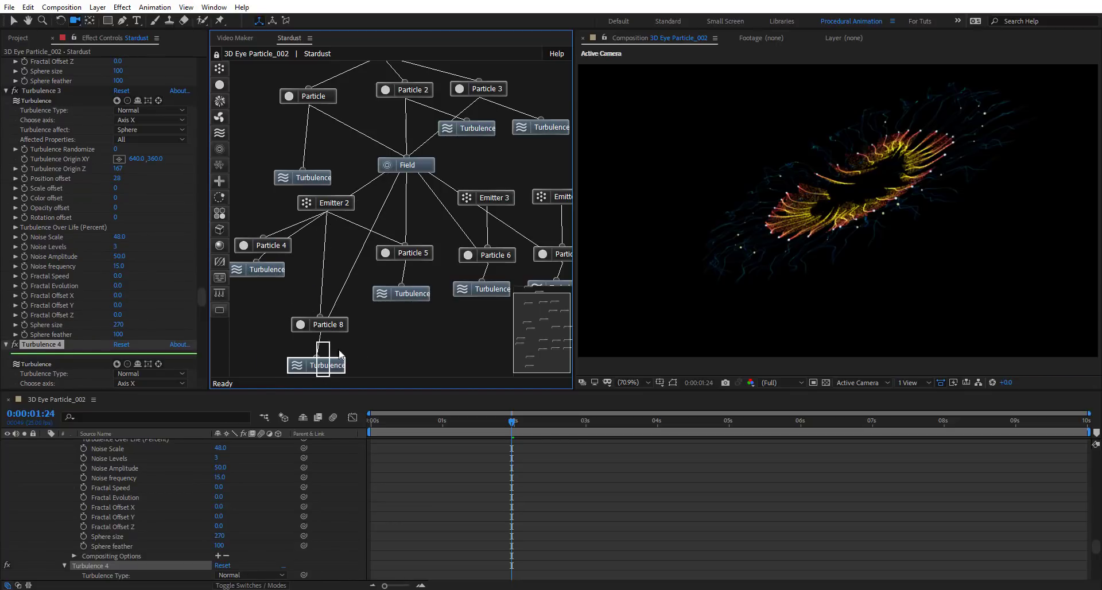
{"action": "left_click_drag", "start_coordinate": [352, 309], "coordinate": [327, 375]}
{"action": "left_click_drag", "start_coordinate": [336, 324], "coordinate": [339, 277]}
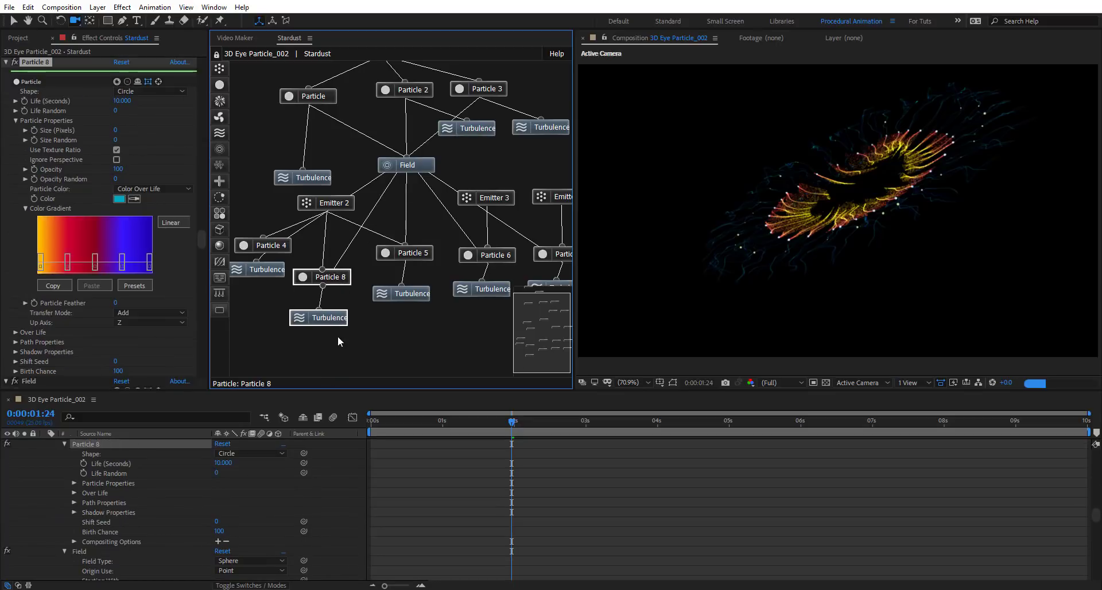
{"action": "left_click", "coordinate": [330, 326]}
{"action": "left_click", "coordinate": [337, 279]}
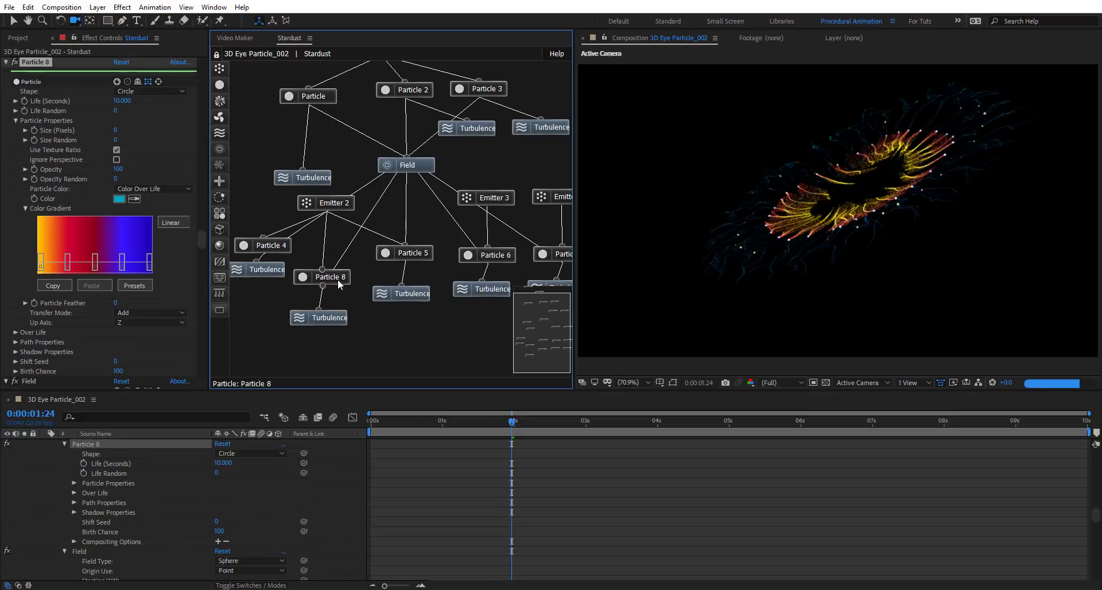
{"action": "left_click", "coordinate": [325, 319]}
Lower Turbulence 8's Origin Z to 93
{"action": "scroll", "coordinate": [118, 337], "scroll_direction": "down", "scroll_amount": 6}
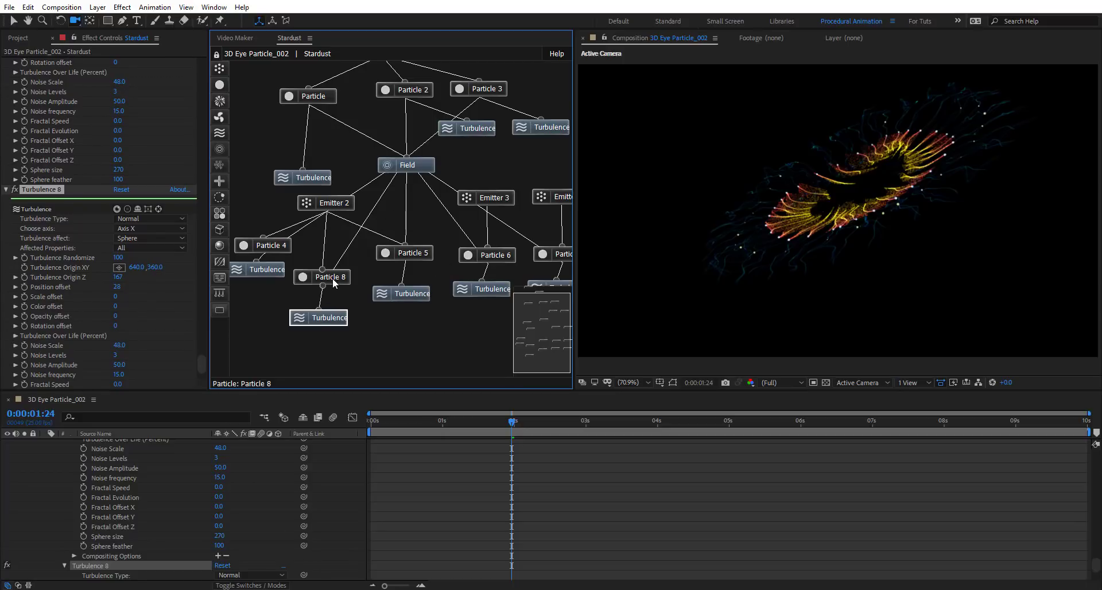
{"action": "left_click", "coordinate": [346, 317]}
{"action": "left_click_drag", "start_coordinate": [102, 277], "coordinate": [56, 276]}
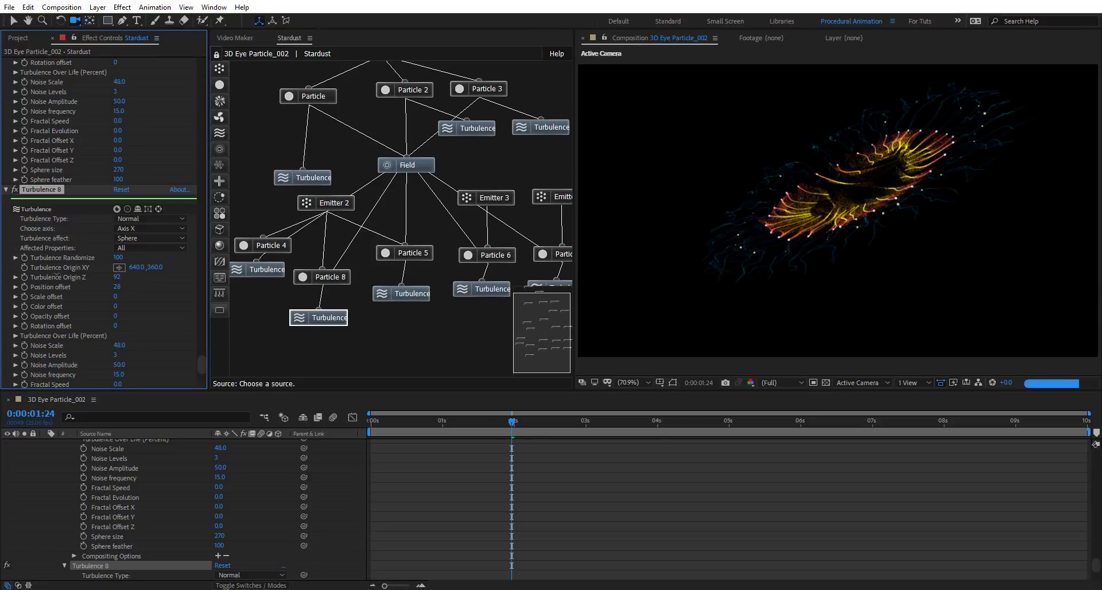
{"action": "left_click", "coordinate": [334, 276]}
{"action": "left_click", "coordinate": [151, 283]}
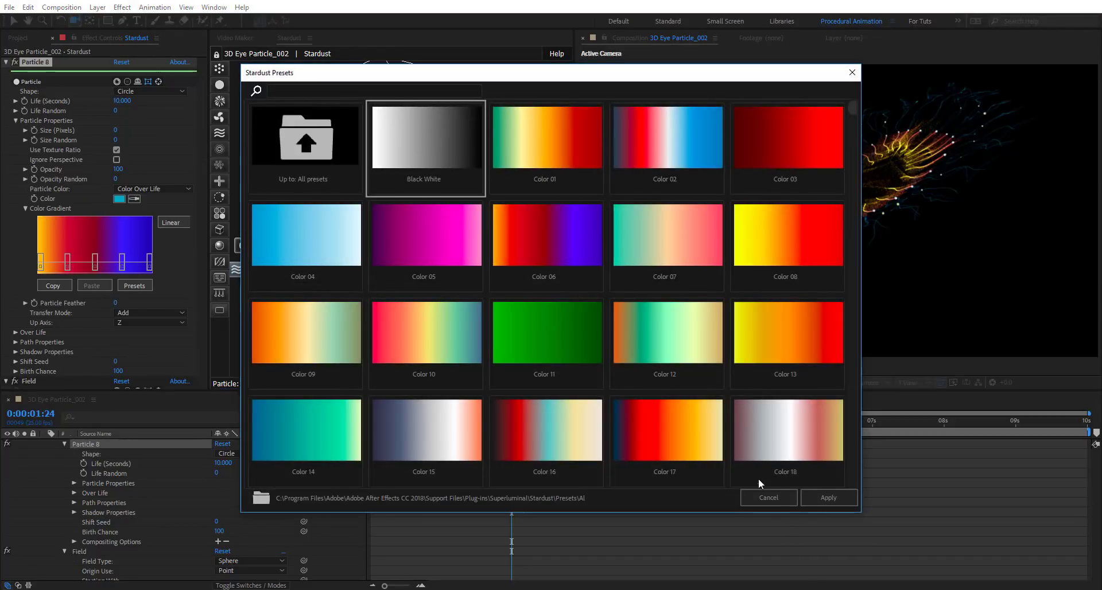
Without applying a preset, make Particle 8's fourth gradient stop yellow and its last stop crimson
{"action": "left_click", "coordinate": [767, 495]}
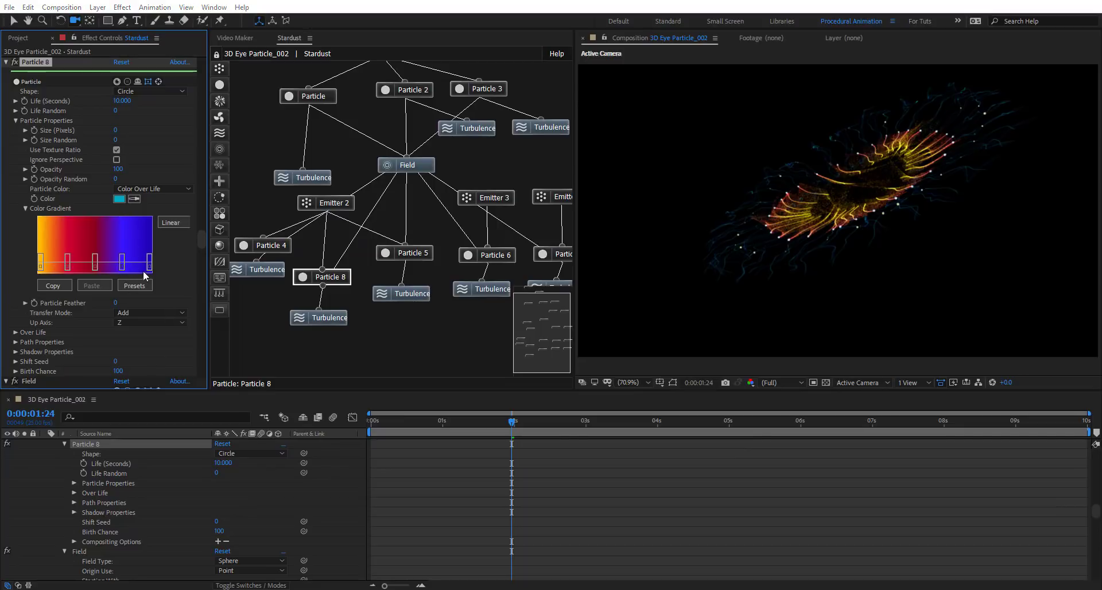
{"action": "double_click", "coordinate": [121, 266]}
{"action": "left_click", "coordinate": [368, 195]}
{"action": "key", "text": "Return"}
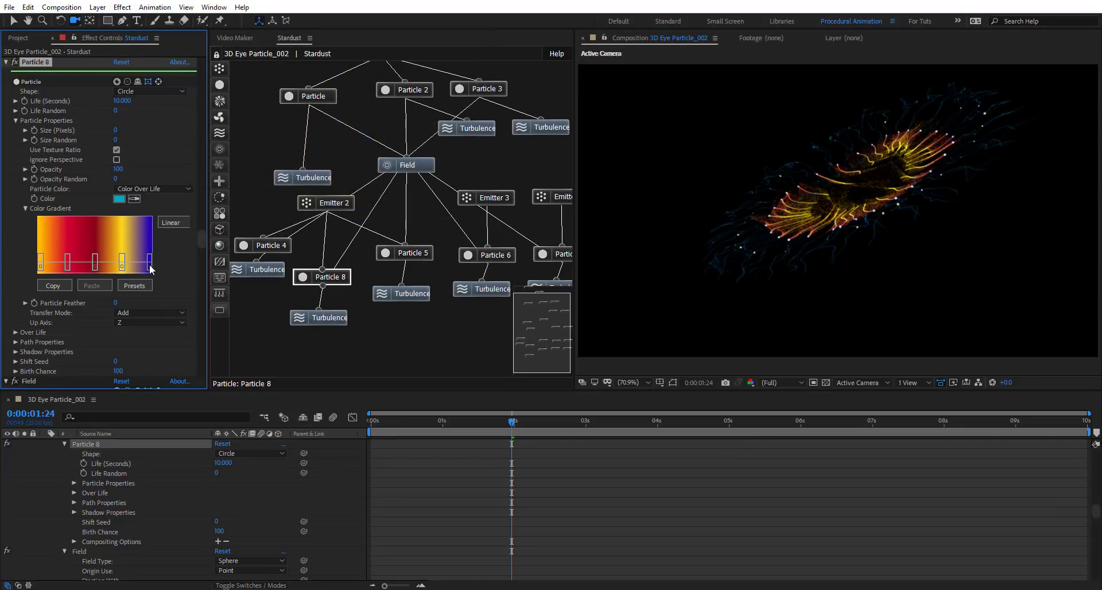
{"action": "double_click", "coordinate": [150, 266]}
{"action": "left_click_drag", "start_coordinate": [368, 172], "coordinate": [368, 71]}
{"action": "key", "text": "Return"}
{"action": "left_click_drag", "start_coordinate": [201, 239], "coordinate": [202, 241]}
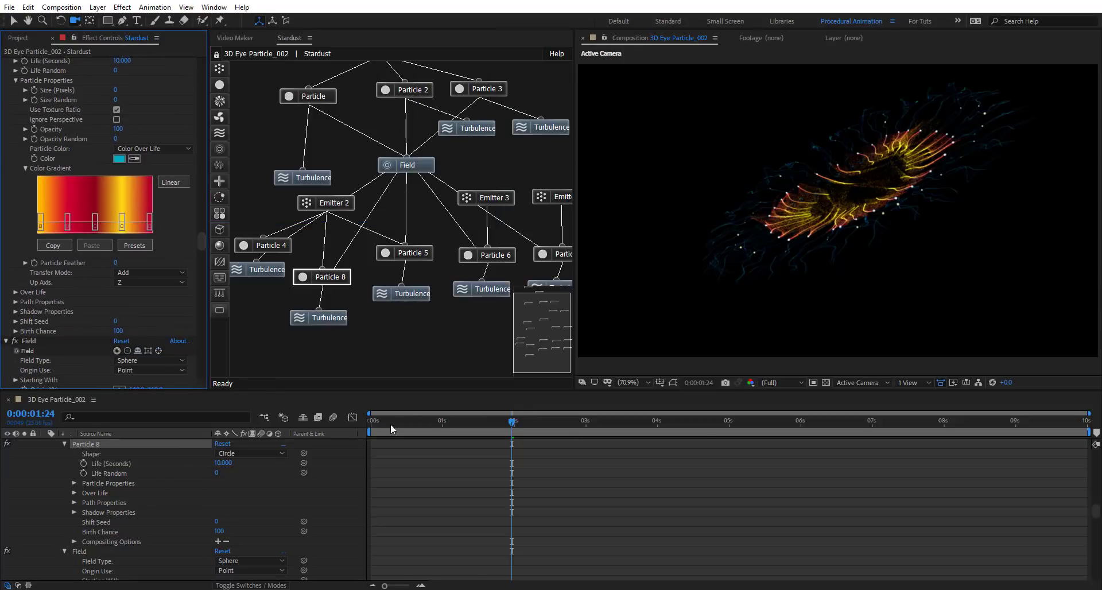
Scrub the timeline and zoom and pan the views to check the red-yellow tendrils
{"action": "left_click_drag", "start_coordinate": [496, 422], "coordinate": [1015, 431]}
{"action": "scroll", "coordinate": [880, 228], "scroll_direction": "up", "scroll_amount": 1}
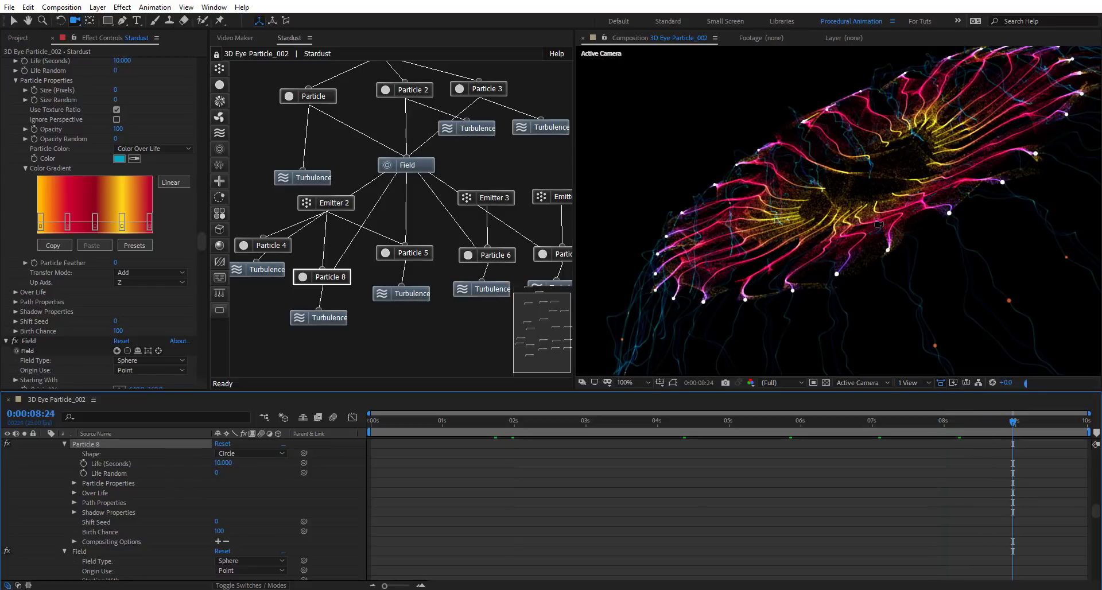
{"action": "scroll", "coordinate": [878, 218], "scroll_direction": "down", "scroll_amount": 1}
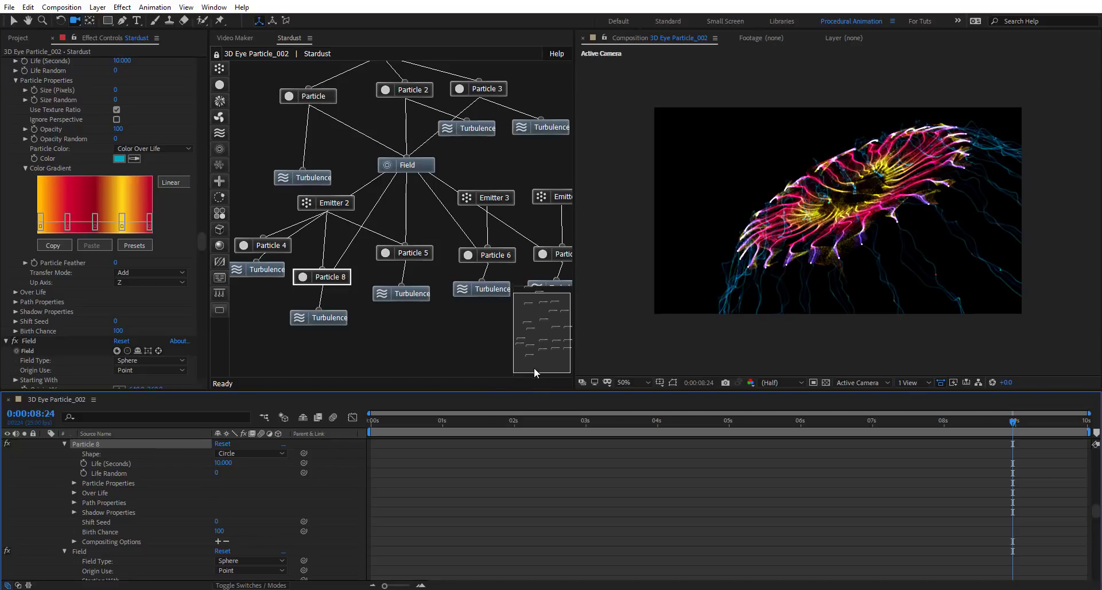
{"action": "scroll", "coordinate": [874, 255], "scroll_direction": "up", "scroll_amount": 1}
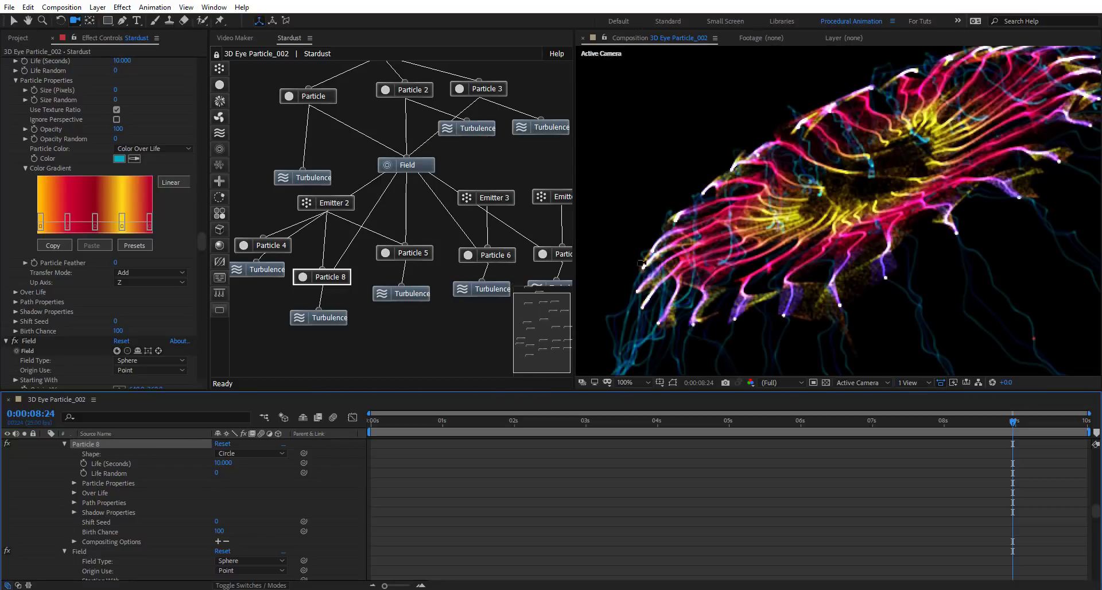
{"action": "left_click_drag", "start_coordinate": [547, 362], "coordinate": [550, 356]}
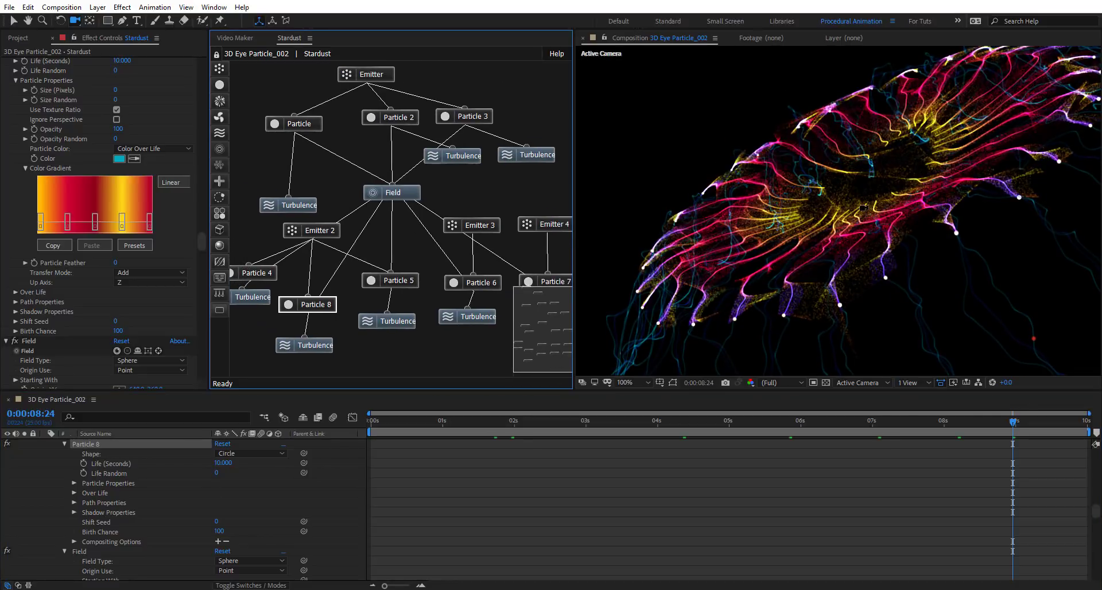
{"action": "scroll", "coordinate": [865, 209], "scroll_direction": "down", "scroll_amount": 1}
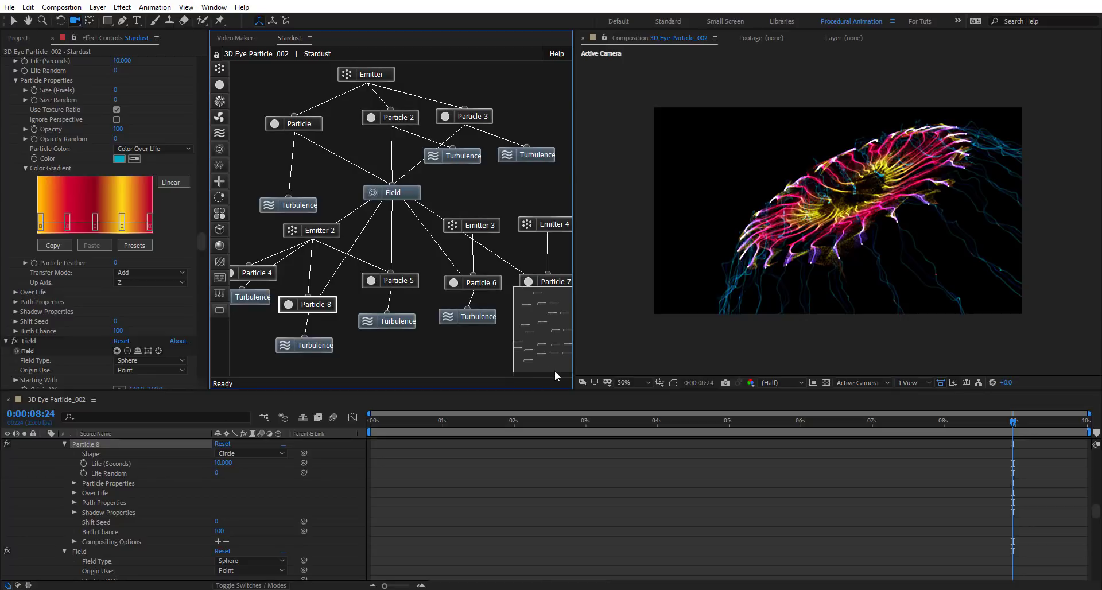
{"action": "mouse_move", "coordinate": [554, 370]}
{"action": "left_mouse_down"}
{"action": "mouse_move", "coordinate": [563, 361]}
{"action": "mouse_move", "coordinate": [553, 358]}
{"action": "left_mouse_up"}
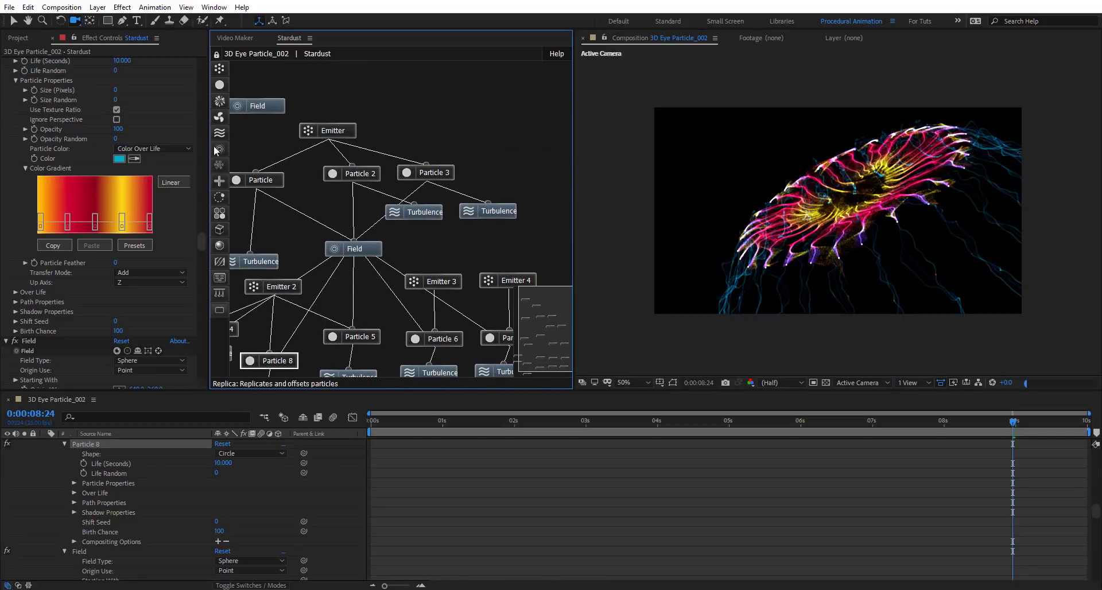
Add a new Emitter, Particle and Model node in open space of the Stardust graph
{"action": "left_click", "coordinate": [219, 68]}
{"action": "left_click_drag", "start_coordinate": [556, 301], "coordinate": [572, 305]}
{"action": "left_click_drag", "start_coordinate": [354, 66], "coordinate": [431, 95]}
{"action": "left_click", "coordinate": [219, 85]}
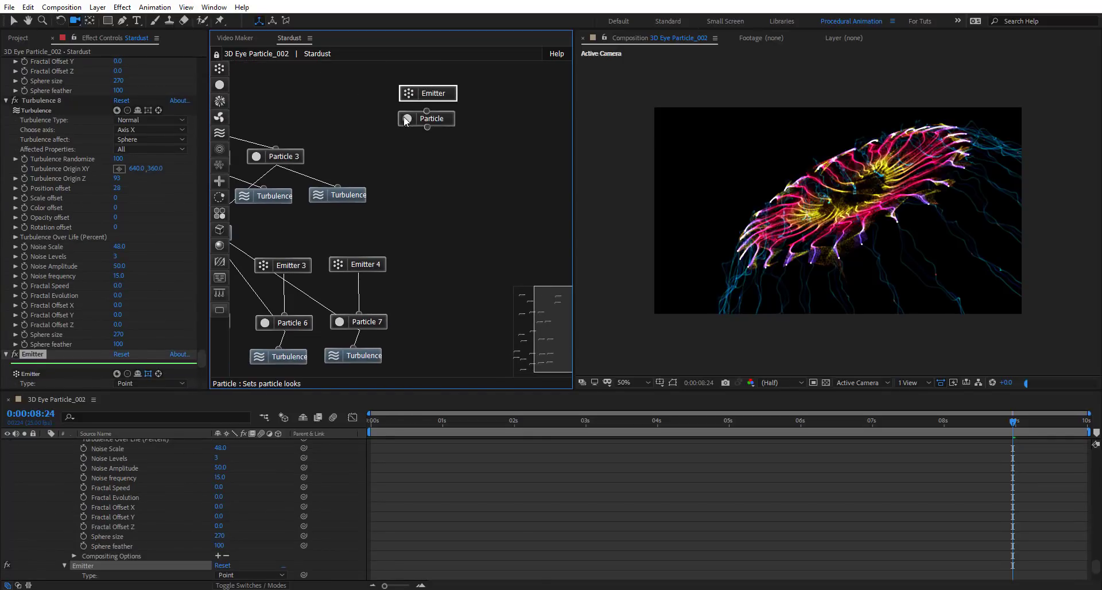
{"action": "left_click", "coordinate": [437, 159]}
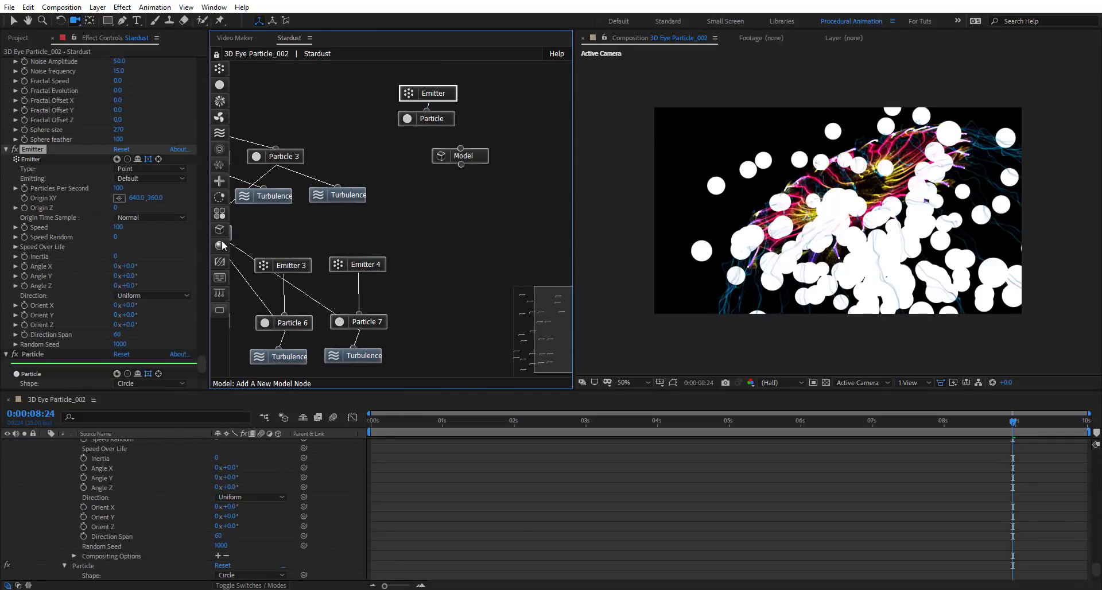
{"action": "left_click_drag", "start_coordinate": [465, 211], "coordinate": [465, 212]}
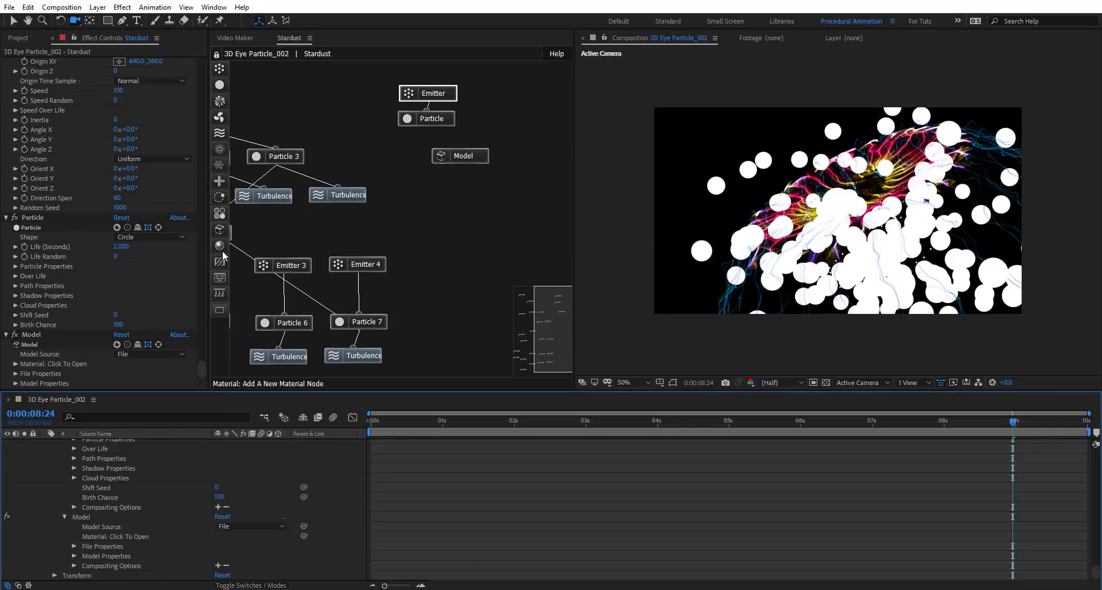
Add a Material node, chain it under Model, and align Model and Material beneath Particle
{"action": "left_click_drag", "start_coordinate": [220, 247], "coordinate": [471, 197]}
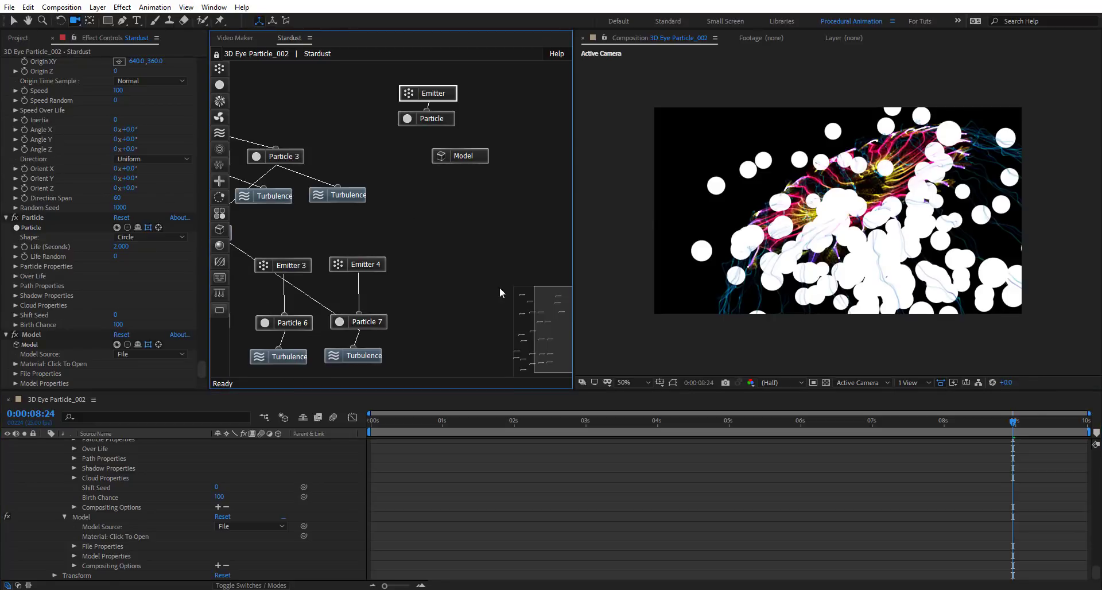
{"action": "left_click_drag", "start_coordinate": [561, 333], "coordinate": [566, 302]}
{"action": "left_click_drag", "start_coordinate": [220, 247], "coordinate": [446, 364]}
{"action": "left_click_drag", "start_coordinate": [552, 305], "coordinate": [551, 318]}
{"action": "left_click_drag", "start_coordinate": [480, 231], "coordinate": [440, 326]}
{"action": "left_click_drag", "start_coordinate": [439, 322], "coordinate": [410, 263]}
{"action": "left_click_drag", "start_coordinate": [489, 278], "coordinate": [438, 349]}
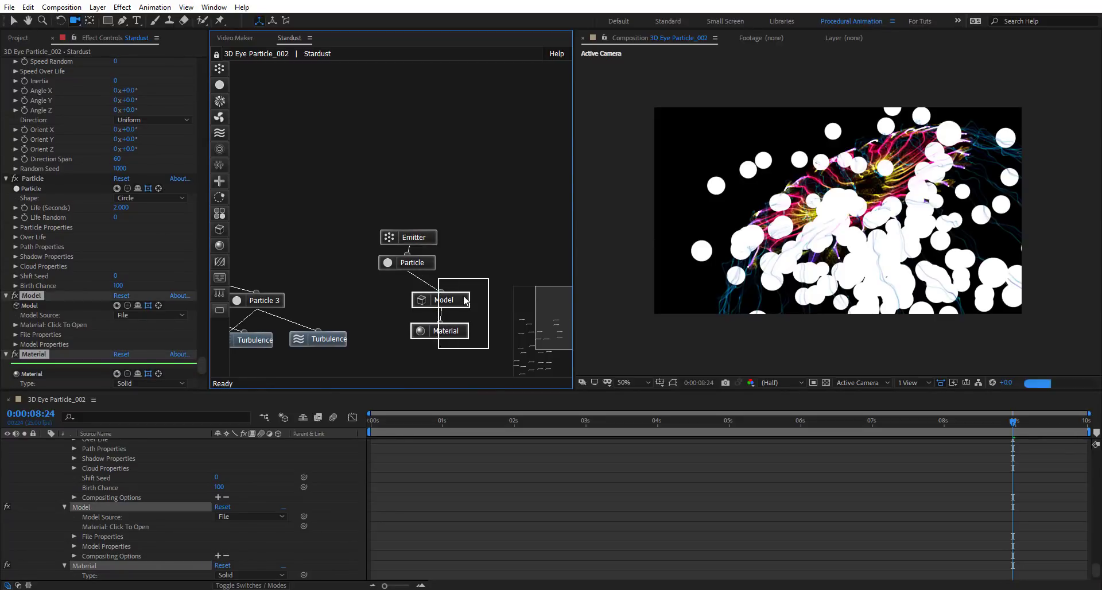
{"action": "left_click_drag", "start_coordinate": [460, 300], "coordinate": [438, 297]}
Set the new Emitter's Speed to 0
{"action": "left_click", "coordinate": [395, 237]}
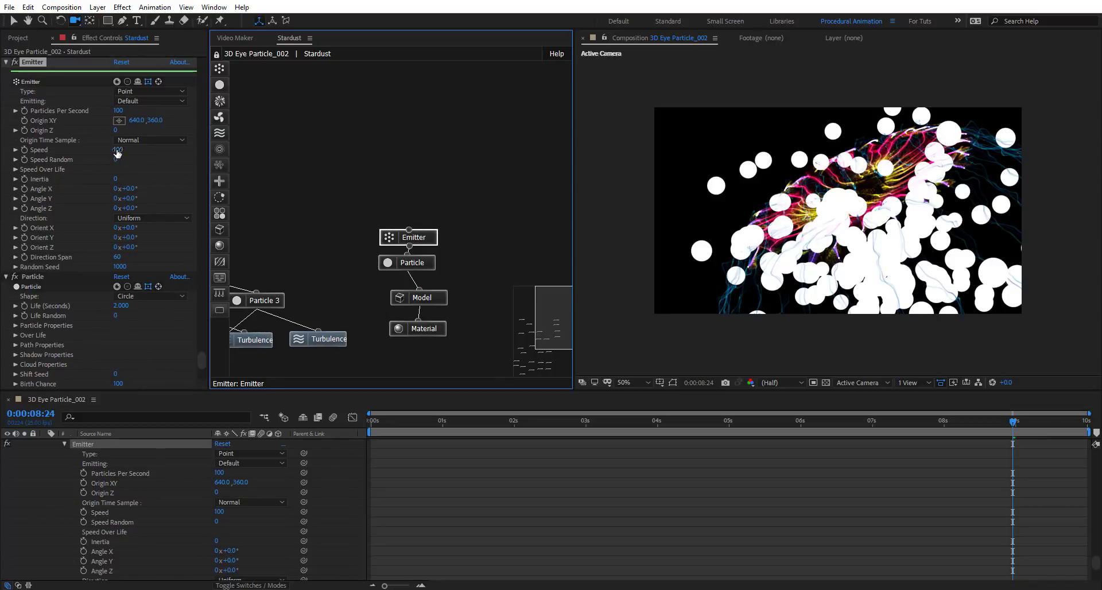
{"action": "left_click", "coordinate": [118, 150]}
{"action": "type", "text": "0"}
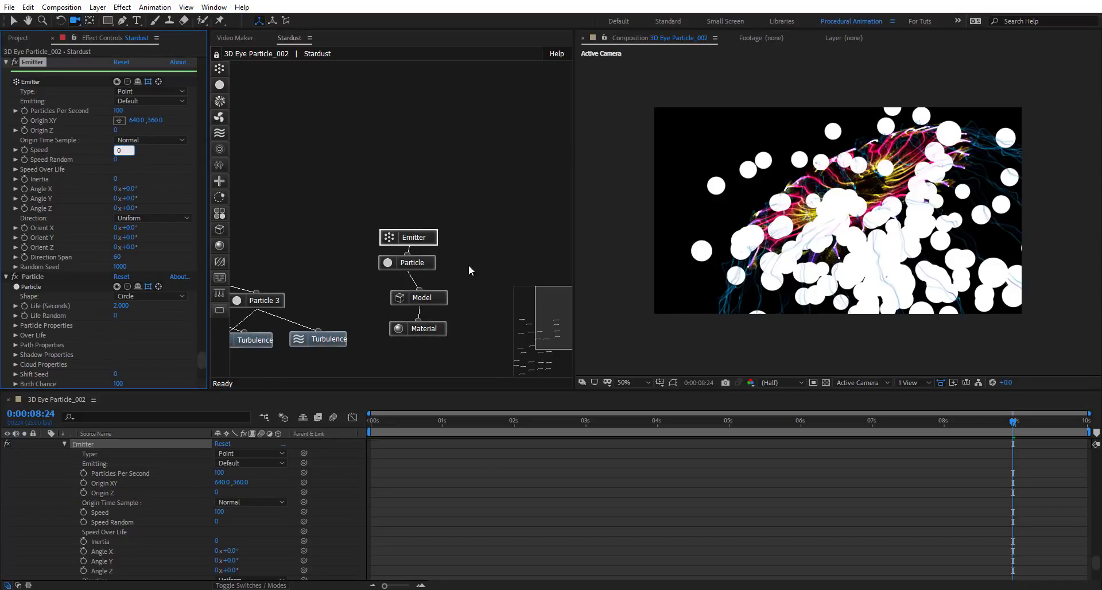
{"action": "left_click", "coordinate": [469, 269]}
Set the new Particle node's Shape to Model
{"action": "left_click", "coordinate": [416, 265]}
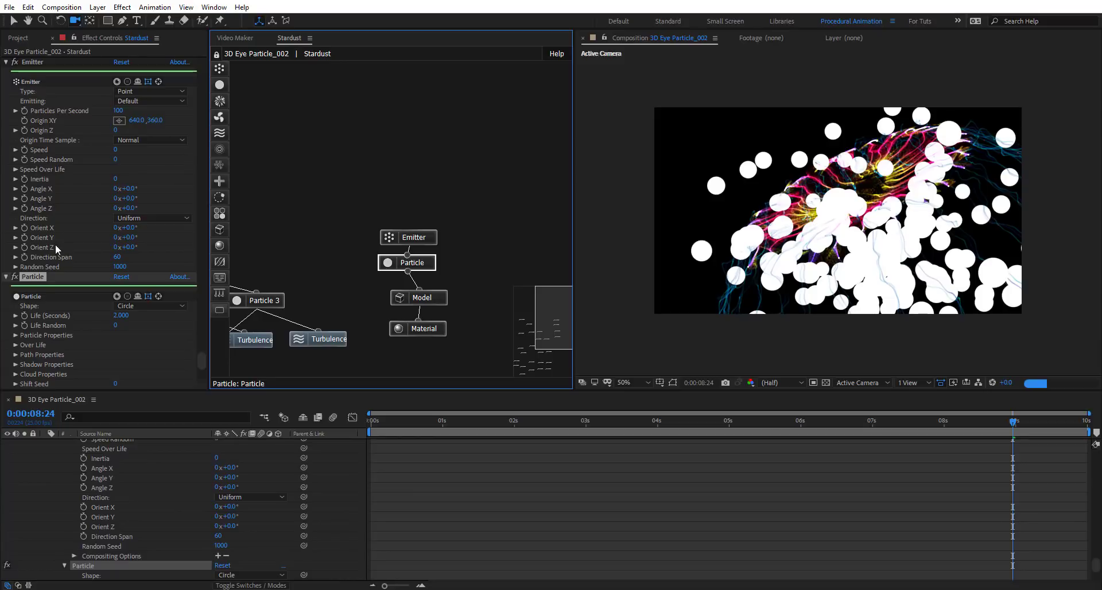
{"action": "left_click", "coordinate": [159, 246]}
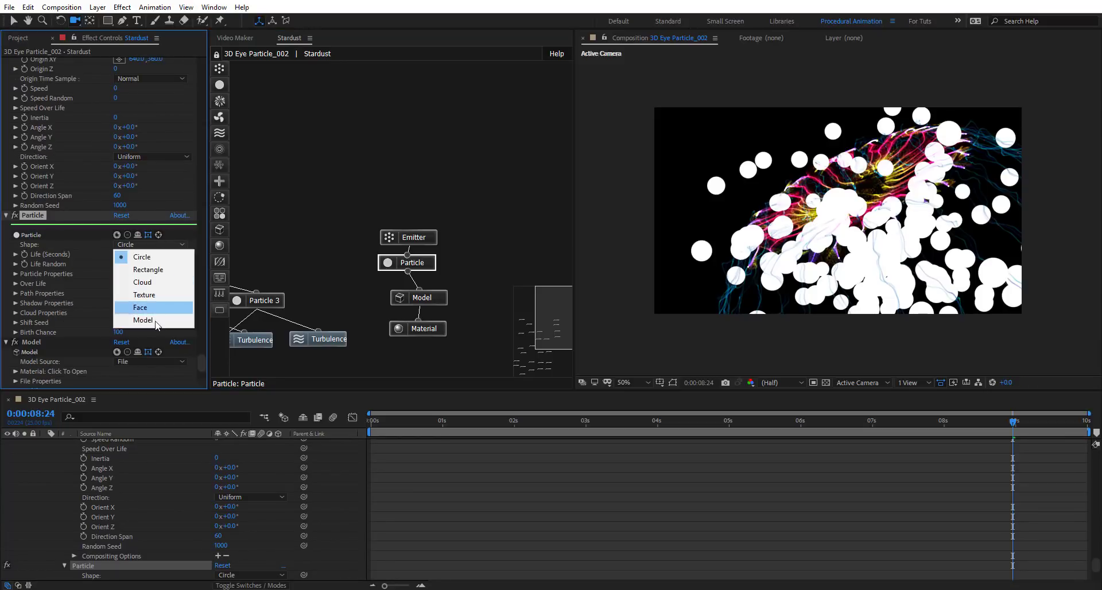
{"action": "left_click", "coordinate": [156, 320]}
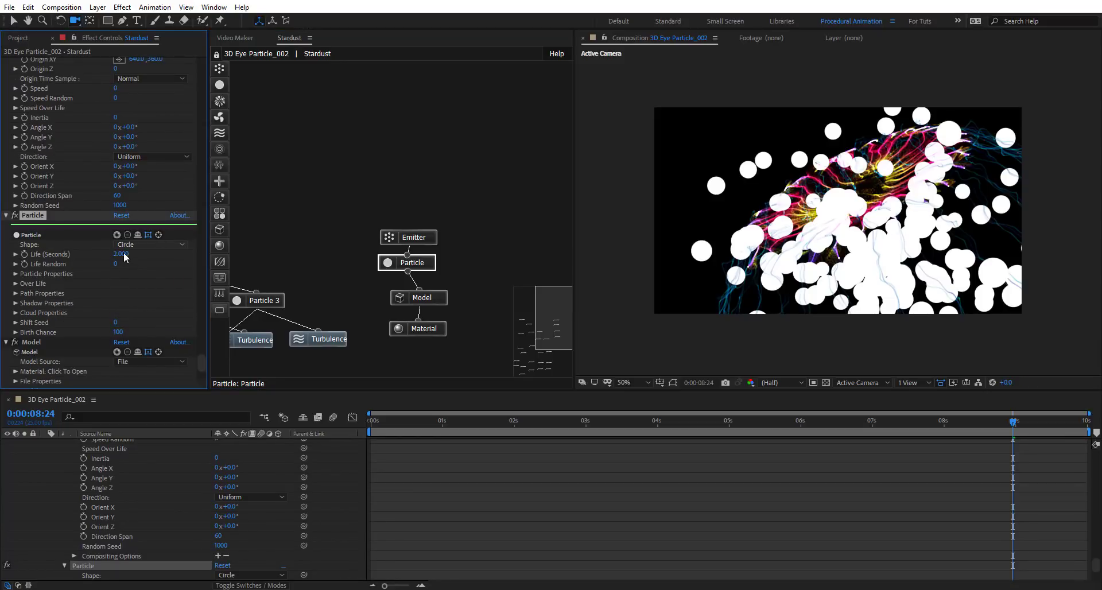
Make the new Emitter emit Once at 1 particle per second
{"action": "left_click", "coordinate": [425, 238]}
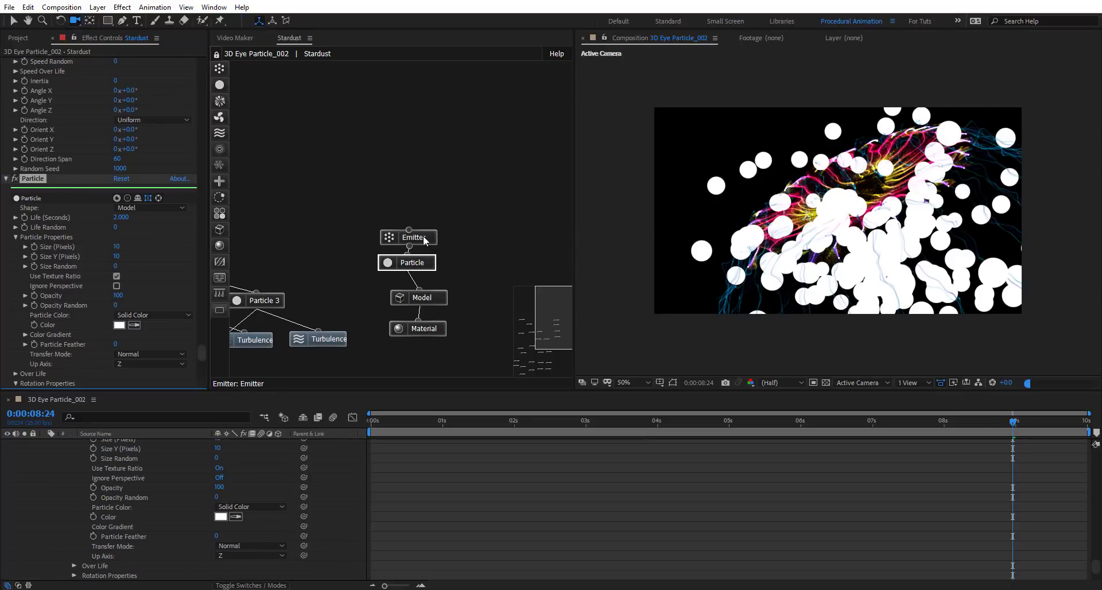
{"action": "left_click", "coordinate": [139, 101]}
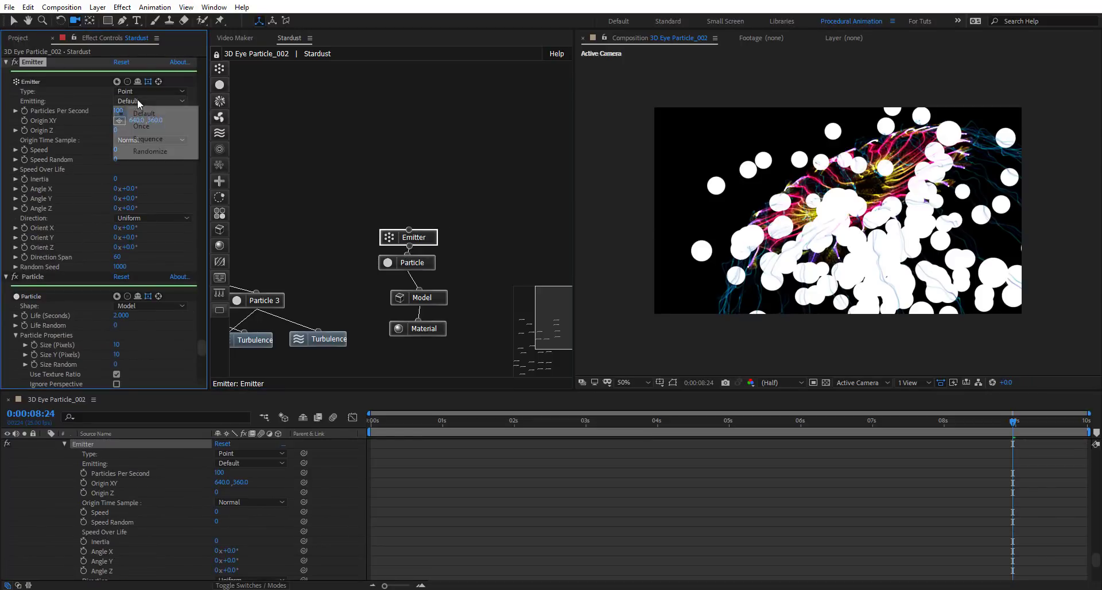
{"action": "left_click", "coordinate": [136, 115]}
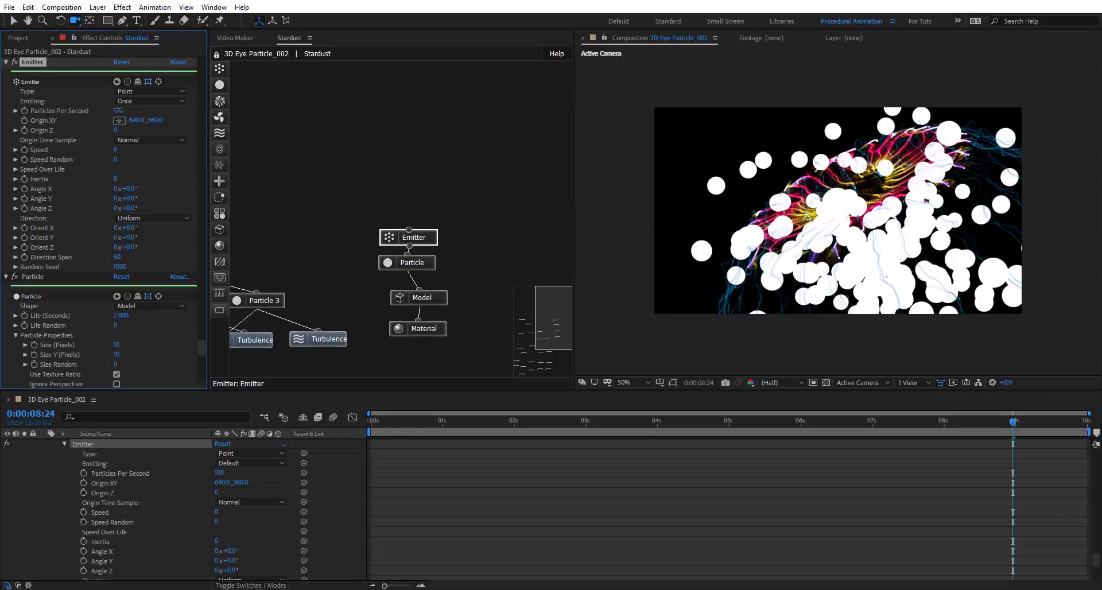
{"action": "left_click", "coordinate": [116, 111]}
{"action": "type", "text": "1"}
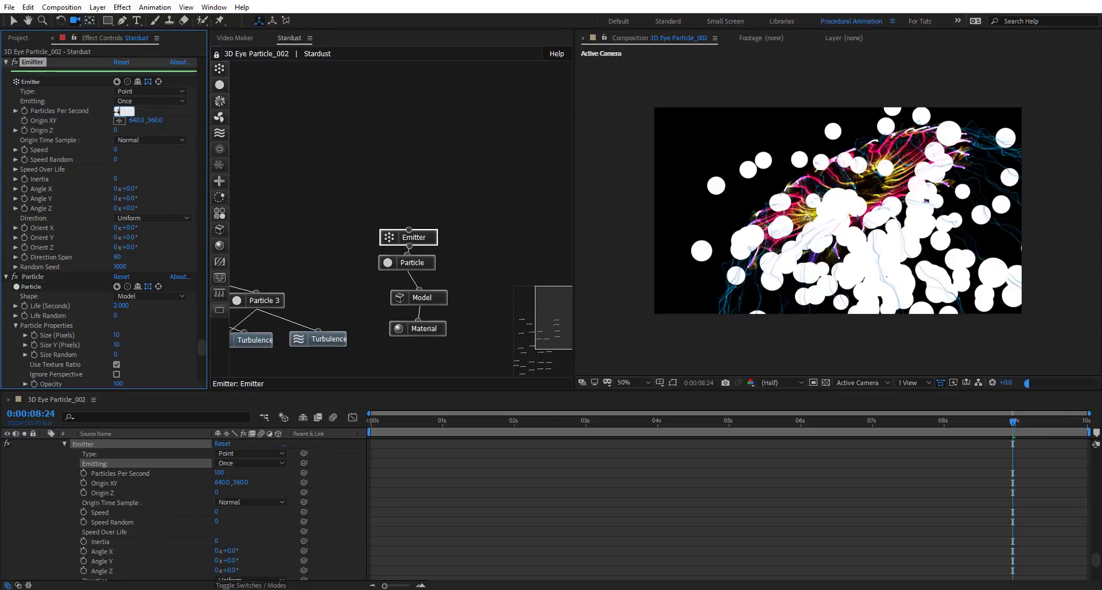
{"action": "key", "text": "Return"}
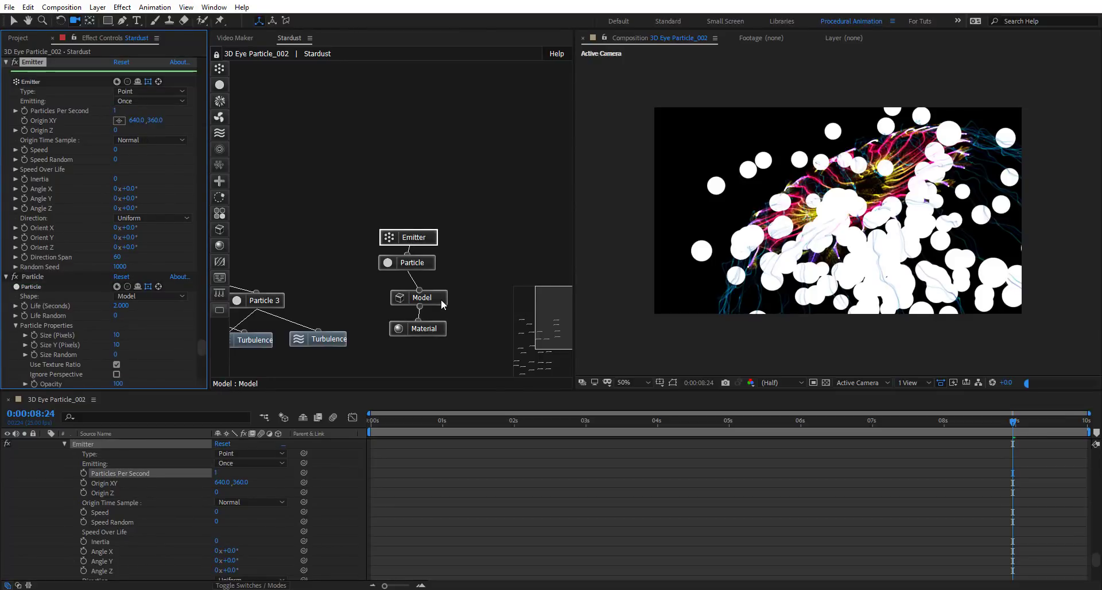
Set the Model node's source to a Primitive Sphere with Size X 10
{"action": "left_click", "coordinate": [441, 299]}
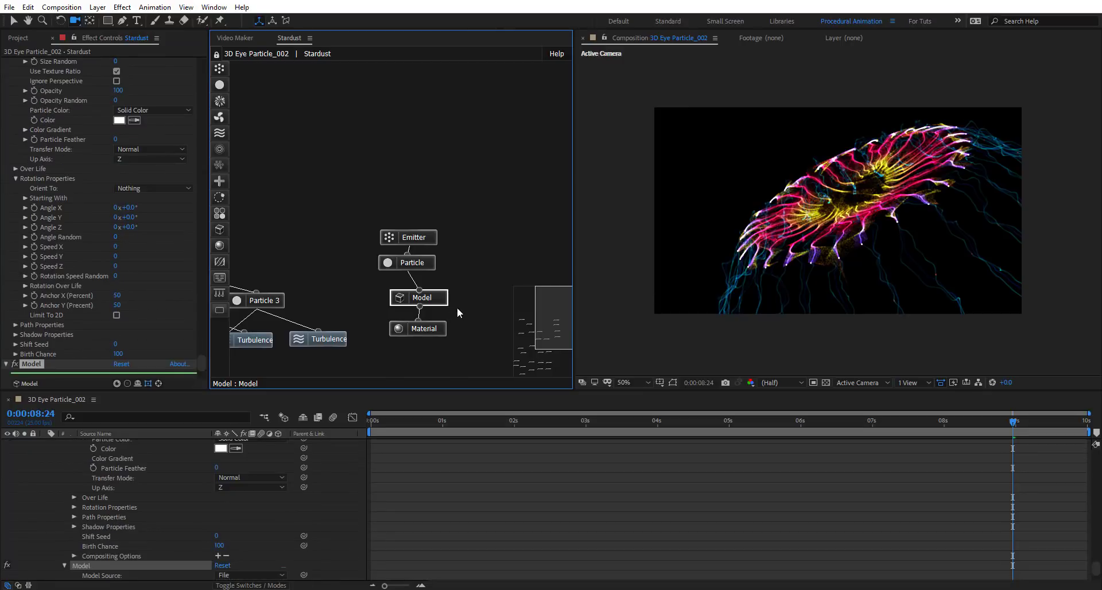
{"action": "scroll", "coordinate": [95, 304], "scroll_direction": "down", "scroll_amount": 4}
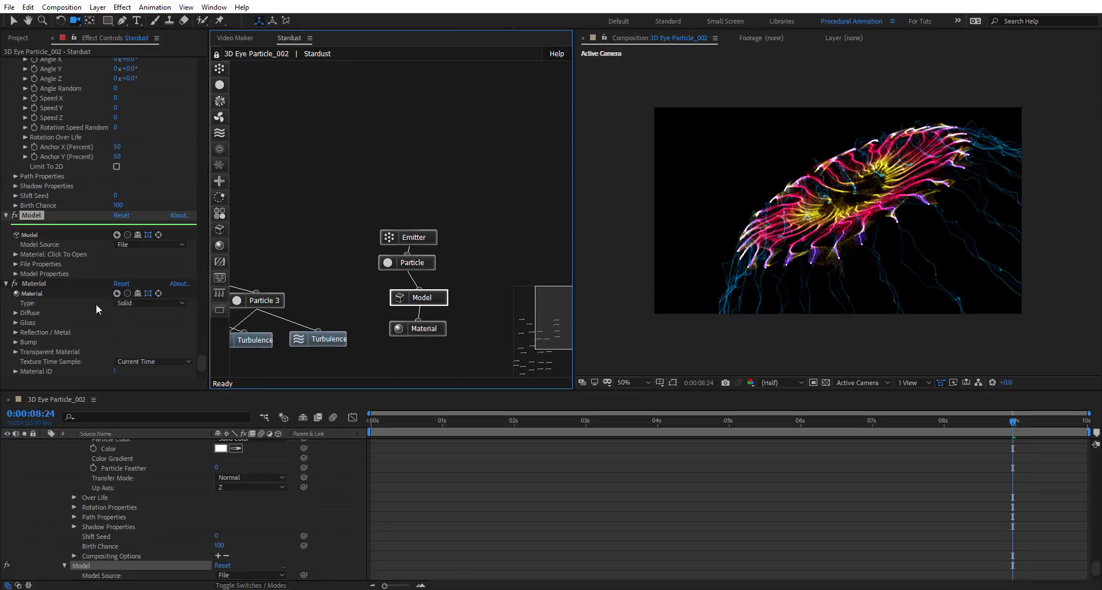
{"action": "left_click", "coordinate": [136, 244]}
{"action": "left_click", "coordinate": [165, 268]}
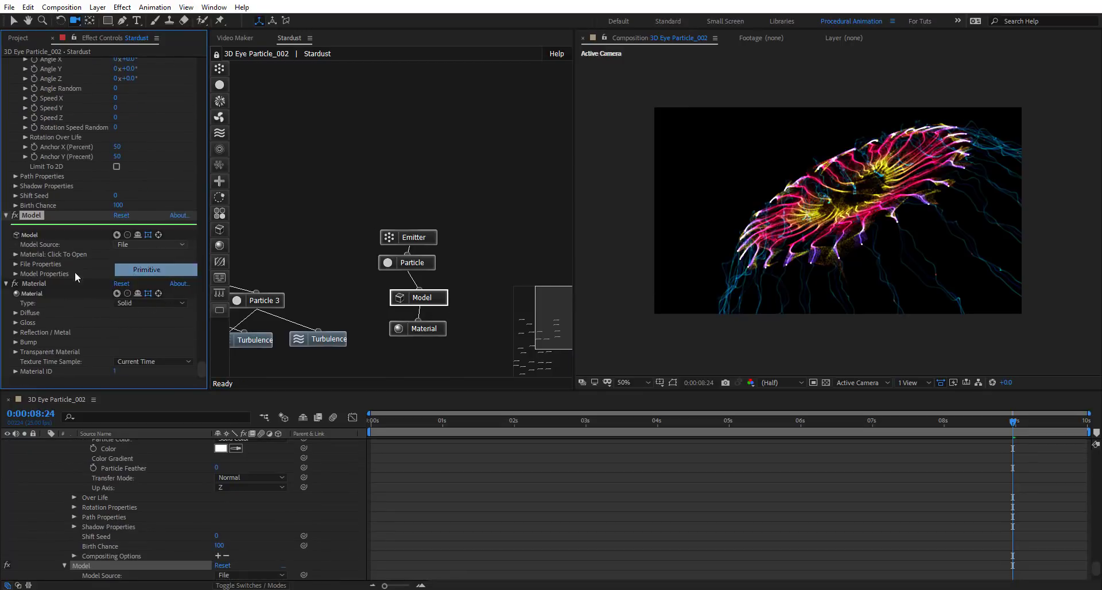
{"action": "left_click", "coordinate": [16, 264]}
{"action": "left_click", "coordinate": [146, 274]}
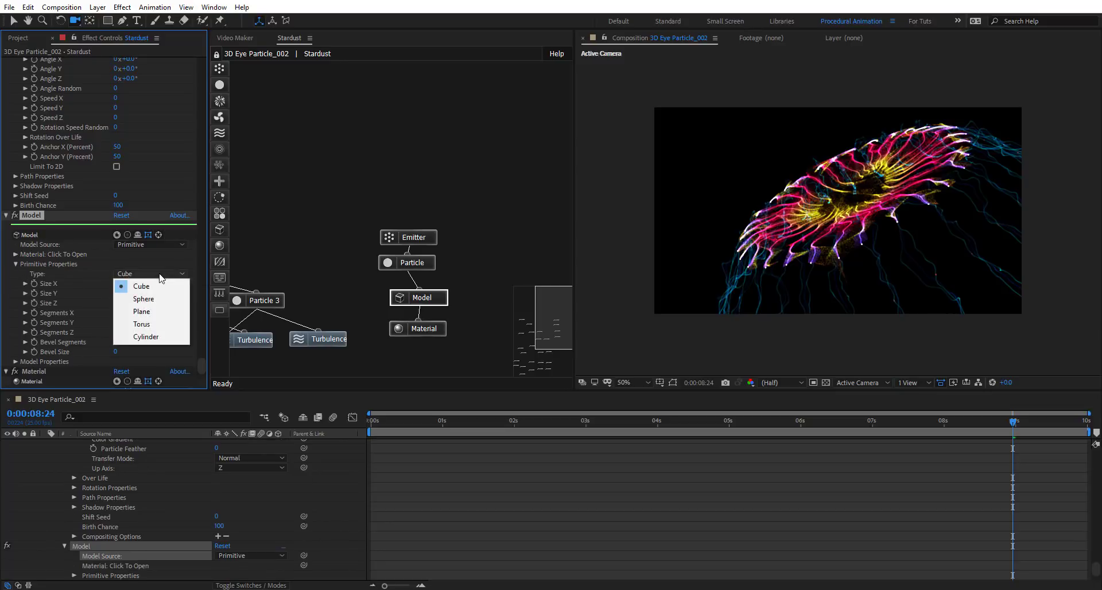
{"action": "left_click", "coordinate": [146, 298]}
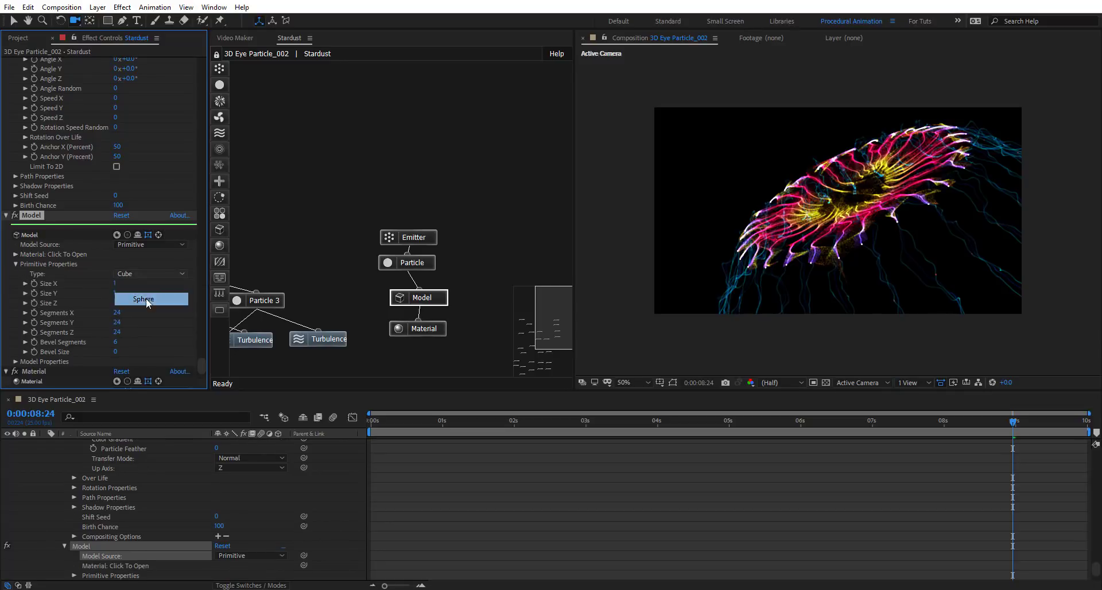
{"action": "left_click", "coordinate": [114, 283]}
{"action": "type", "text": "10"}
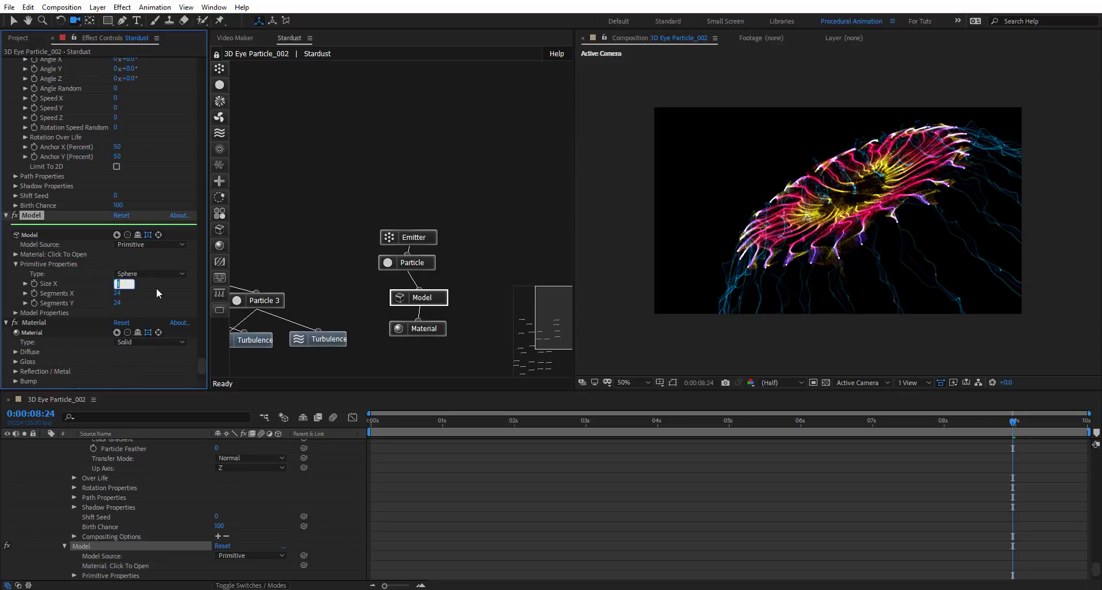
{"action": "key", "text": "Return"}
Set the new Particle's Life (Seconds) to 10
{"action": "left_click", "coordinate": [426, 266]}
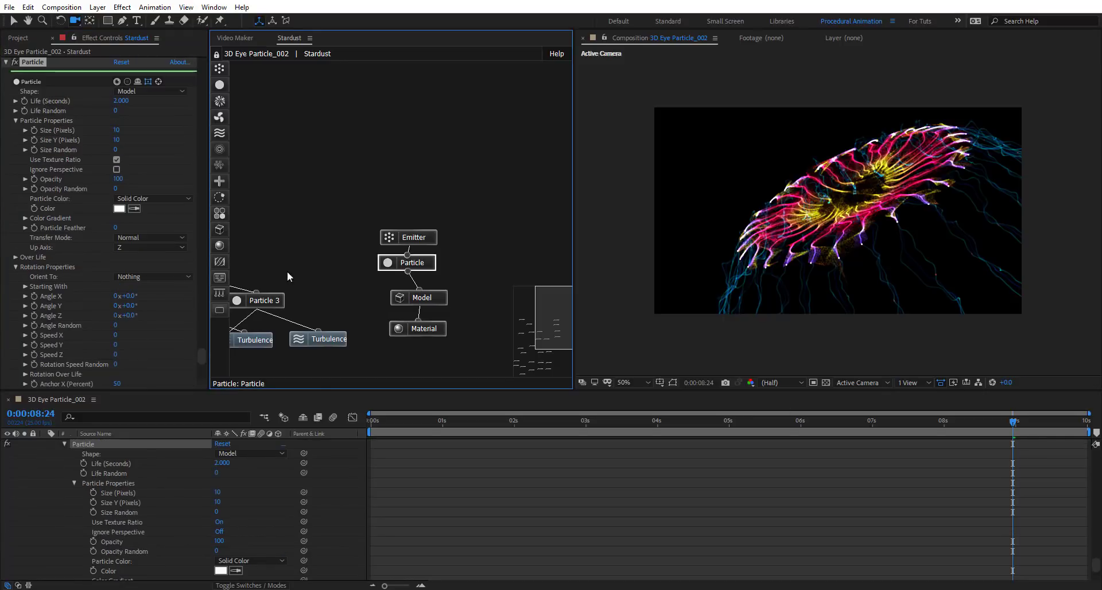
{"action": "left_click", "coordinate": [123, 102]}
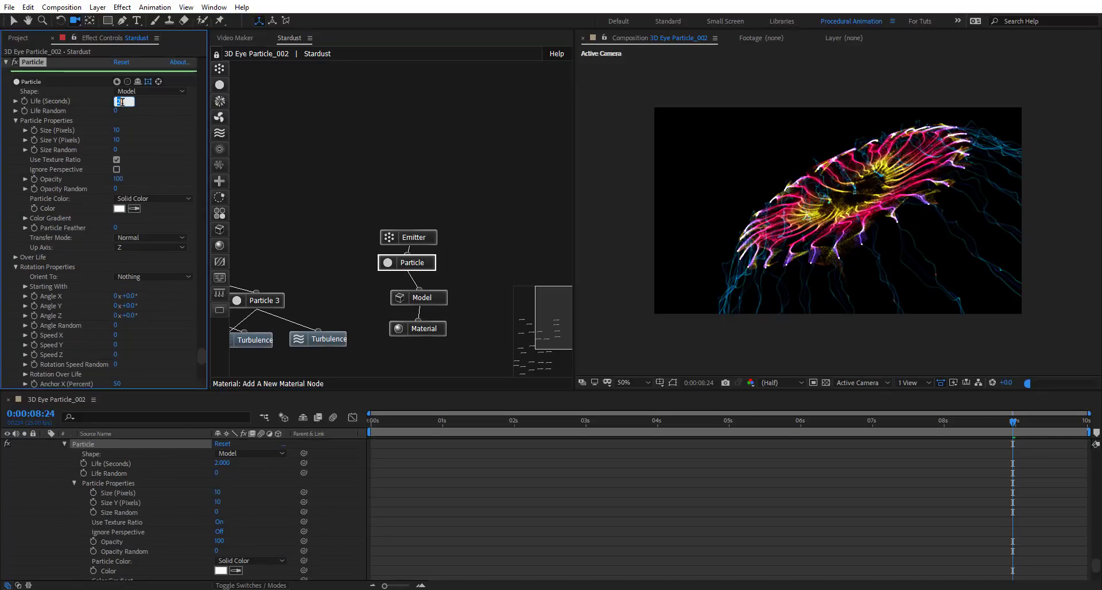
{"action": "type", "text": "10"}
{"action": "key", "text": "Return"}
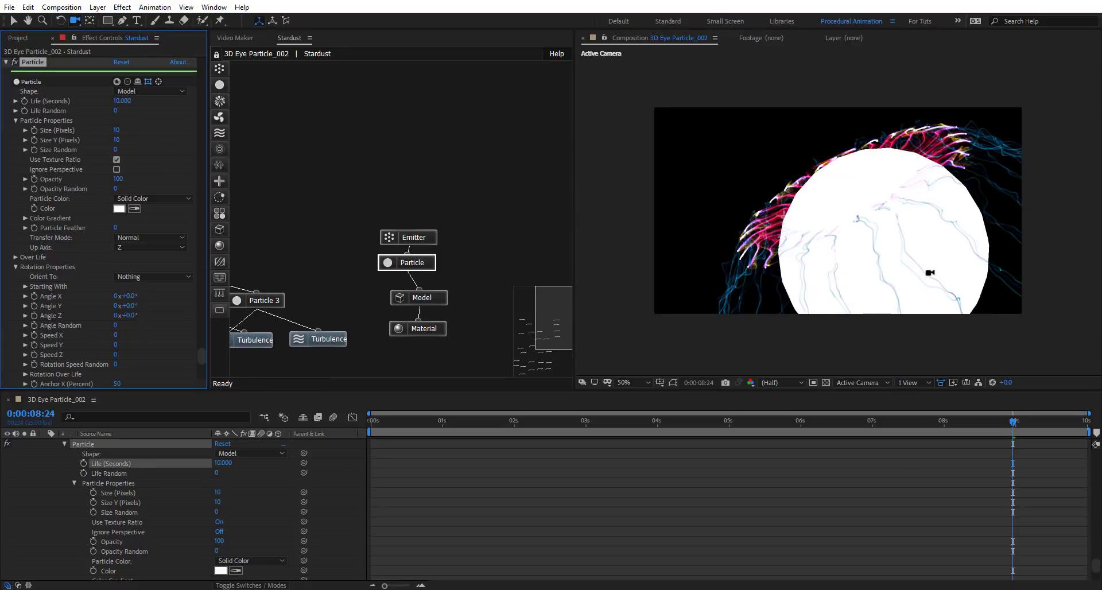
Split the viewer into 2 Views - Horizontal, with the right view showing Left
{"action": "left_click", "coordinate": [918, 382]}
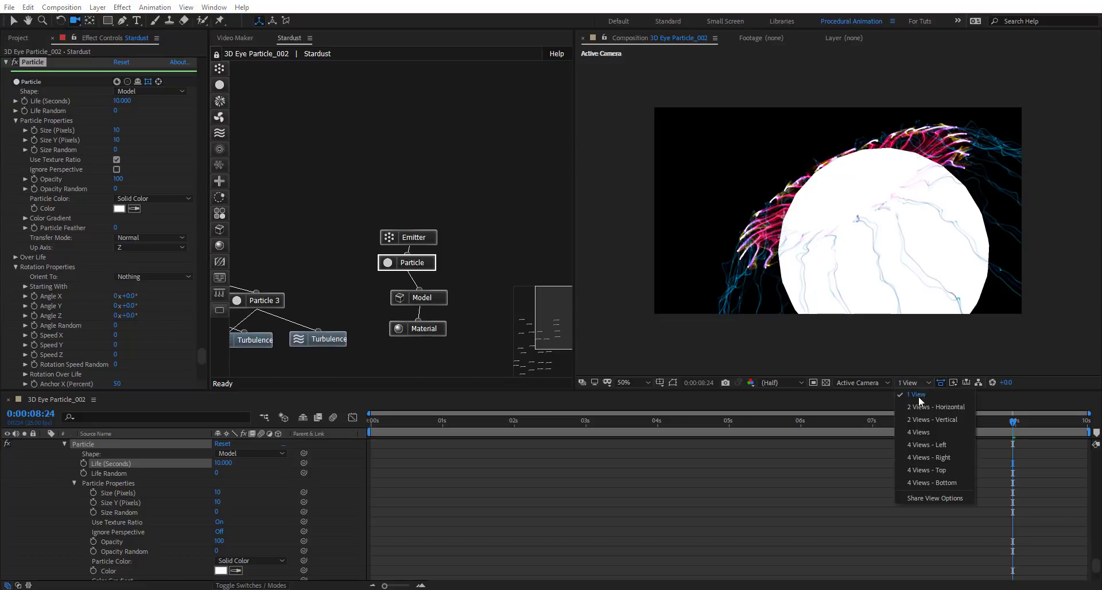
{"action": "left_click", "coordinate": [922, 408]}
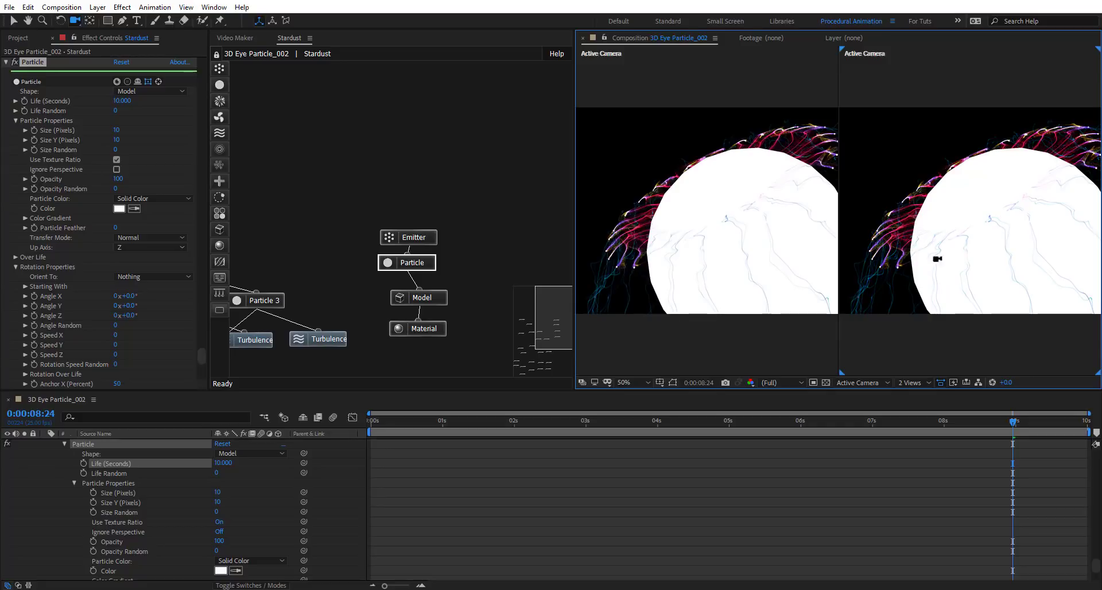
{"action": "left_click", "coordinate": [884, 381]}
{"action": "left_click", "coordinate": [868, 451]}
Move the Emitter Origin Z to -100
{"action": "key", "text": "v"}
{"action": "scroll", "coordinate": [970, 212], "scroll_direction": "up", "scroll_amount": 2}
{"action": "left_click", "coordinate": [423, 243]}
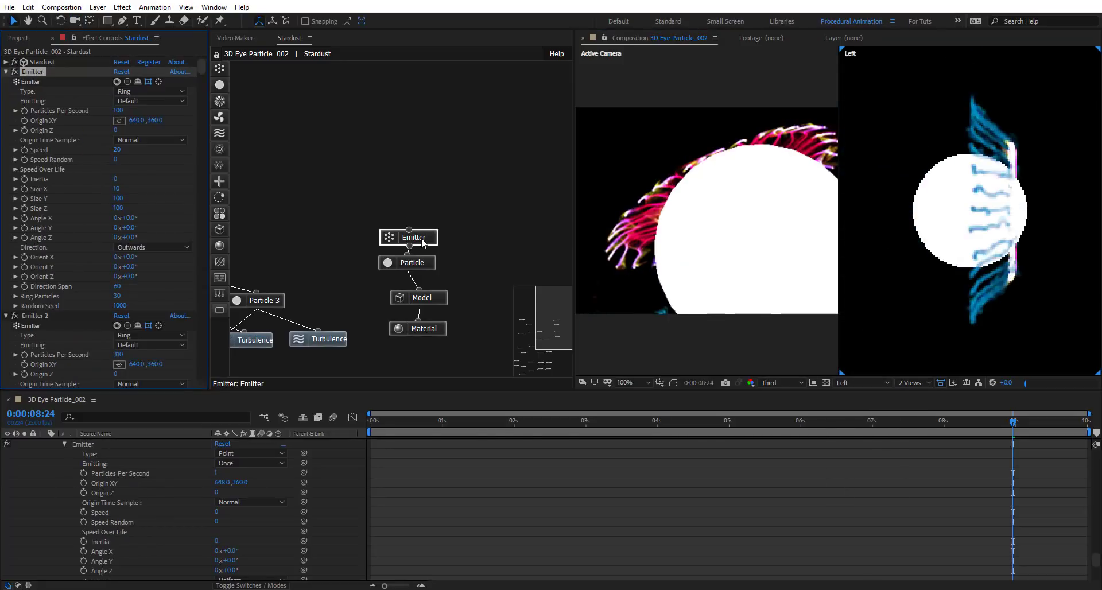
{"action": "scroll", "coordinate": [45, 302], "scroll_direction": "down", "scroll_amount": 10}
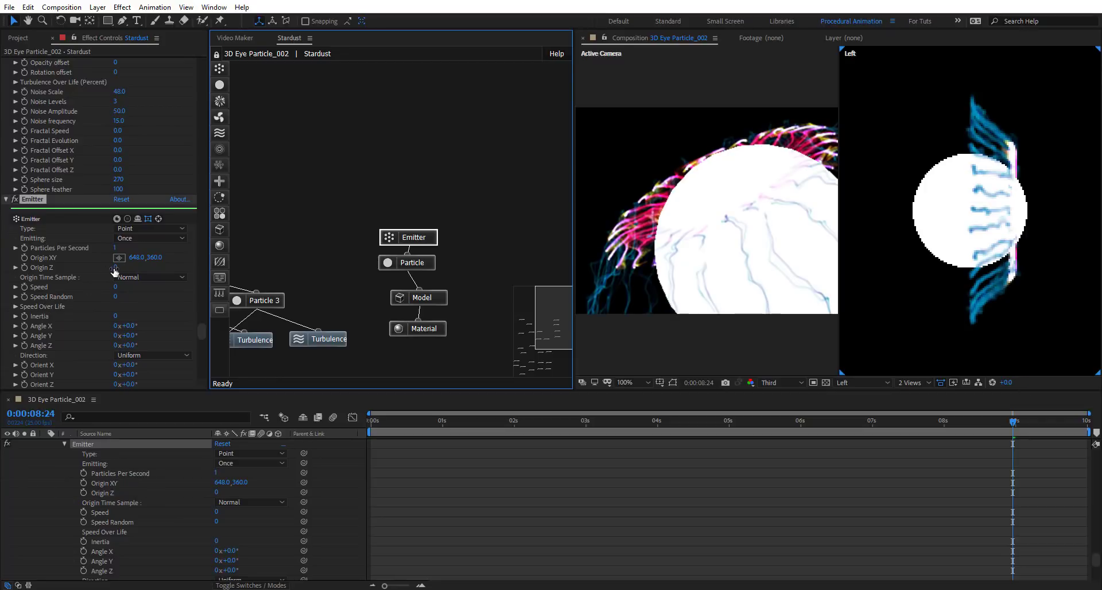
{"action": "left_click_drag", "start_coordinate": [115, 268], "coordinate": [105, 266]}
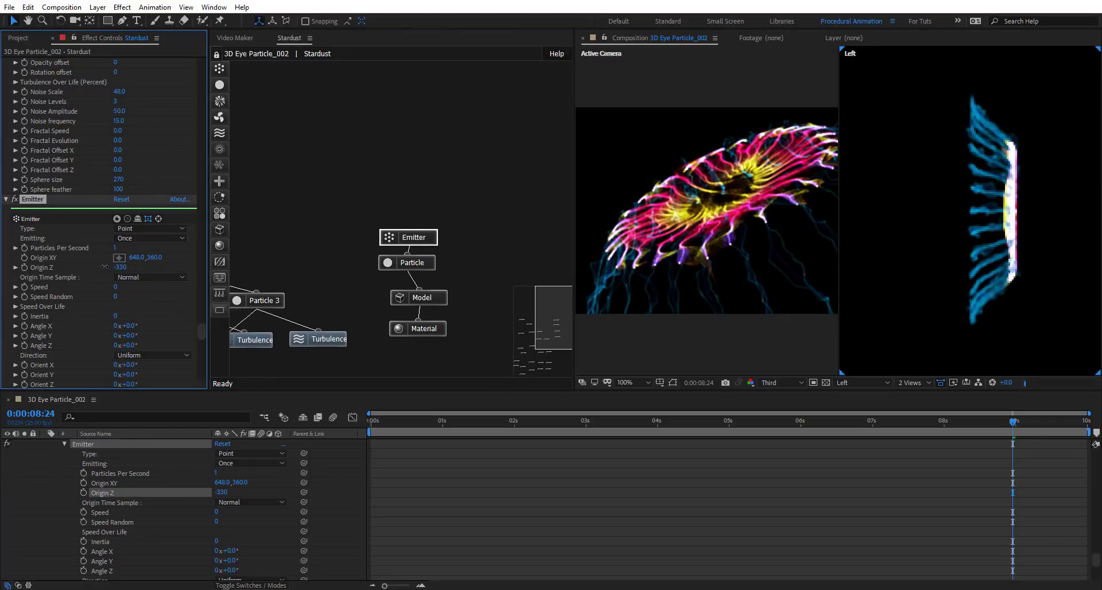
{"action": "left_click_drag", "start_coordinate": [117, 267], "coordinate": [120, 267]}
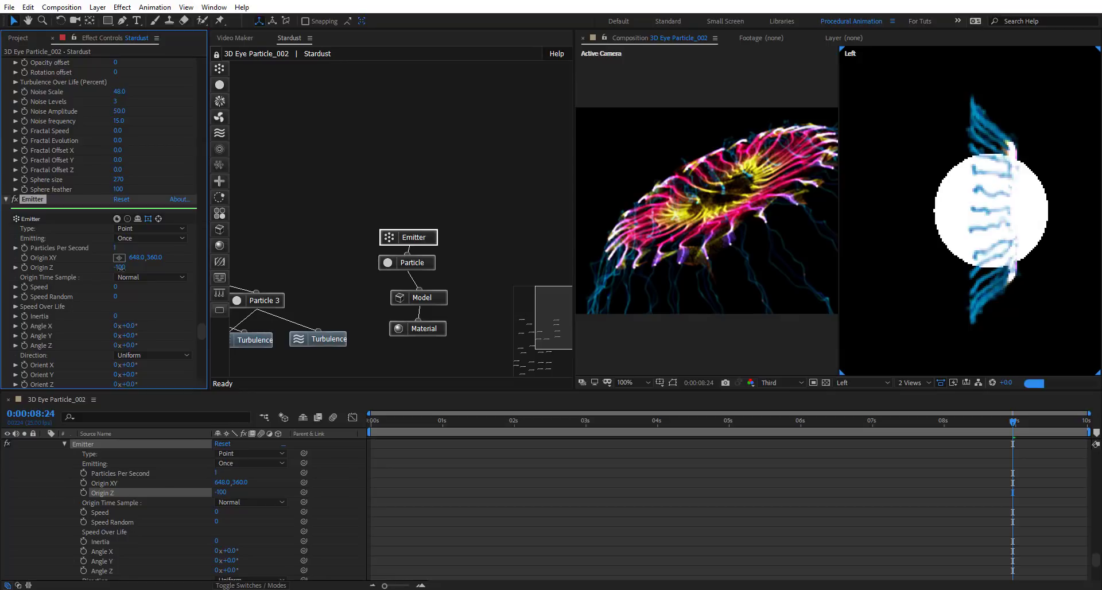
Set the Particle Size (Pixels) to 15
{"action": "left_click", "coordinate": [409, 267]}
{"action": "left_click", "coordinate": [117, 335]}
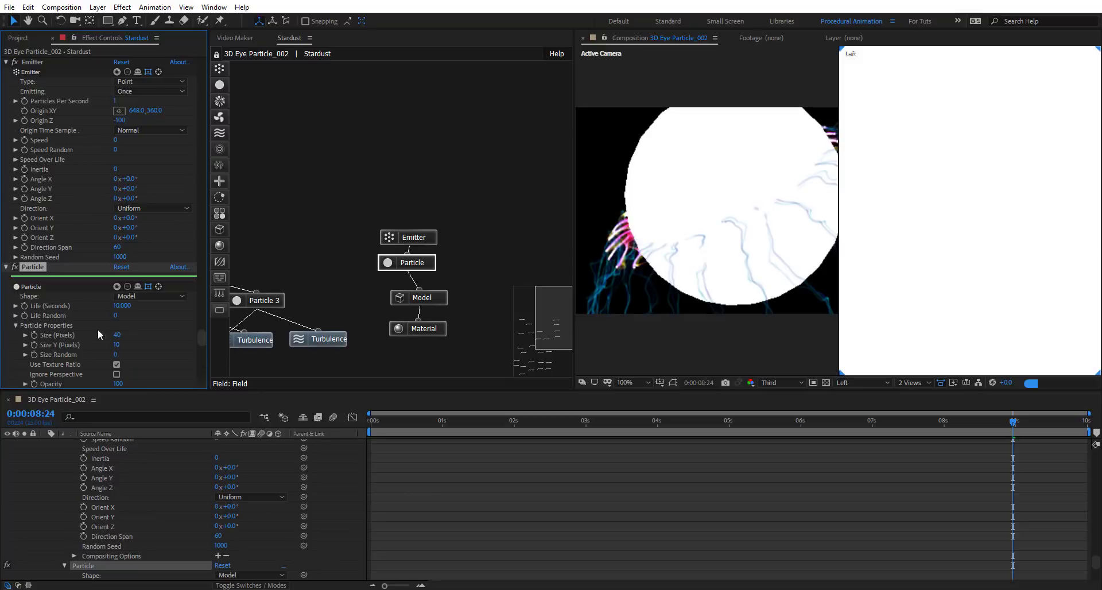
{"action": "type", "text": "15"}
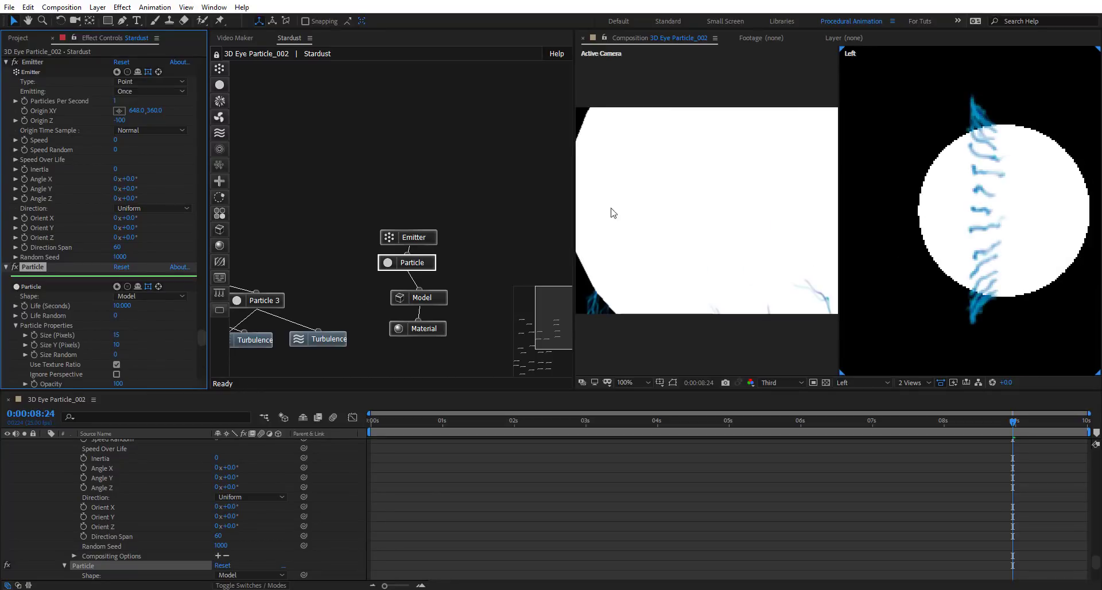
Change the sphere model's Material Type to Transparent and set Transparent Material Opacity to 13
{"action": "left_click", "coordinate": [429, 295]}
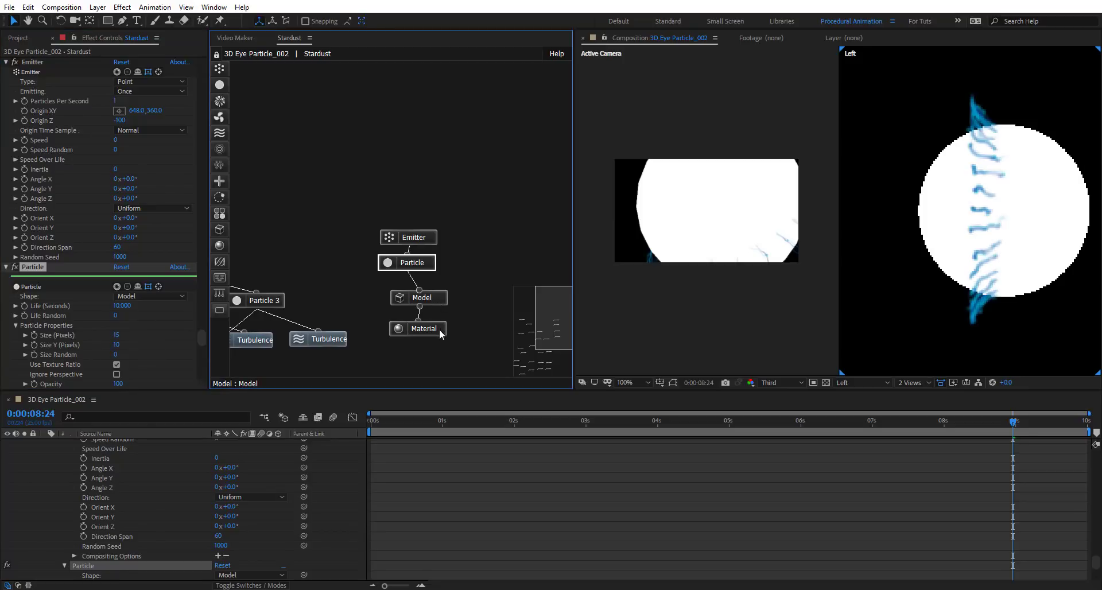
{"action": "left_click", "coordinate": [415, 331]}
{"action": "scroll", "coordinate": [46, 281], "scroll_direction": "down", "scroll_amount": 8}
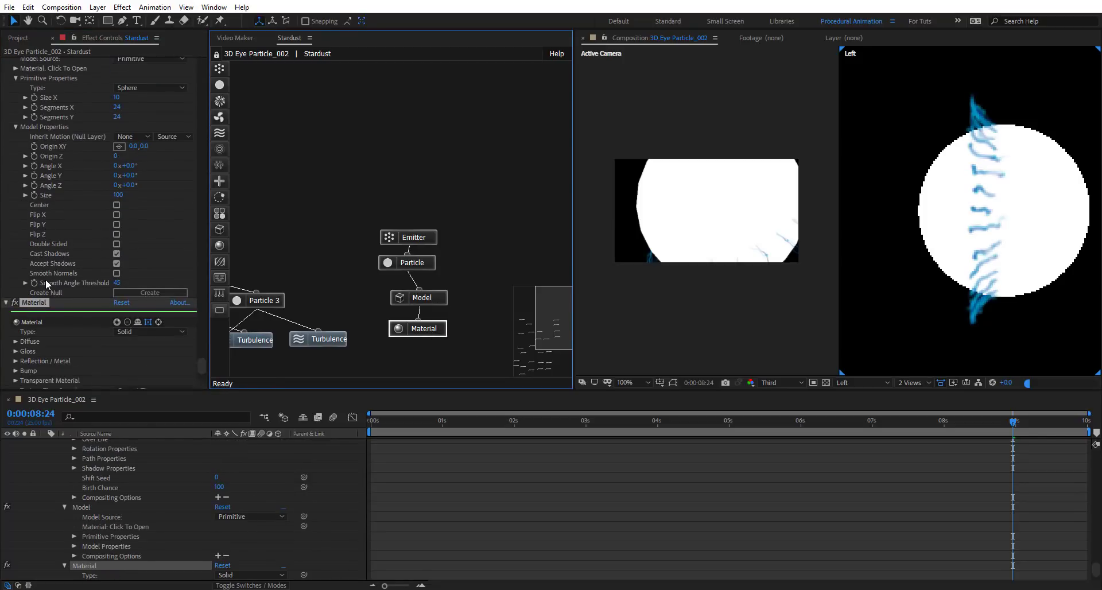
{"action": "left_click", "coordinate": [142, 304]}
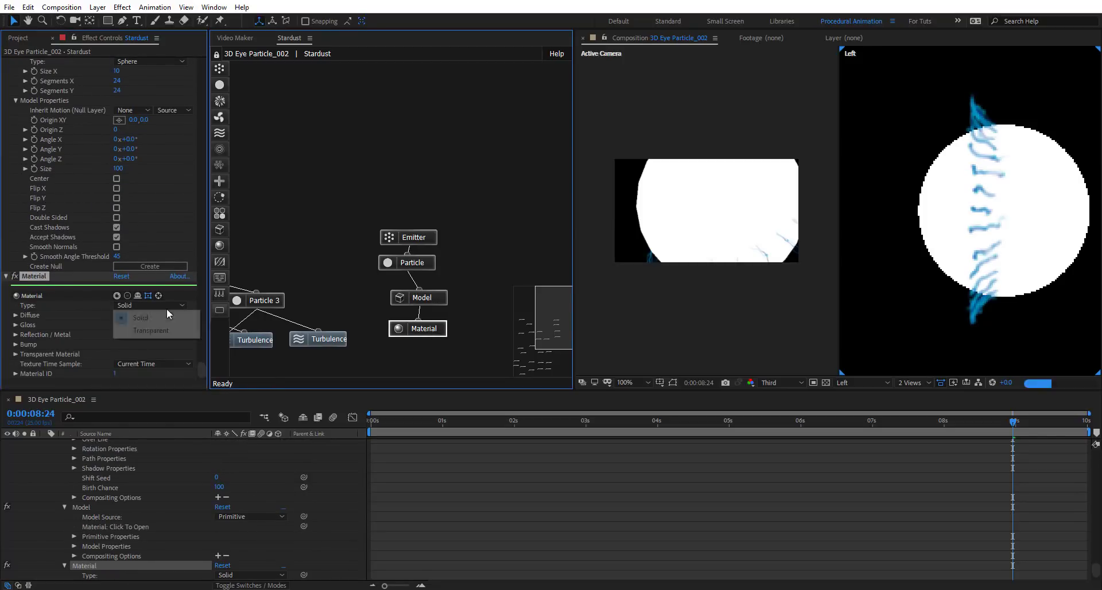
{"action": "left_click", "coordinate": [159, 333]}
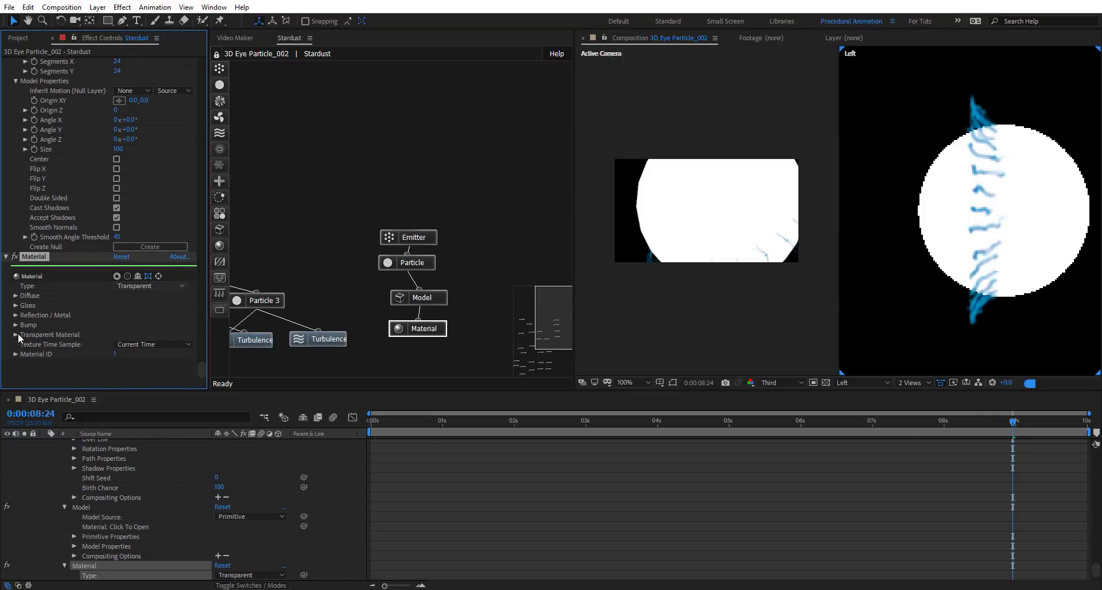
{"action": "left_click", "coordinate": [15, 335]}
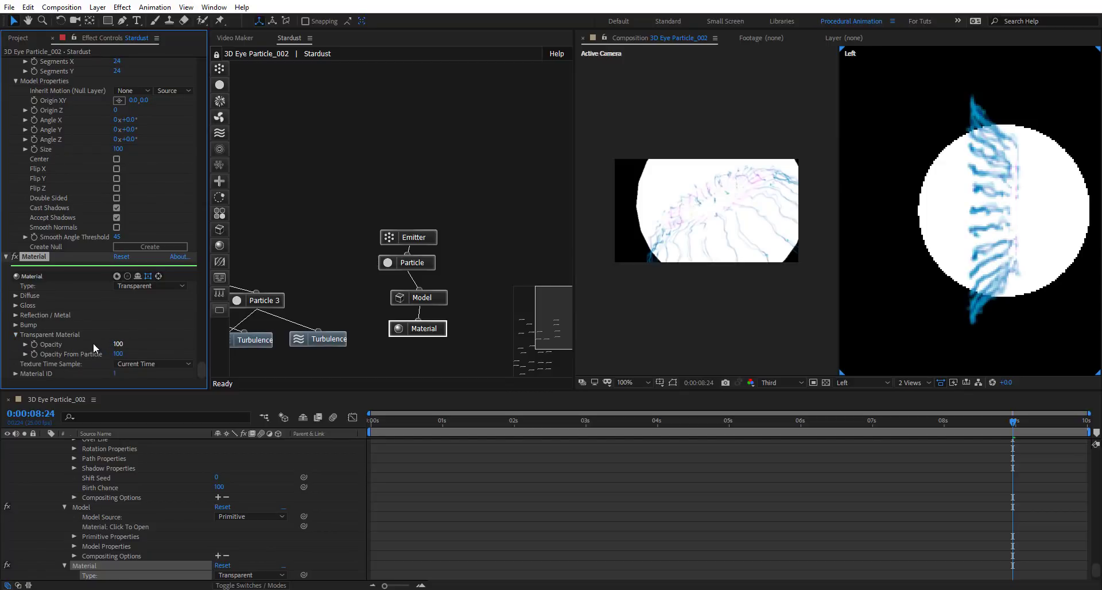
{"action": "left_click_drag", "start_coordinate": [93, 342], "coordinate": [79, 342]}
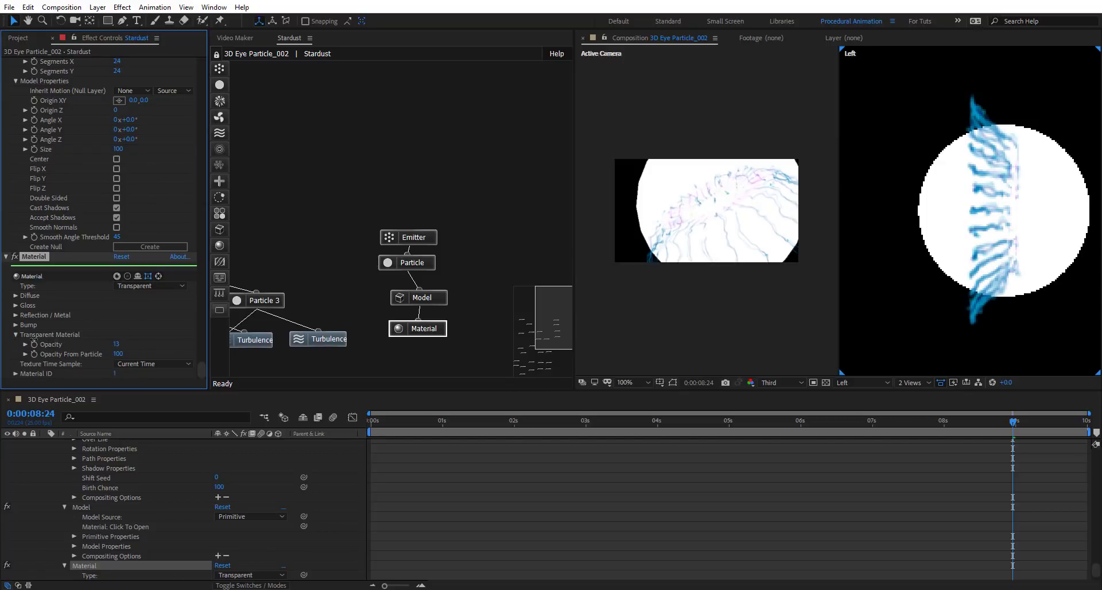
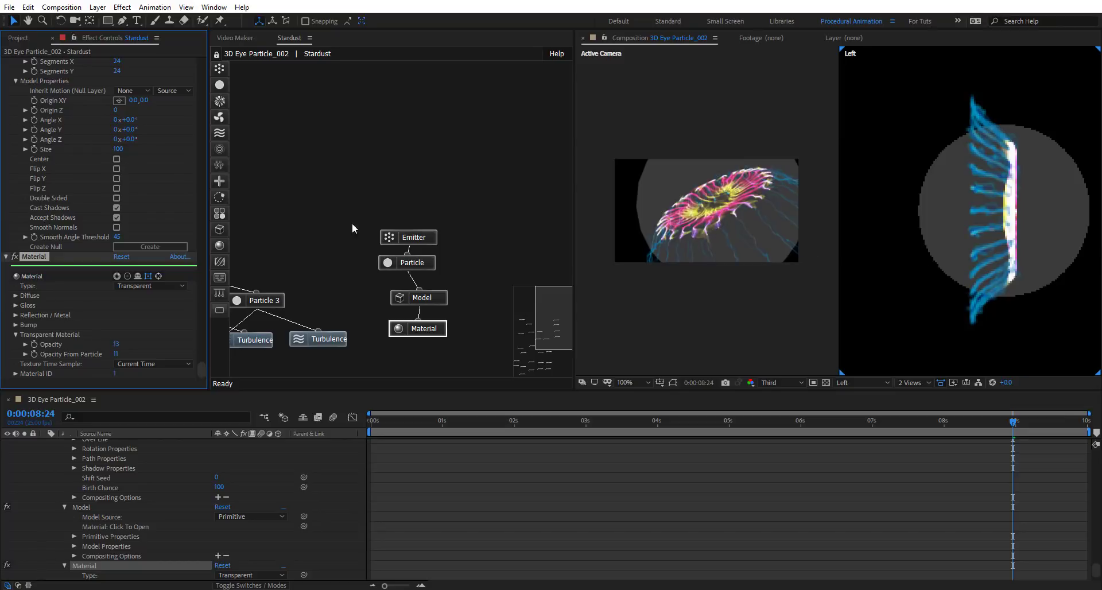
Move the emitter's Origin Z to 18 and nudge Particle Size up to 16
{"action": "left_click", "coordinate": [432, 236]}
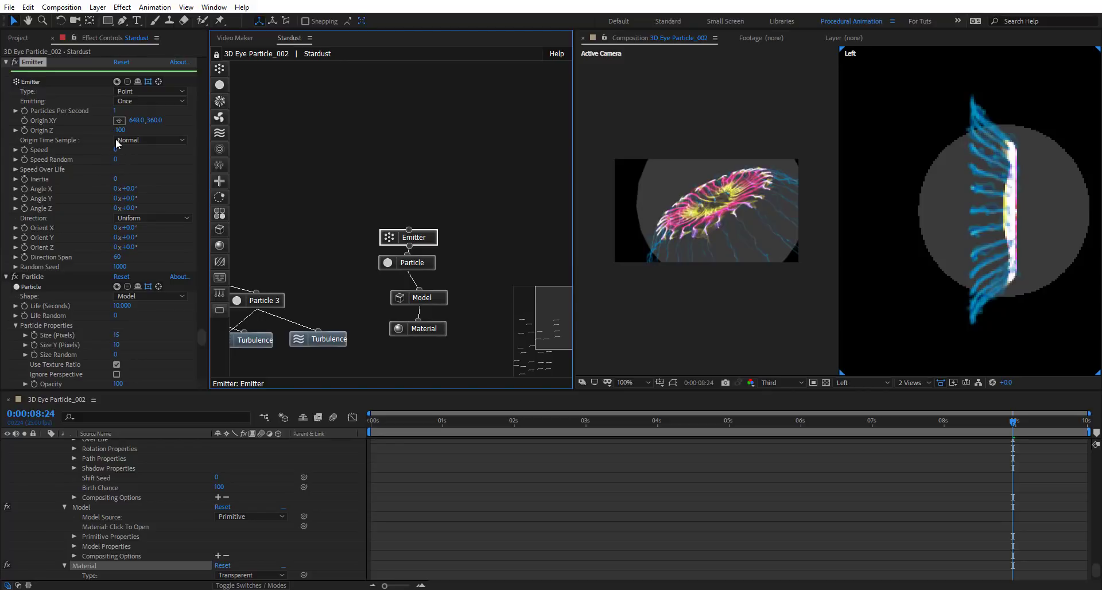
{"action": "left_click_drag", "start_coordinate": [120, 134], "coordinate": [154, 134]}
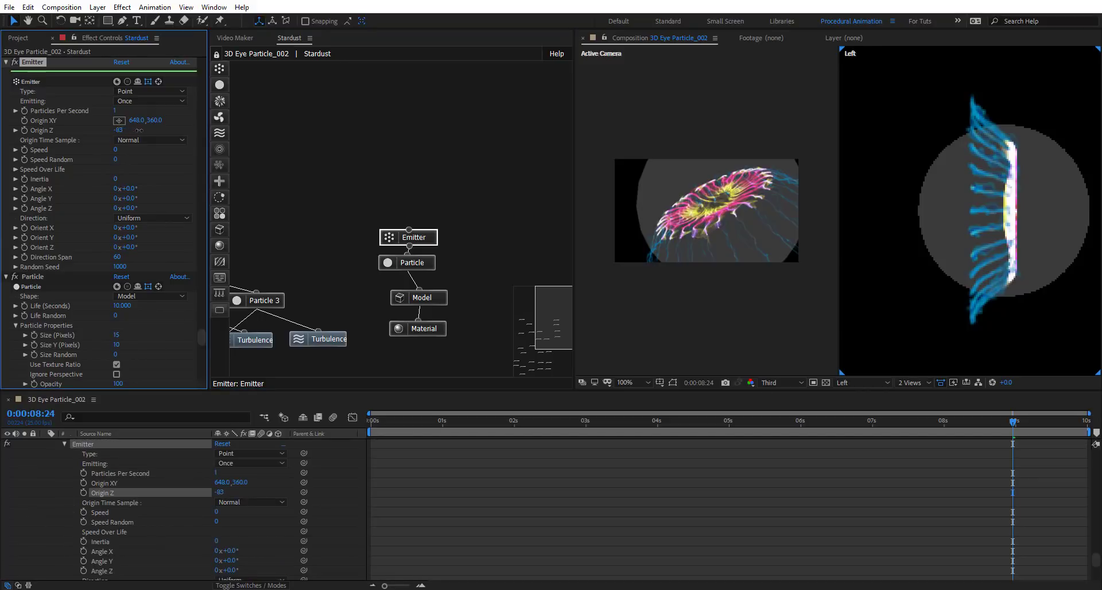
{"action": "left_click", "coordinate": [407, 262]}
{"action": "left_click_drag", "start_coordinate": [116, 336], "coordinate": [118, 335]}
Orbit the camera around the eye, then show a single view through the Active Camera
{"action": "key", "text": "c"}
{"action": "scroll", "coordinate": [711, 212], "scroll_direction": "up", "scroll_amount": 2}
{"action": "left_click", "coordinate": [863, 382]}
{"action": "left_click", "coordinate": [852, 438]}
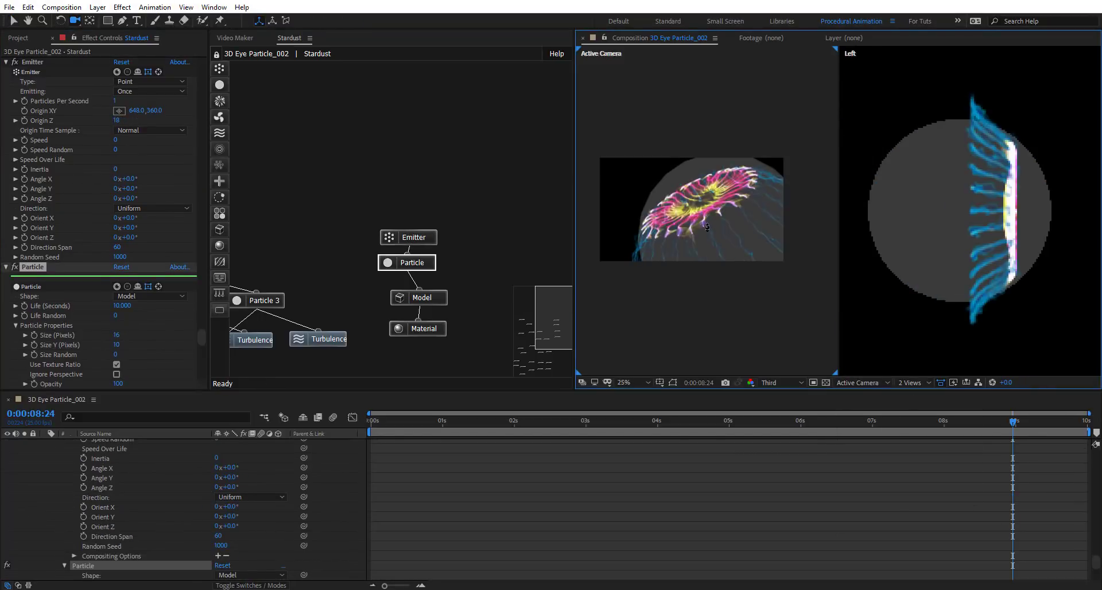
{"action": "scroll", "coordinate": [721, 229], "scroll_direction": "up", "scroll_amount": 2}
{"action": "left_click_drag", "start_coordinate": [706, 212], "coordinate": [693, 247]}
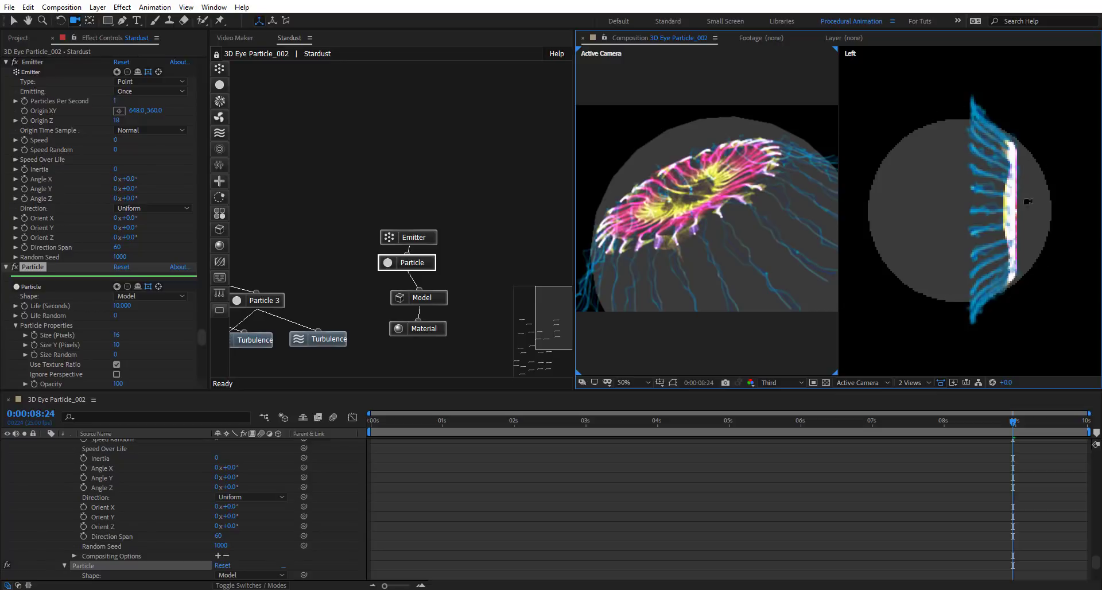
{"action": "left_click", "coordinate": [926, 382]}
{"action": "left_click", "coordinate": [918, 446]}
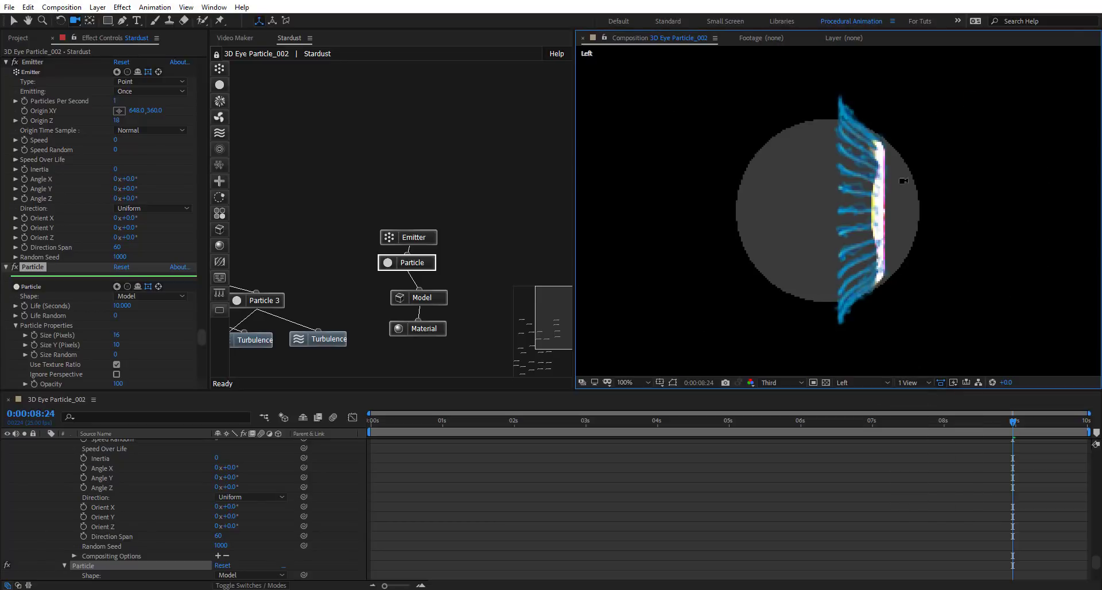
{"action": "left_click", "coordinate": [853, 383]}
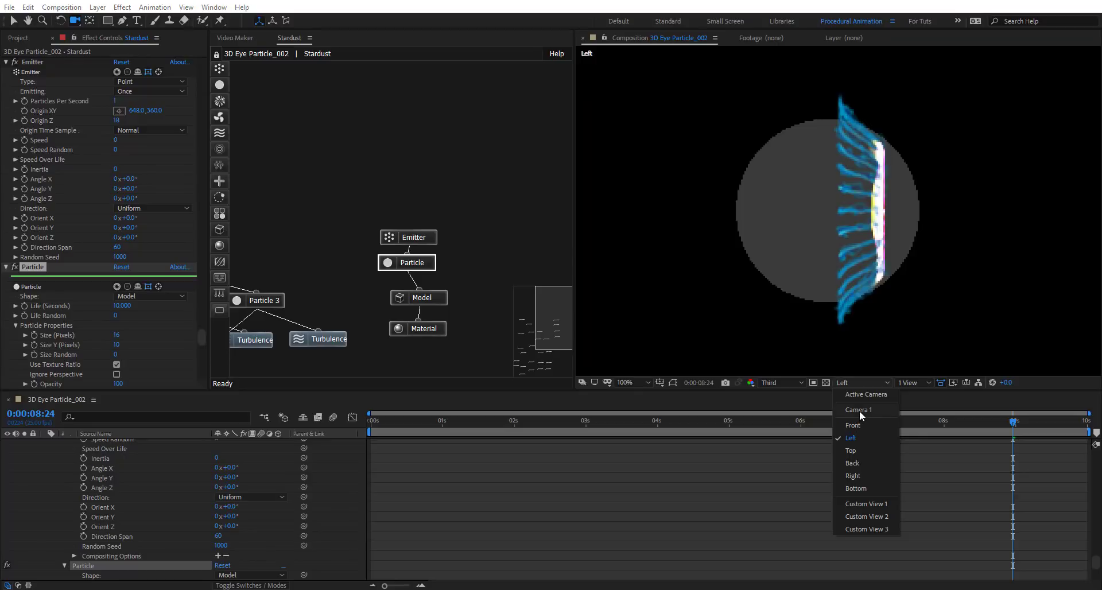
{"action": "left_click", "coordinate": [864, 394]}
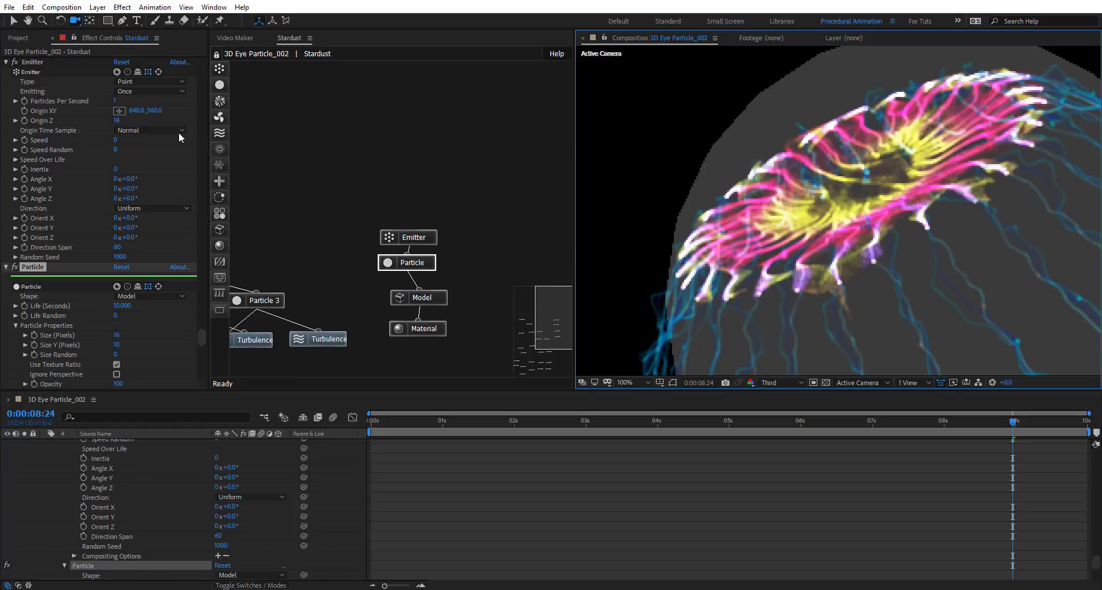
{"action": "left_click_drag", "start_coordinate": [198, 338], "coordinate": [195, 56]}
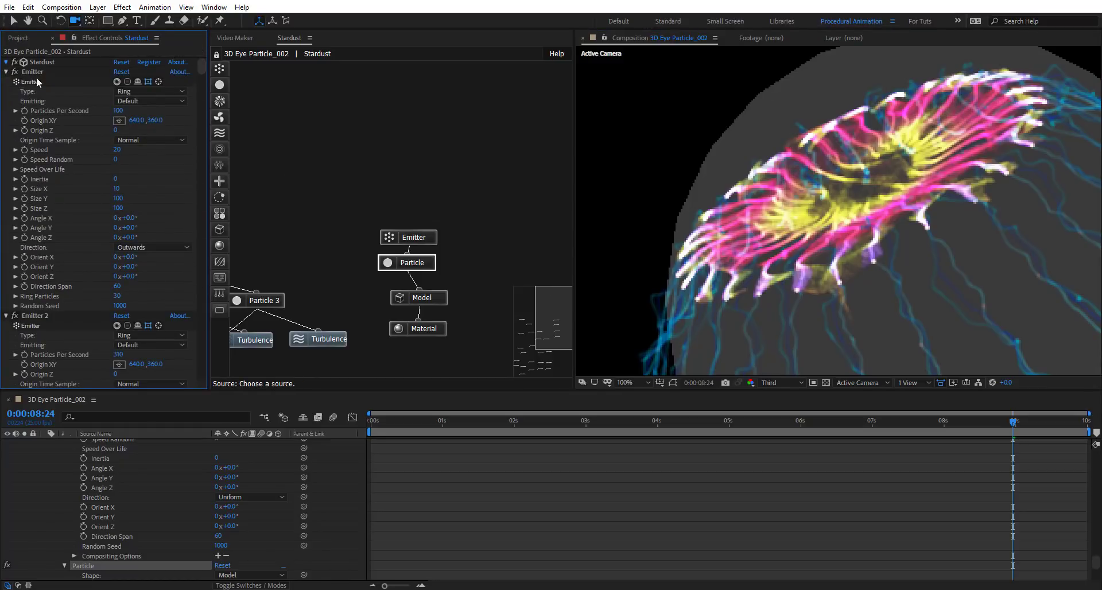
Set Stardust render quality to High and the preview resolution to Full
{"action": "left_click", "coordinate": [147, 144]}
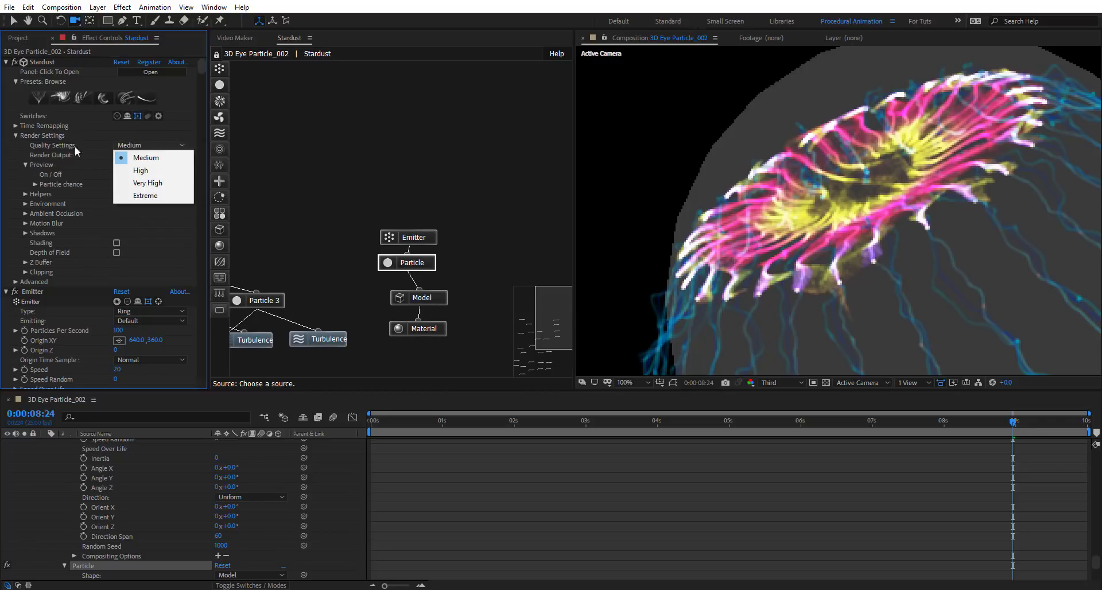
{"action": "left_click", "coordinate": [159, 174]}
{"action": "left_click", "coordinate": [787, 383]}
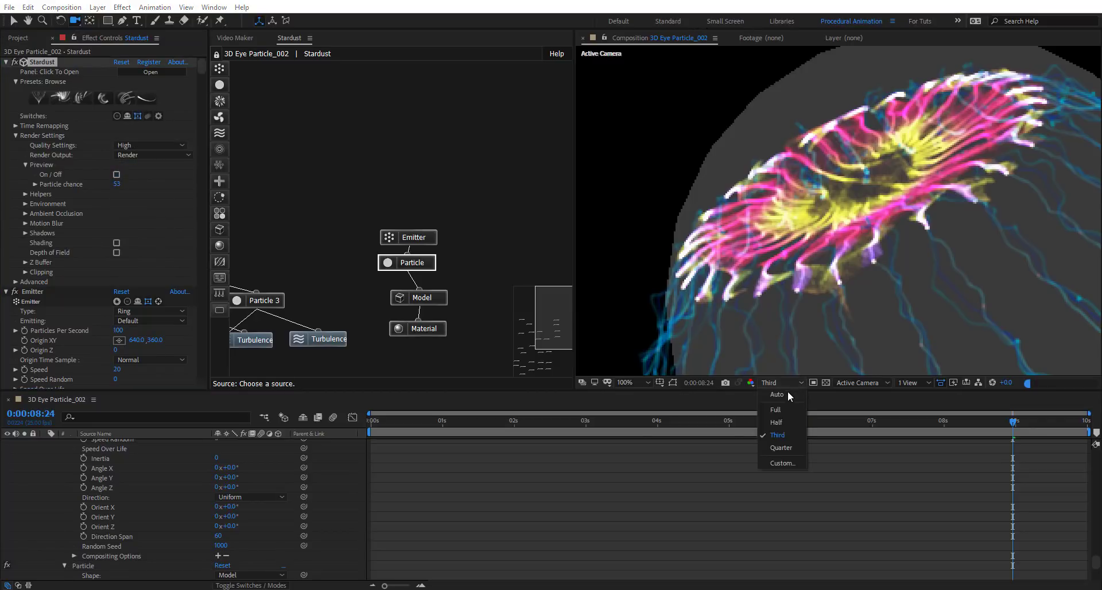
{"action": "left_click", "coordinate": [776, 410]}
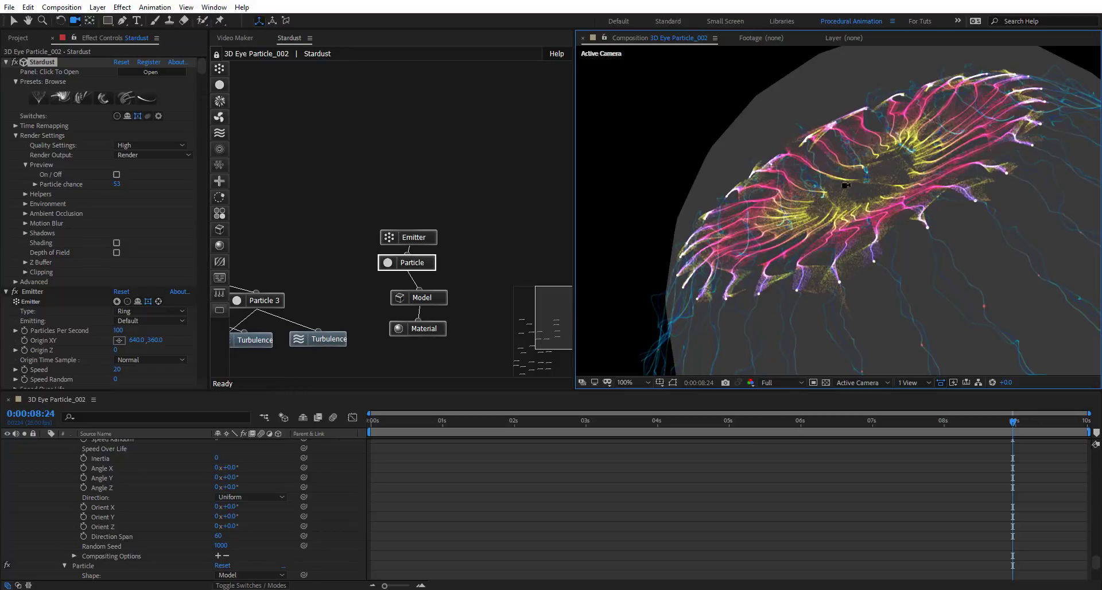
Inspect Emitters 2, 3 and 4 in the node graph and switch off Emitter 4
{"action": "left_click_drag", "start_coordinate": [565, 304], "coordinate": [532, 319]}
{"action": "scroll", "coordinate": [877, 196], "scroll_direction": "down", "scroll_amount": 1}
{"action": "scroll", "coordinate": [926, 216], "scroll_direction": "up", "scroll_amount": 2}
{"action": "left_click", "coordinate": [293, 275]}
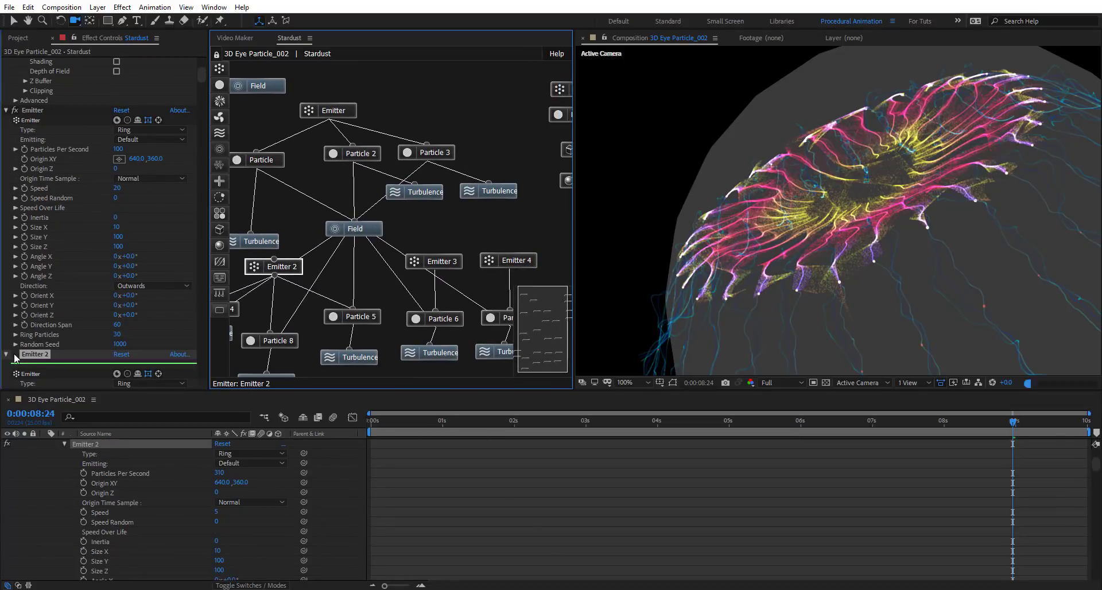
{"action": "left_click", "coordinate": [448, 261]}
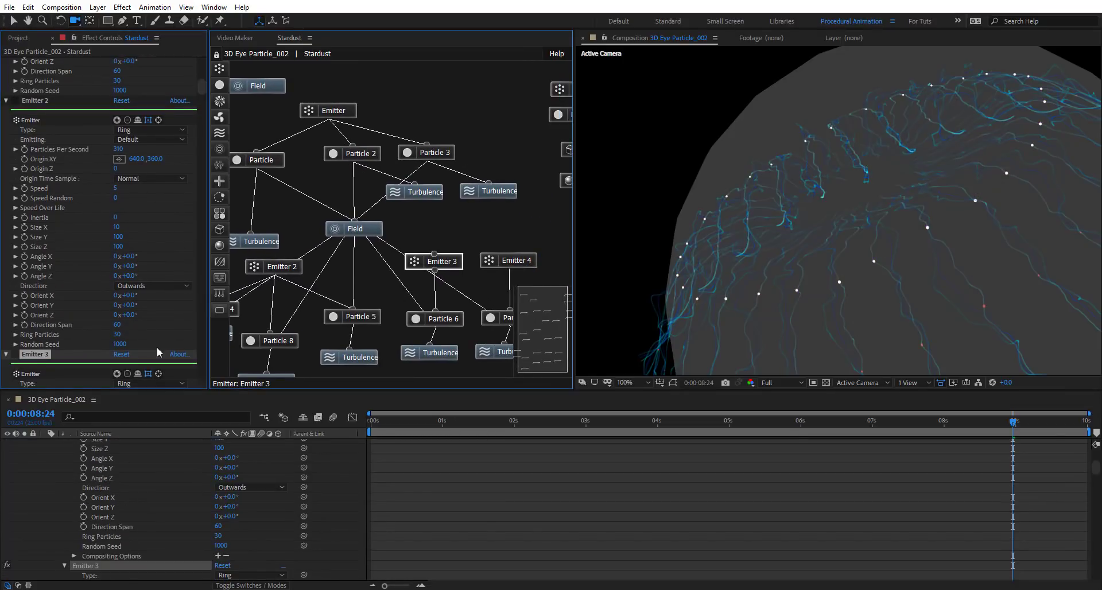
{"action": "left_click", "coordinate": [508, 260]}
{"action": "left_click", "coordinate": [15, 346]}
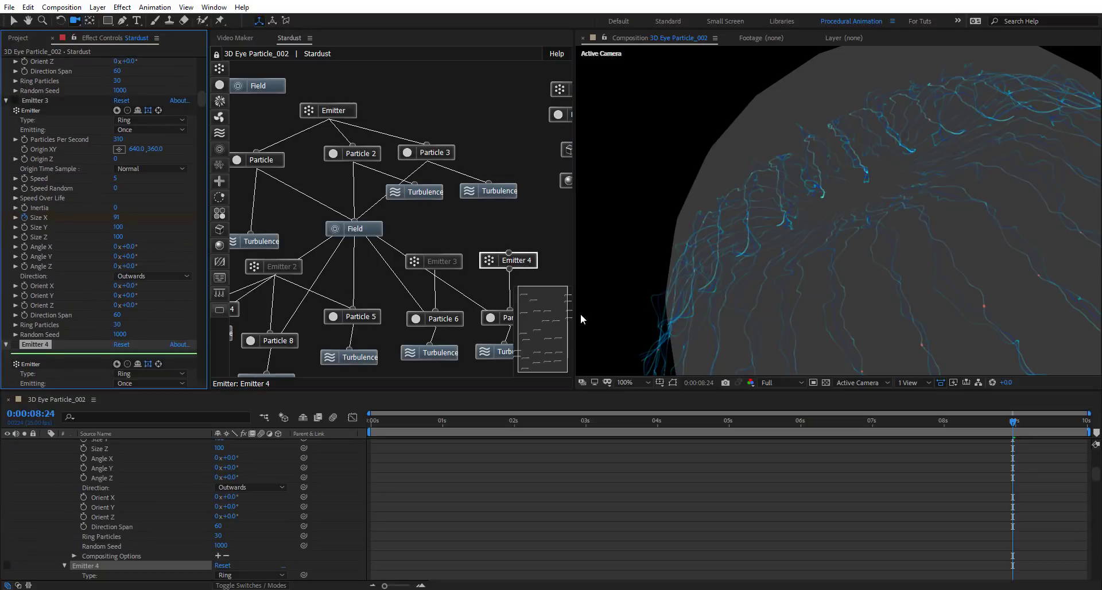
Set the Material node's Opacity to 40 and Opacity From Particle to 20
{"action": "left_click_drag", "start_coordinate": [881, 162], "coordinate": [854, 169]}
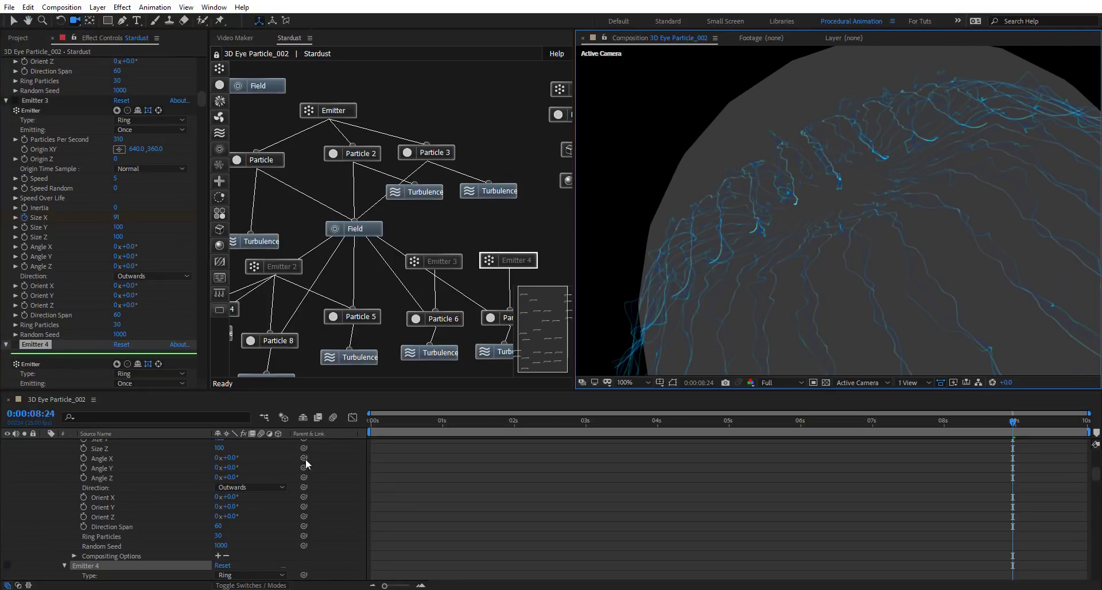
{"action": "left_click_drag", "start_coordinate": [546, 300], "coordinate": [570, 281]}
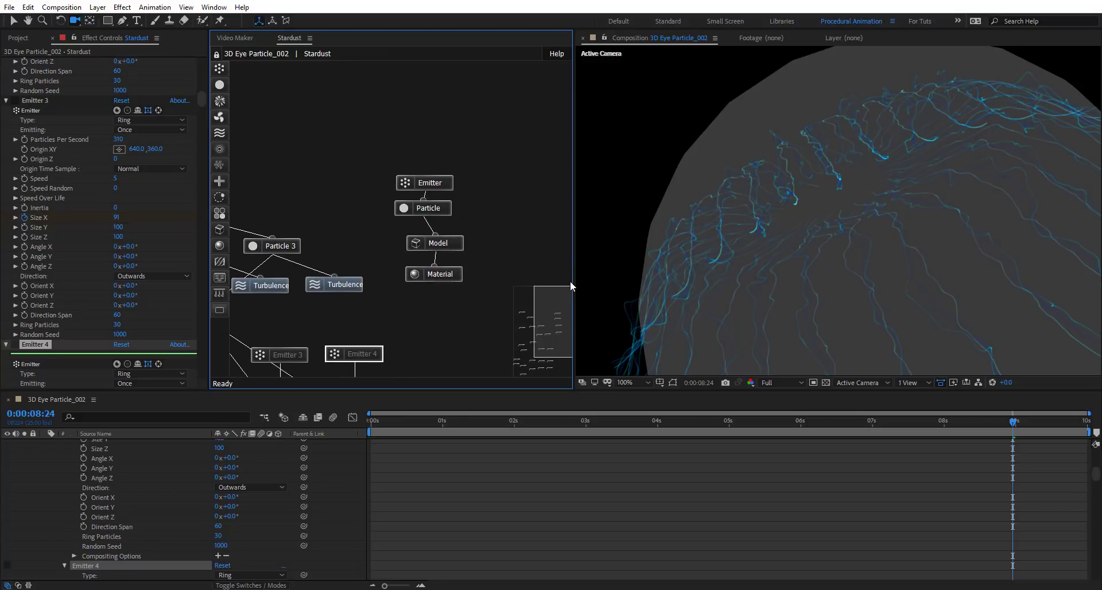
{"action": "left_click", "coordinate": [451, 273]}
{"action": "scroll", "coordinate": [71, 273], "scroll_direction": "down", "scroll_amount": 5}
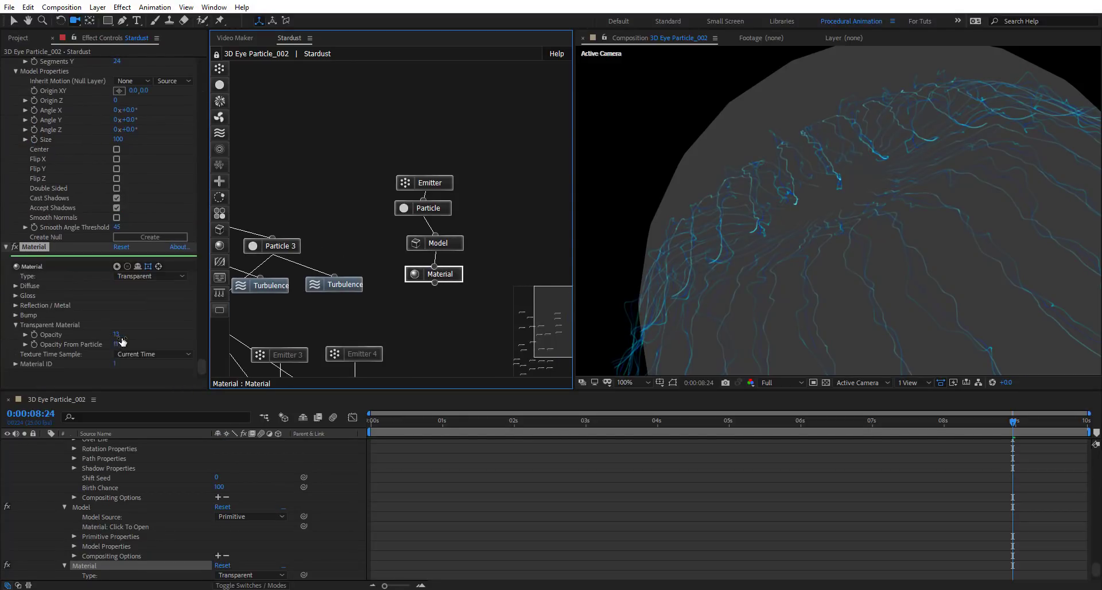
{"action": "left_click", "coordinate": [116, 336]}
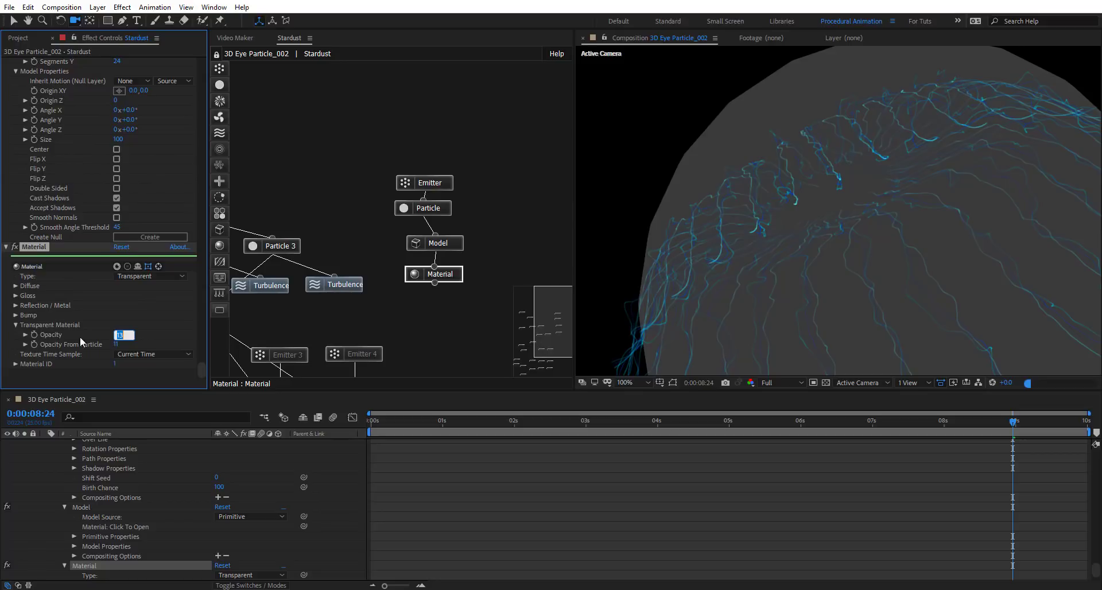
{"action": "type", "text": "40"}
{"action": "left_click", "coordinate": [116, 345]}
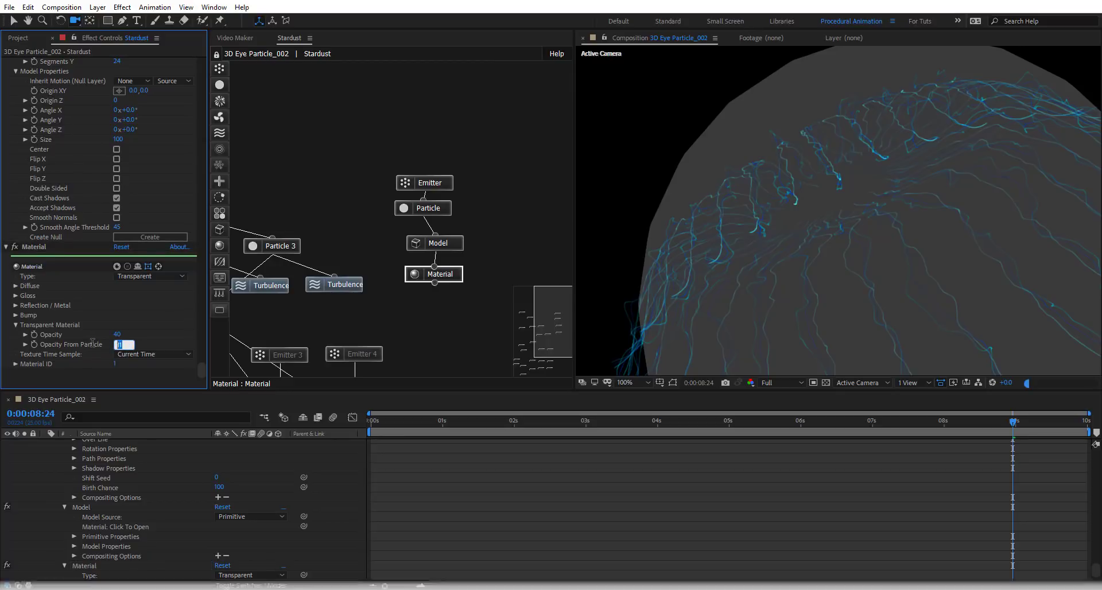
{"action": "type", "text": "20"}
{"action": "key", "text": "Return"}
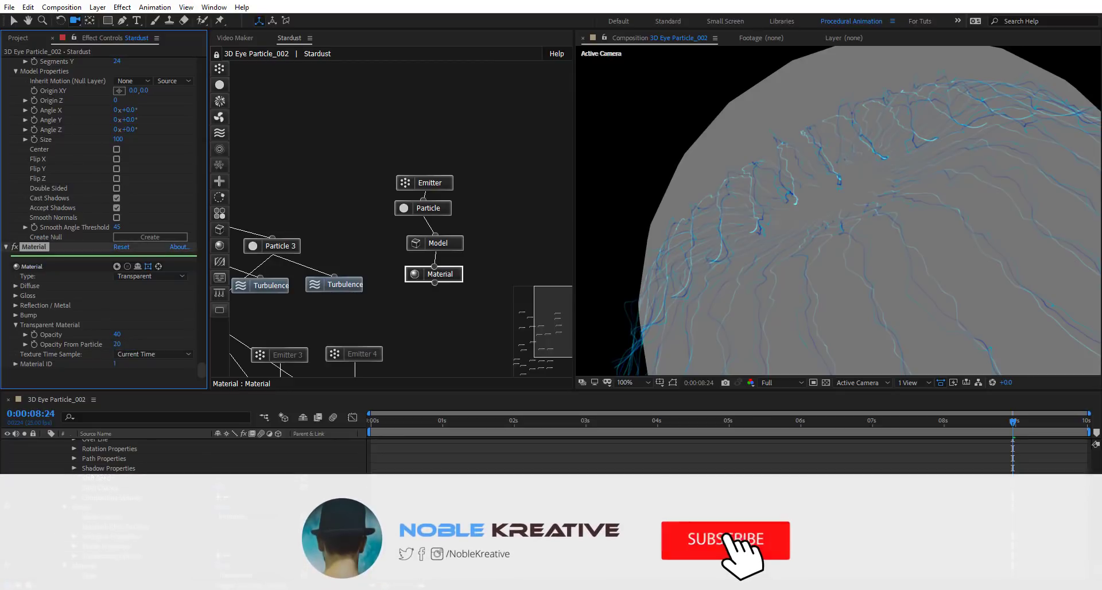
Add an Ambient light to the composition
{"action": "right_click", "coordinate": [345, 462]}
{"action": "mouse_move", "coordinate": [437, 338]}
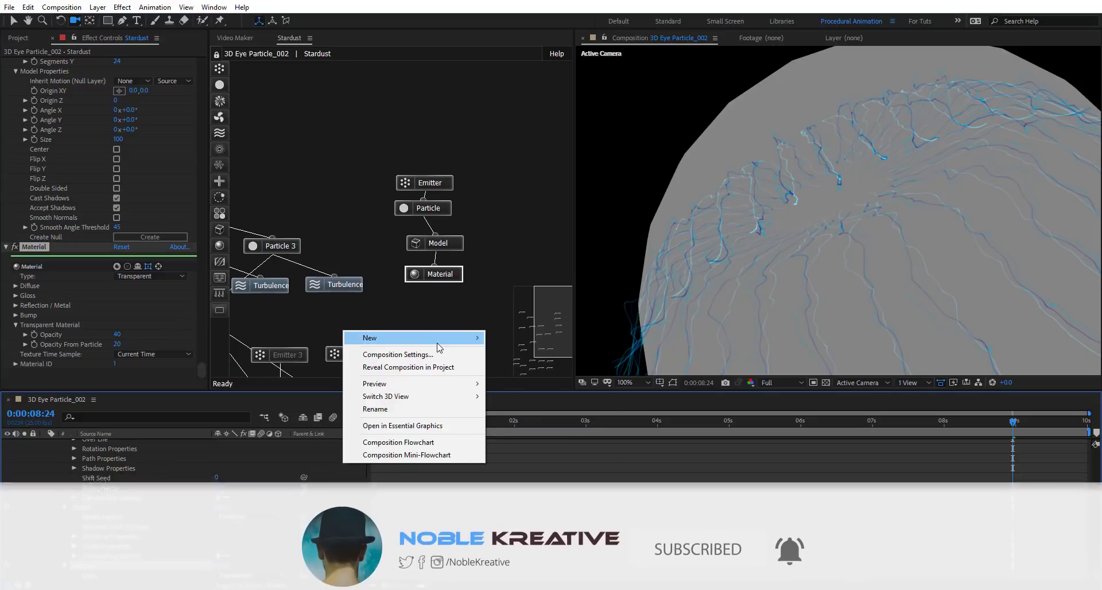
{"action": "left_click", "coordinate": [551, 384]}
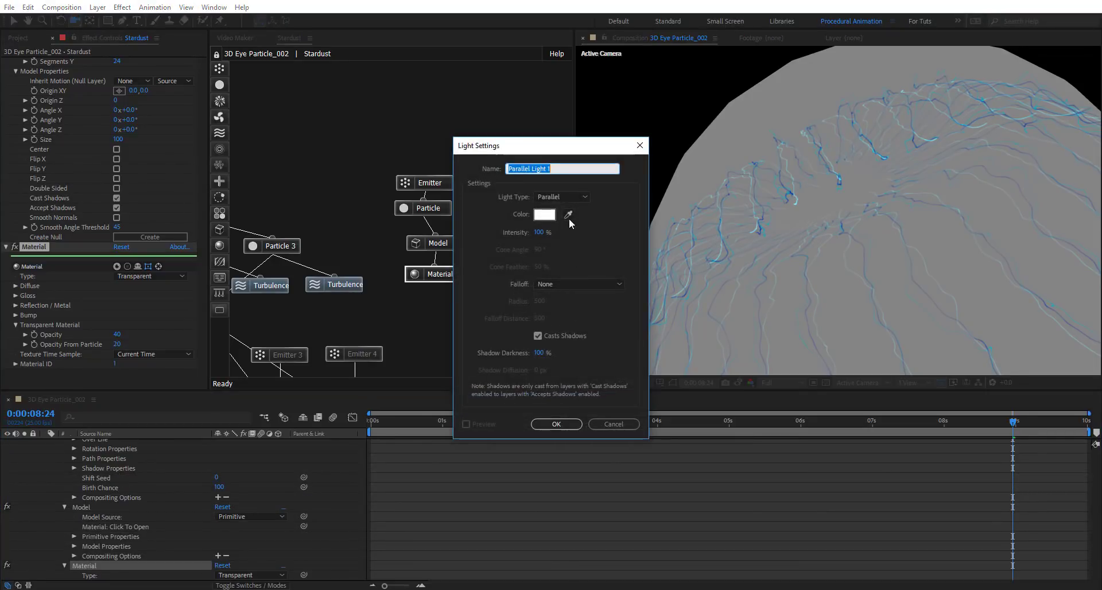
{"action": "left_click", "coordinate": [565, 197]}
{"action": "left_click", "coordinate": [570, 244]}
{"action": "left_click", "coordinate": [557, 424]}
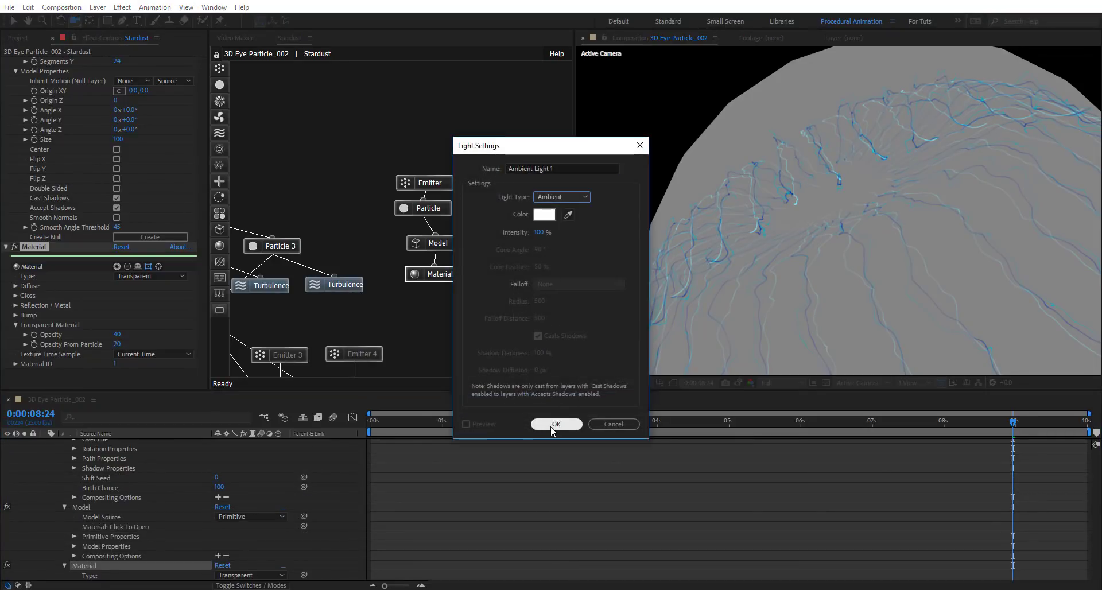
Add a Point light and collapse the Stardust layer's properties
{"action": "right_click", "coordinate": [353, 468]}
{"action": "mouse_move", "coordinate": [448, 342]}
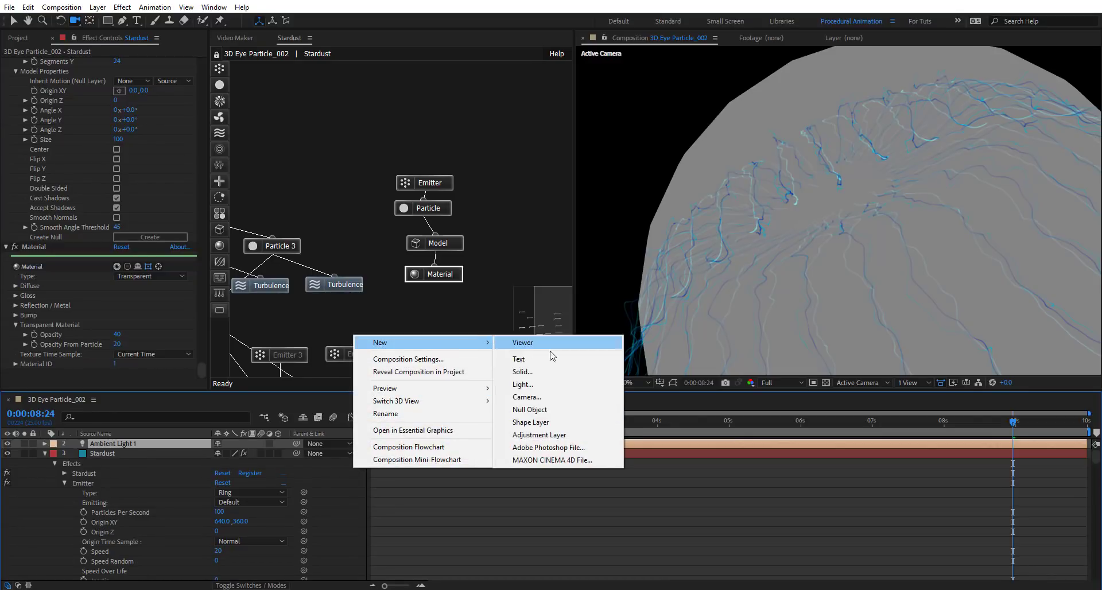
{"action": "left_click", "coordinate": [561, 385]}
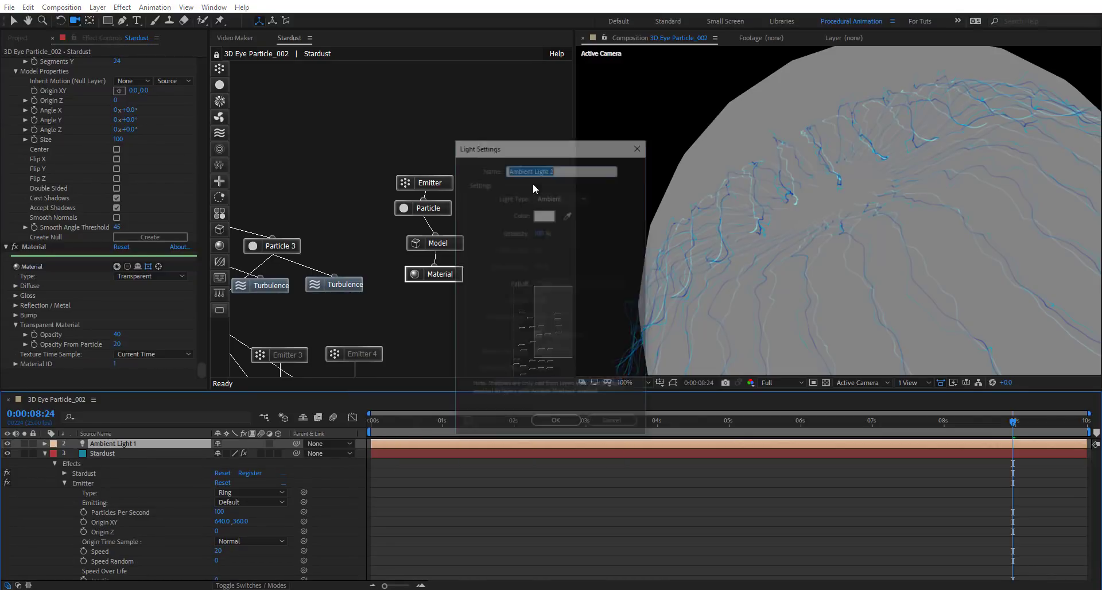
{"action": "left_click", "coordinate": [566, 198]}
{"action": "left_click", "coordinate": [571, 233]}
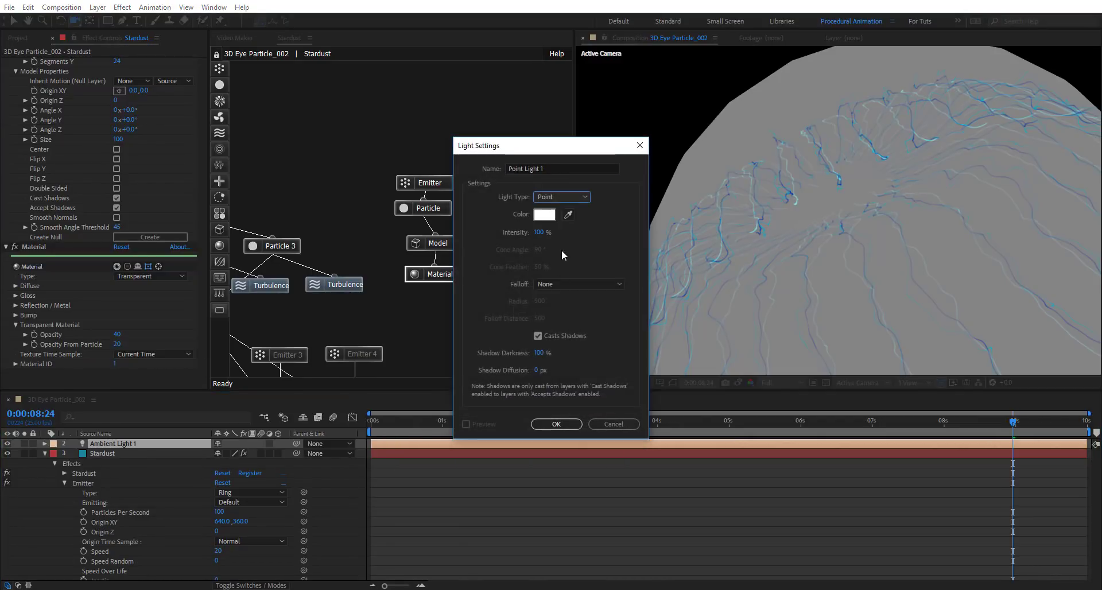
{"action": "left_click", "coordinate": [555, 424]}
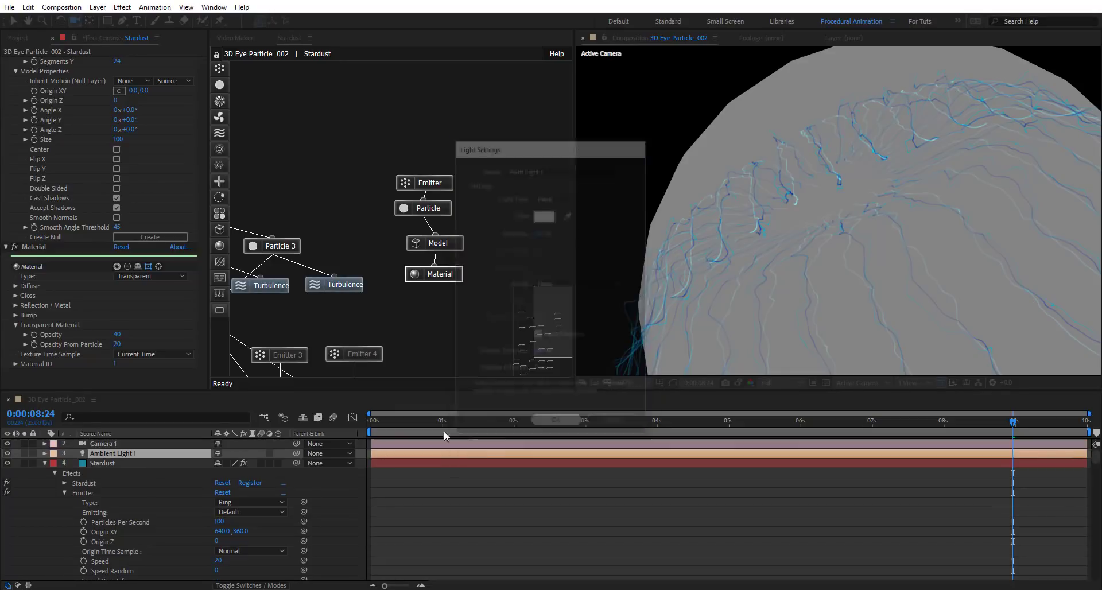
{"action": "left_click", "coordinate": [46, 463]}
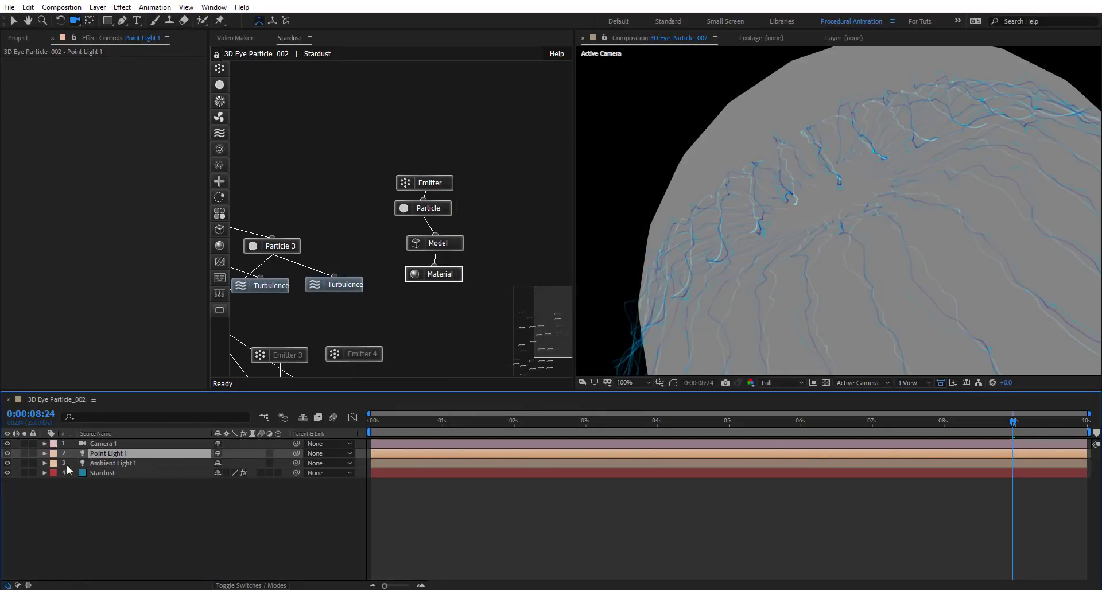
Switch the viewer to Custom View 1 with layer controls shown at 50% zoom
{"action": "scroll", "coordinate": [682, 130], "scroll_direction": "down", "scroll_amount": 2}
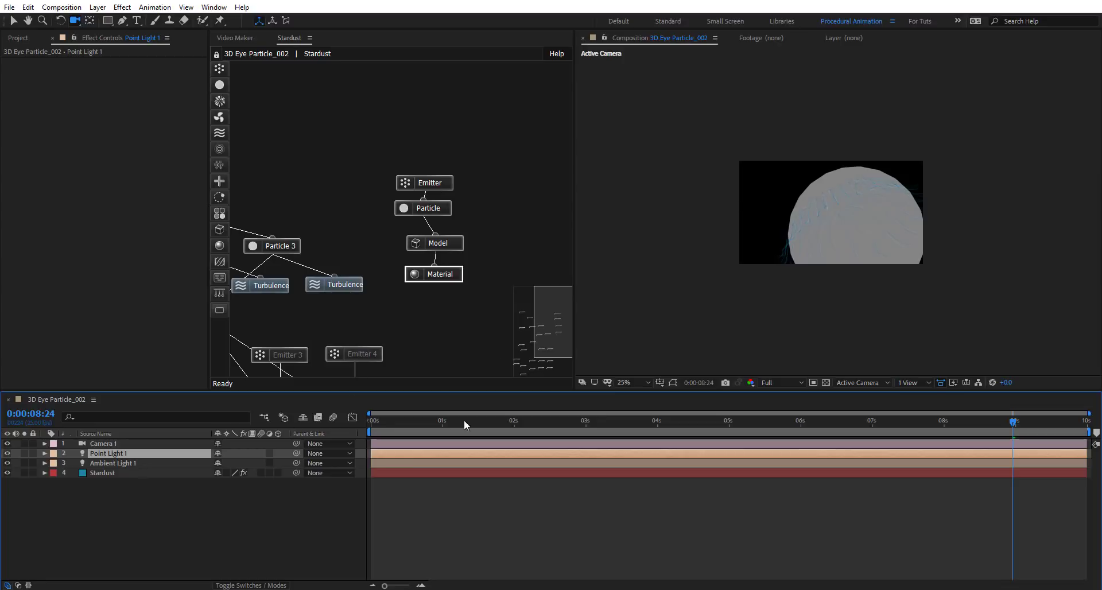
{"action": "left_click", "coordinate": [851, 384]}
{"action": "left_click", "coordinate": [866, 503]}
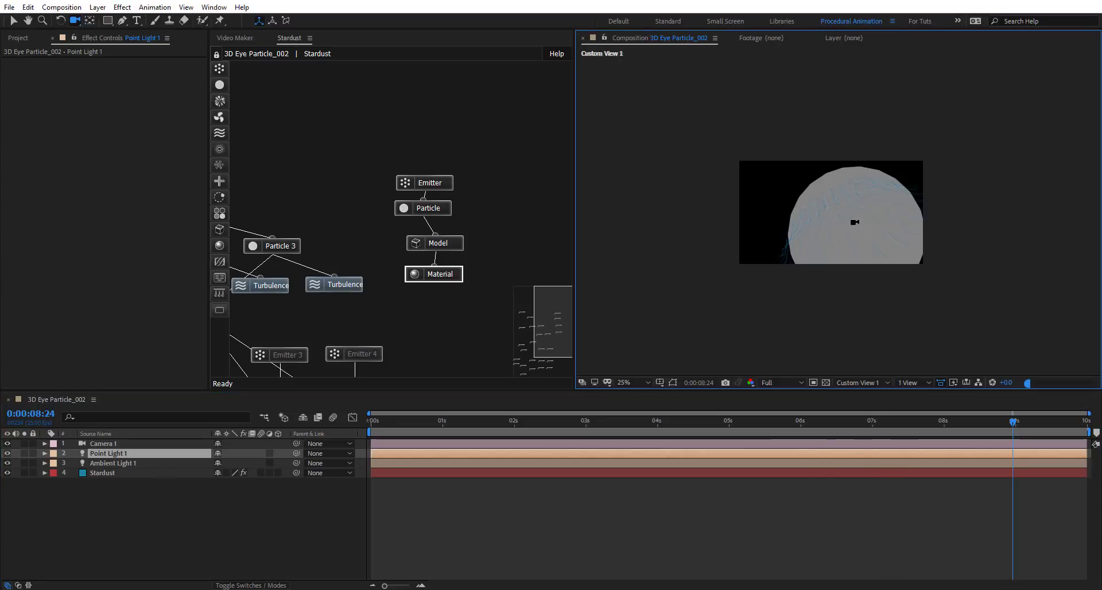
{"action": "scroll", "coordinate": [854, 226], "scroll_direction": "down", "scroll_amount": 5}
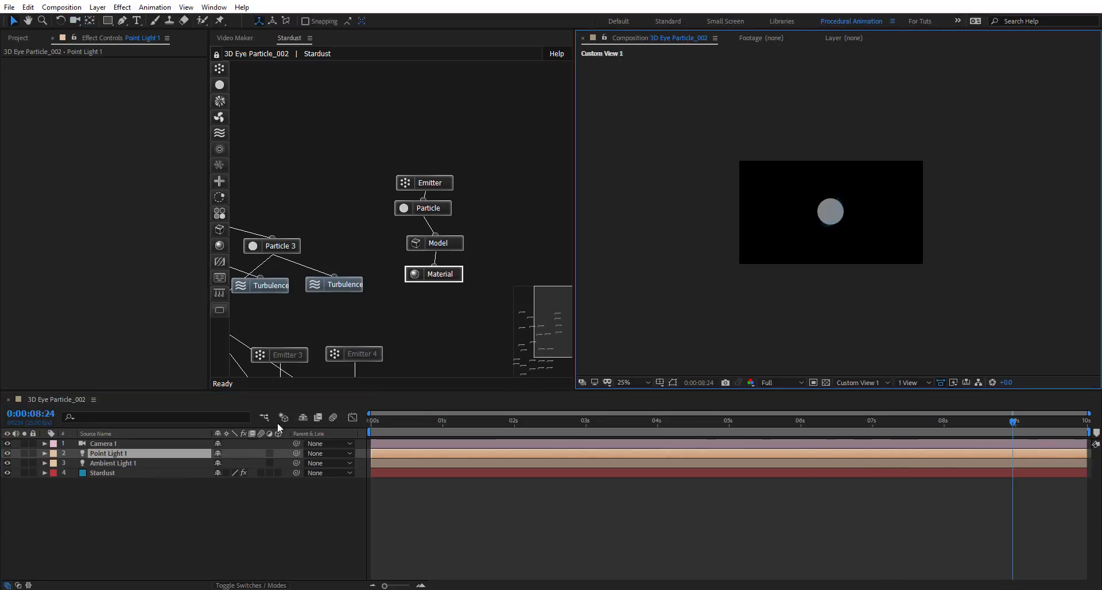
{"action": "left_click", "coordinate": [673, 382]}
{"action": "key", "text": "period"}
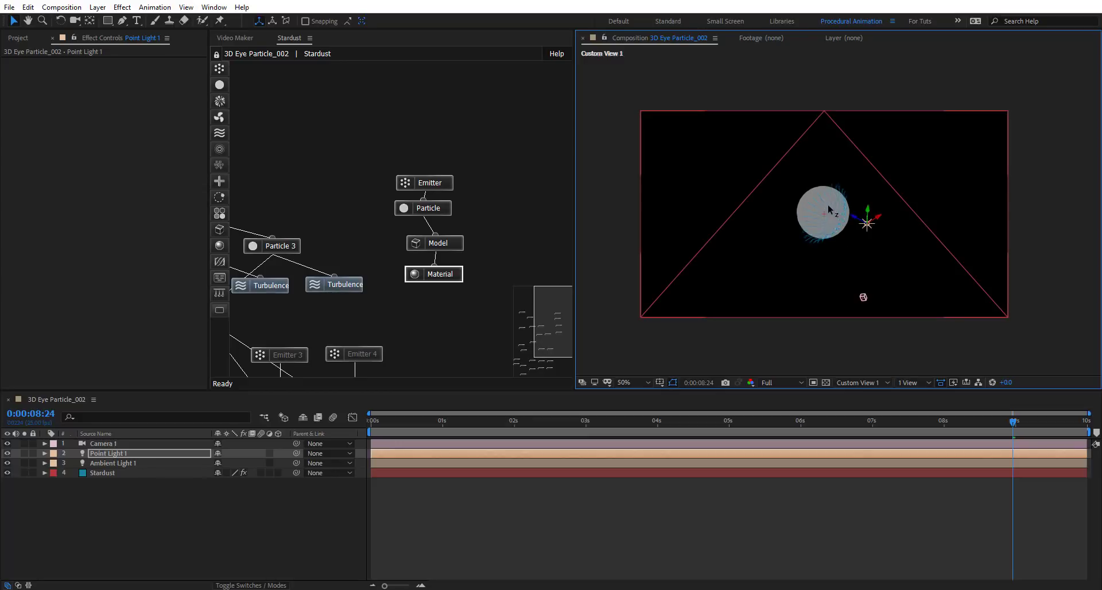
Move the point light slightly down and reopen the Stardust Material settings
{"action": "scroll", "coordinate": [828, 204], "scroll_direction": "up", "scroll_amount": 3}
{"action": "left_click_drag", "start_coordinate": [942, 205], "coordinate": [940, 220]}
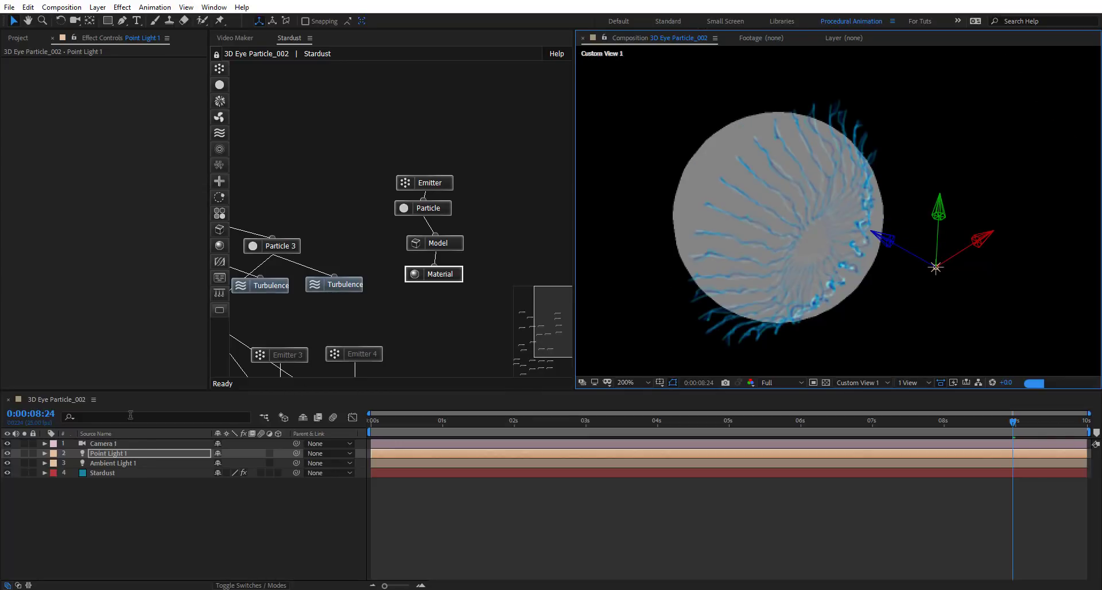
{"action": "left_click", "coordinate": [458, 278]}
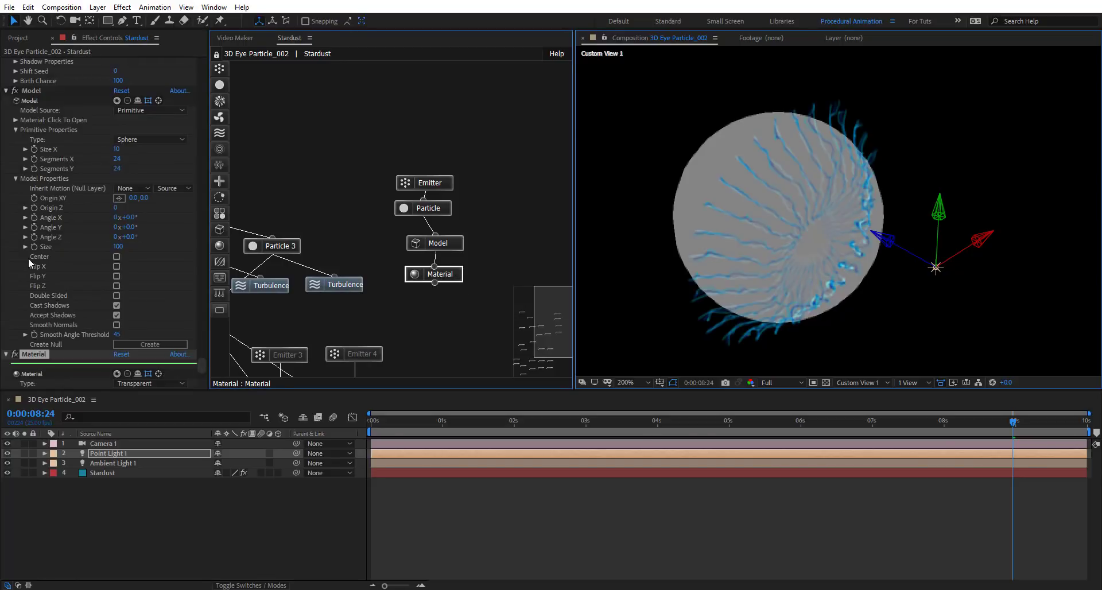
{"action": "scroll", "coordinate": [76, 295], "scroll_direction": "down", "scroll_amount": 3}
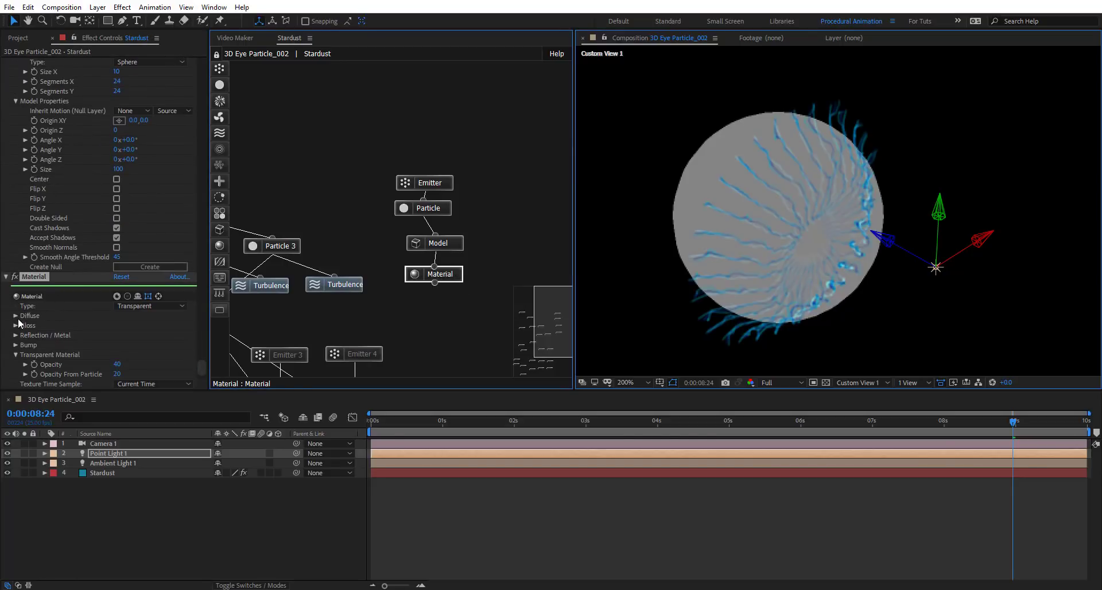
Set the material's Diffuse Amount to 20 and Ambient Amount to 37
{"action": "left_click", "coordinate": [16, 316]}
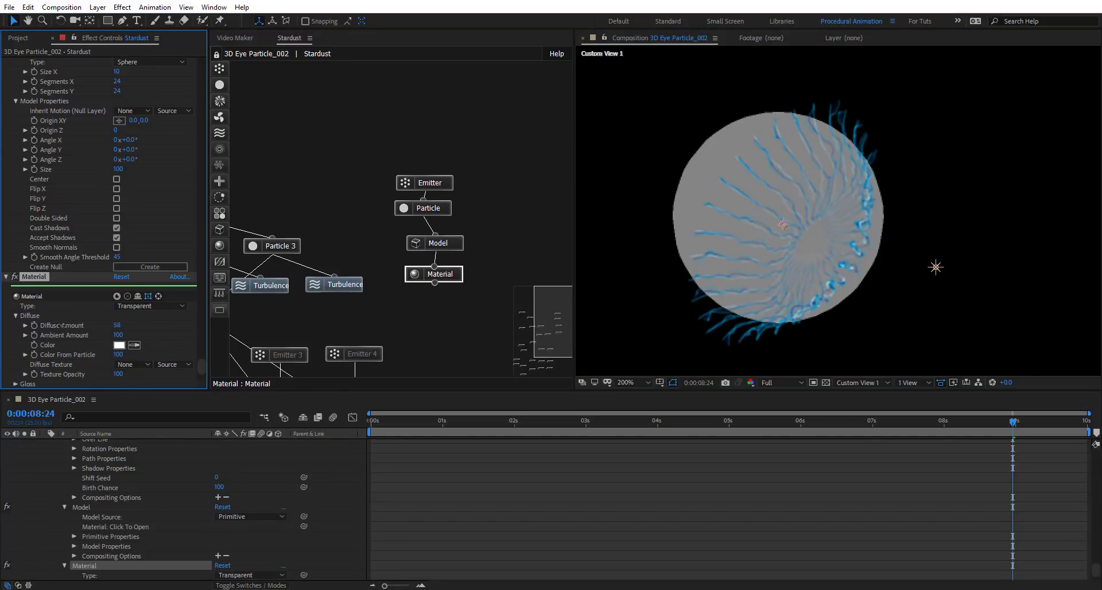
{"action": "left_click_drag", "start_coordinate": [61, 326], "coordinate": [58, 326]}
{"action": "left_click_drag", "start_coordinate": [118, 336], "coordinate": [23, 327]}
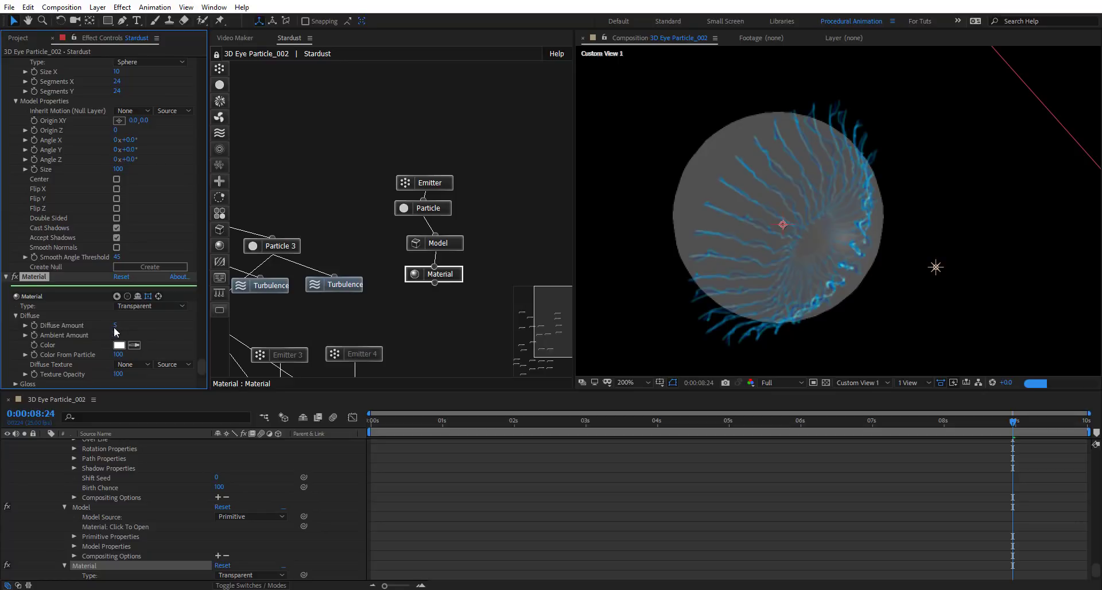
{"action": "left_click_drag", "start_coordinate": [141, 329], "coordinate": [180, 329]}
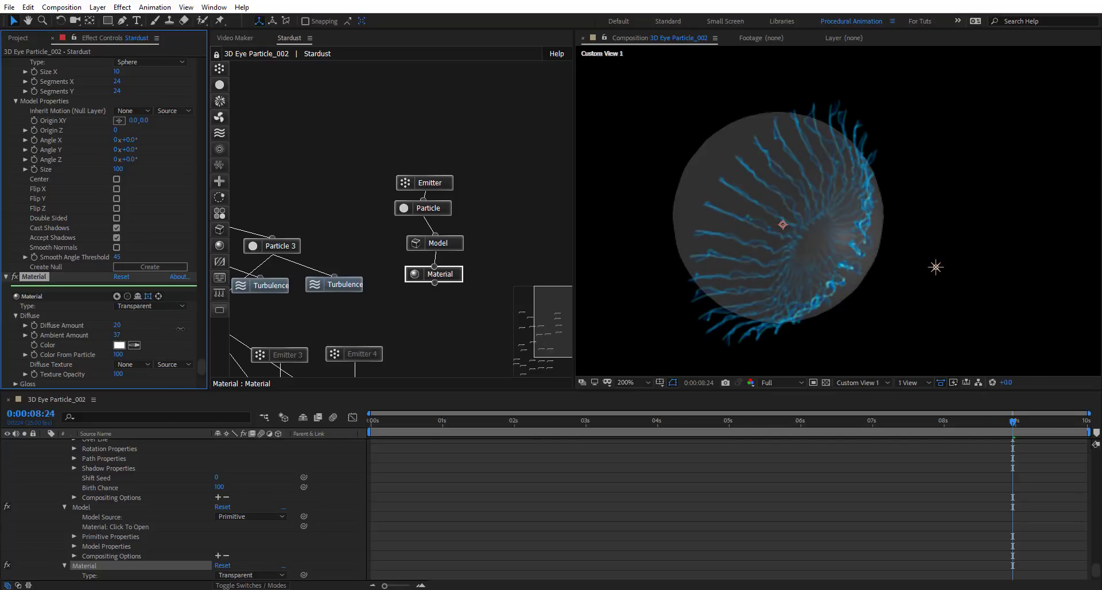
View through the Active Camera and set material Opacity to 20, Opacity From Particle 10
{"action": "left_click", "coordinate": [869, 383]}
{"action": "left_click", "coordinate": [872, 431]}
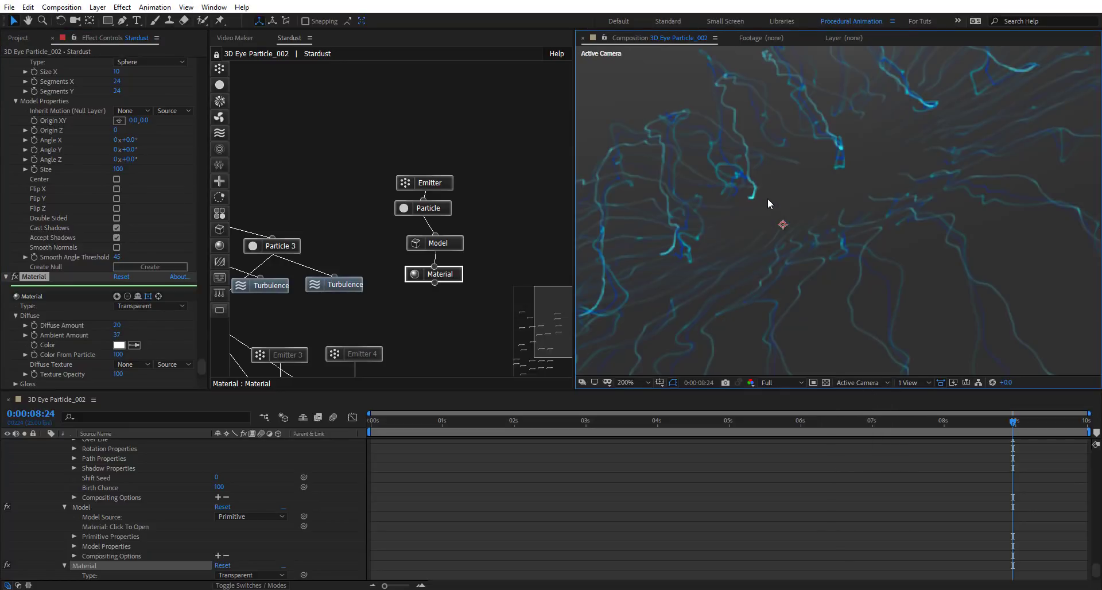
{"action": "scroll", "coordinate": [768, 199], "scroll_direction": "down", "scroll_amount": 1}
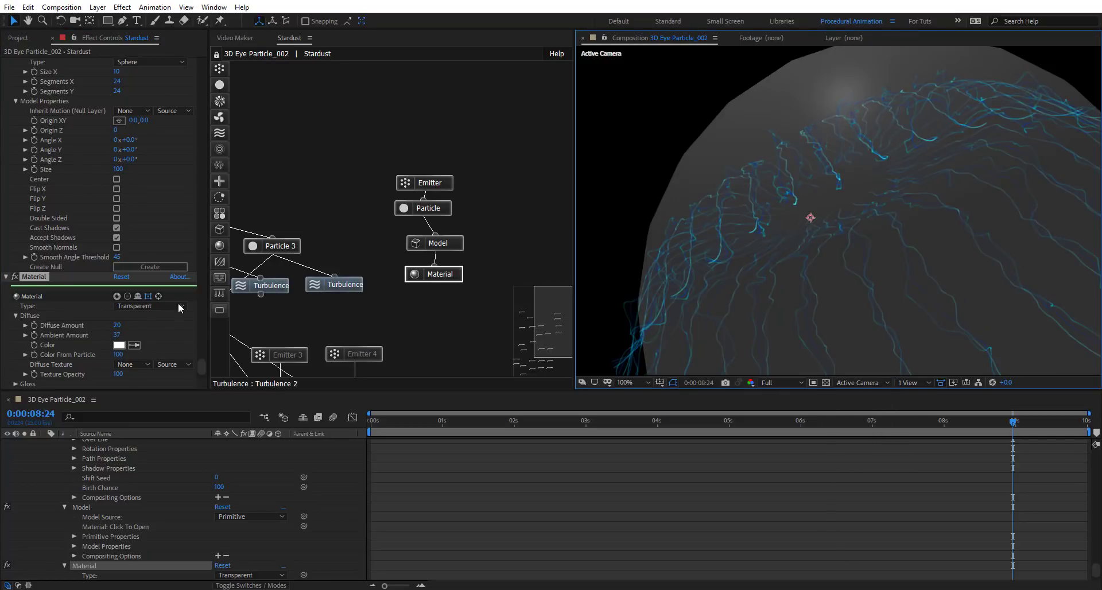
{"action": "scroll", "coordinate": [85, 326], "scroll_direction": "down", "scroll_amount": 3}
{"action": "left_click", "coordinate": [117, 355]}
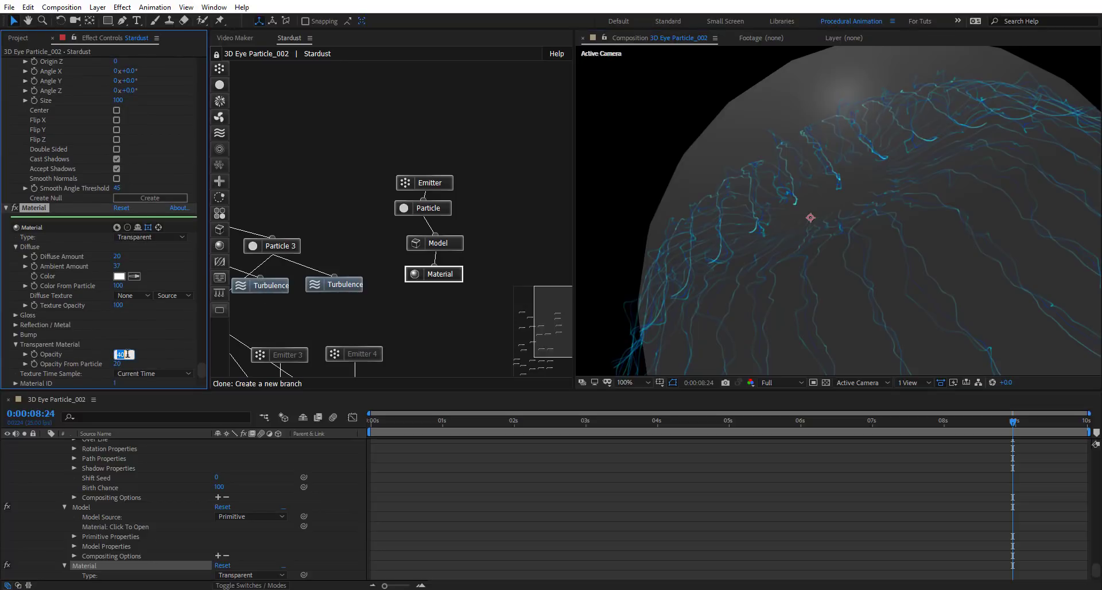
{"action": "type", "text": "20"}
{"action": "key", "text": "Tab"}
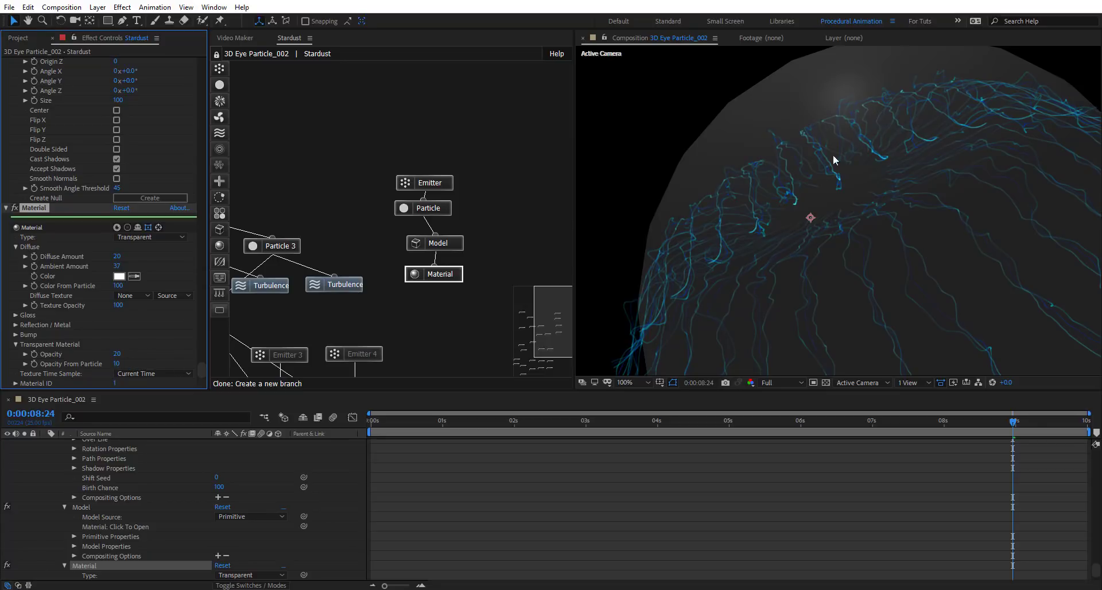
{"action": "scroll", "coordinate": [841, 140], "scroll_direction": "down", "scroll_amount": 2}
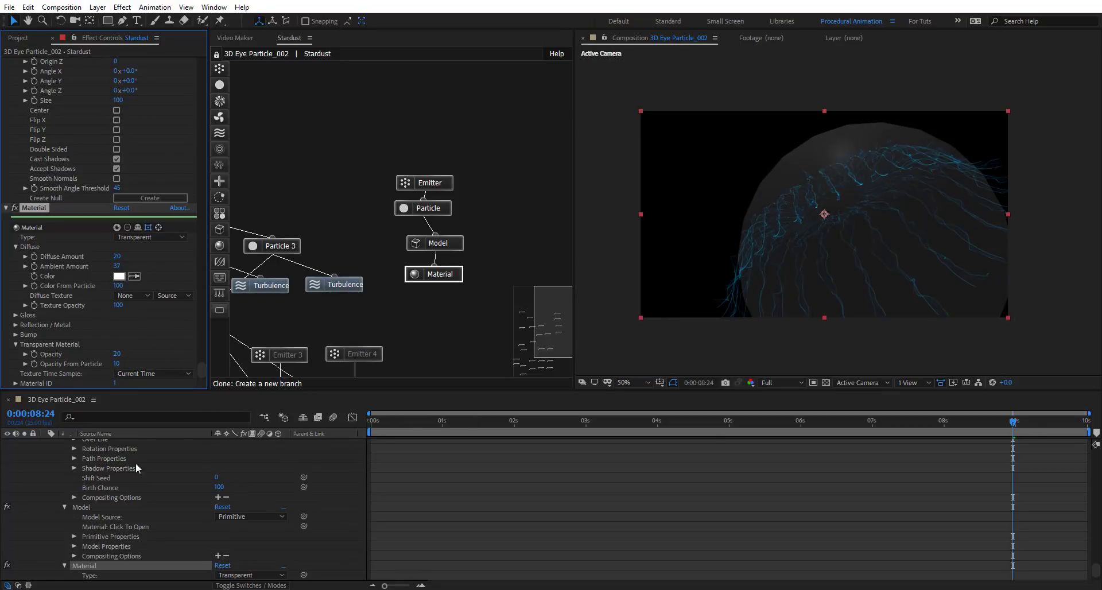
{"action": "scroll", "coordinate": [118, 488], "scroll_direction": "down", "scroll_amount": 10}
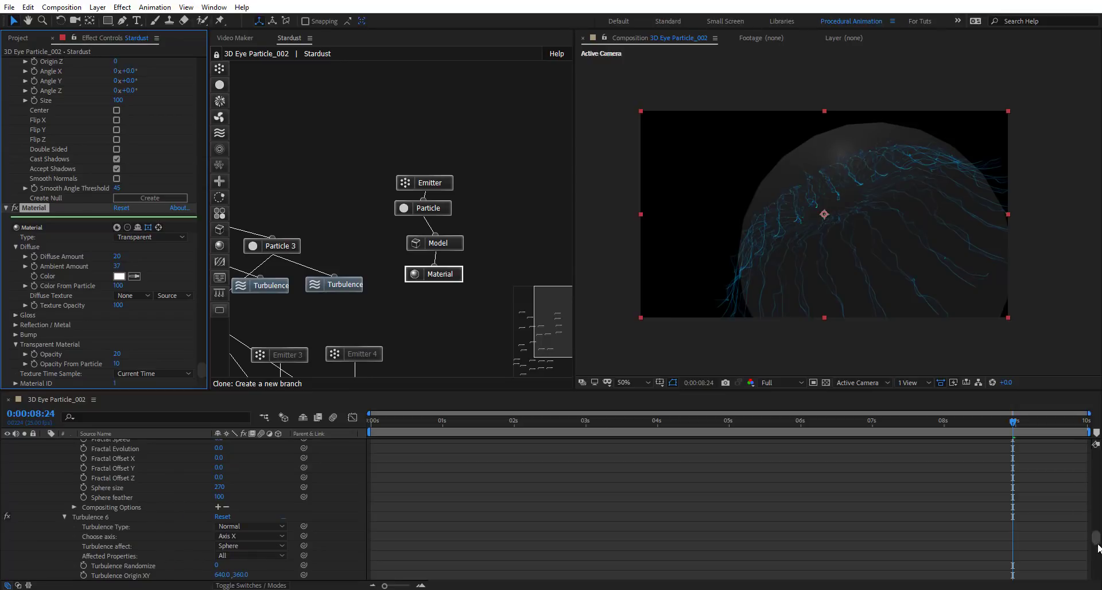
{"action": "left_click_drag", "start_coordinate": [1096, 538], "coordinate": [1096, 456]}
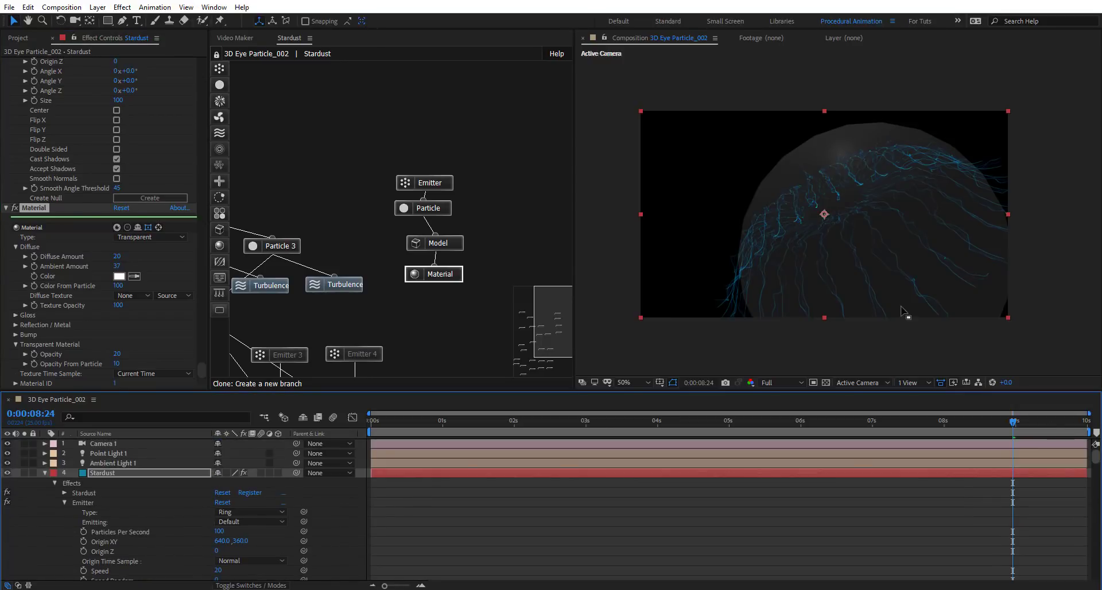
Lower Point Light 1's Intensity to 38%, then reselect the Stardust Material node
{"action": "left_click", "coordinate": [46, 473]}
{"action": "left_click", "coordinate": [114, 454]}
{"action": "left_click", "coordinate": [44, 453]}
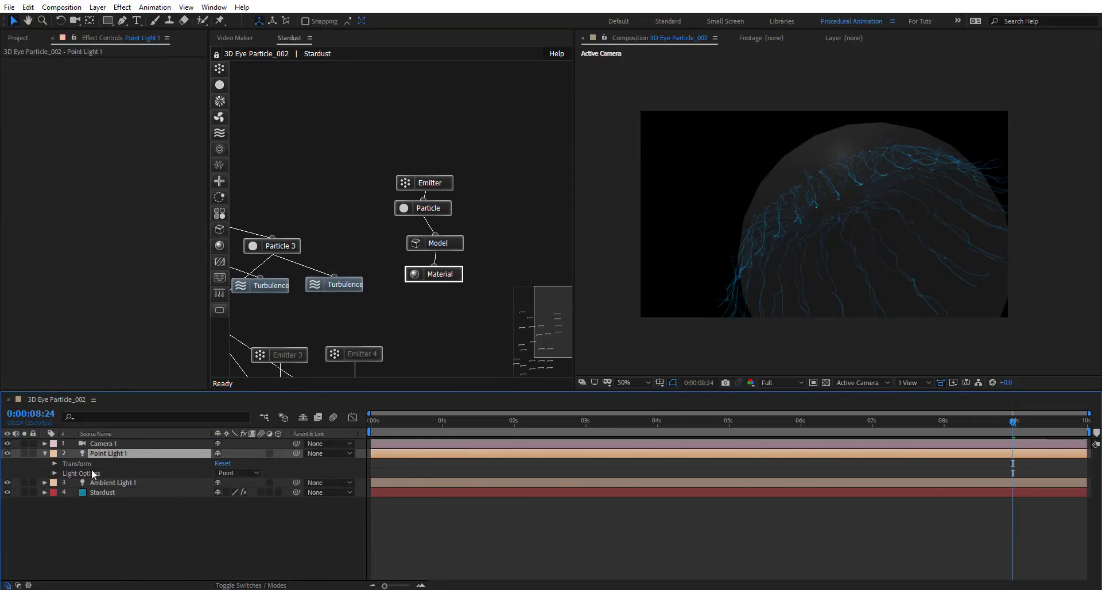
{"action": "left_click", "coordinate": [55, 473]}
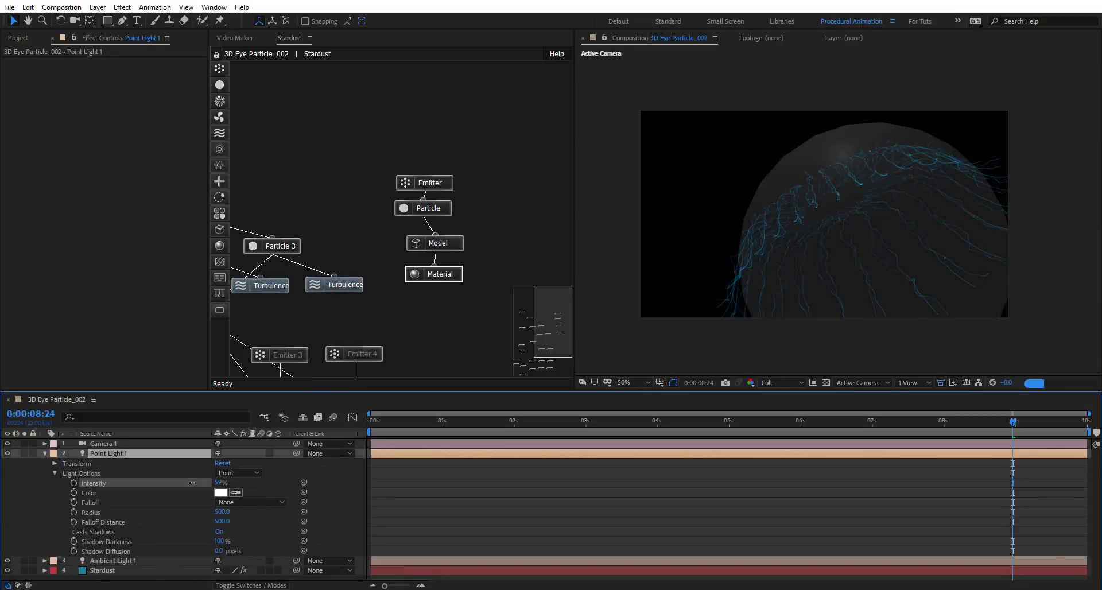
{"action": "left_click_drag", "start_coordinate": [193, 483], "coordinate": [337, 481]}
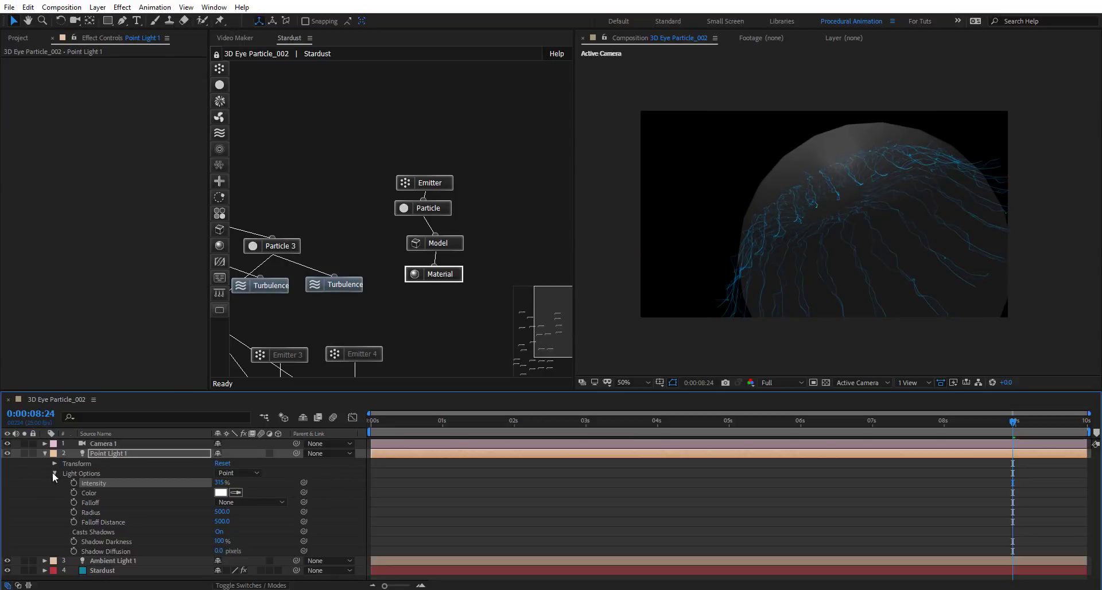
{"action": "left_click", "coordinate": [45, 454]}
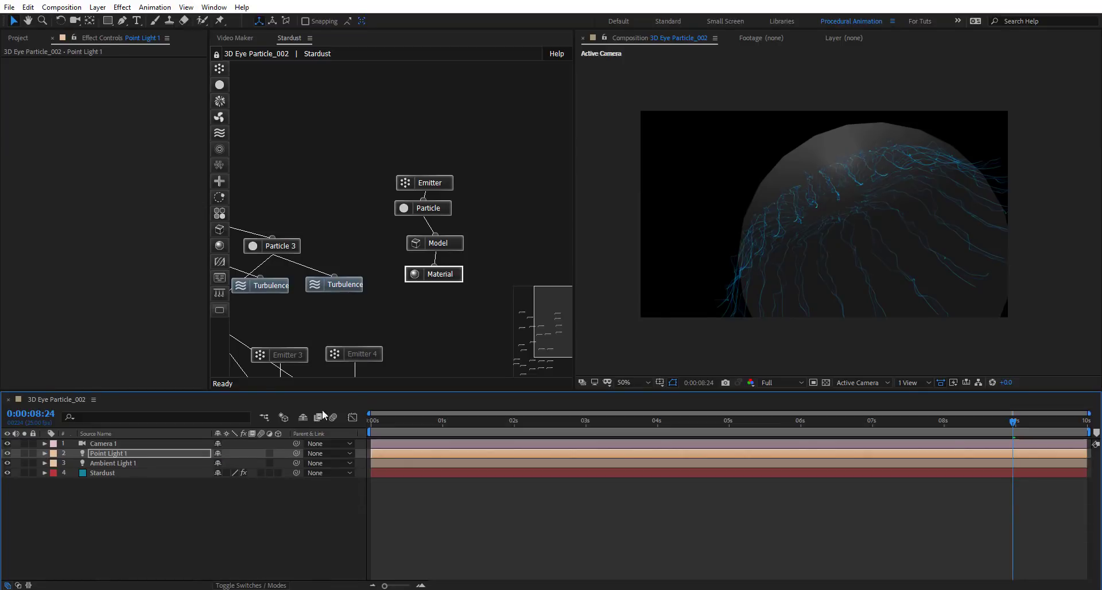
{"action": "left_click", "coordinate": [447, 275]}
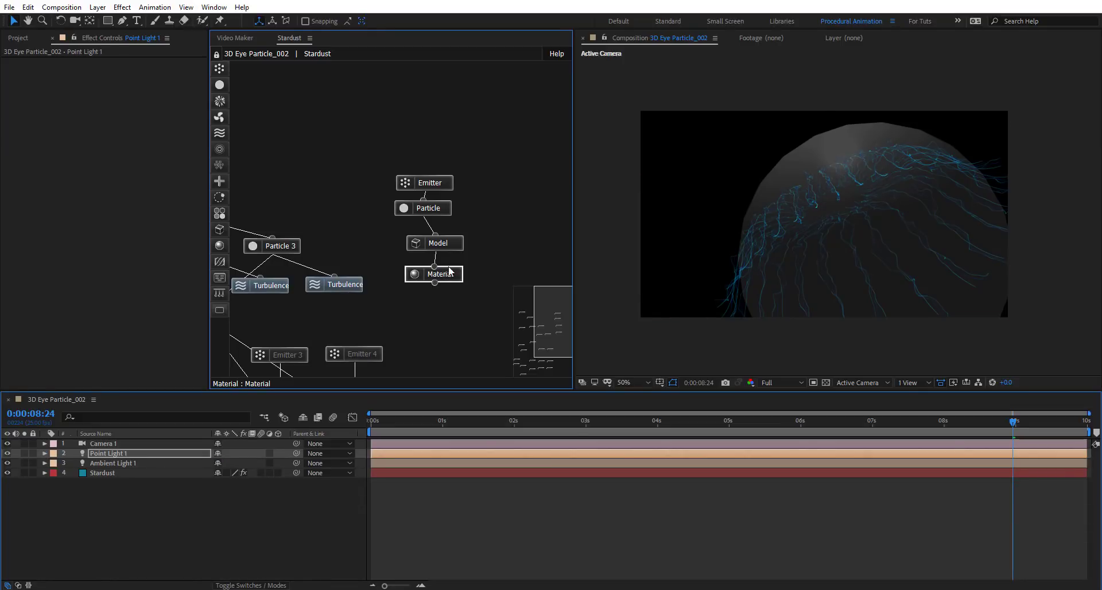
Add studio010.jpg from the Project panel as hidden layer 5 in the composition
{"action": "left_click", "coordinate": [18, 38]}
{"action": "double_click", "coordinate": [49, 196]}
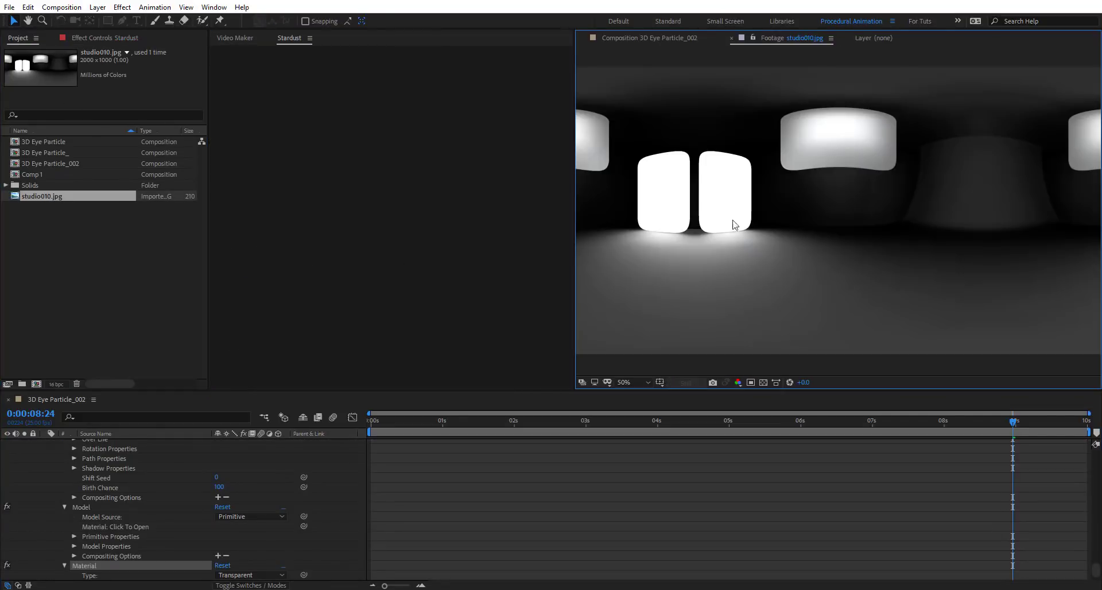
{"action": "key", "text": "comma"}
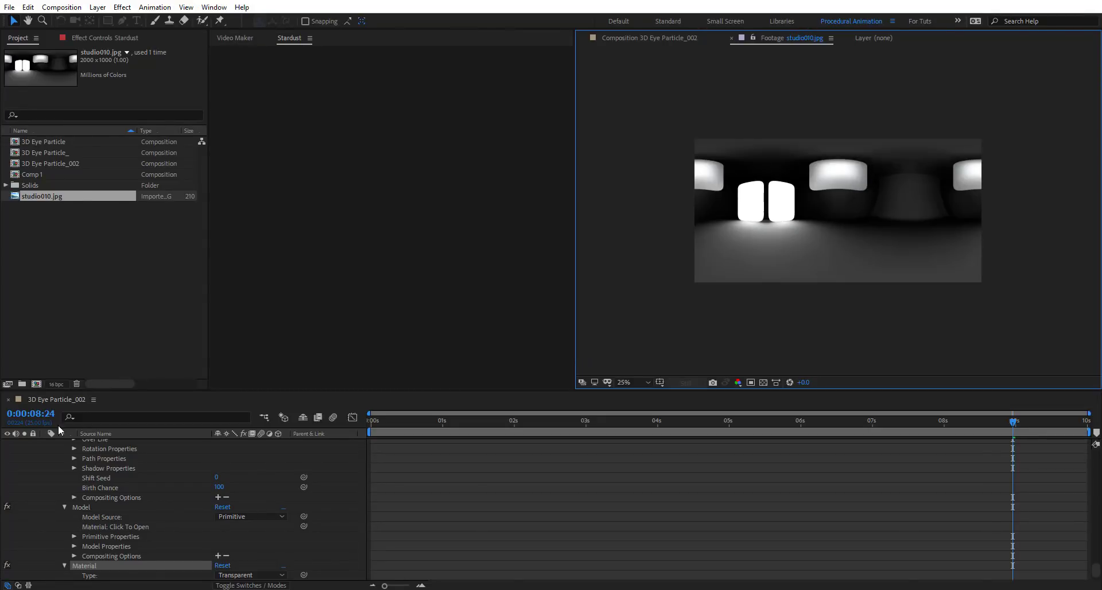
{"action": "left_click_drag", "start_coordinate": [74, 194], "coordinate": [345, 538]}
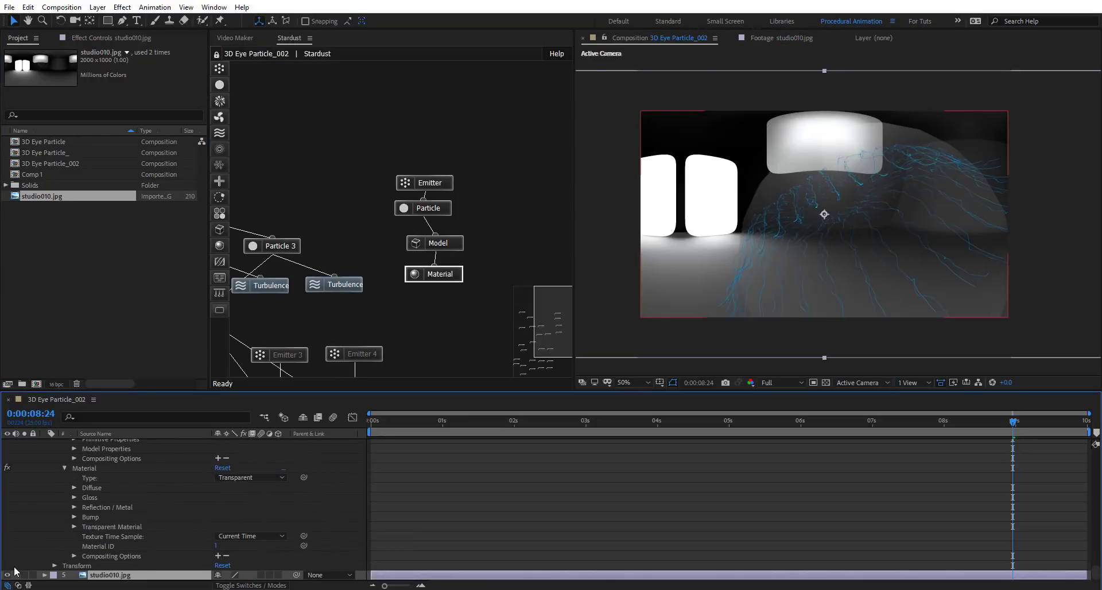
{"action": "left_click", "coordinate": [8, 575]}
{"action": "scroll", "coordinate": [90, 508], "scroll_direction": "up", "scroll_amount": 6}
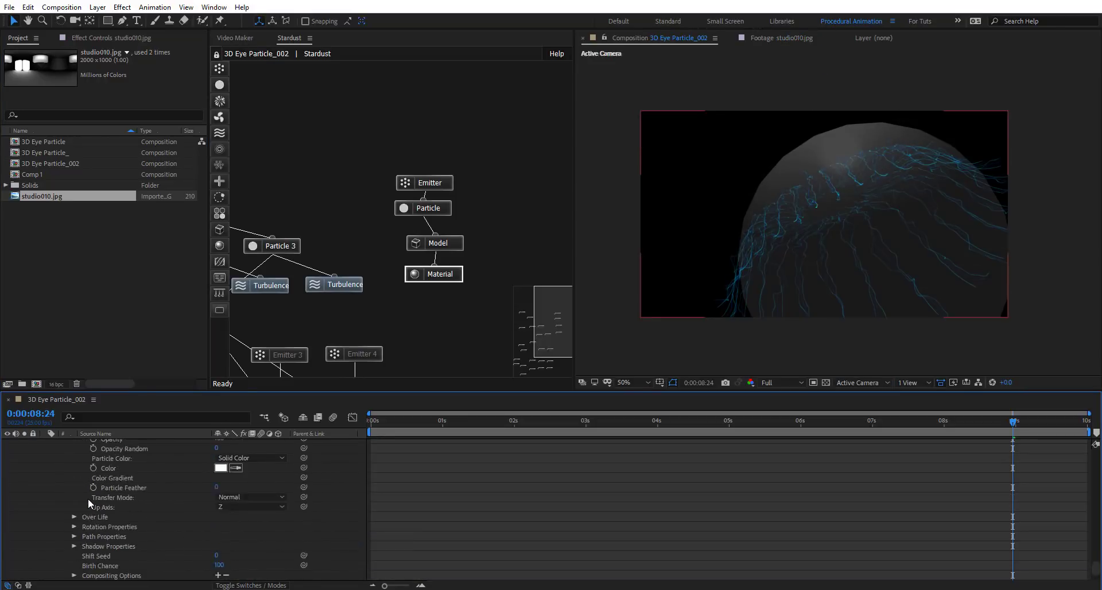
{"action": "left_click", "coordinate": [436, 273]}
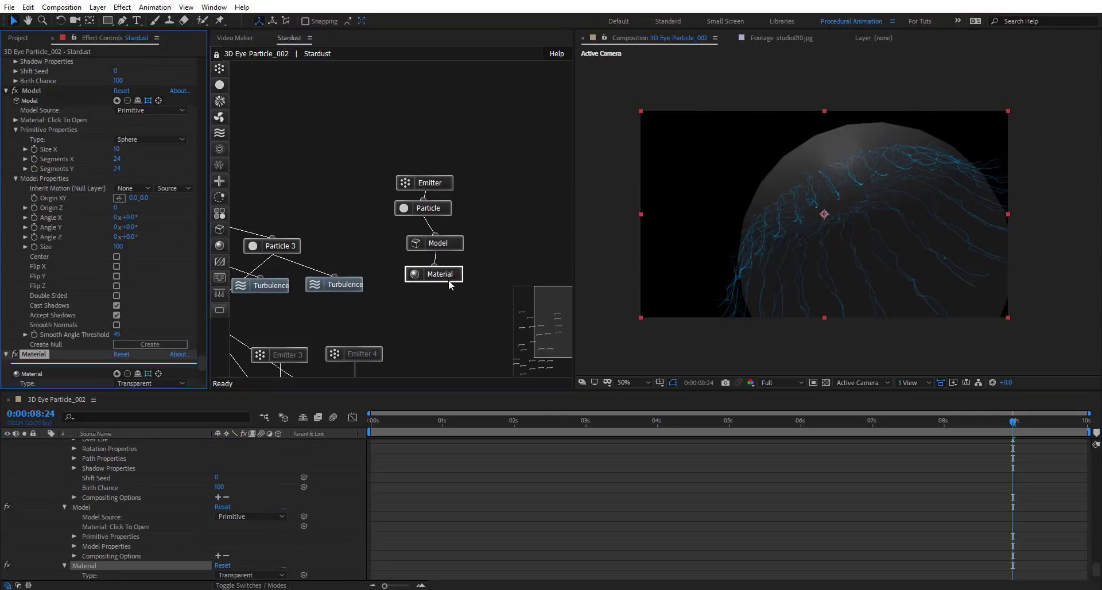
Use studio010.jpg as the material's Diffuse Texture and set Color From Particle to 0
{"action": "scroll", "coordinate": [66, 325], "scroll_direction": "down", "scroll_amount": 5}
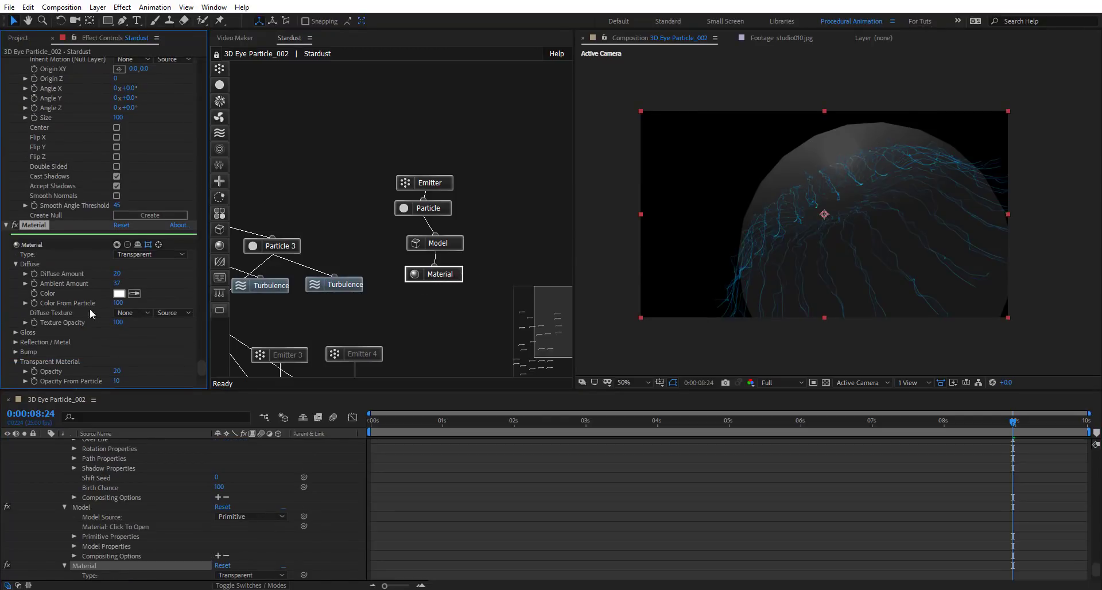
{"action": "left_click", "coordinate": [139, 313]}
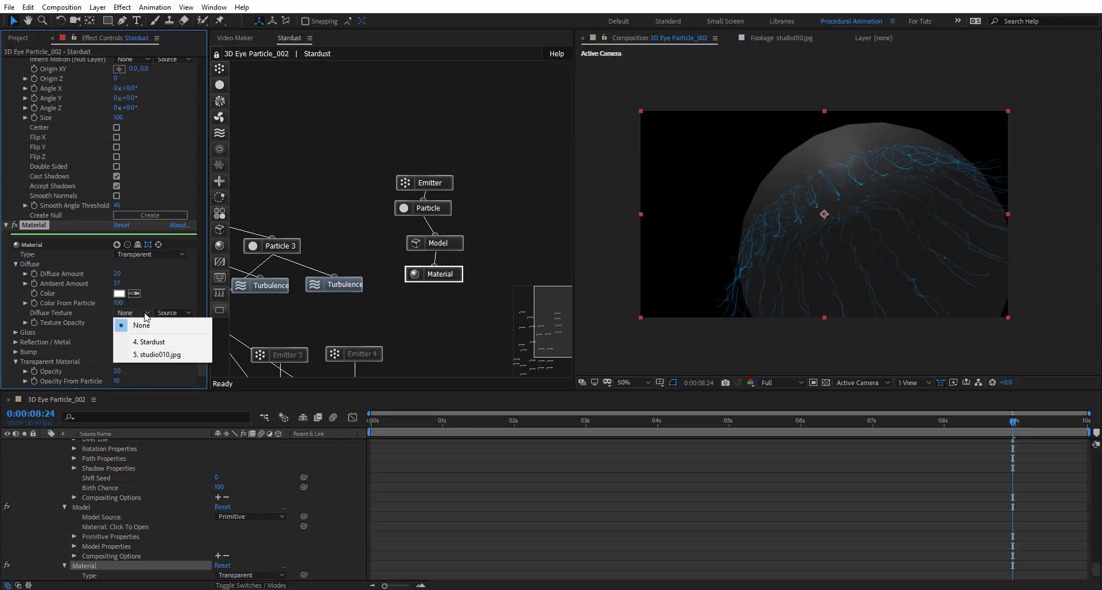
{"action": "left_click", "coordinate": [148, 356]}
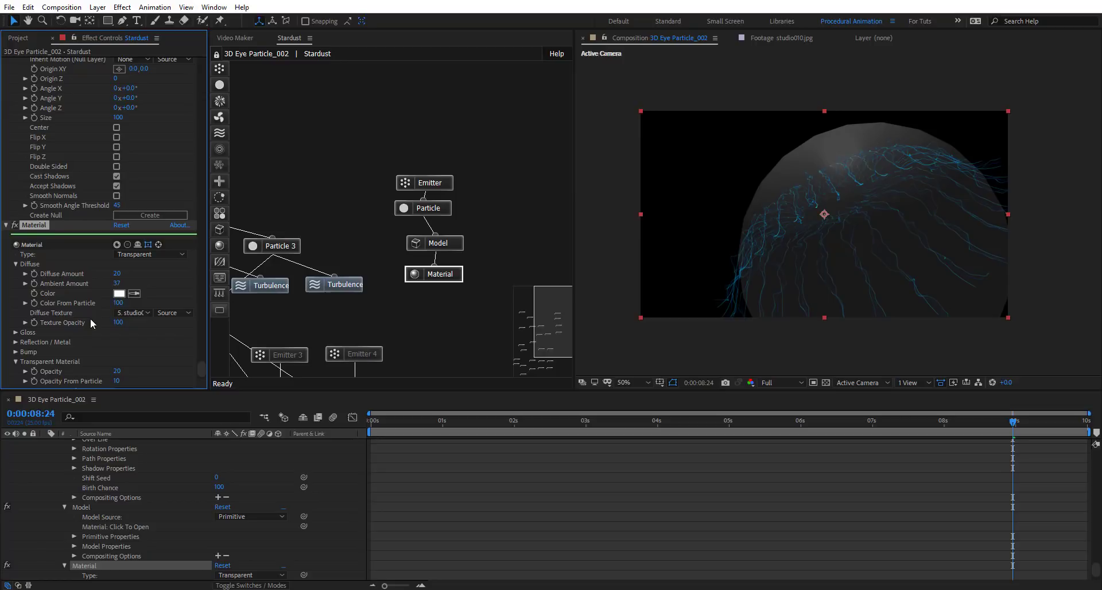
{"action": "left_click", "coordinate": [118, 303]}
{"action": "left_click", "coordinate": [120, 303]}
{"action": "type", "text": "0"}
{"action": "left_click_drag", "start_coordinate": [131, 302], "coordinate": [102, 300]}
{"action": "type", "text": "0"}
{"action": "key", "text": "Return"}
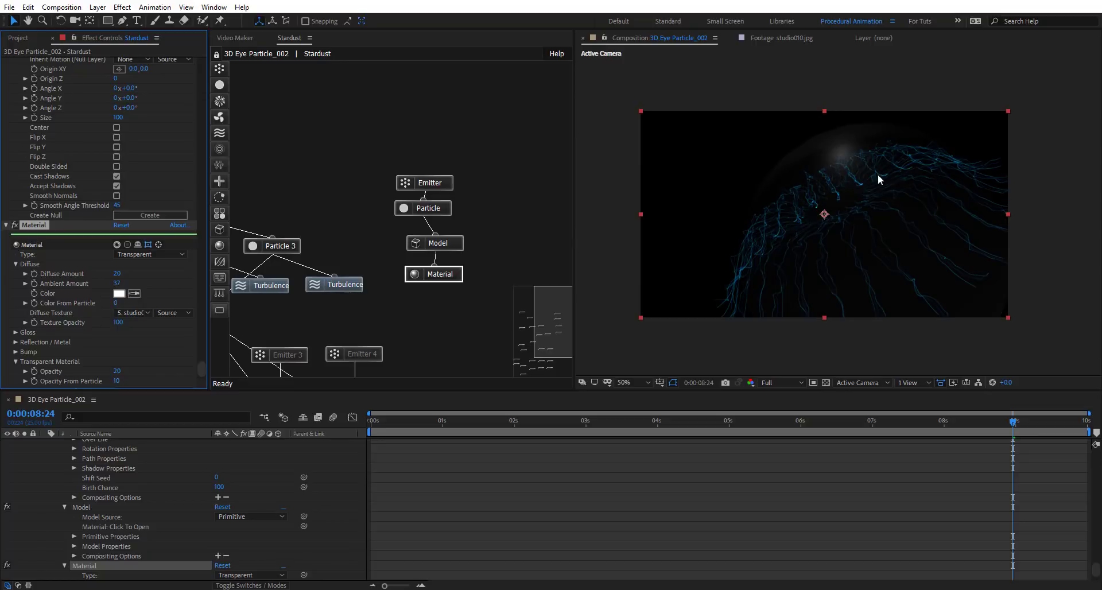
{"action": "key", "text": "period"}
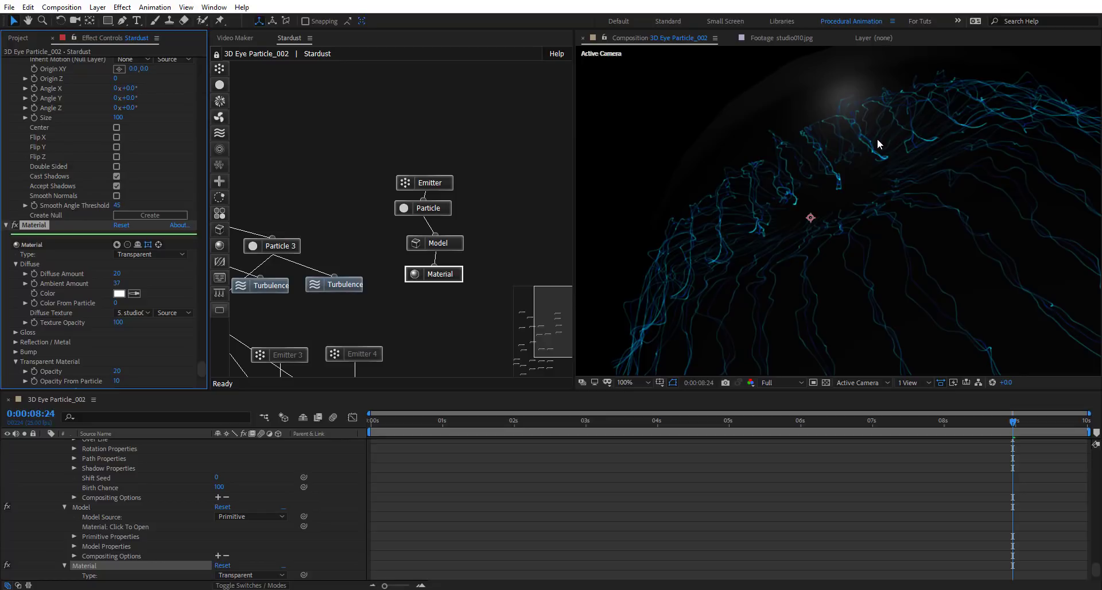
{"action": "key", "text": "comma"}
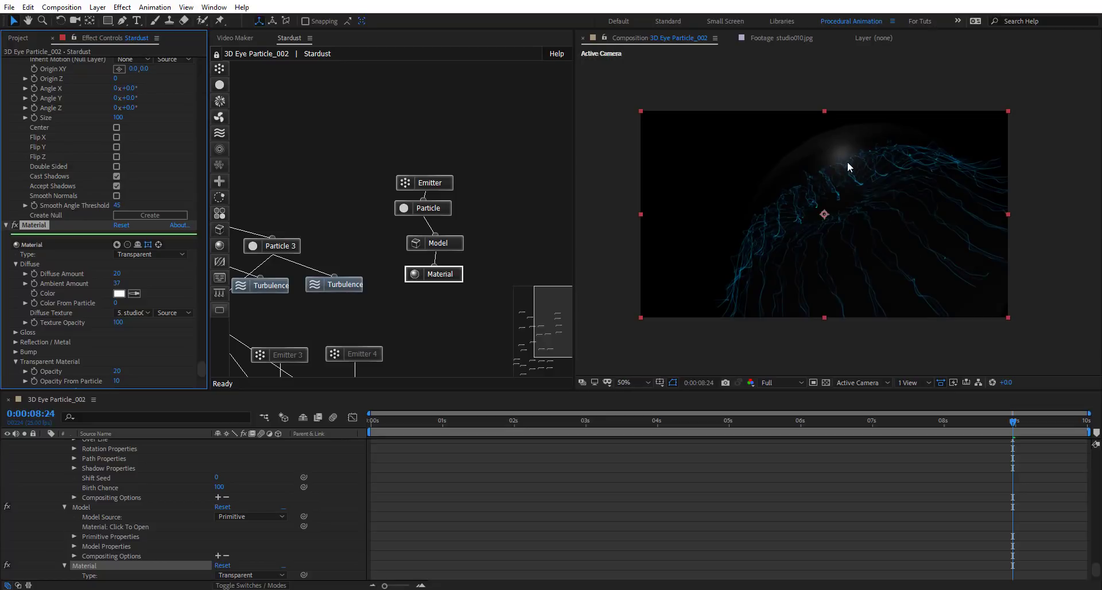
{"action": "key", "text": "period"}
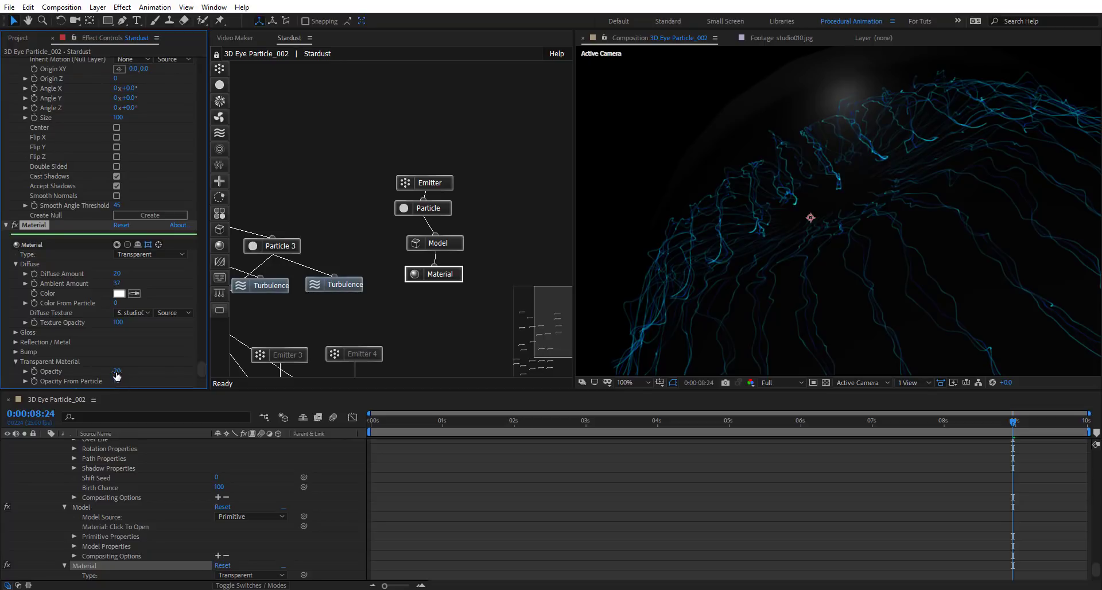
Raise the material's Opacity, Diffuse Amount and Ambient Amount to 100
{"action": "left_click_drag", "start_coordinate": [192, 377], "coordinate": [251, 377]}
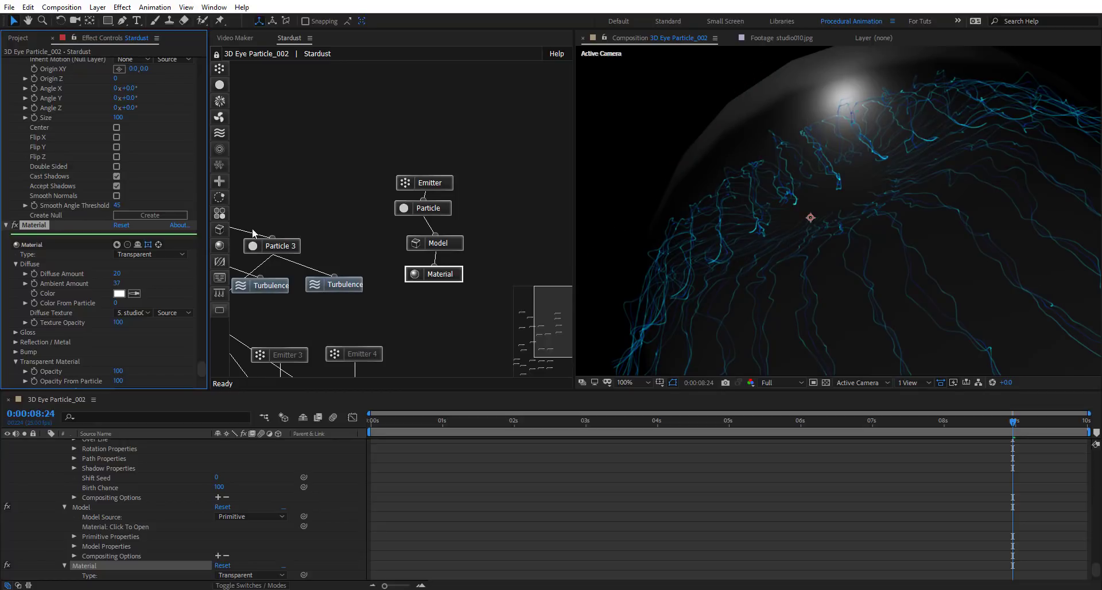
{"action": "left_click_drag", "start_coordinate": [150, 275], "coordinate": [208, 271]}
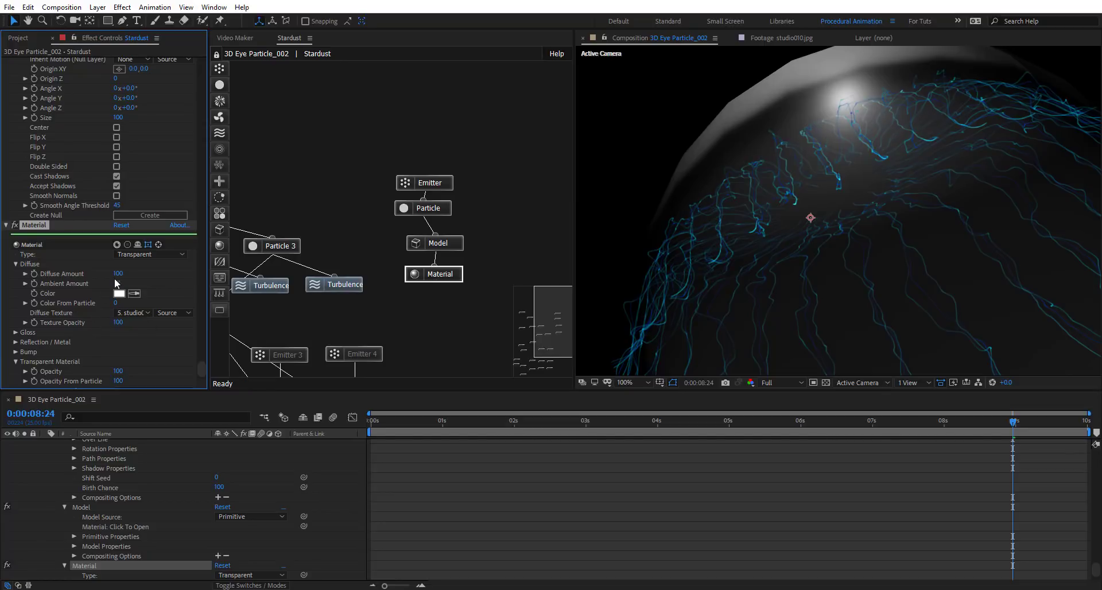
{"action": "left_click_drag", "start_coordinate": [117, 284], "coordinate": [187, 285]}
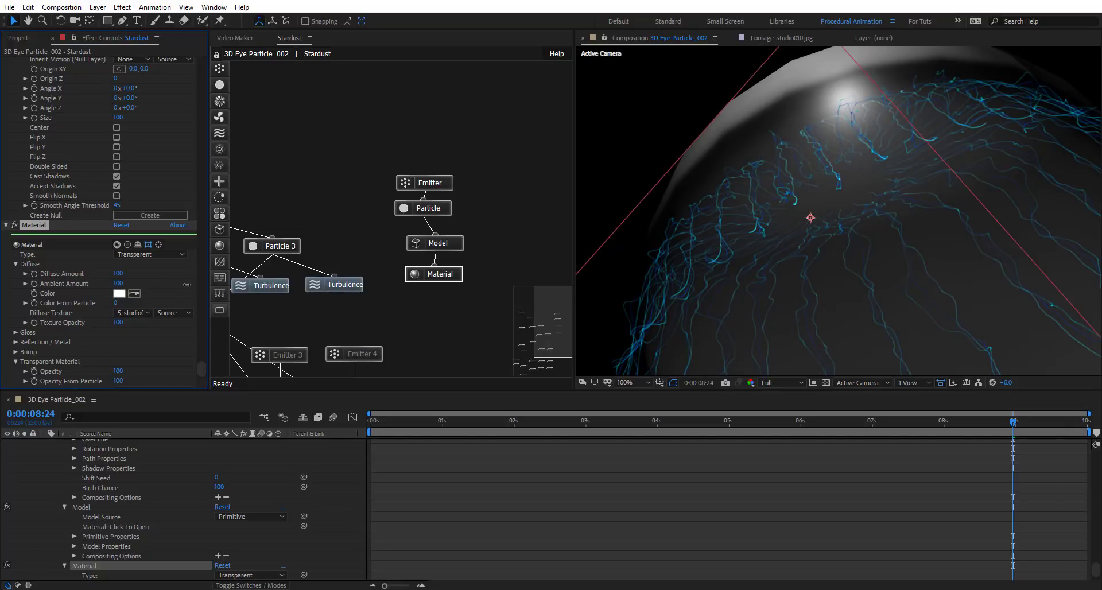
Compare the sphere with a Solid material type, then return it to Transparent
{"action": "left_click", "coordinate": [150, 254]}
{"action": "left_click", "coordinate": [147, 255]}
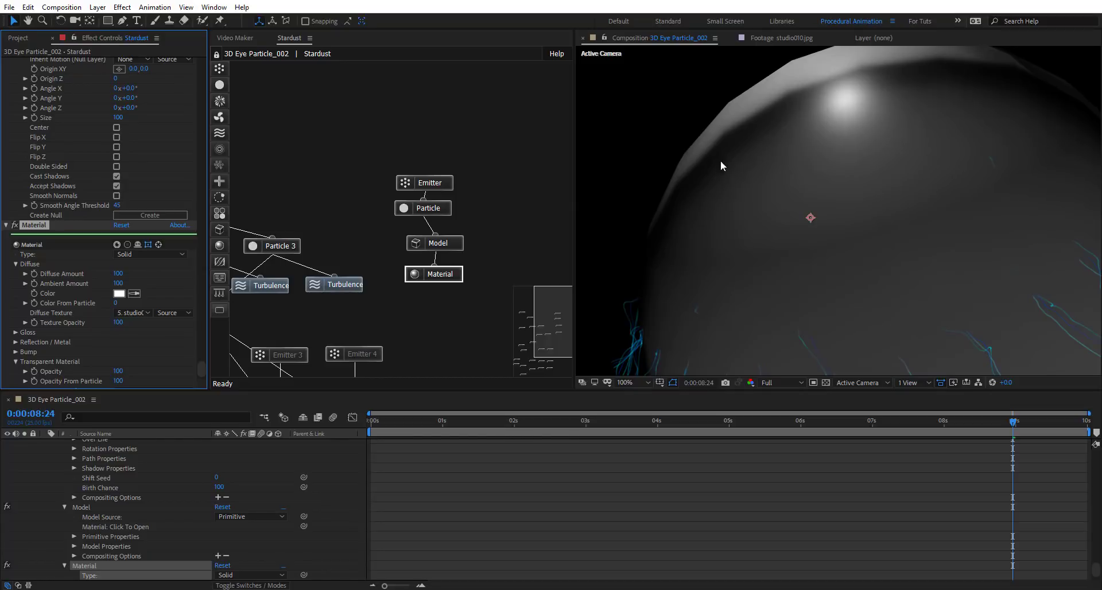
{"action": "left_click", "coordinate": [136, 255]}
{"action": "left_click", "coordinate": [151, 280]}
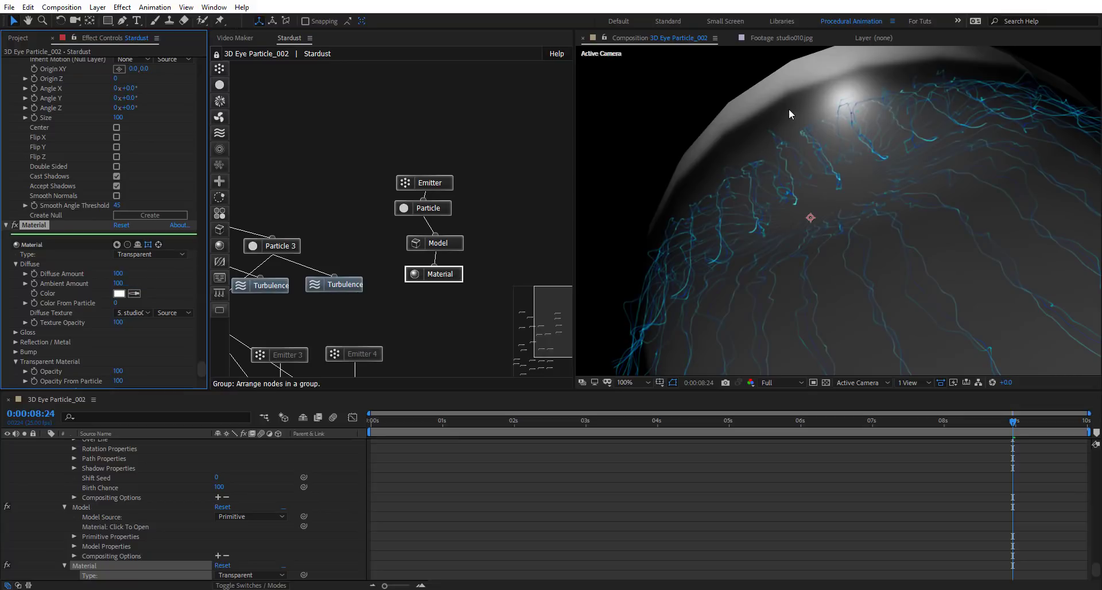
Set the transparent material's Opacity to 20 and Opacity From Particle to 10
{"action": "left_click", "coordinate": [118, 371]}
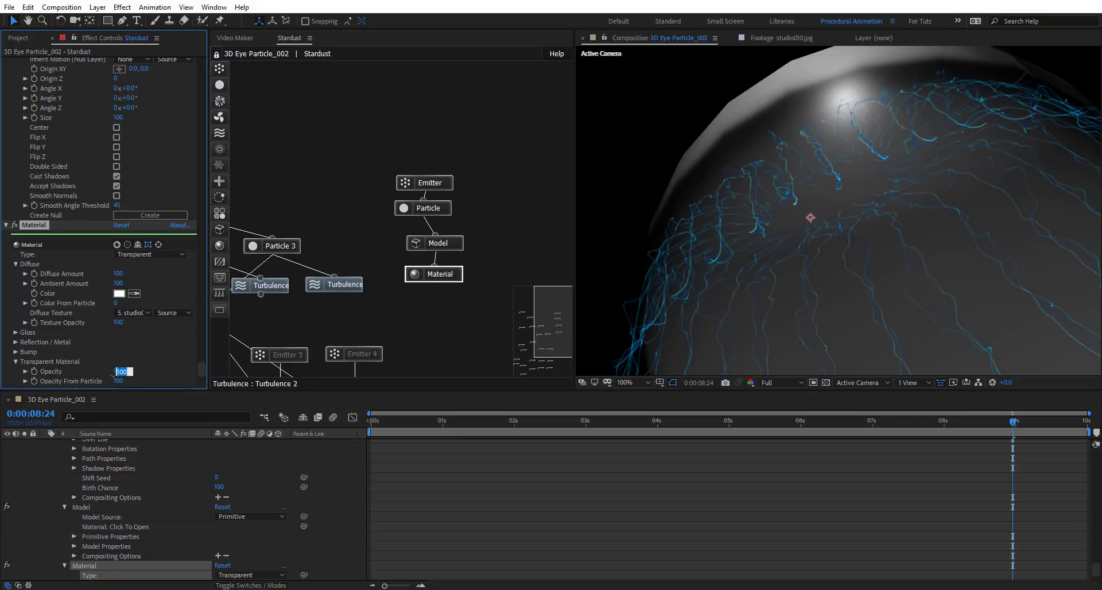
{"action": "type", "text": "20"}
{"action": "key", "text": "Return"}
{"action": "left_click", "coordinate": [119, 382]}
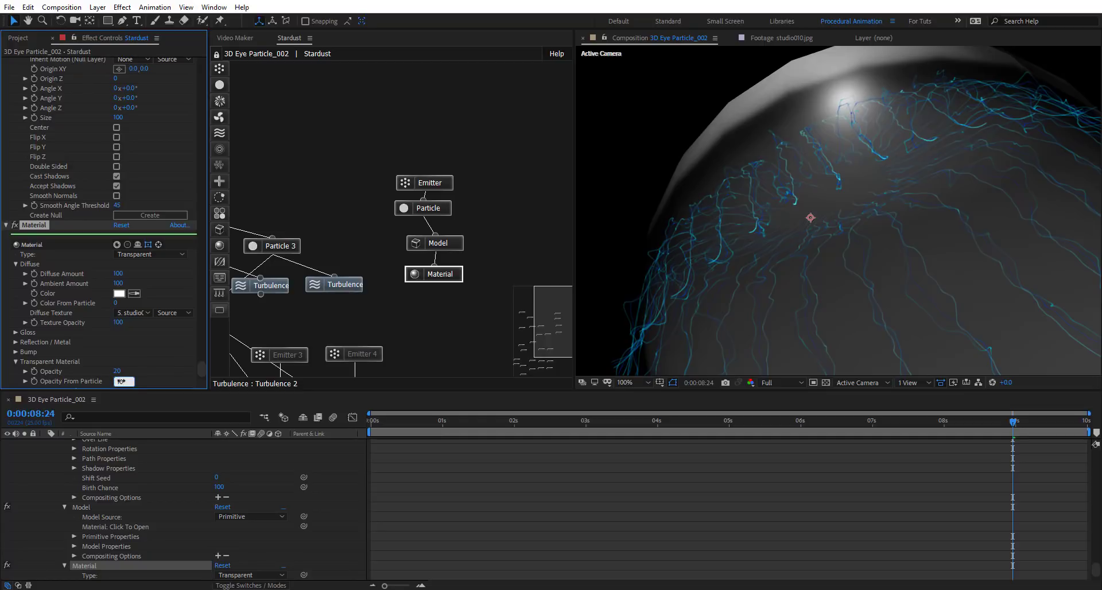
{"action": "type", "text": "10"}
{"action": "key", "text": "Return"}
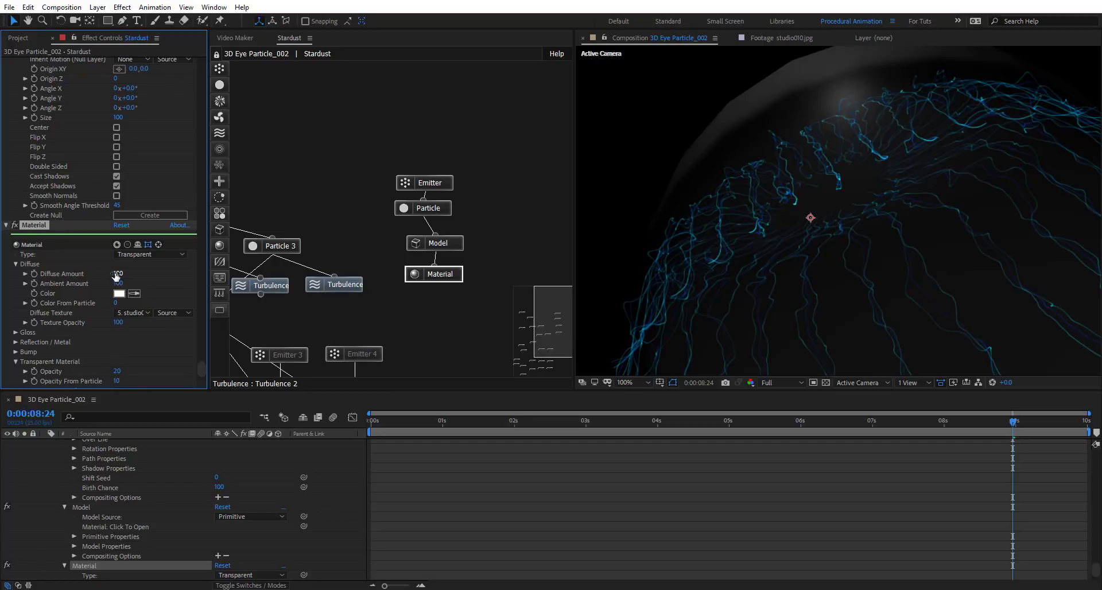
Set Diffuse Amount to 80 and Ambient Amount to 50, testing Texture Opacity at 0
{"action": "left_click_drag", "start_coordinate": [90, 273], "coordinate": [85, 272]}
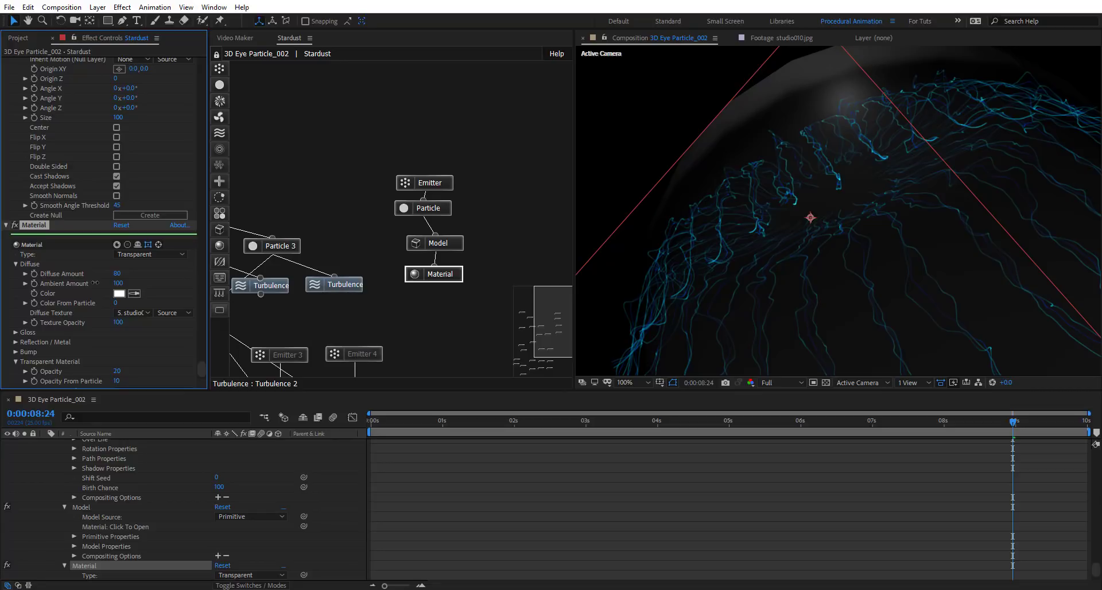
{"action": "left_click", "coordinate": [119, 283]}
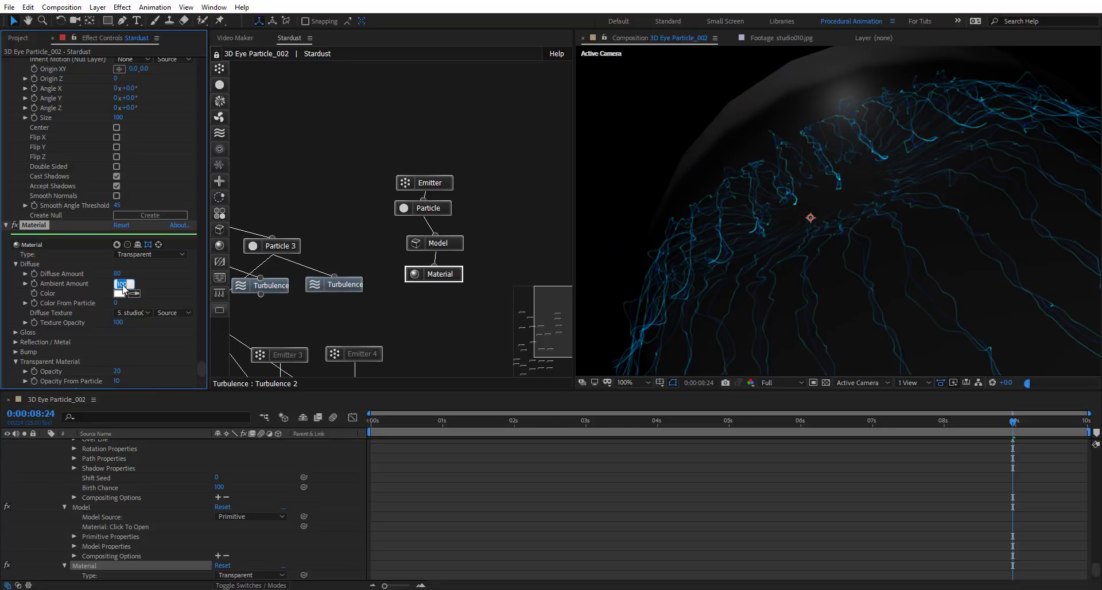
{"action": "type", "text": "50"}
{"action": "key", "text": "Return"}
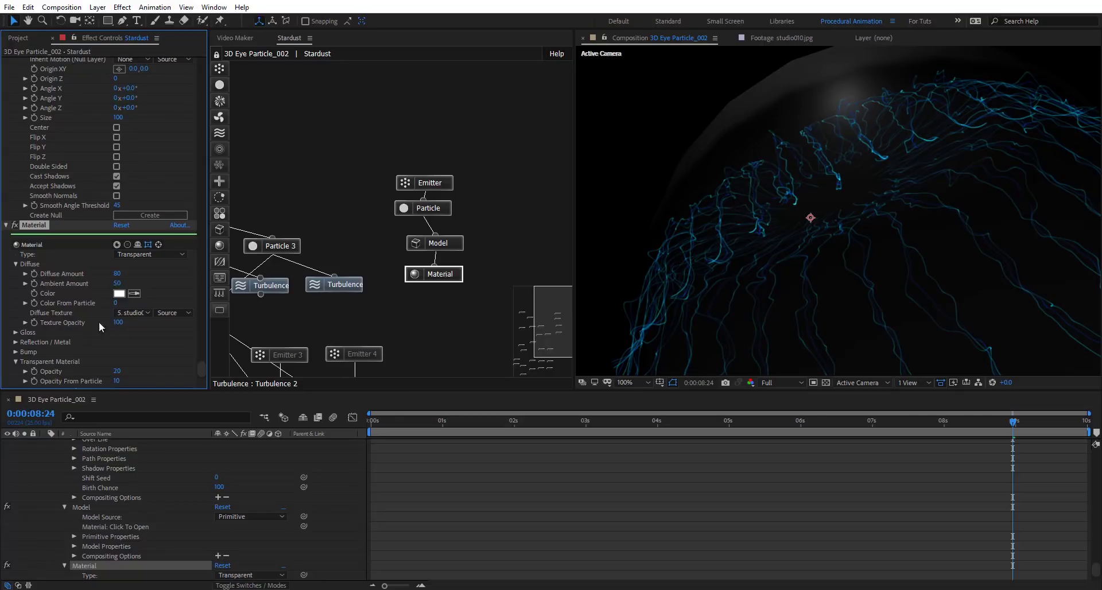
{"action": "left_click", "coordinate": [119, 324]}
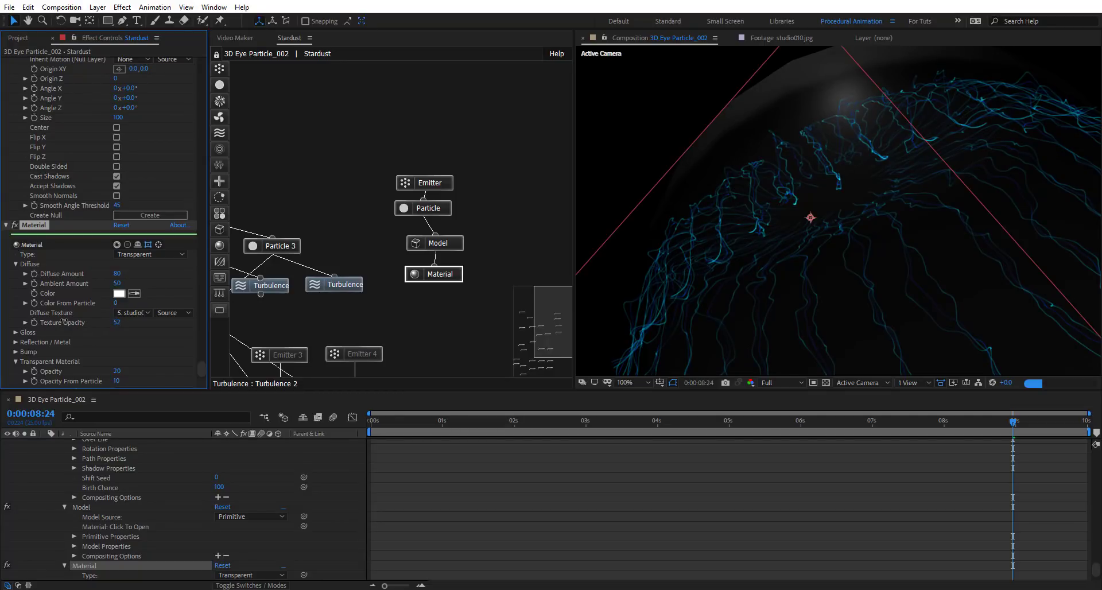
{"action": "left_click_drag", "start_coordinate": [64, 323], "coordinate": [4, 319]}
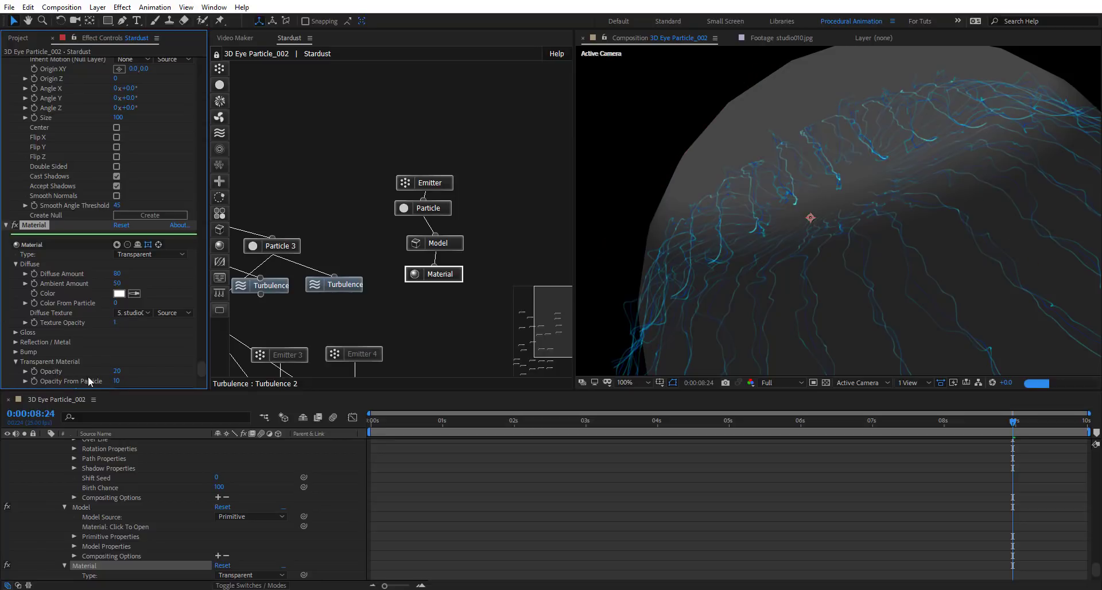
{"action": "left_click_drag", "start_coordinate": [115, 323], "coordinate": [191, 326]}
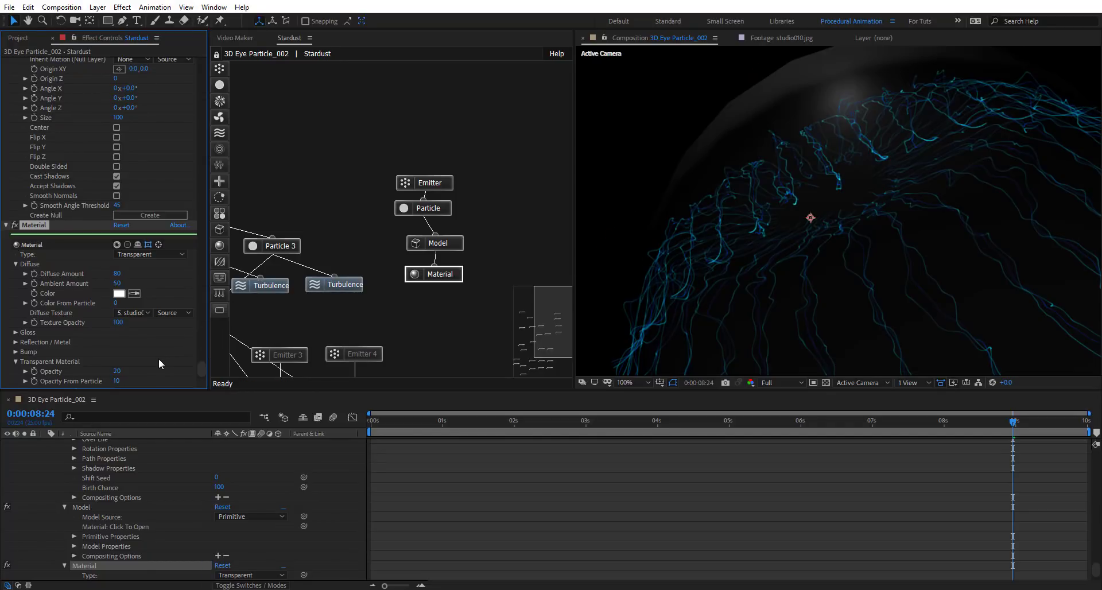
Add a Spot light to the composition
{"action": "scroll", "coordinate": [139, 459], "scroll_direction": "up", "scroll_amount": 10}
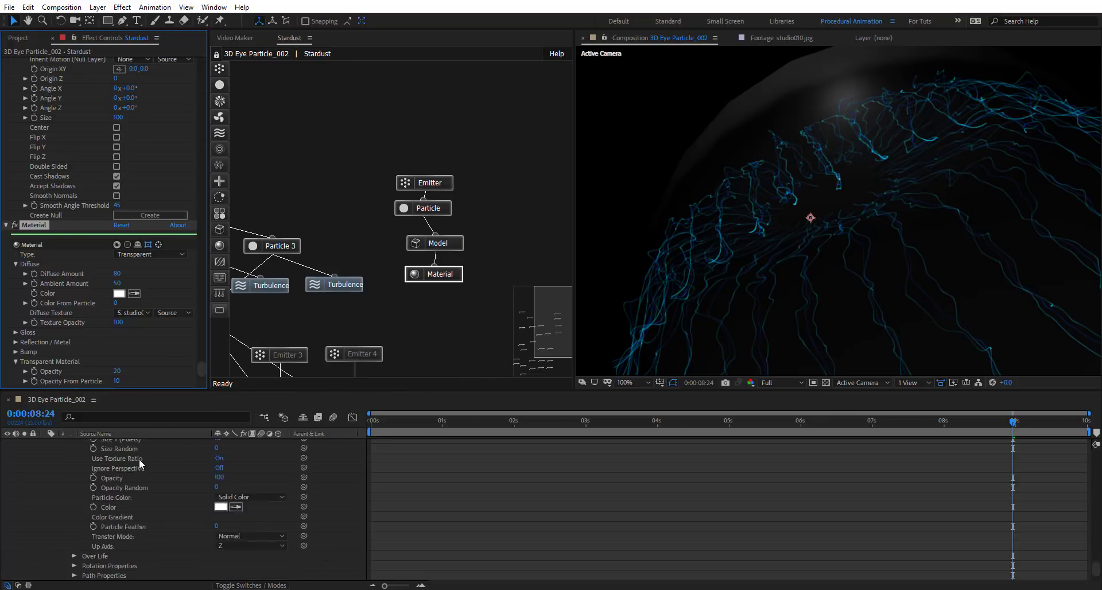
{"action": "right_click", "coordinate": [347, 463]}
{"action": "mouse_move", "coordinate": [425, 338]}
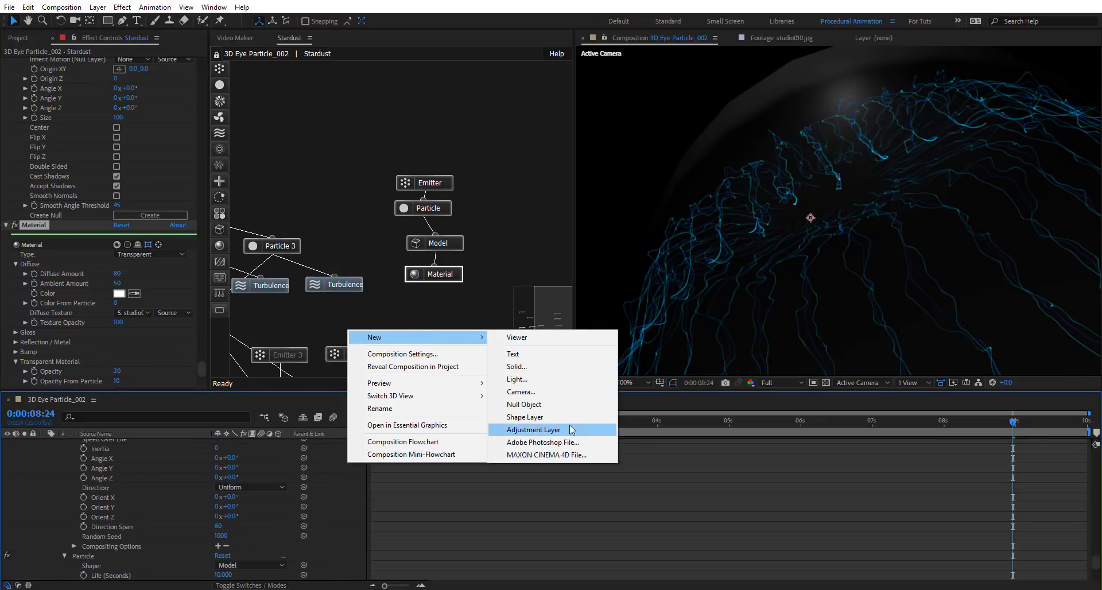
{"action": "left_click", "coordinate": [560, 380]}
{"action": "left_click", "coordinate": [576, 200]}
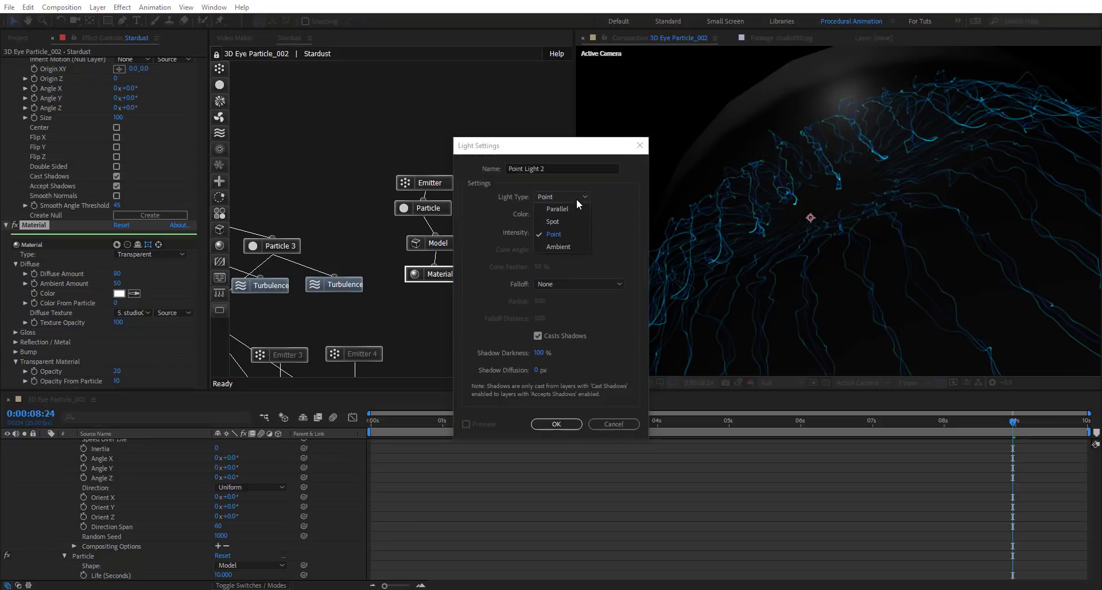
{"action": "left_click", "coordinate": [572, 218]}
{"action": "left_click", "coordinate": [563, 425]}
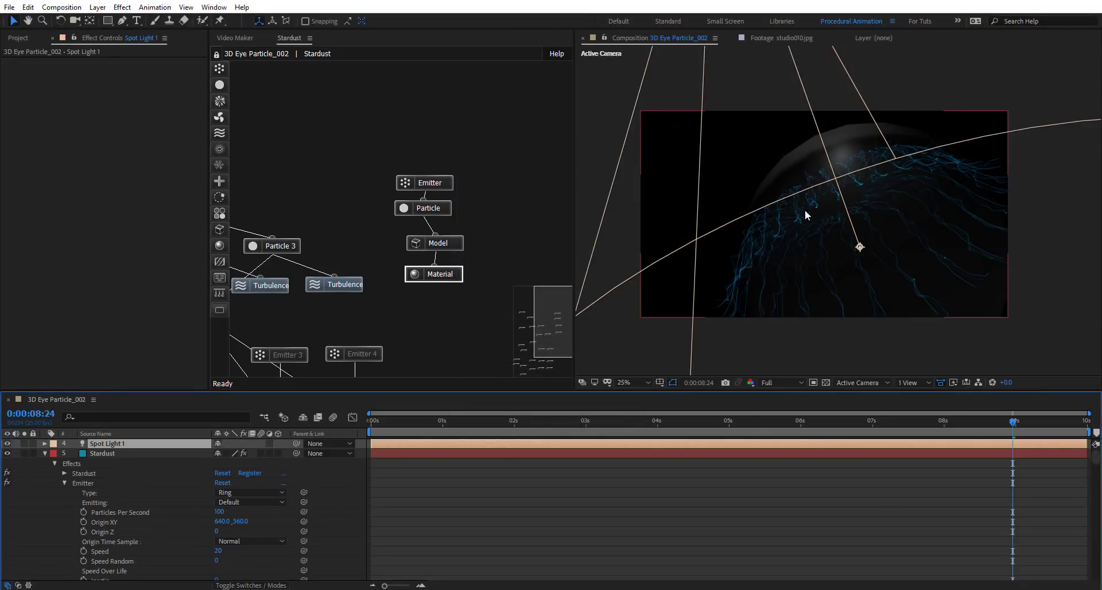
From the Left view, reposition Spot Light 1 and its aim point so it shines down onto the sphere
{"action": "scroll", "coordinate": [805, 209], "scroll_direction": "down", "scroll_amount": 2}
{"action": "left_click", "coordinate": [875, 384]}
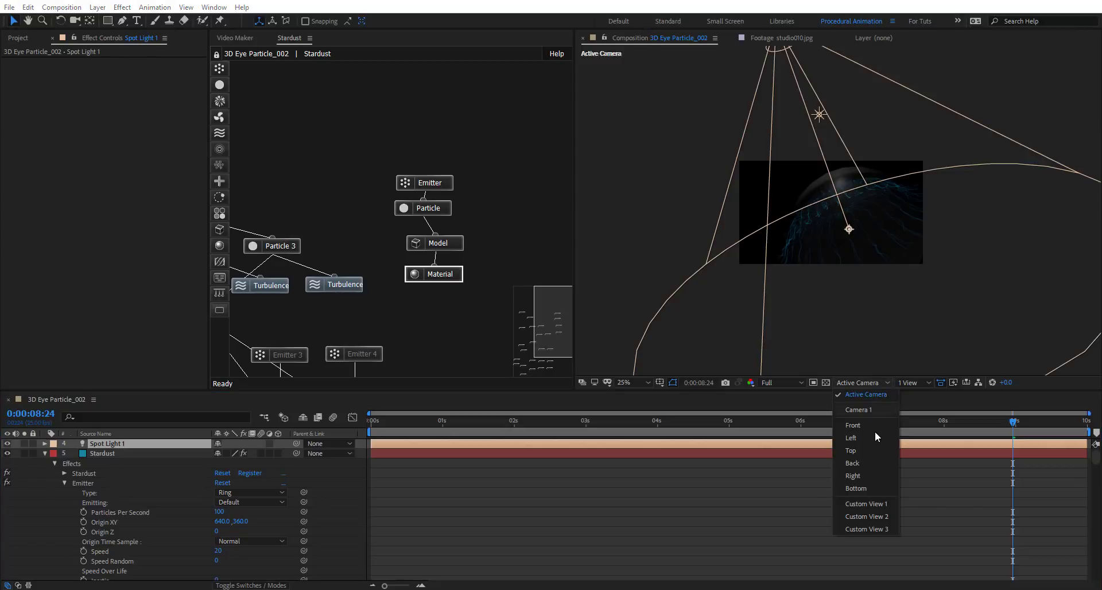
{"action": "left_click", "coordinate": [869, 439]}
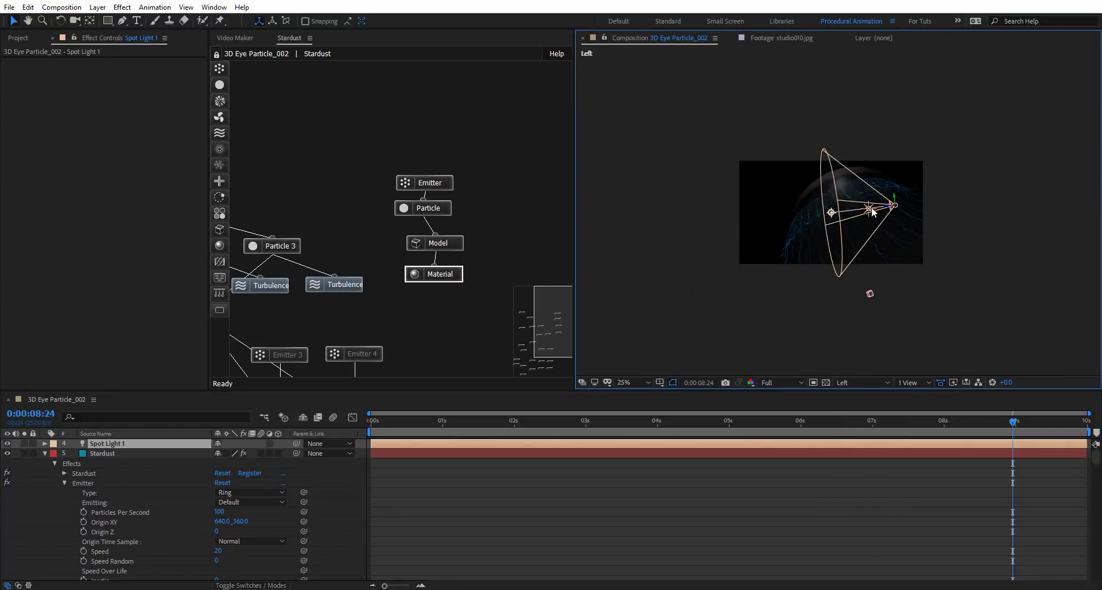
{"action": "scroll", "coordinate": [869, 210], "scroll_direction": "up", "scroll_amount": 2}
{"action": "left_click_drag", "start_coordinate": [824, 214], "coordinate": [845, 208]}
{"action": "left_click", "coordinate": [936, 203]}
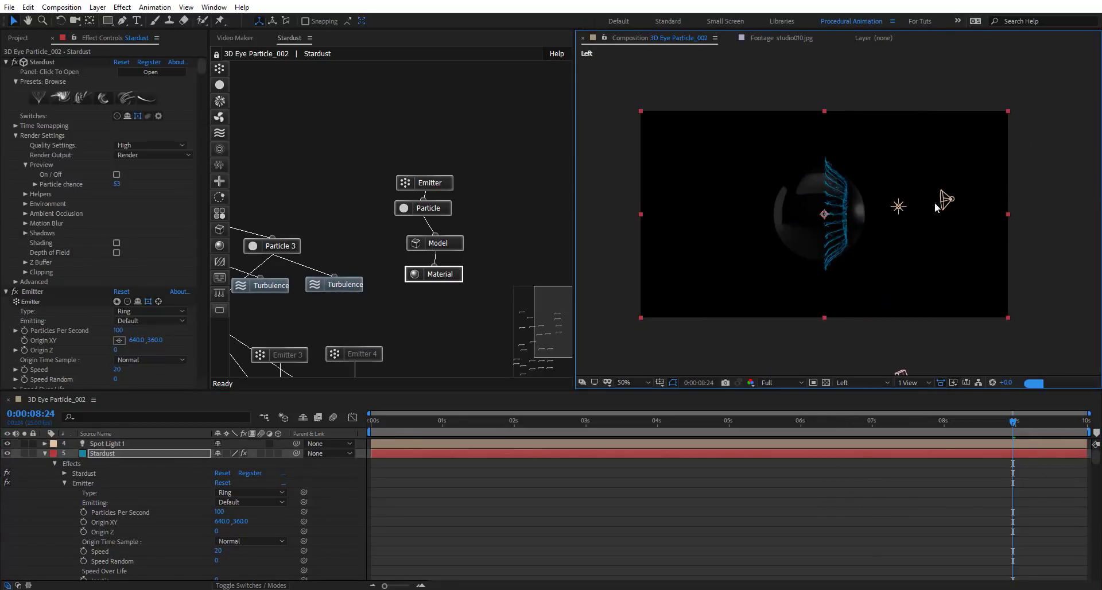
{"action": "left_click", "coordinate": [950, 199]}
{"action": "left_click_drag", "start_coordinate": [951, 182], "coordinate": [952, 190]}
{"action": "left_click_drag", "start_coordinate": [846, 216], "coordinate": [846, 205]}
Narrow the spot light's cone angle to 42° and set its colour to blue (1261E4)
{"action": "left_click", "coordinate": [45, 443]}
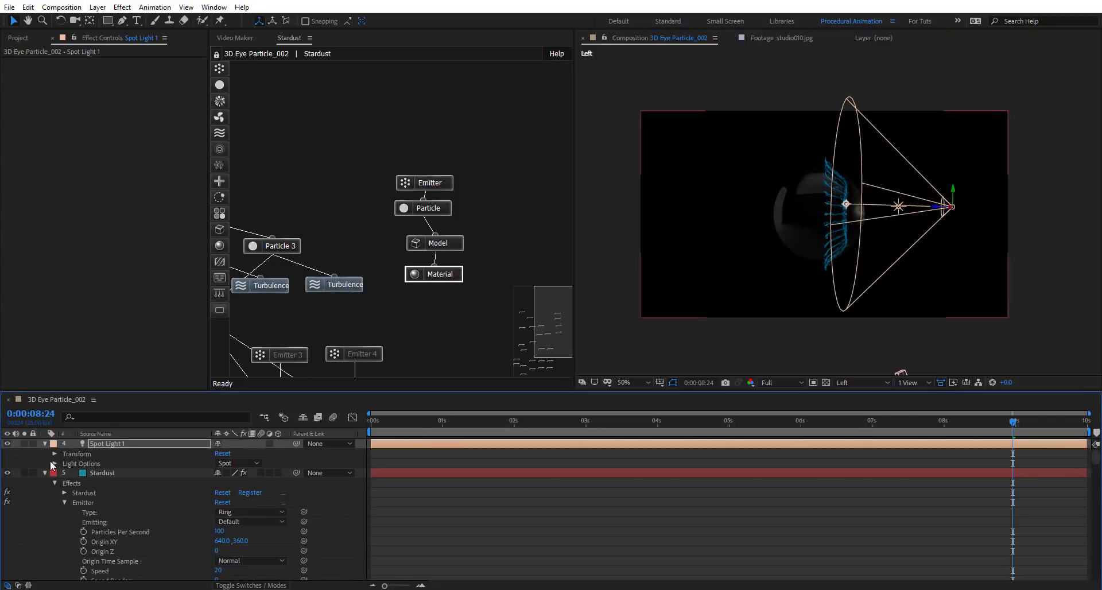
{"action": "left_click", "coordinate": [55, 464]}
{"action": "left_click_drag", "start_coordinate": [220, 495], "coordinate": [190, 491]}
{"action": "left_click", "coordinate": [219, 483]}
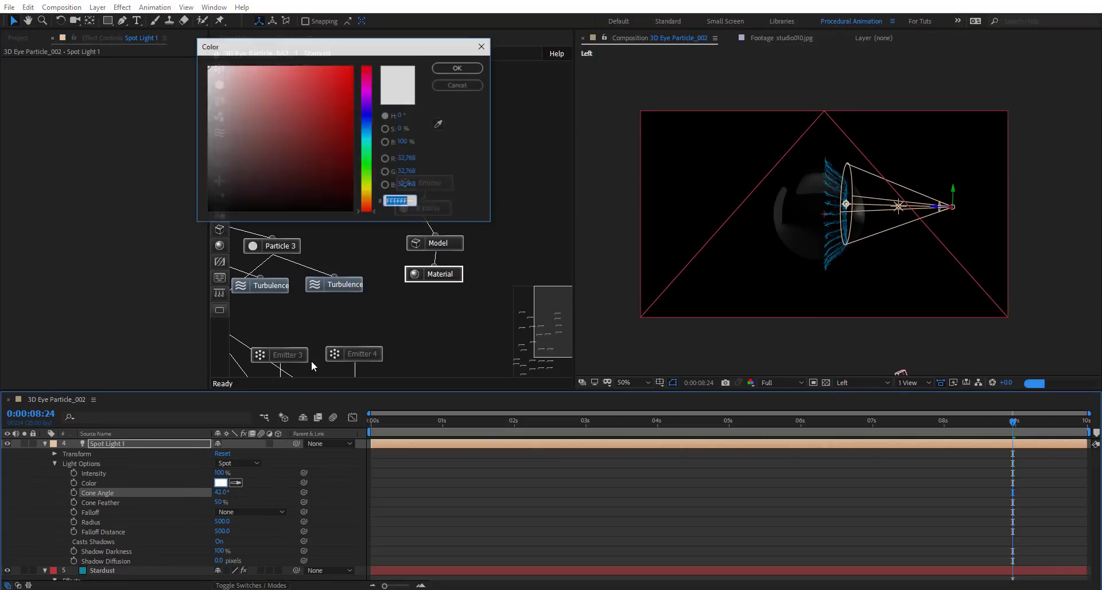
{"action": "left_click_drag", "start_coordinate": [366, 138], "coordinate": [366, 123]}
{"action": "left_click", "coordinate": [341, 105]}
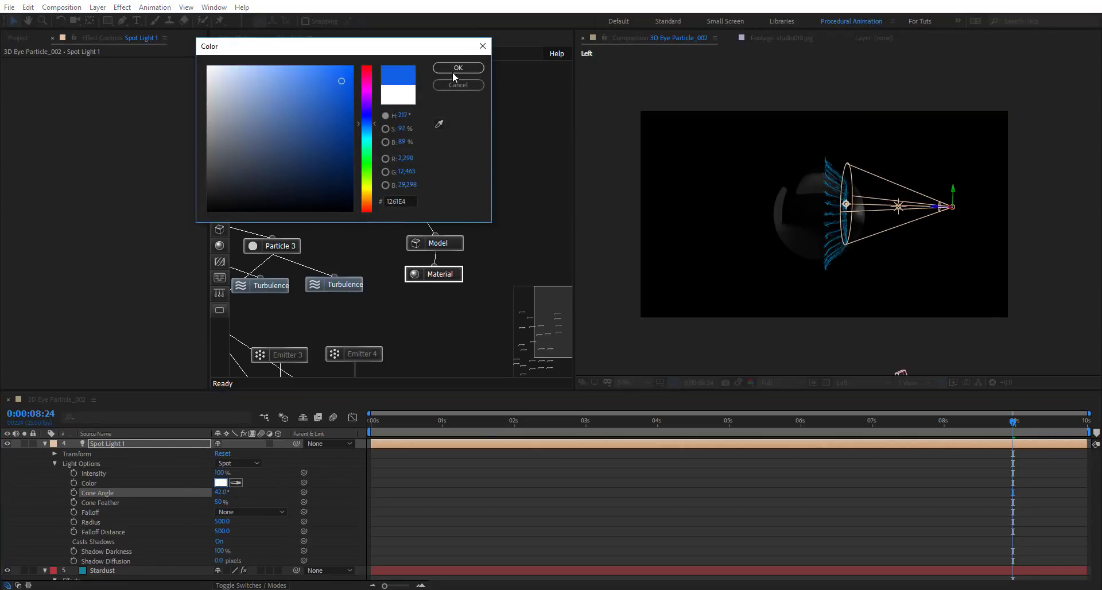
{"action": "left_click", "coordinate": [454, 69]}
Return to the Active Camera view and boost the spot light's intensity
{"action": "scroll", "coordinate": [882, 220], "scroll_direction": "up", "scroll_amount": 2}
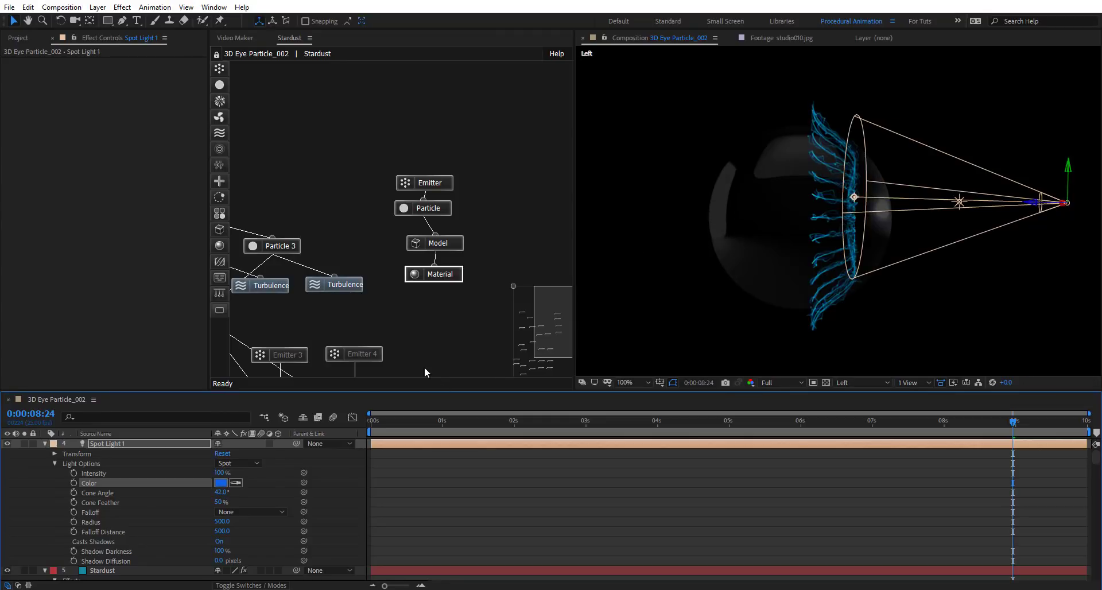
{"action": "left_click", "coordinate": [856, 384]}
{"action": "left_click", "coordinate": [858, 394]}
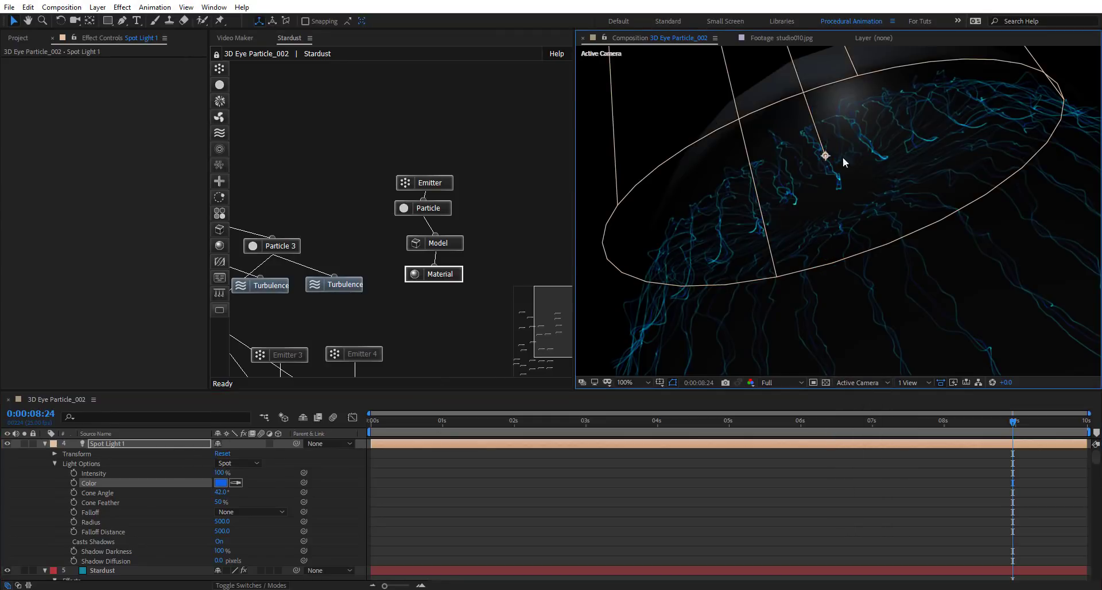
{"action": "left_click_drag", "start_coordinate": [233, 471], "coordinate": [338, 475]}
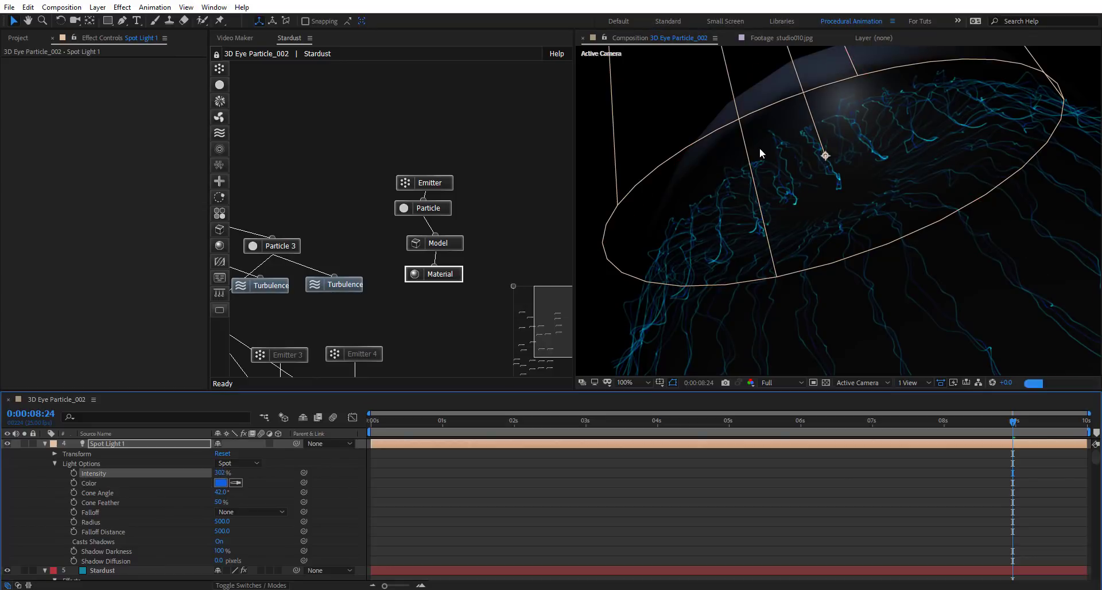
{"action": "scroll", "coordinate": [752, 135], "scroll_direction": "down", "scroll_amount": 2}
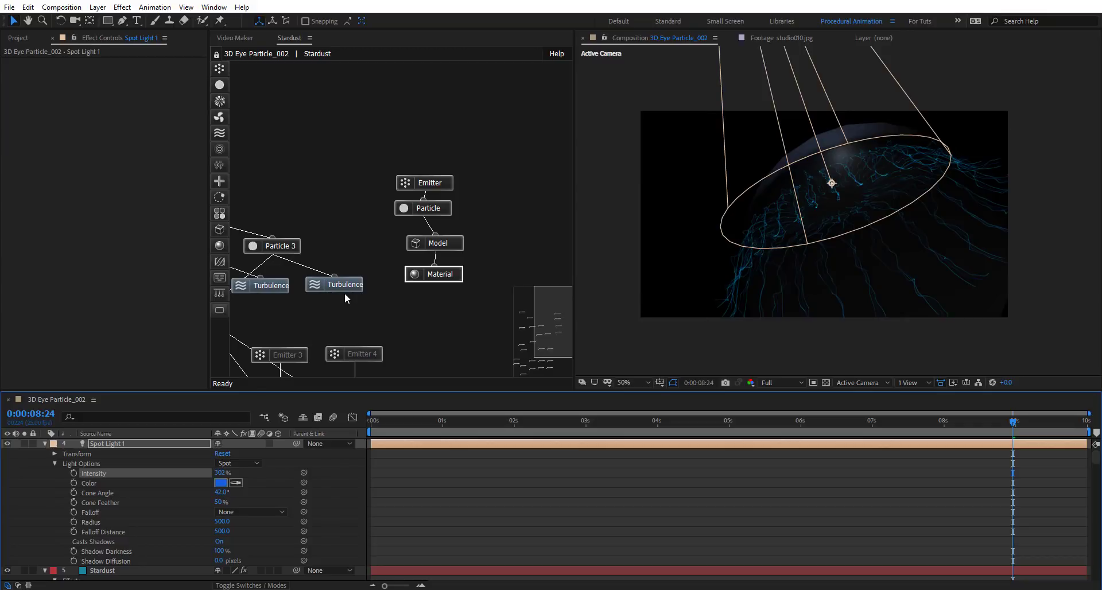
Give the Stardust sphere material a gloss amount of 34 and reflection amount of 81
{"action": "left_click", "coordinate": [45, 444]}
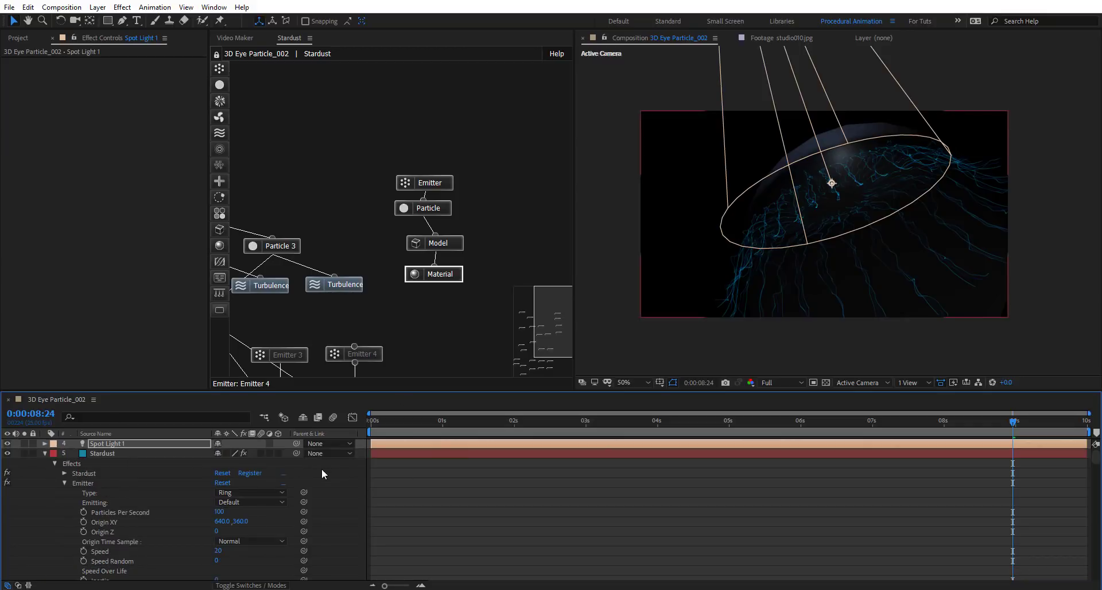
{"action": "left_click", "coordinate": [322, 468]}
{"action": "left_click", "coordinate": [448, 277]}
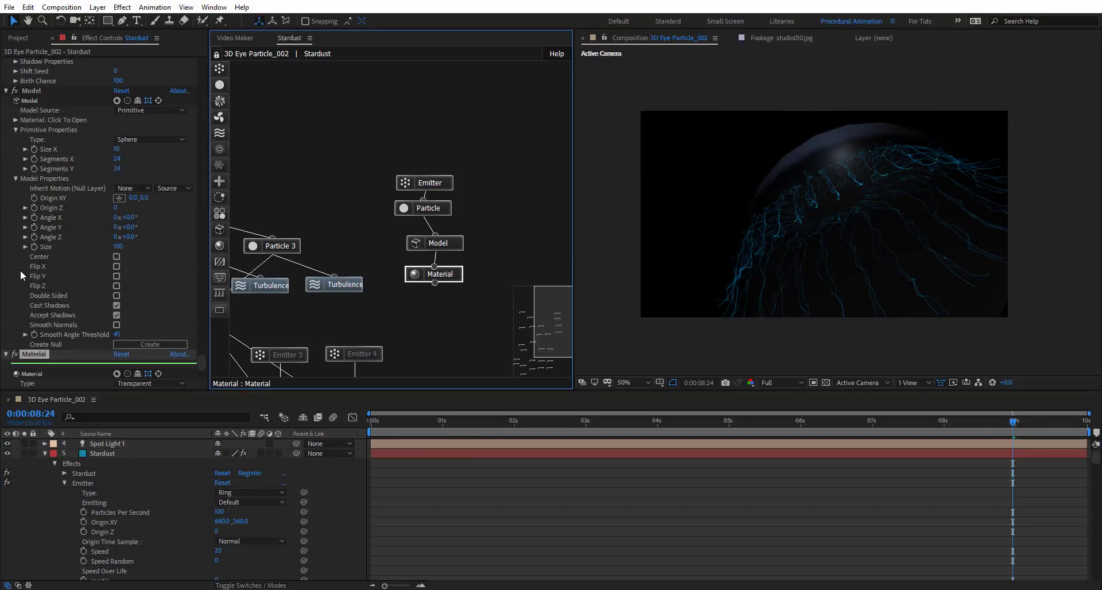
{"action": "scroll", "coordinate": [40, 323], "scroll_direction": "down", "scroll_amount": 2}
{"action": "left_click", "coordinate": [15, 360]}
{"action": "scroll", "coordinate": [44, 319], "scroll_direction": "down", "scroll_amount": 1}
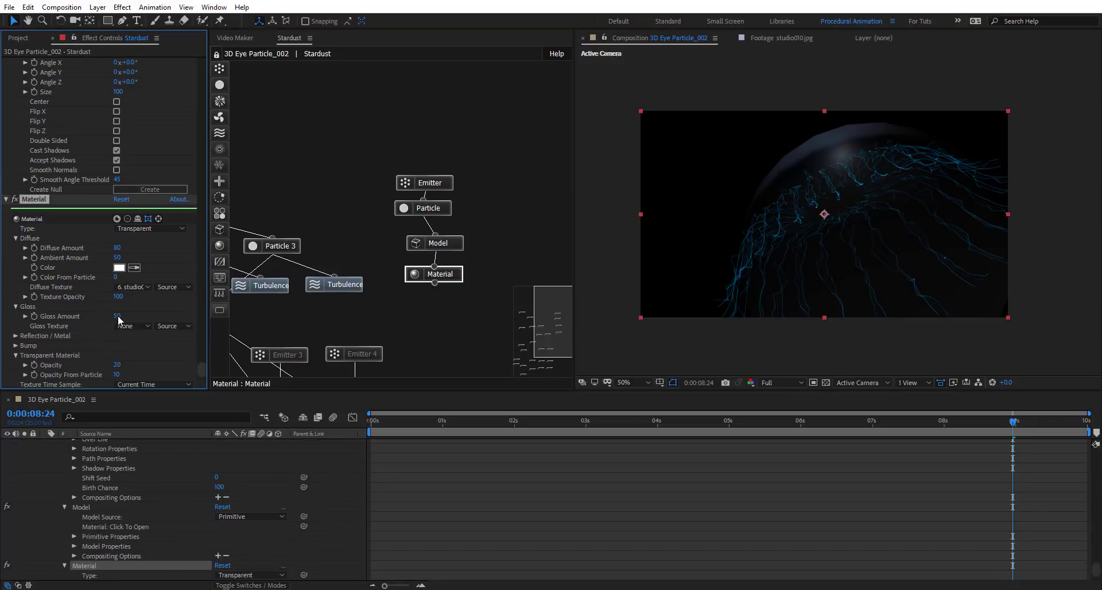
{"action": "left_click_drag", "start_coordinate": [119, 316], "coordinate": [172, 314]}
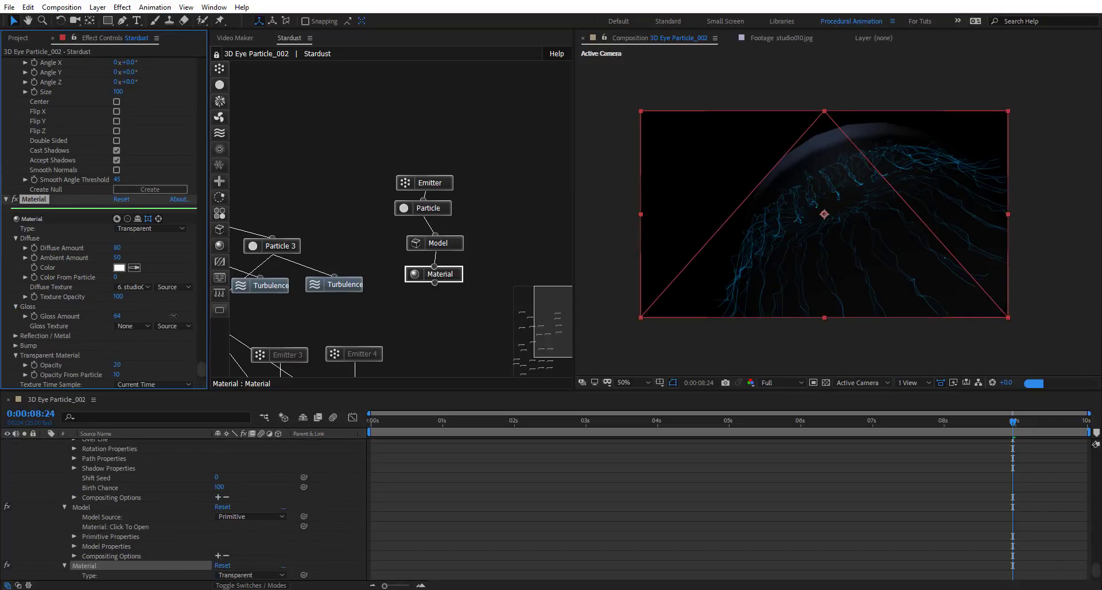
{"action": "left_click", "coordinate": [15, 336]}
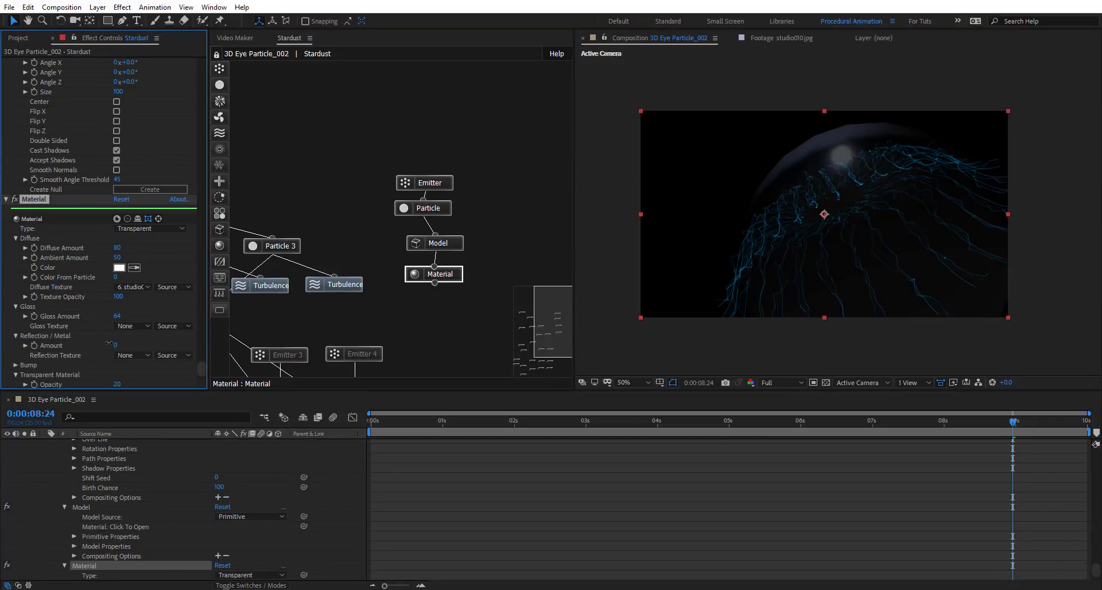
{"action": "left_click_drag", "start_coordinate": [43, 337], "coordinate": [83, 315]}
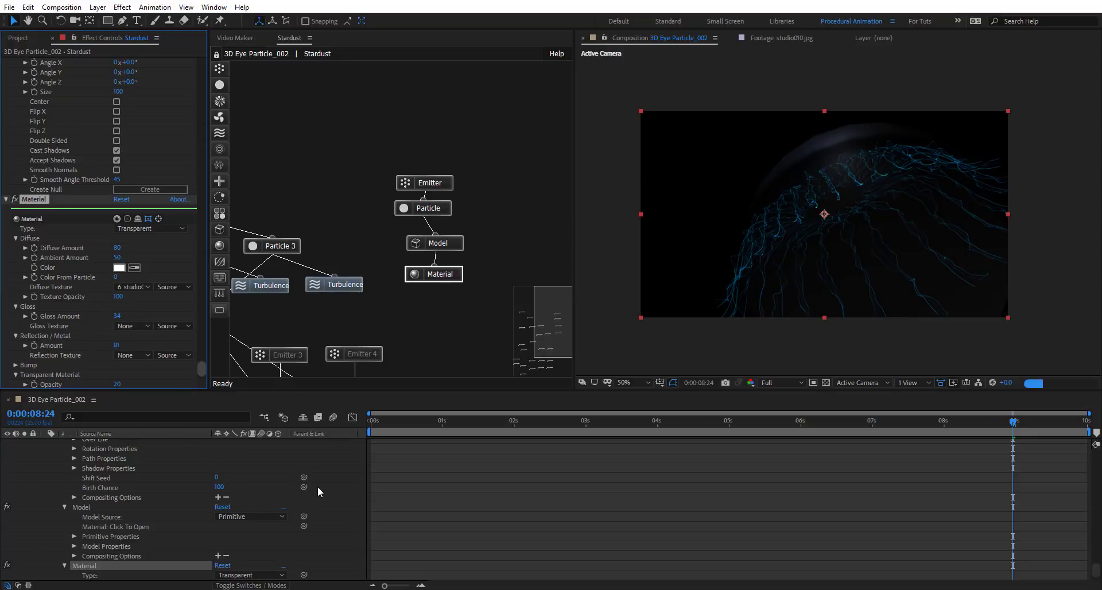
Set the sphere model's Segments X and Segments Y to 50 each
{"action": "key", "text": "ctrl+shift+h"}
{"action": "scroll", "coordinate": [884, 183], "scroll_direction": "up", "scroll_amount": 2}
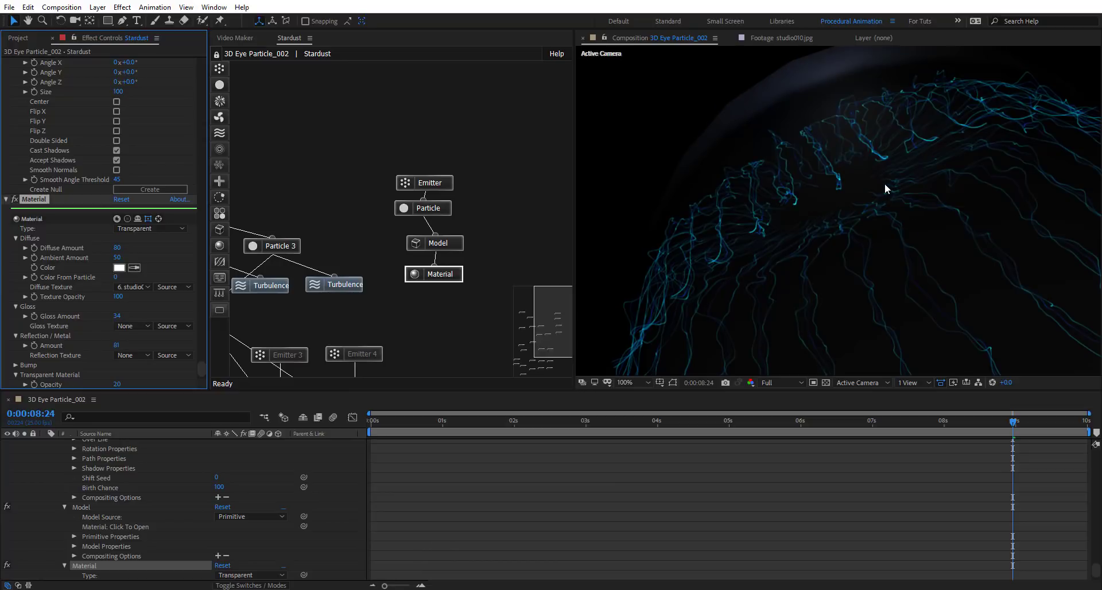
{"action": "left_click", "coordinate": [445, 244]}
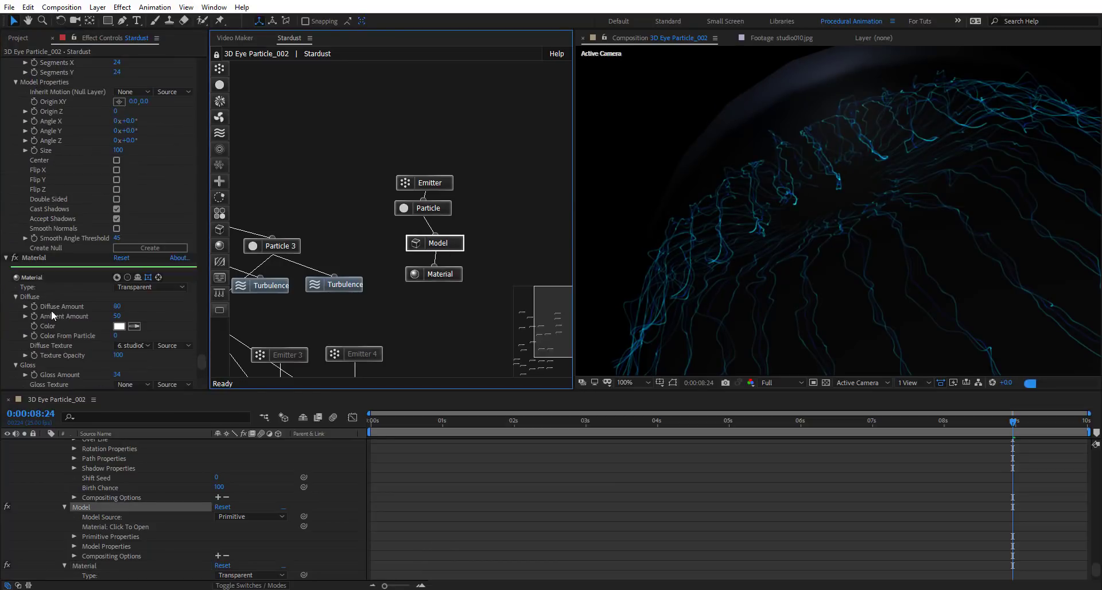
{"action": "scroll", "coordinate": [52, 315], "scroll_direction": "down", "scroll_amount": 2}
{"action": "scroll", "coordinate": [52, 279], "scroll_direction": "down", "scroll_amount": 3}
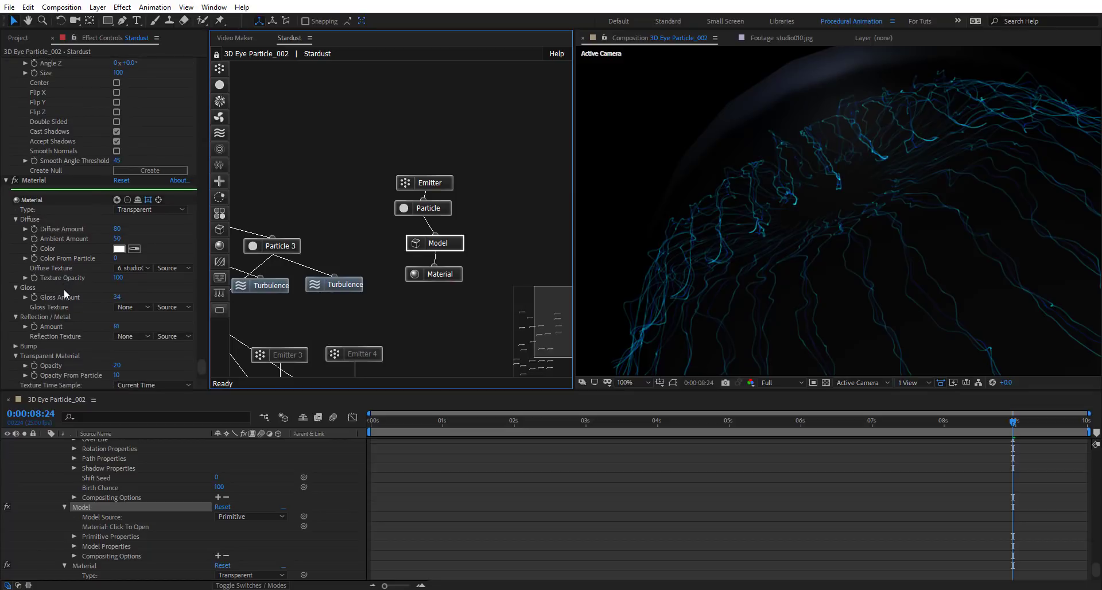
{"action": "scroll", "coordinate": [69, 316], "scroll_direction": "down", "scroll_amount": 1}
{"action": "left_click", "coordinate": [447, 246]}
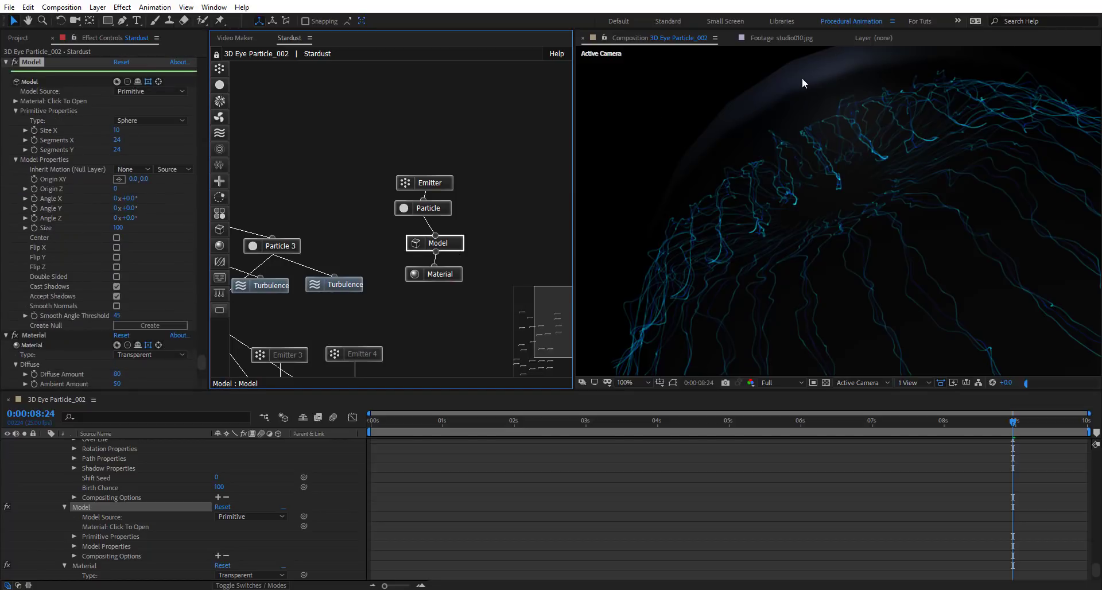
{"action": "left_click", "coordinate": [117, 141]}
{"action": "type", "text": "50"}
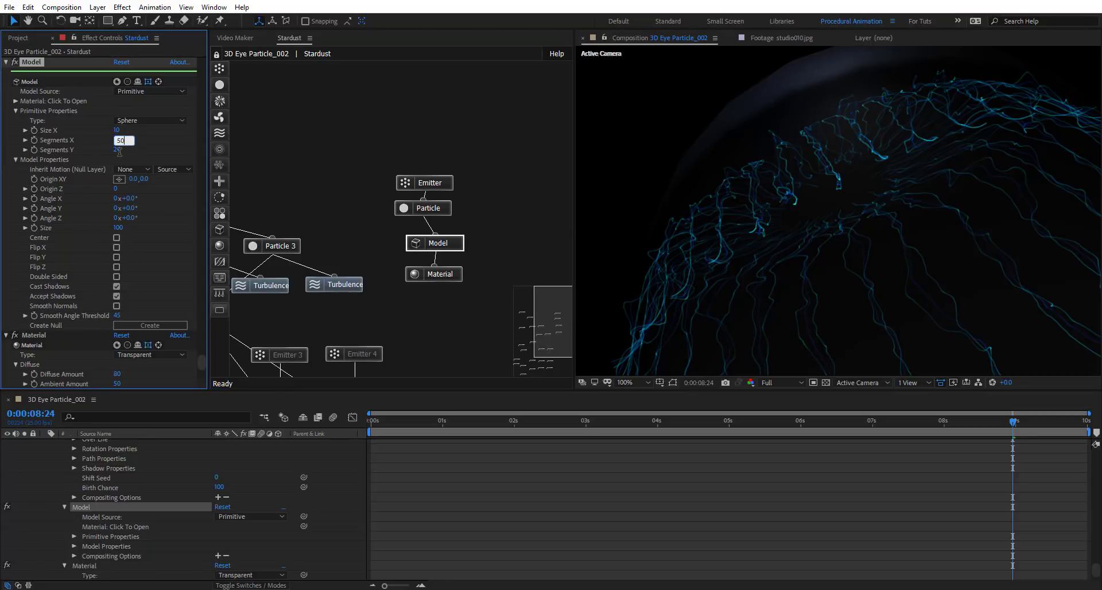
{"action": "left_click", "coordinate": [118, 149]}
{"action": "type", "text": "50"}
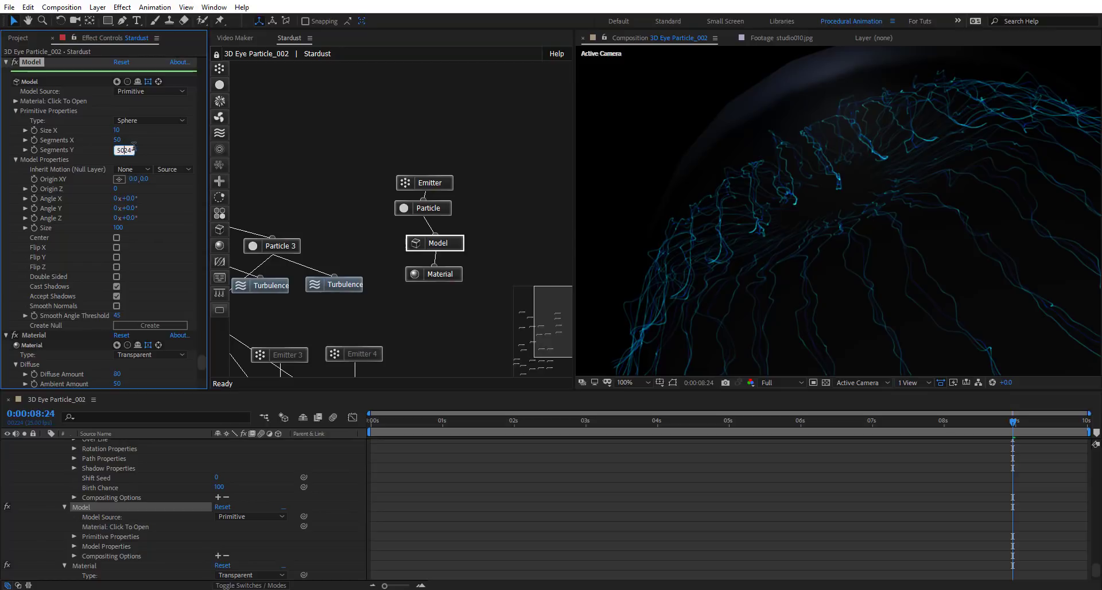
{"action": "left_click", "coordinate": [99, 150]}
{"action": "left_click", "coordinate": [126, 152]}
{"action": "type", "text": "50"}
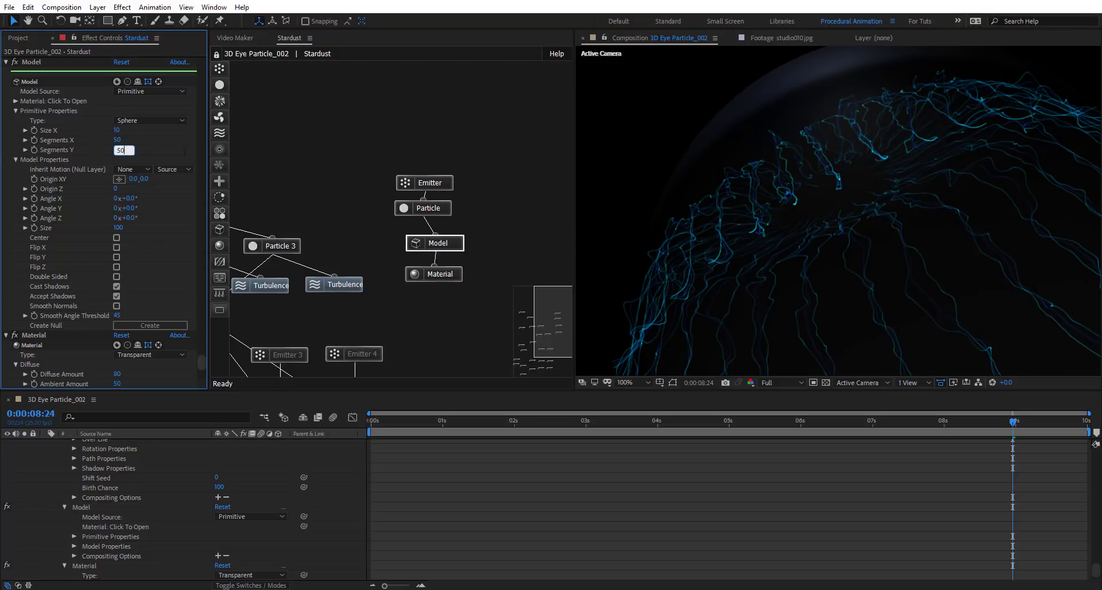
{"action": "key", "text": "Return"}
Try Extreme render quality, then leave Stardust's render quality at High
{"action": "left_click_drag", "start_coordinate": [200, 363], "coordinate": [202, 62]}
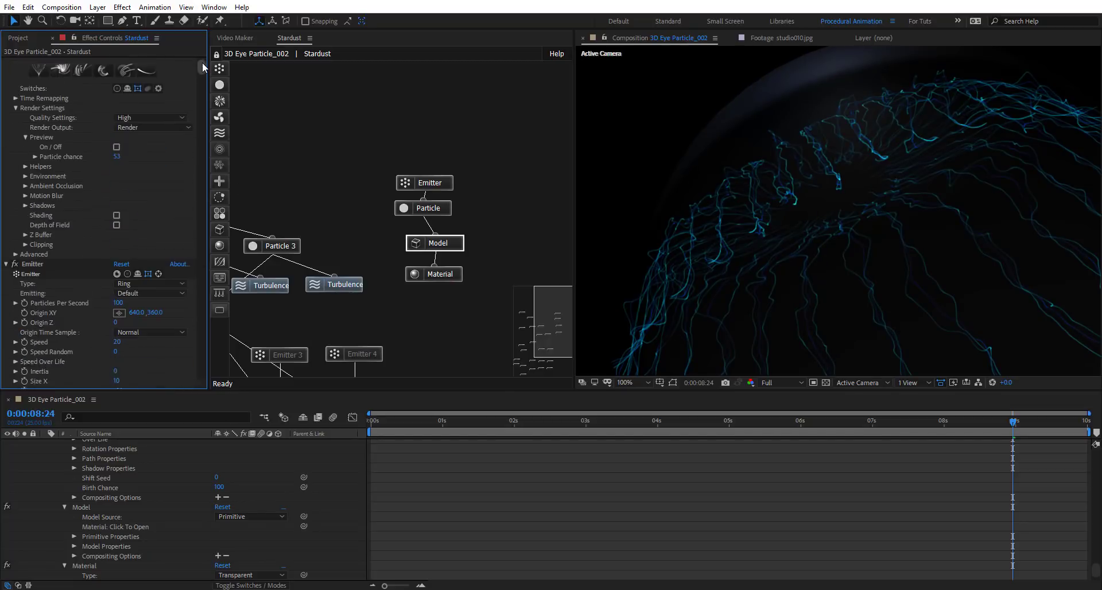
{"action": "left_click", "coordinate": [133, 145]}
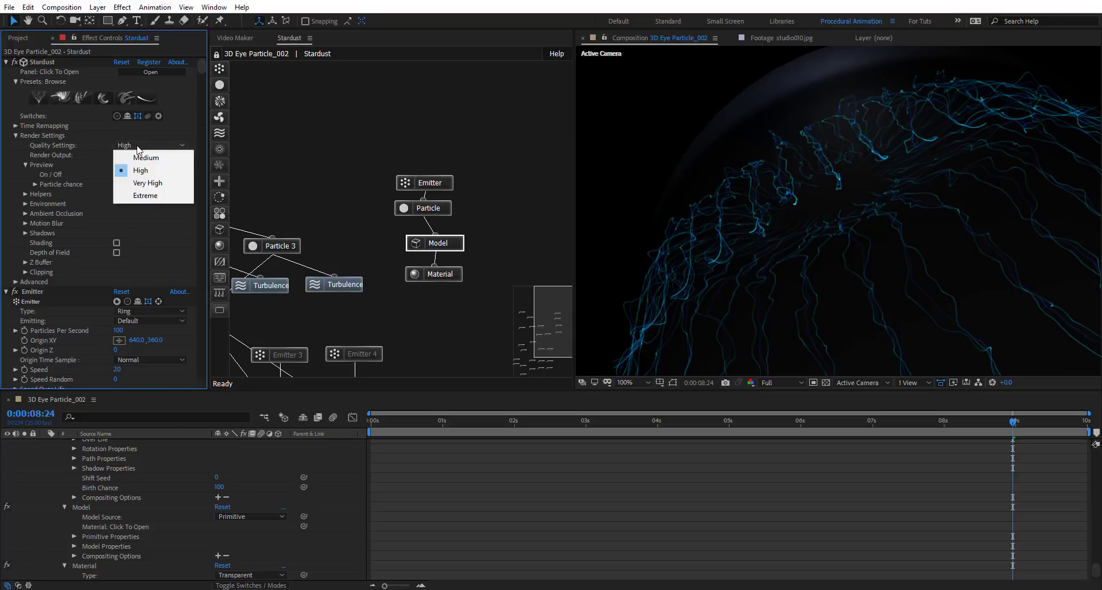
{"action": "left_click", "coordinate": [143, 196]}
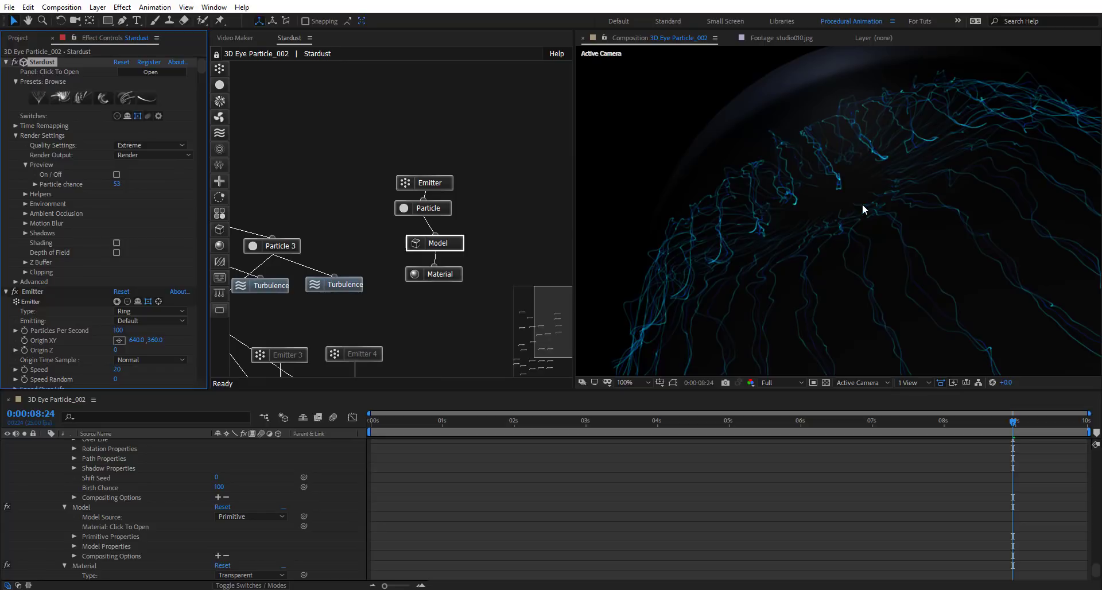
{"action": "left_click", "coordinate": [134, 145]}
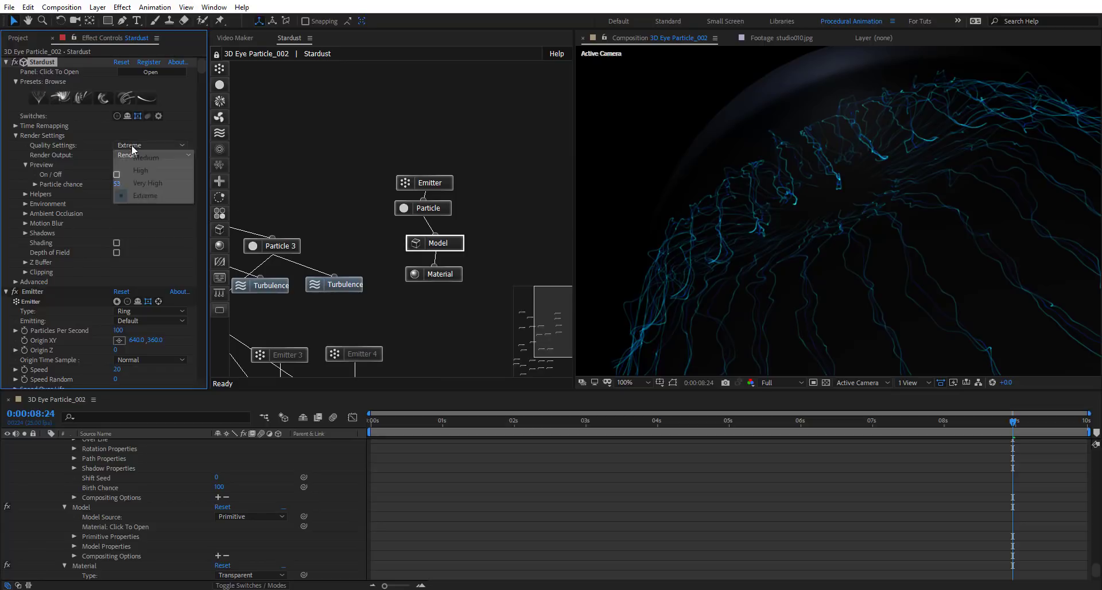
{"action": "left_click", "coordinate": [147, 172]}
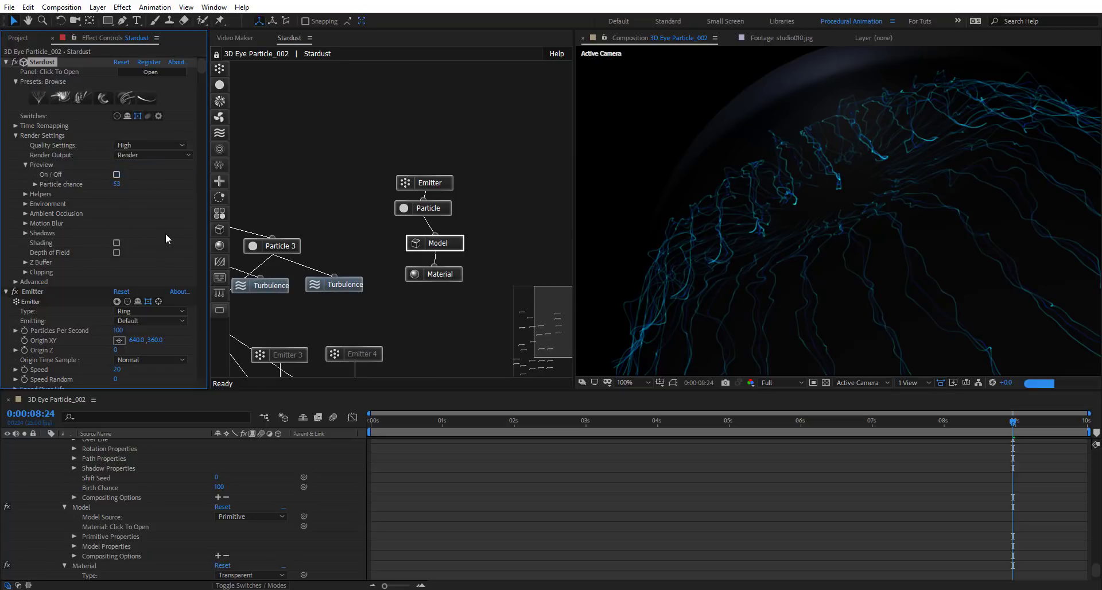
{"action": "left_click", "coordinate": [15, 136]}
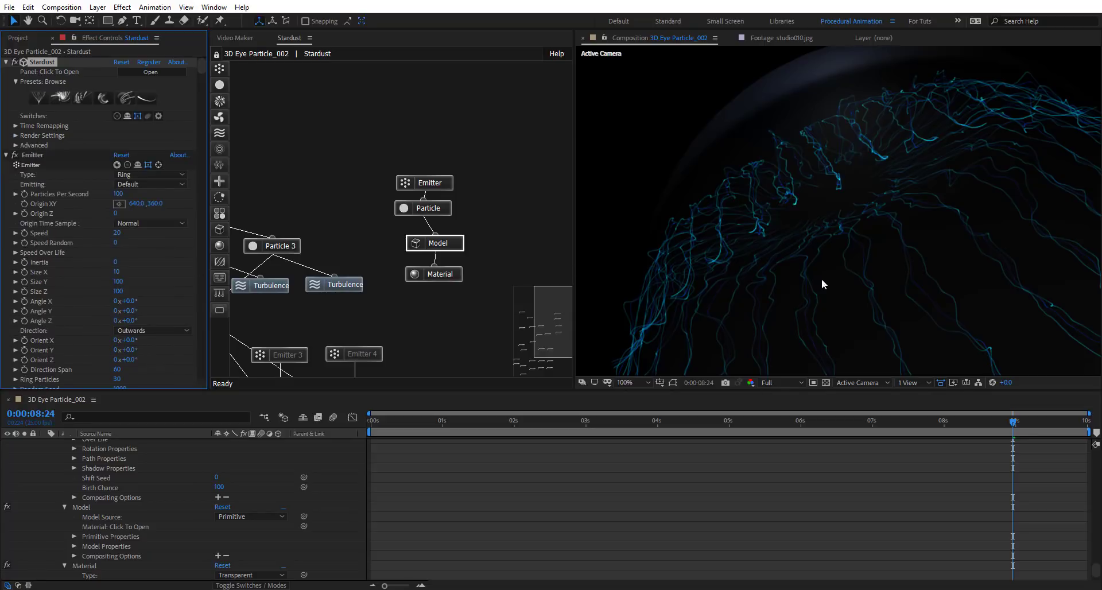
{"action": "scroll", "coordinate": [822, 279], "scroll_direction": "down", "scroll_amount": 1}
{"action": "scroll", "coordinate": [821, 280], "scroll_direction": "up", "scroll_amount": 1}
Re-enable the Emitter 3 and Emitter 2 branches in the Stardust node graph
{"action": "left_click_drag", "start_coordinate": [375, 355], "coordinate": [475, 299]}
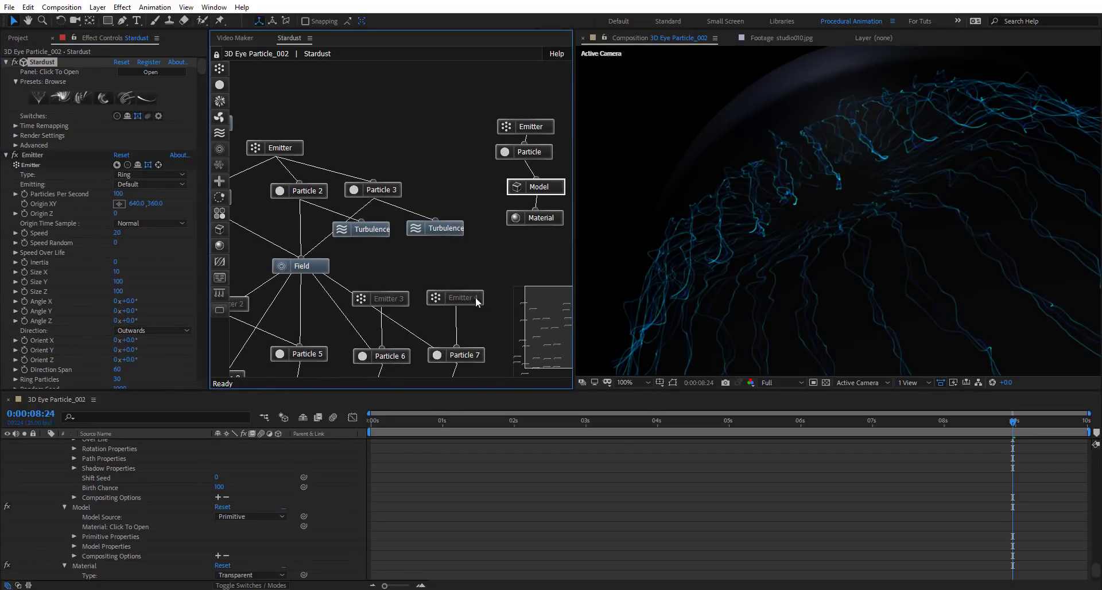
{"action": "left_click", "coordinate": [476, 302]}
{"action": "left_click_drag", "start_coordinate": [545, 301], "coordinate": [537, 304]}
{"action": "left_click", "coordinate": [457, 278]}
{"action": "left_click", "coordinate": [15, 111]}
{"action": "left_click", "coordinate": [304, 282]}
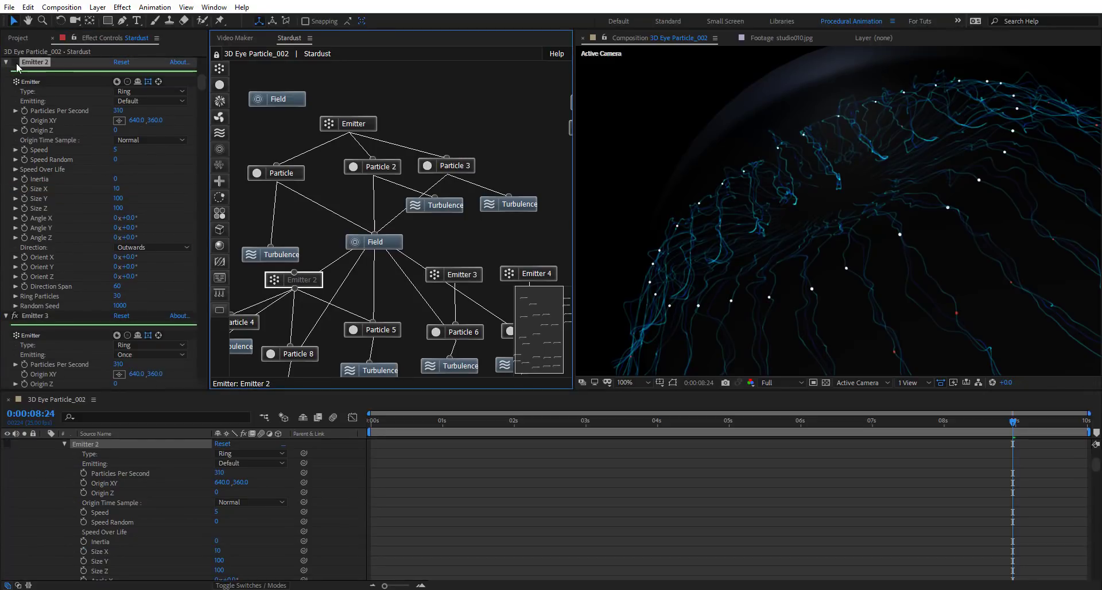
{"action": "left_click", "coordinate": [15, 62]}
Fit the whole frame in the viewer and orbit the camera around the glowing eye
{"action": "key", "text": "h"}
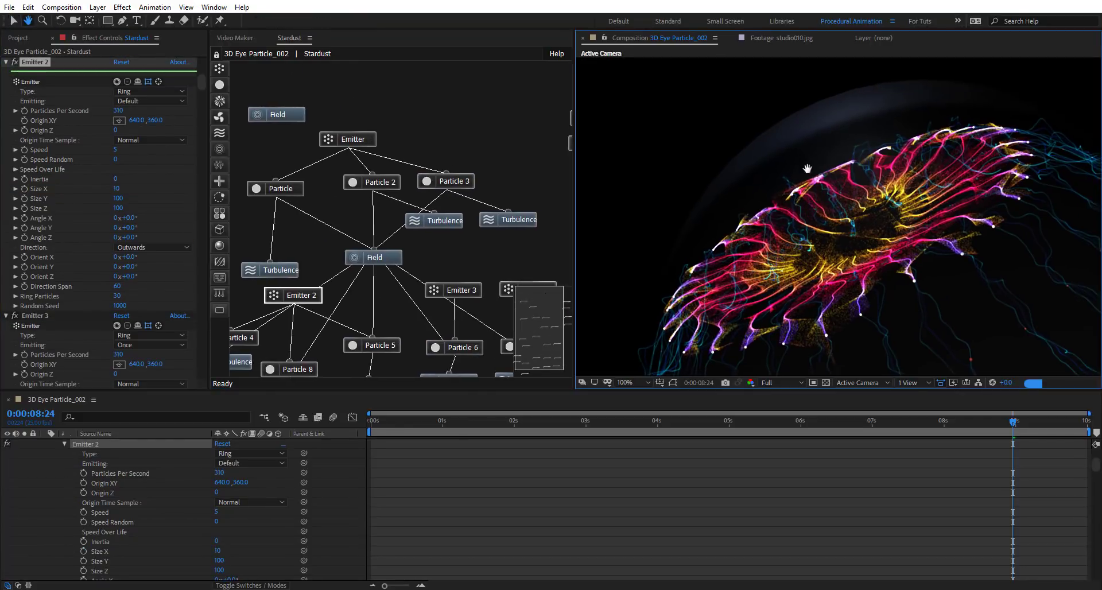
{"action": "left_click_drag", "start_coordinate": [807, 168], "coordinate": [769, 157]}
{"action": "scroll", "coordinate": [766, 166], "scroll_direction": "down", "scroll_amount": 1}
{"action": "left_click", "coordinate": [633, 383]}
{"action": "left_click", "coordinate": [638, 178]}
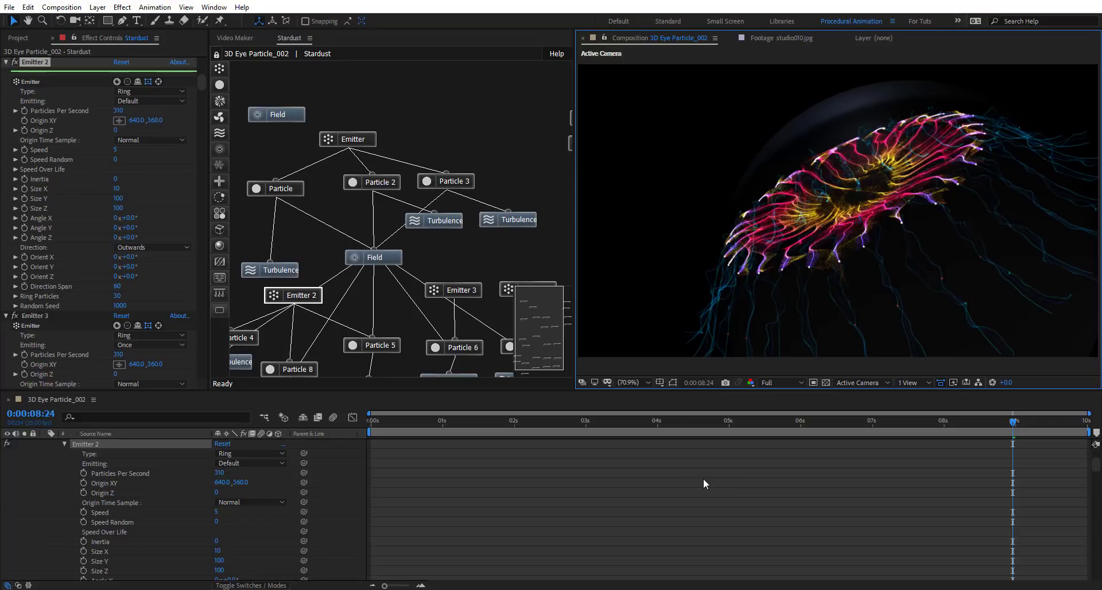
{"action": "key", "text": "c"}
{"action": "left_click_drag", "start_coordinate": [864, 205], "coordinate": [876, 163]}
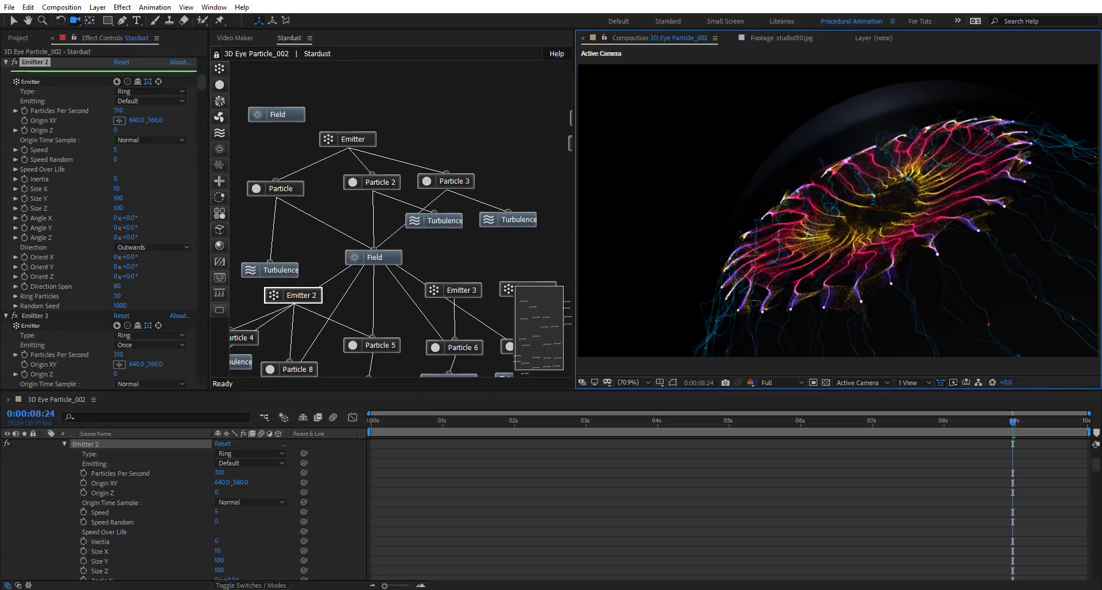
{"action": "scroll", "coordinate": [61, 459], "scroll_direction": "up", "scroll_amount": 10}
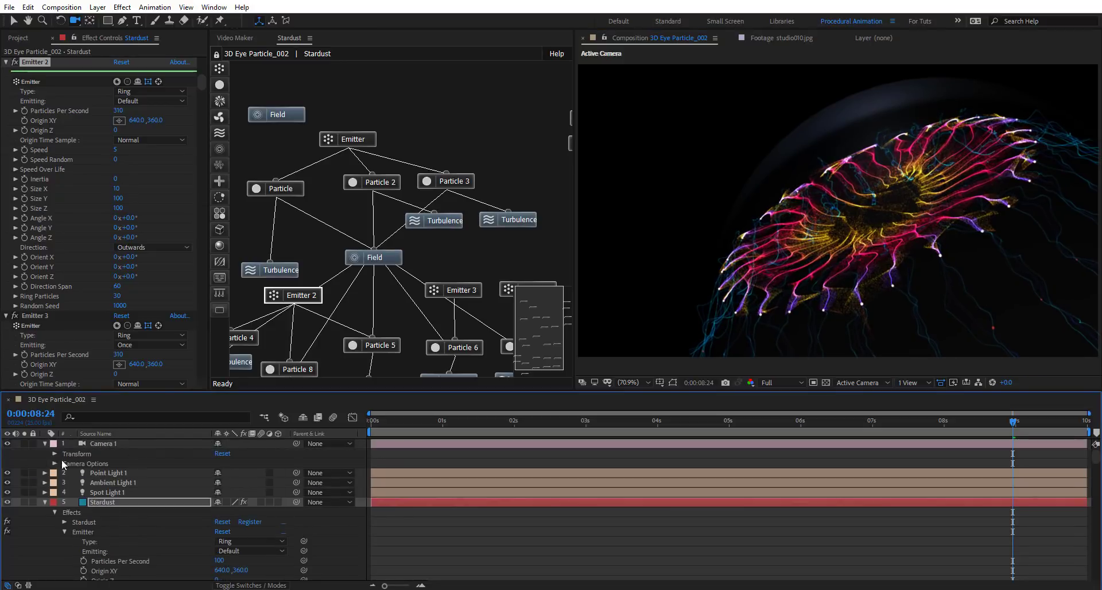
Turn on Camera 1's depth of field with a 559.8-pixel focus distance, viewed through Active Camera
{"action": "left_click", "coordinate": [55, 463]}
{"action": "left_click", "coordinate": [220, 468]}
{"action": "left_click", "coordinate": [884, 384]}
{"action": "left_click", "coordinate": [861, 504]}
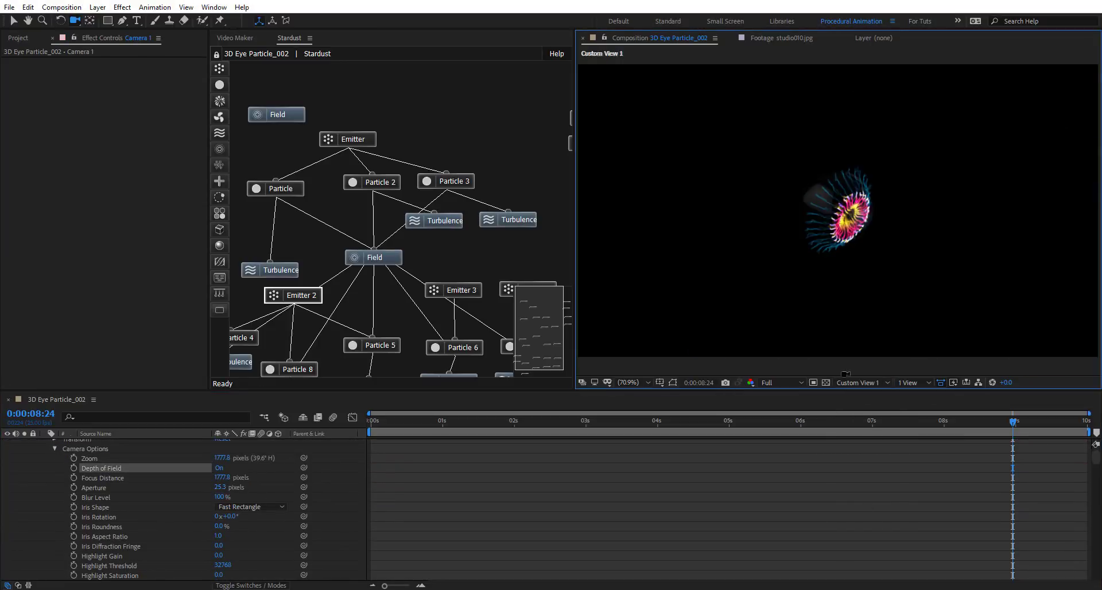
{"action": "left_click", "coordinate": [674, 383]}
{"action": "left_click_drag", "start_coordinate": [224, 479], "coordinate": [183, 479]}
{"action": "left_click", "coordinate": [861, 383]}
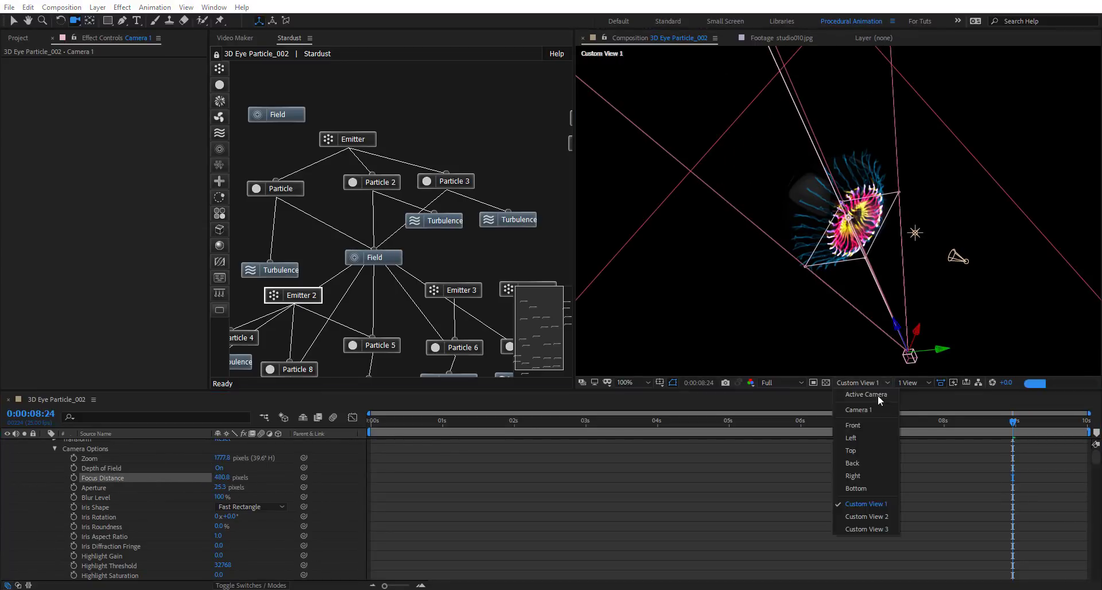
{"action": "left_click", "coordinate": [877, 395]}
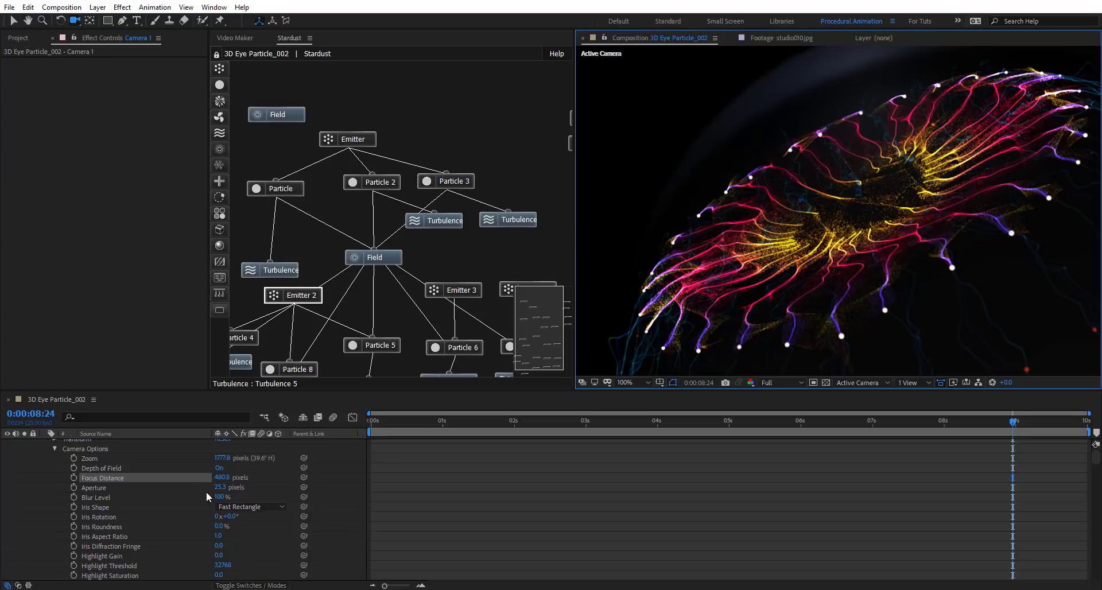
{"action": "left_click_drag", "start_coordinate": [222, 477], "coordinate": [273, 477]}
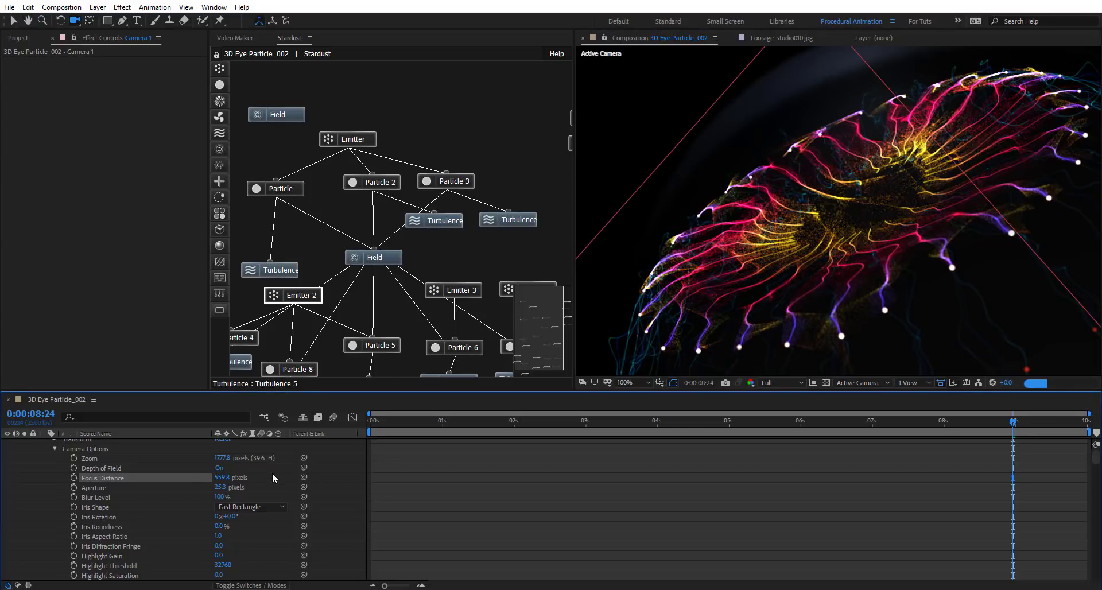